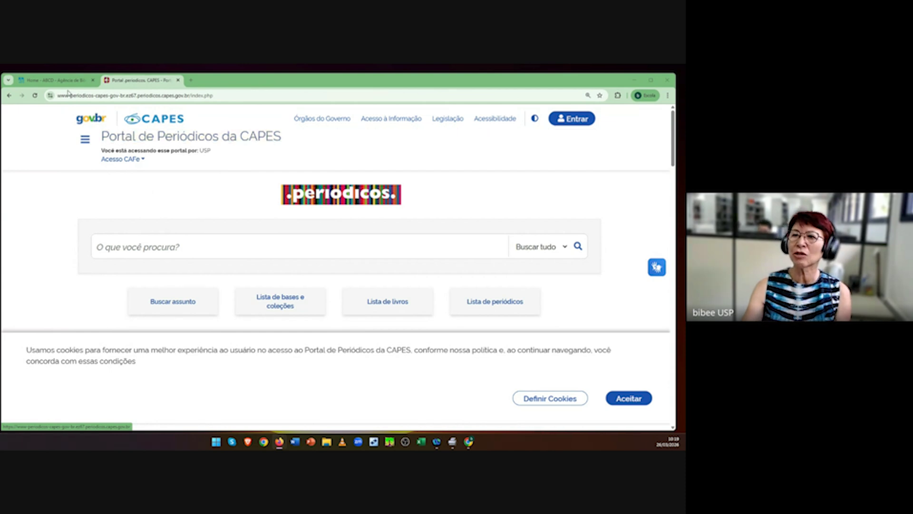
# Step: Switch to the ABCD USP tab and bring its abcd.usp.br home page into view
pyautogui.click(51, 80)
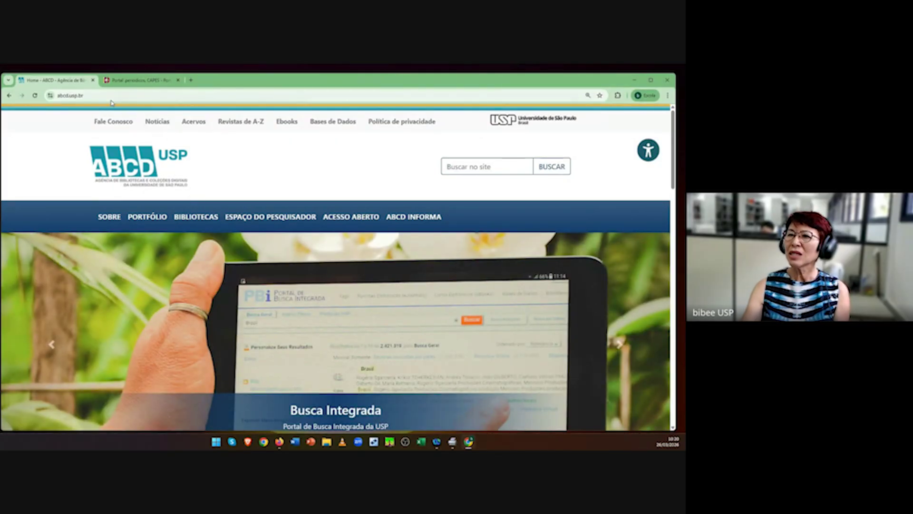
pyautogui.click(111, 97)
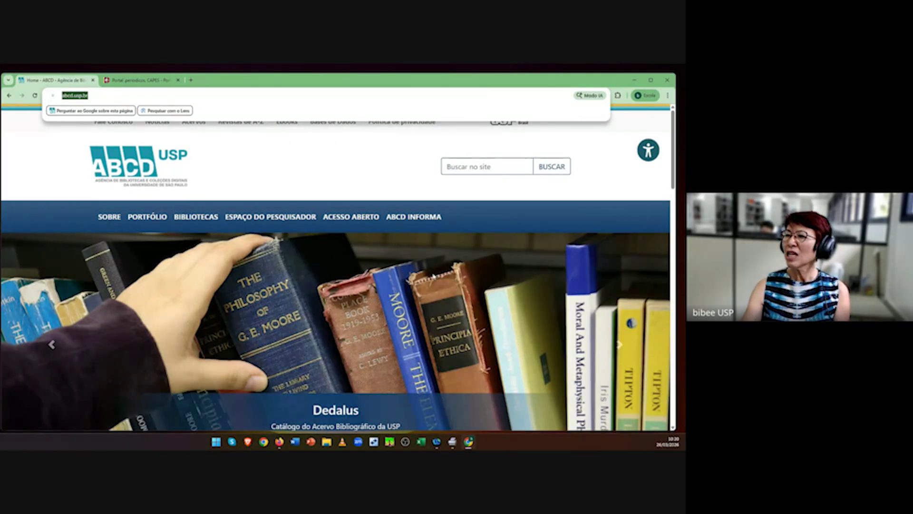
pyautogui.scroll(-3, 434, 276)
pyautogui.scroll(-2, 433, 275)
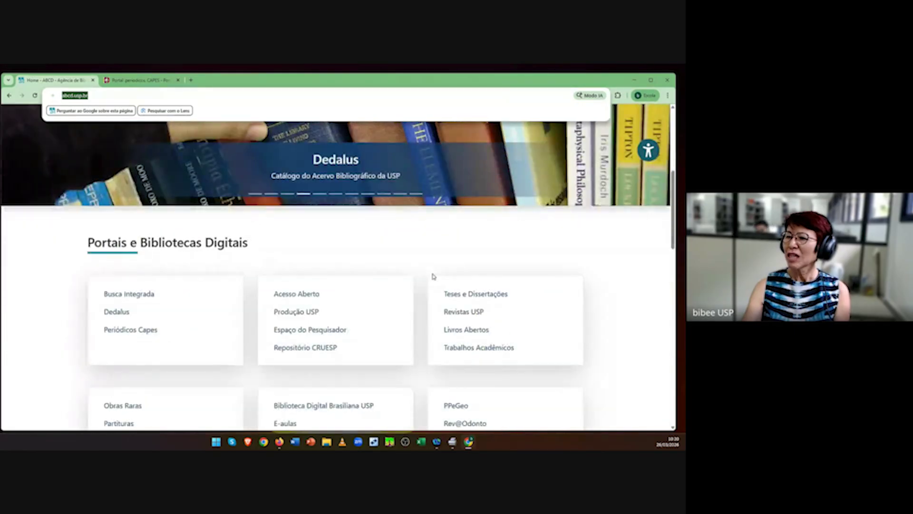
pyautogui.scroll(8, 432, 275)
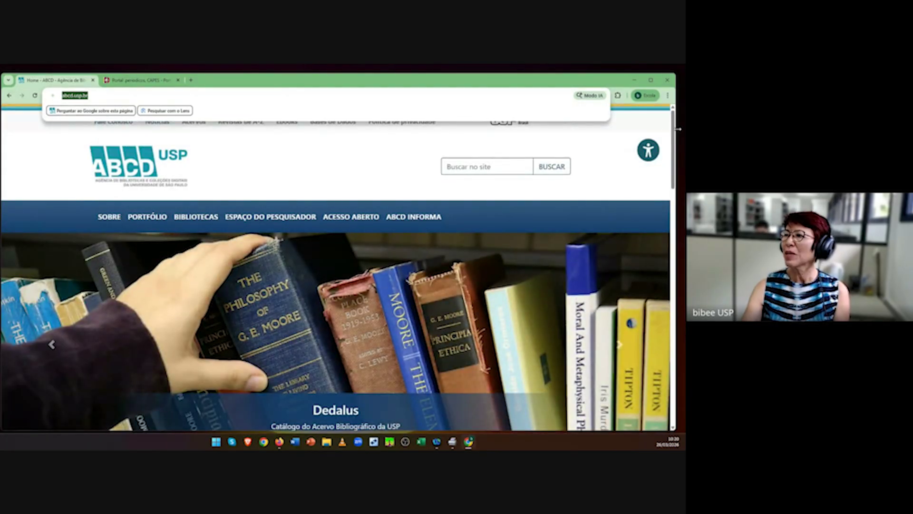
pyautogui.click(644, 124)
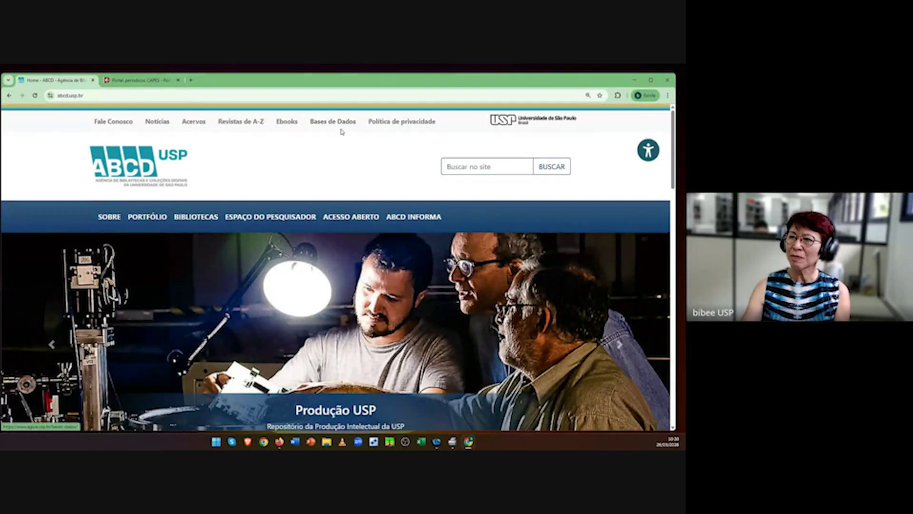
# Step: Filter the ABCD Bases de Dados list by name 'cinahl' to show CINAHL with Full Text
pyautogui.click(336, 128)
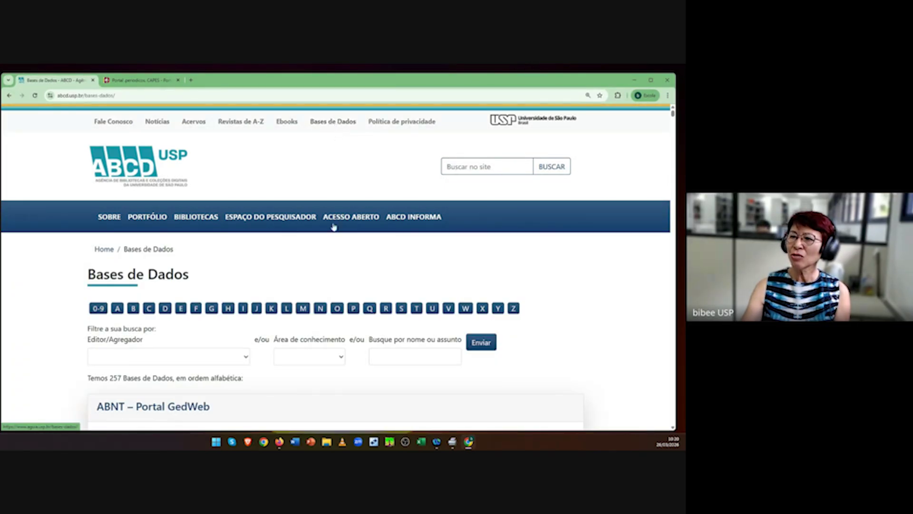
pyautogui.scroll(-2, 350, 379)
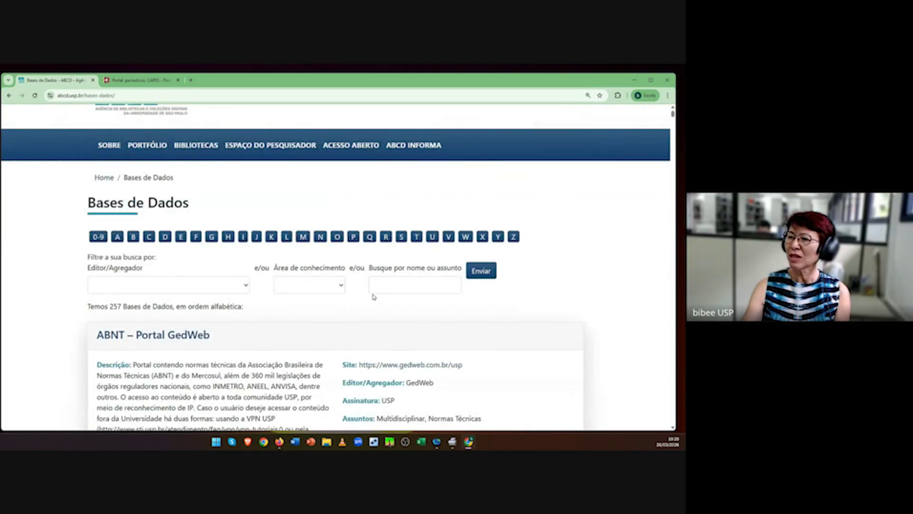
pyautogui.click(384, 284)
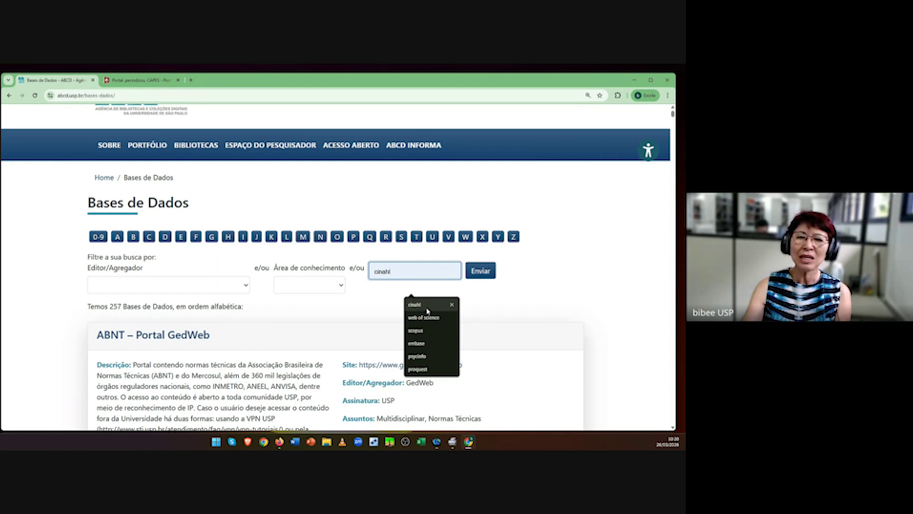
pyautogui.click(427, 308)
pyautogui.click(481, 271)
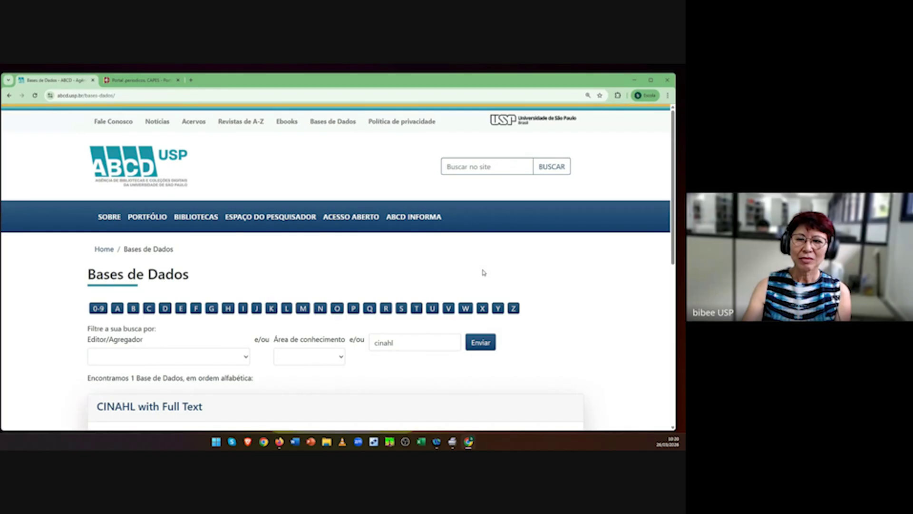
pyautogui.scroll(-3, 502, 375)
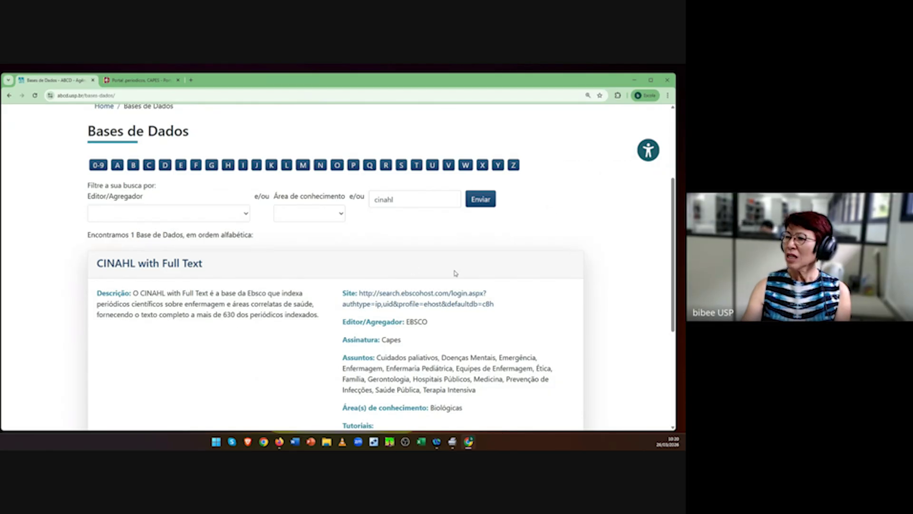
# Step: Open the CINAHL with Full Text site in a new EBSCOhost tab, then return to the CAPES portal
pyautogui.click(432, 304)
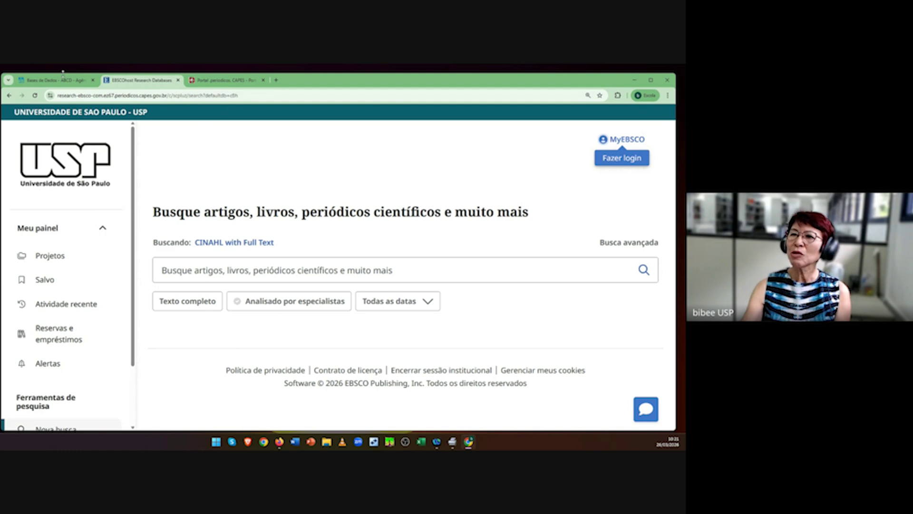
pyautogui.click(224, 80)
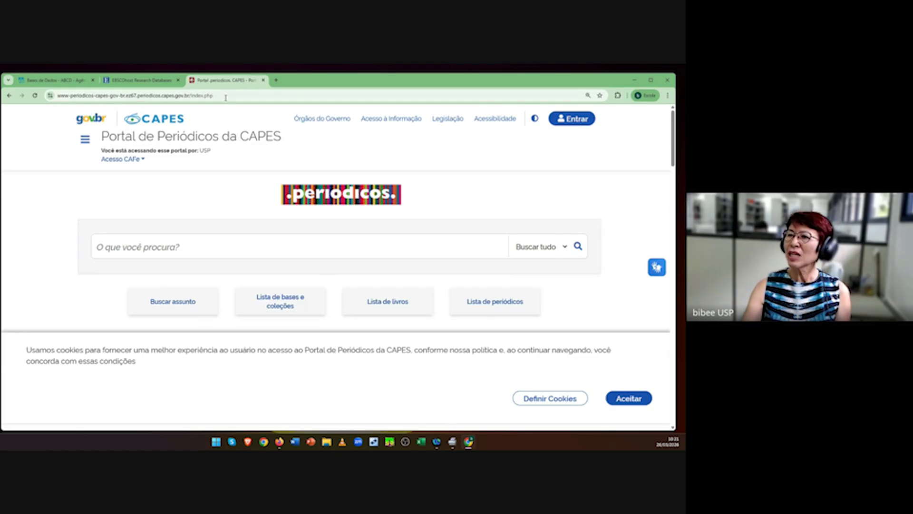
# Step: Search the CAPES portal for 'cinahl' limited to Bases, listing CINAHL (EBSCO)
pyautogui.scroll(-3, 431, 335)
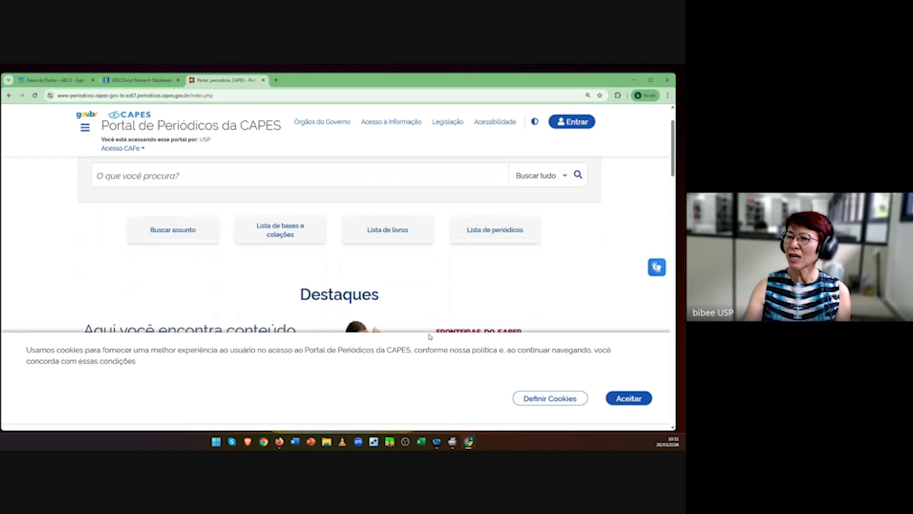
pyautogui.scroll(2, 430, 337)
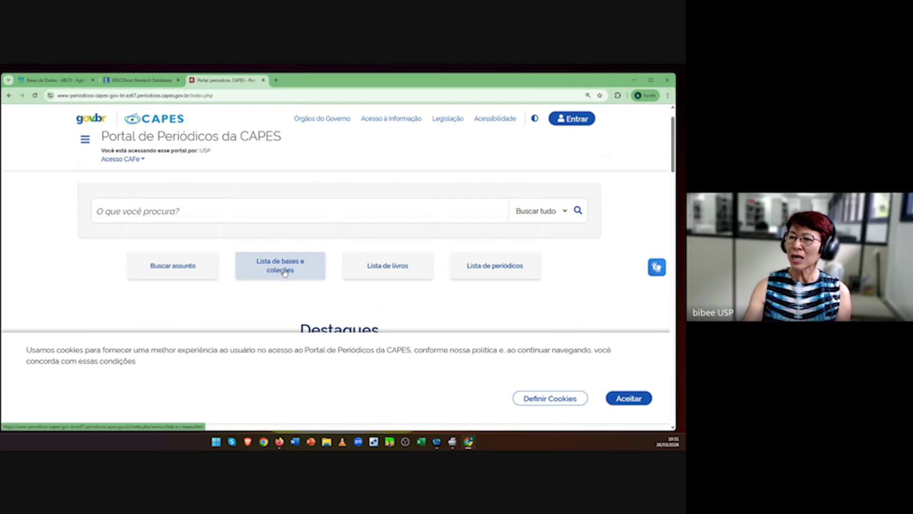
pyautogui.click(286, 273)
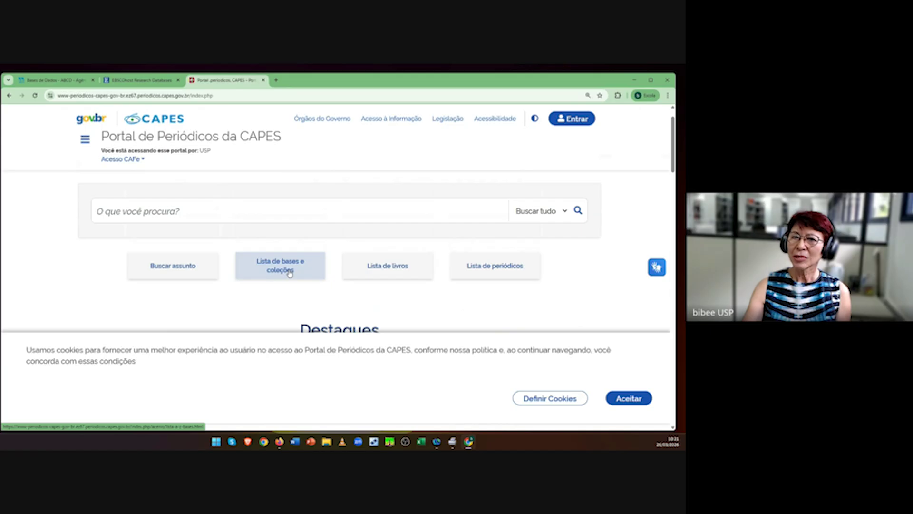
pyautogui.click(126, 212)
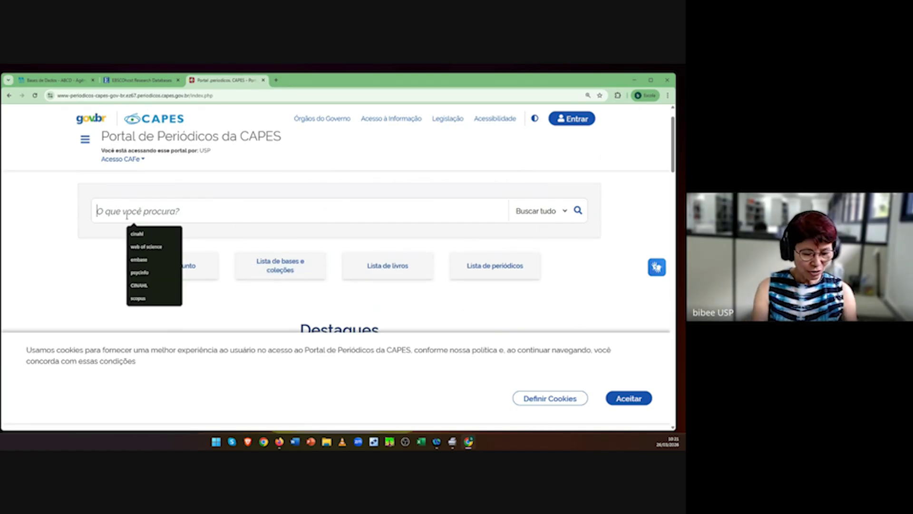
pyautogui.write('cinahl')
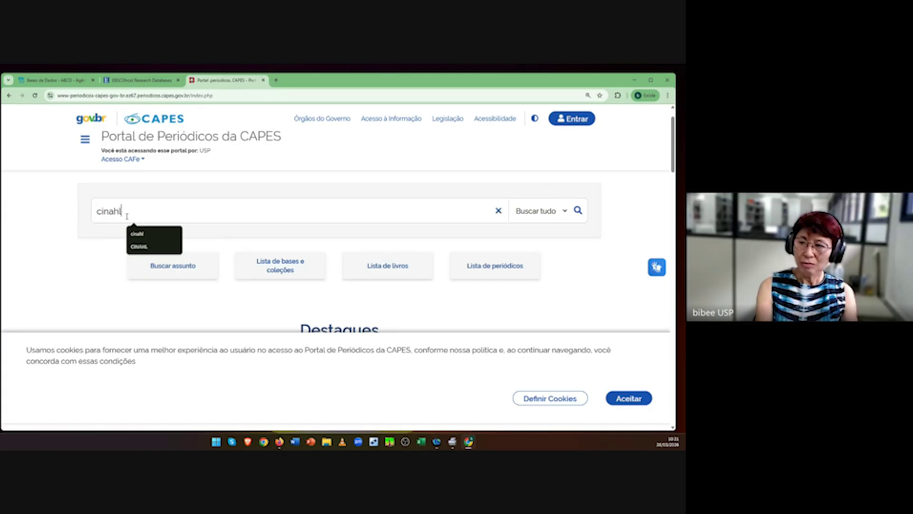
pyautogui.click(153, 234)
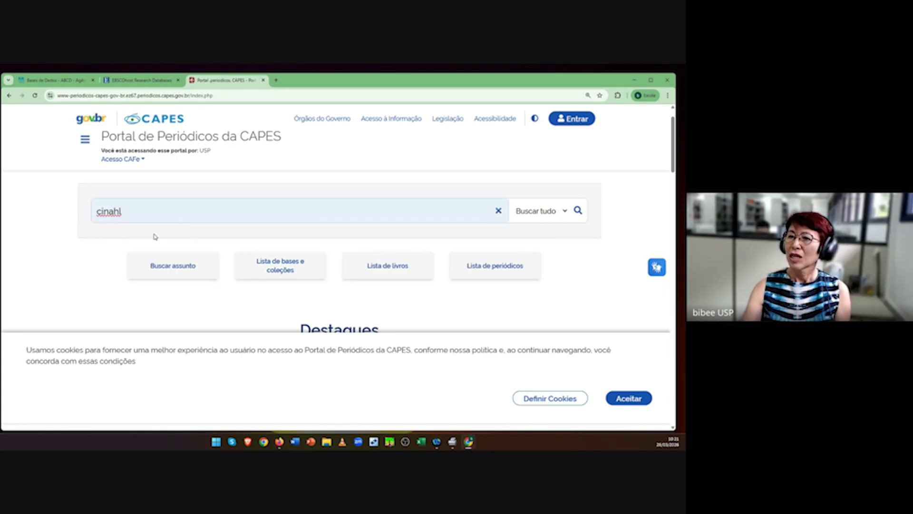
pyautogui.click(565, 212)
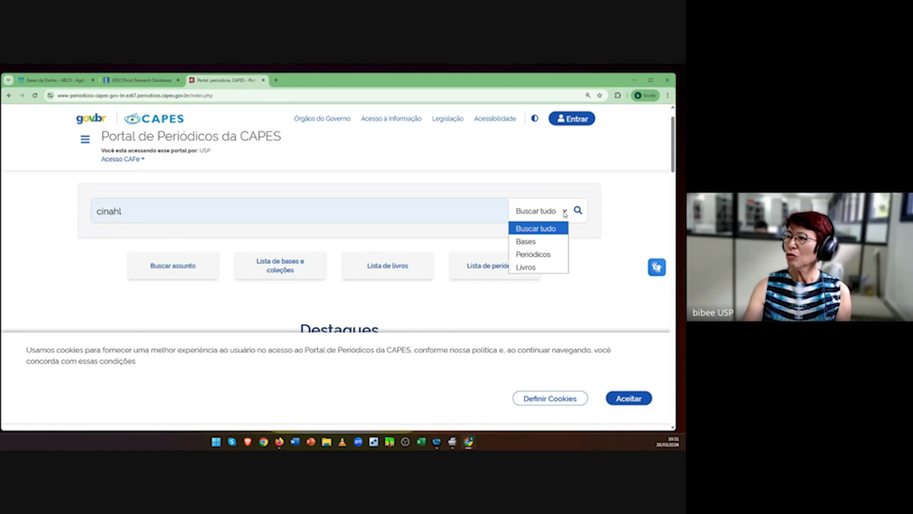
pyautogui.click(538, 243)
pyautogui.click(580, 214)
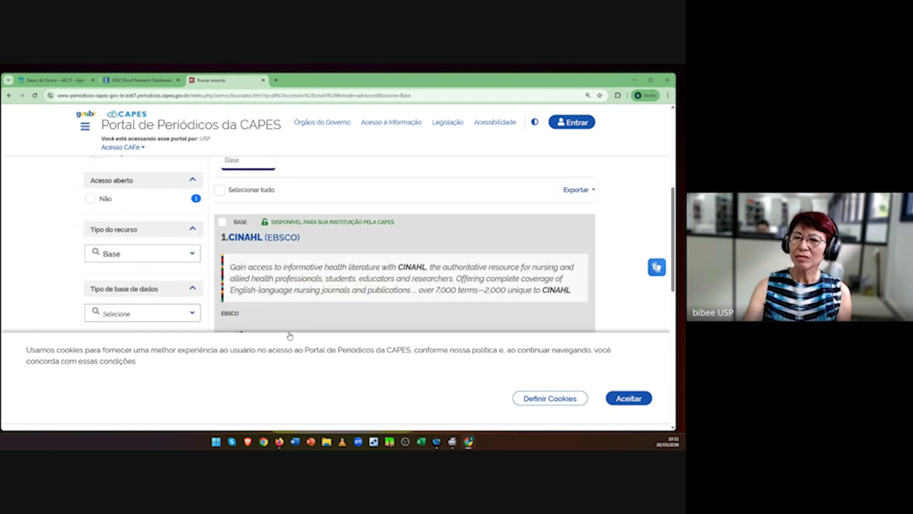
# Step: Open the CINAHL (EBSCO) result with Ver no editor to reach EBSCO's Select Resource page
pyautogui.scroll(-2, 287, 379)
pyautogui.scroll(2, 287, 379)
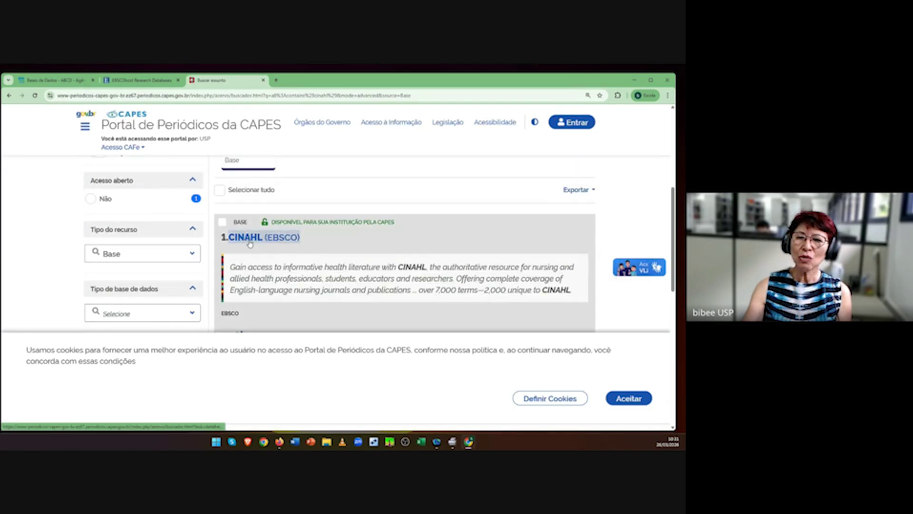
pyautogui.scroll(-2, 280, 291)
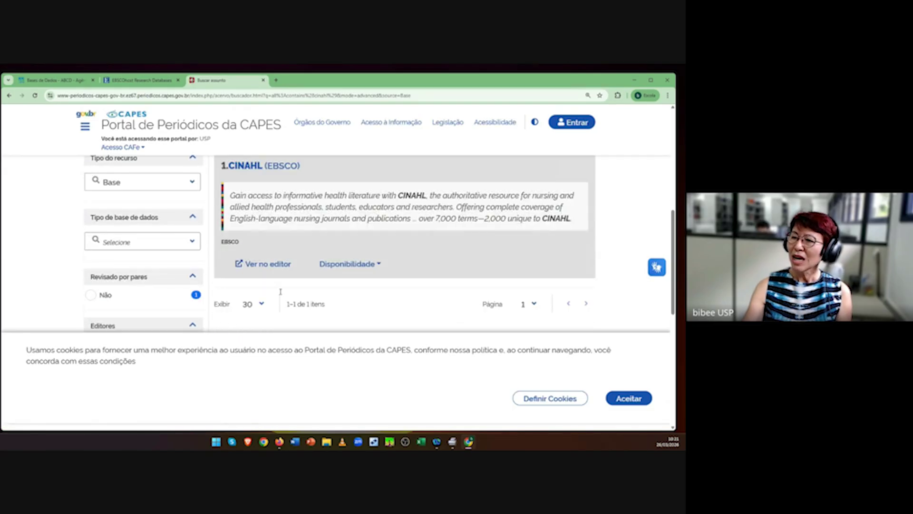
pyautogui.click(262, 265)
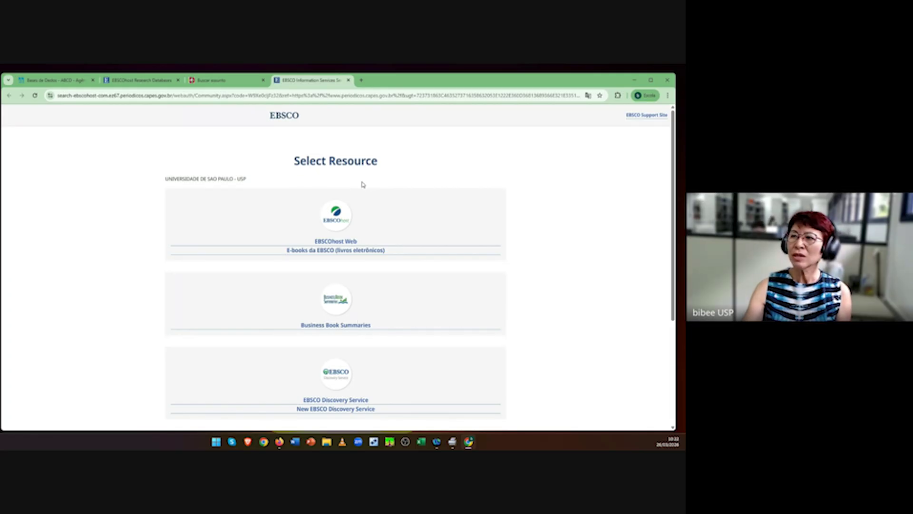
# Step: Enter EBSCOhost Web for the CINAHL search, then bring up the SlideShare CINAHL tutorial window
pyautogui.click(349, 242)
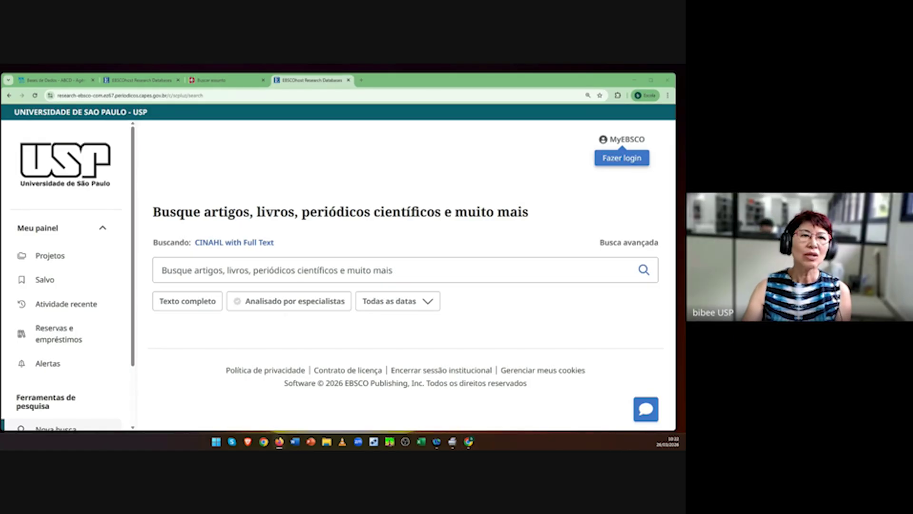
pyautogui.moveTo(1, 333); pyautogui.dragTo(428, 74)
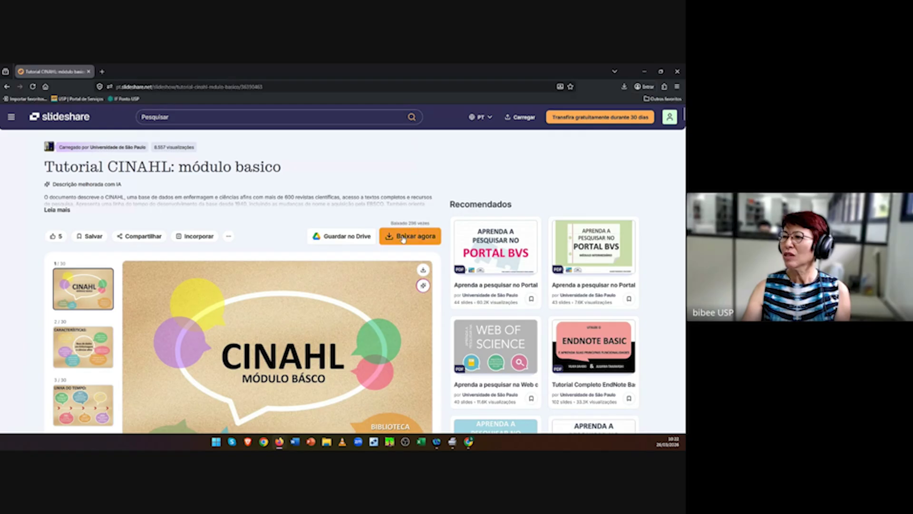
# Step: Close the Firefox window showing the SlideShare CINAHL tutorial
pyautogui.click(679, 72)
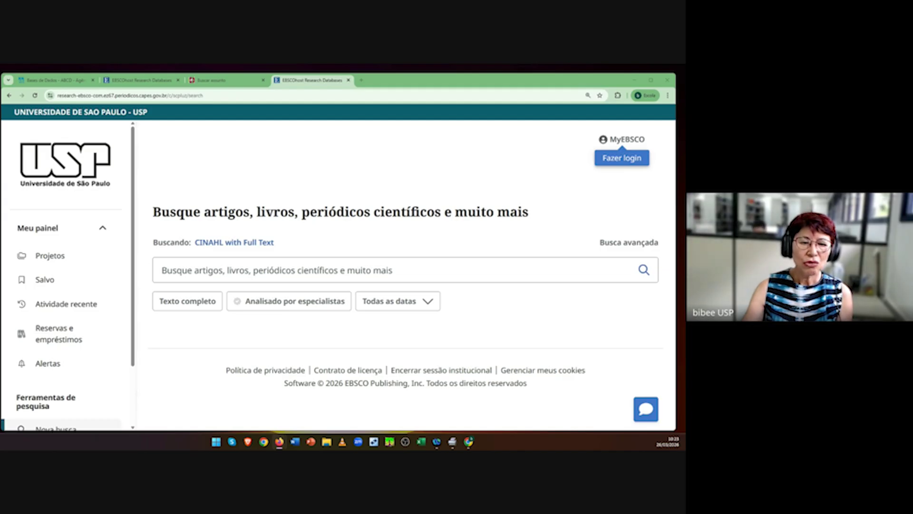
# Step: Open File Explorer at the Downloads folder
pyautogui.click(327, 441)
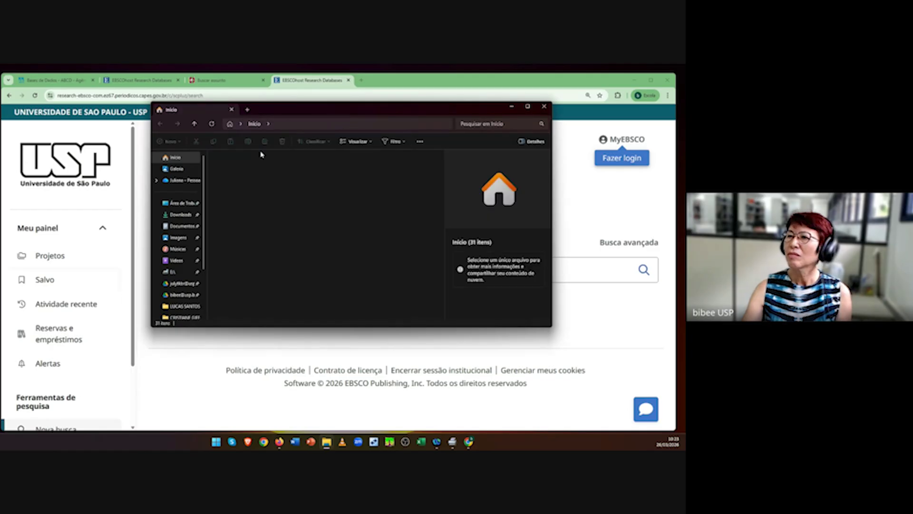
pyautogui.click(185, 214)
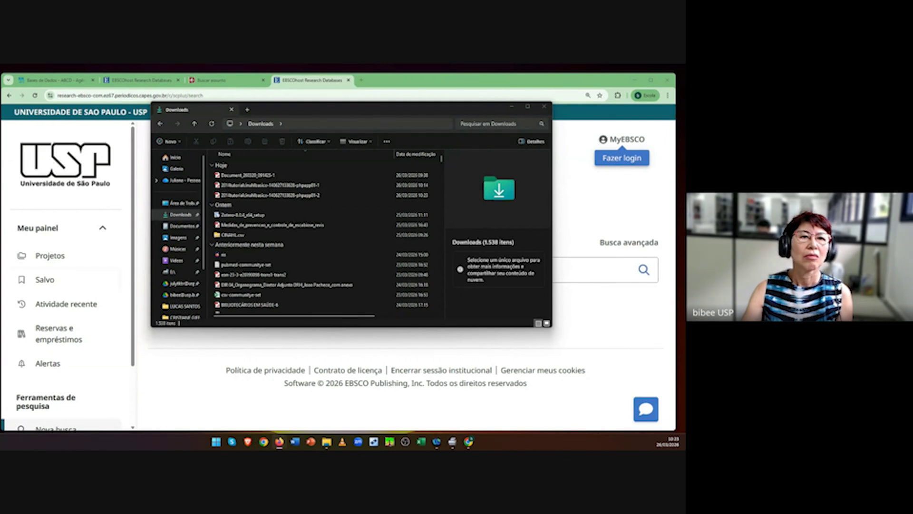
# Step: Open the downloaded CINAHL tutorial PDF in Firefox and scroll to the 'O que é terminologia CINAHL' slide
pyautogui.moveTo(266, 304); pyautogui.dragTo(397, 74)
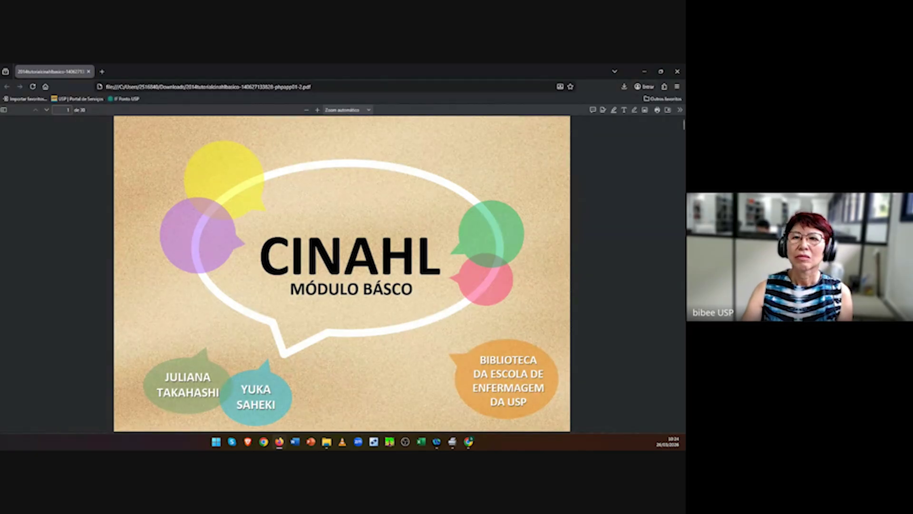
pyautogui.scroll(-4, 399, 335)
pyautogui.scroll(-13, 399, 335)
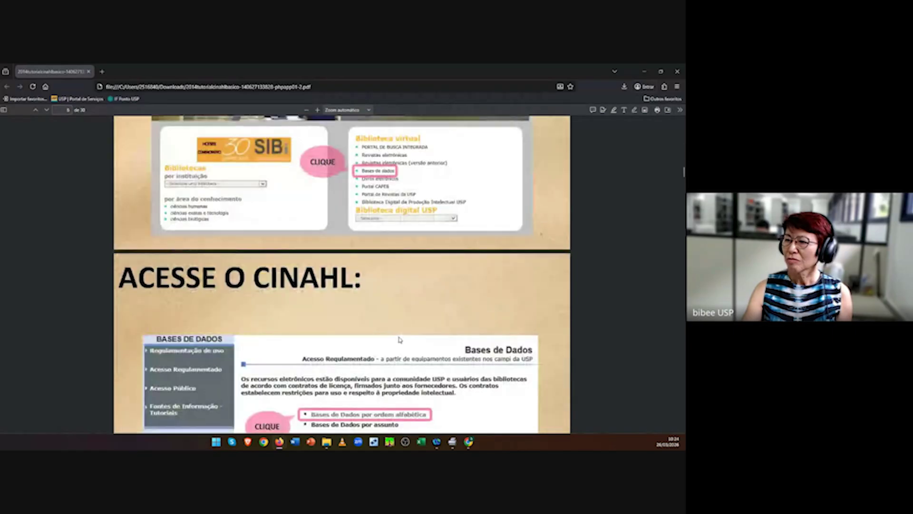
pyautogui.scroll(-15, 400, 340)
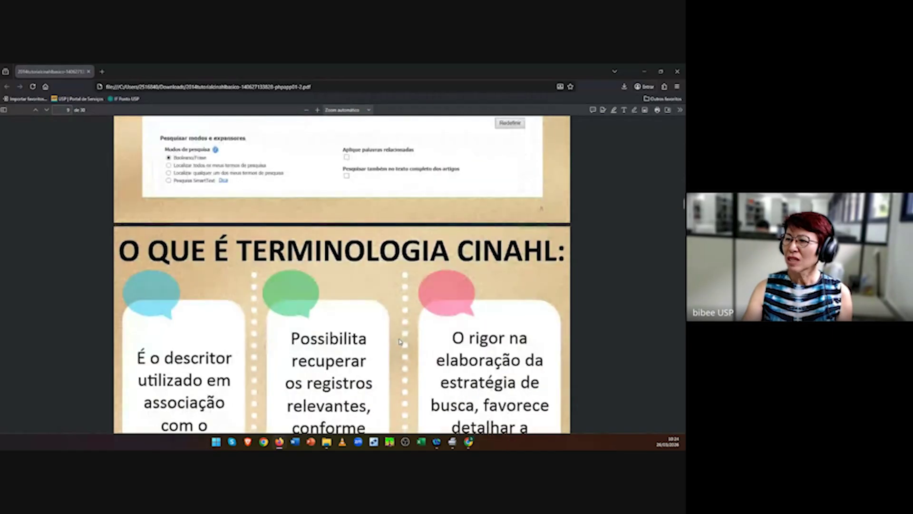
pyautogui.scroll(-3, 400, 341)
pyautogui.scroll(1, 399, 341)
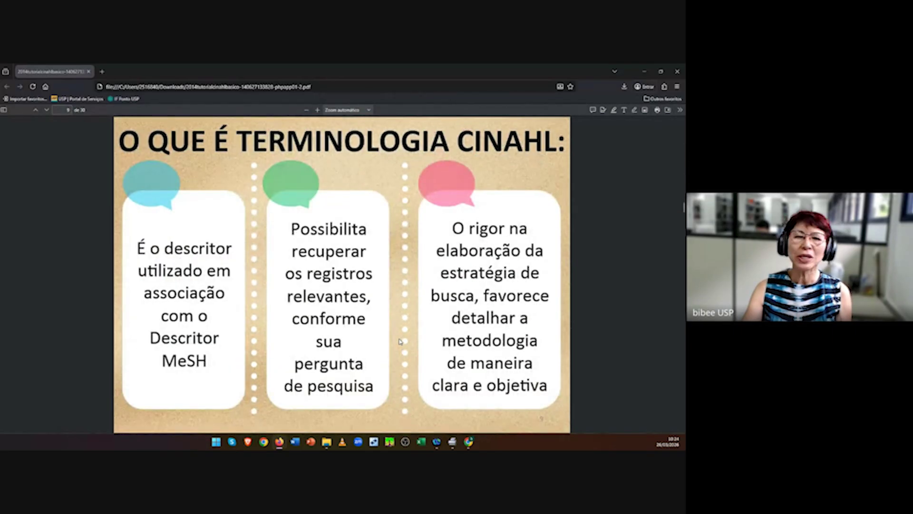
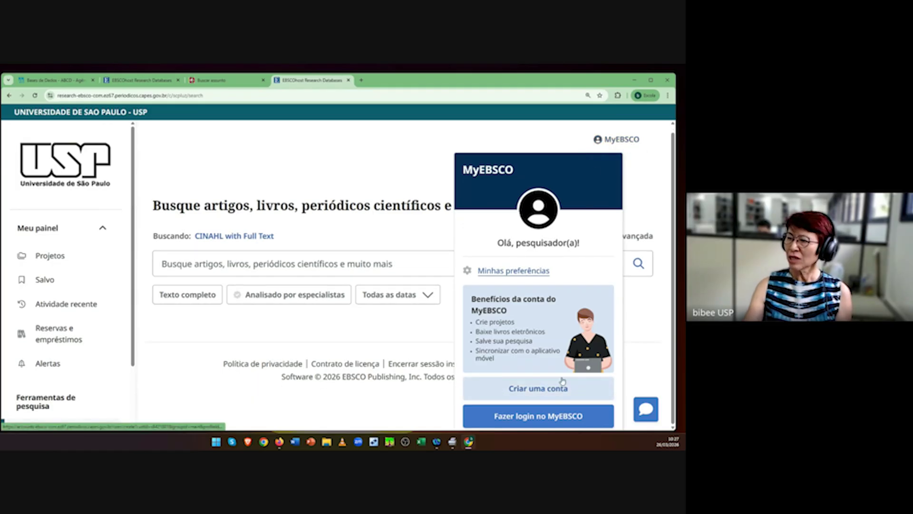
# Step: Look over the MyEBSCO account creation form, then return to the CINAHL search page
pyautogui.click(538, 393)
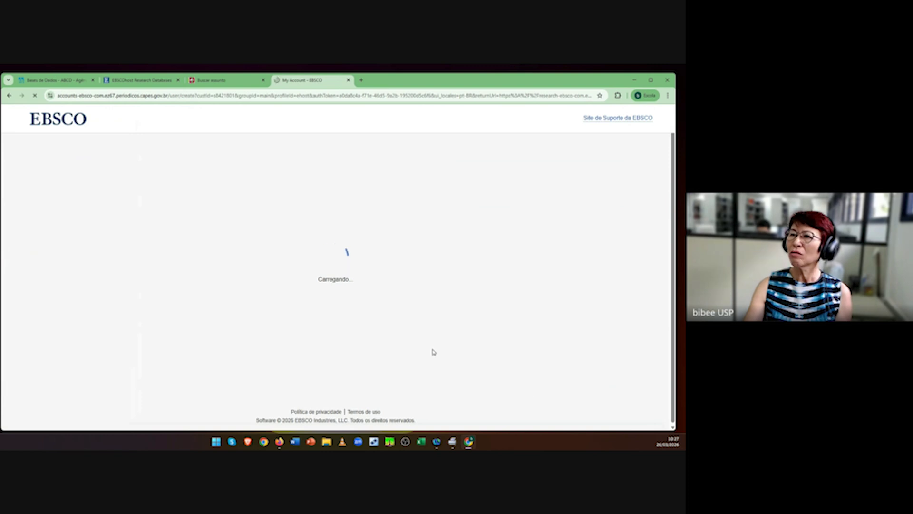
pyautogui.scroll(-3, 349, 249)
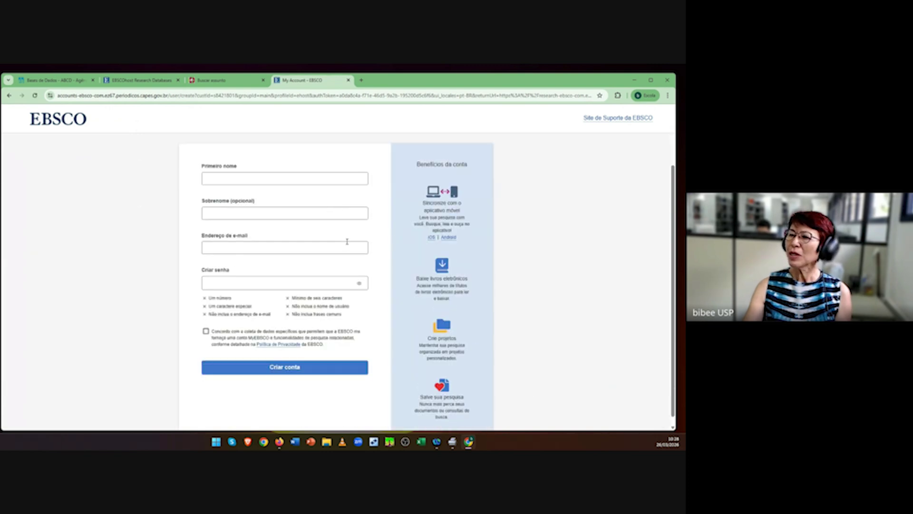
pyautogui.scroll(3, 348, 249)
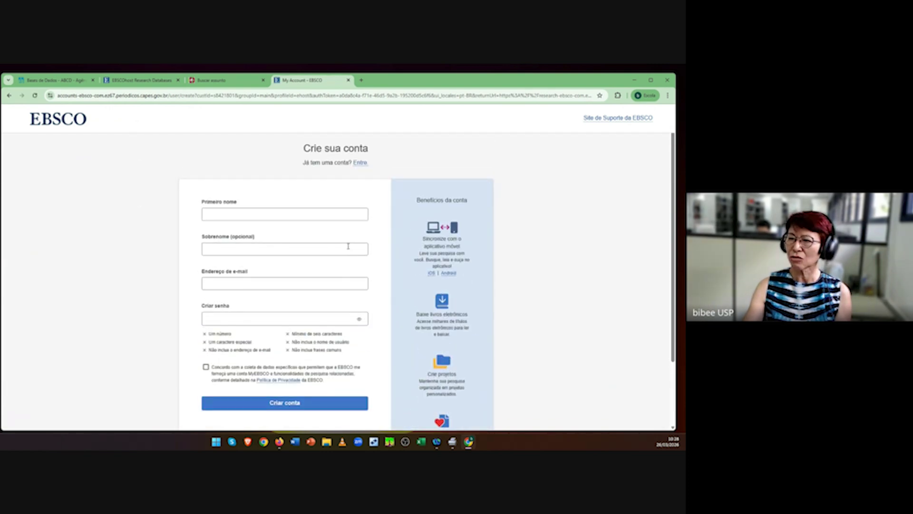
pyautogui.click(10, 96)
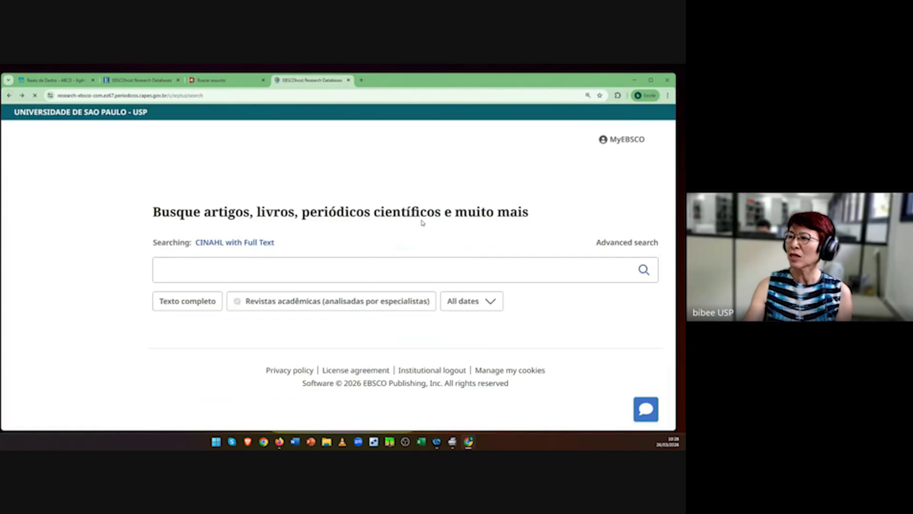
# Step: Try signing in to MyEBSCO with a Google account twice, hitting a 403 error
pyautogui.click(623, 139)
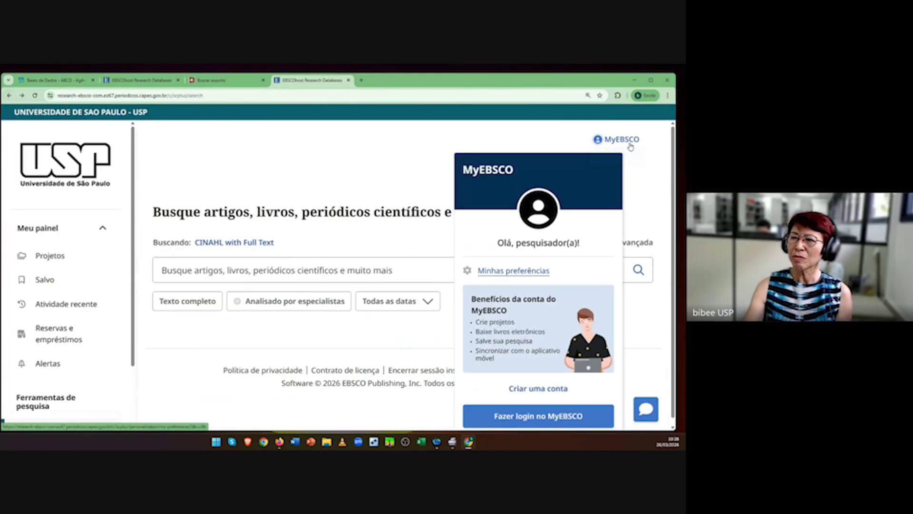
pyautogui.click(537, 416)
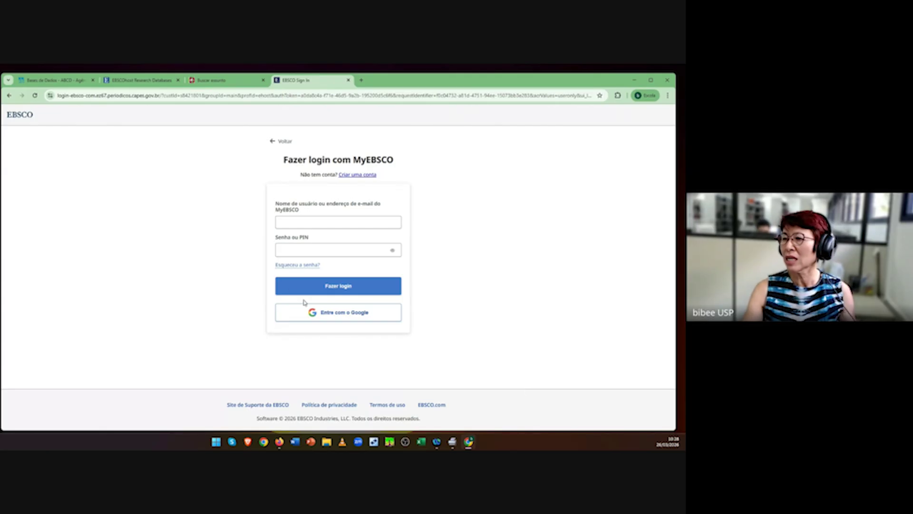
pyautogui.click(326, 317)
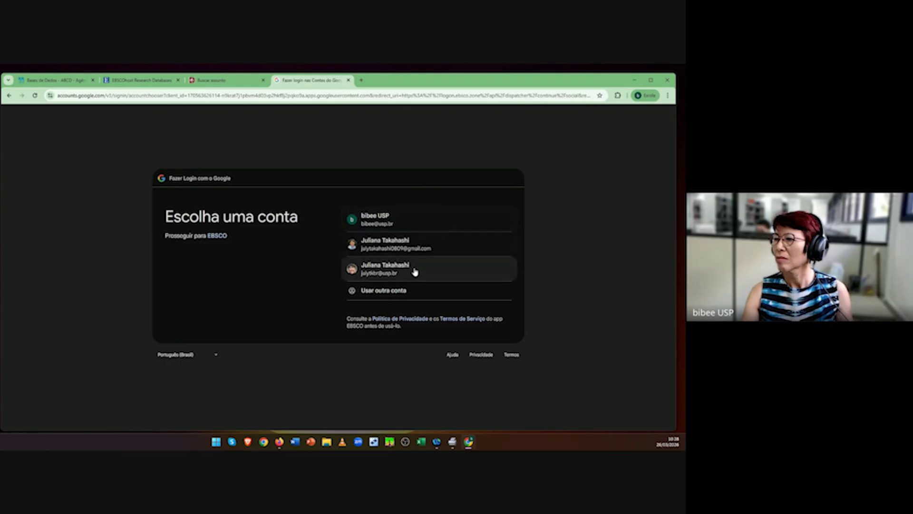
pyautogui.click(400, 270)
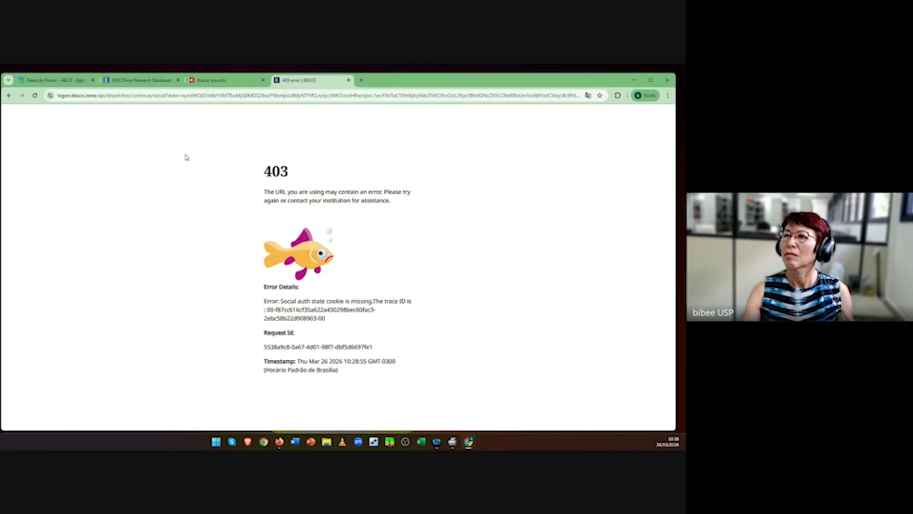
pyautogui.click(34, 95)
pyautogui.click(9, 96)
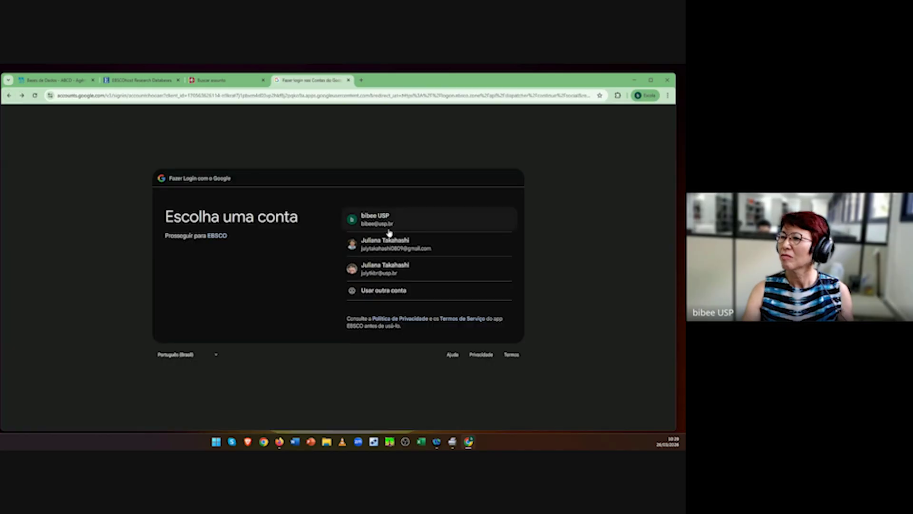
pyautogui.click(381, 272)
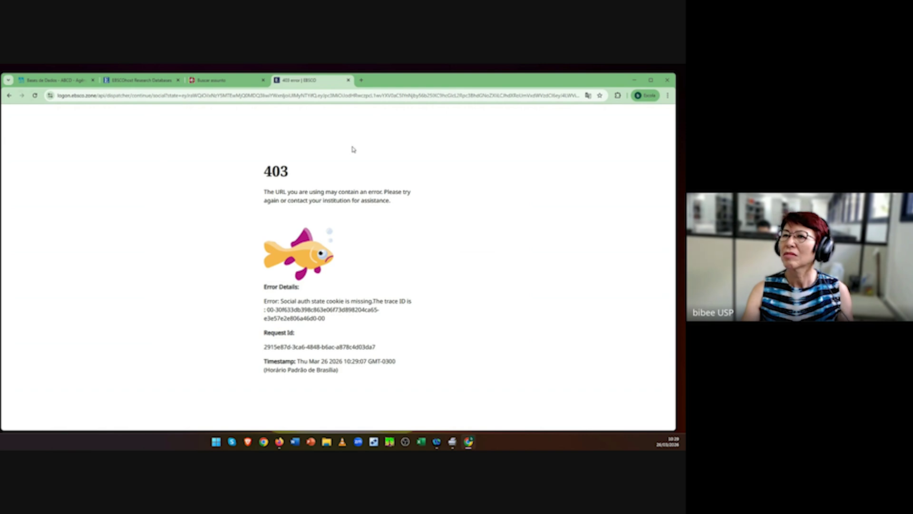
# Step: Close the failed sign-in tab and the extra EBSCO tab, returning to the CINAHL search page
pyautogui.click(349, 81)
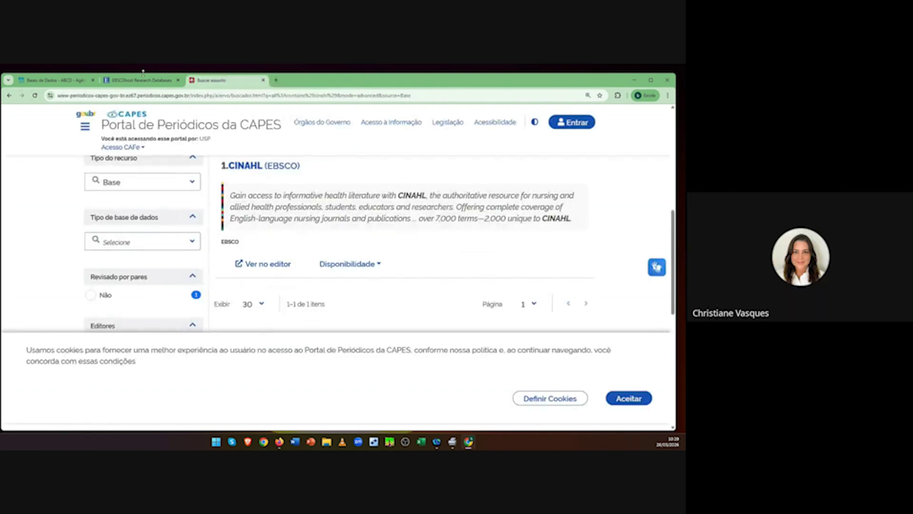
pyautogui.click(265, 265)
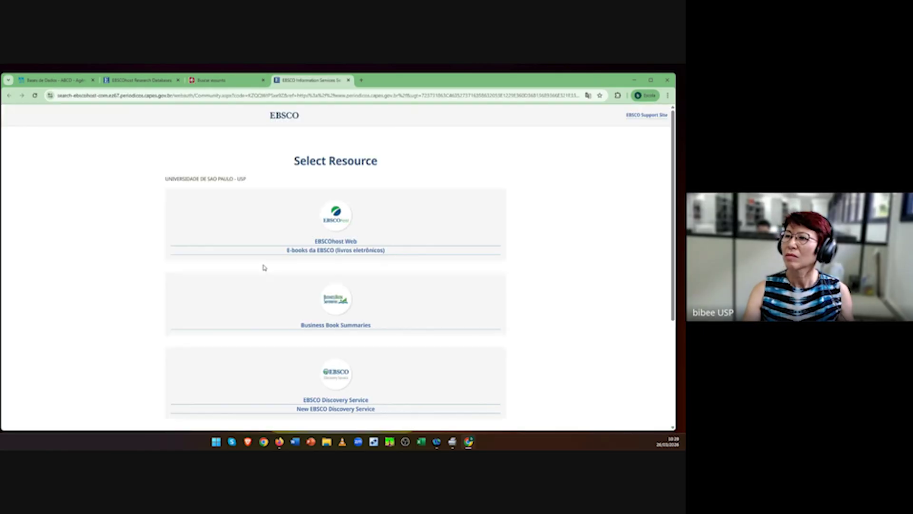
pyautogui.click(153, 83)
pyautogui.click(348, 81)
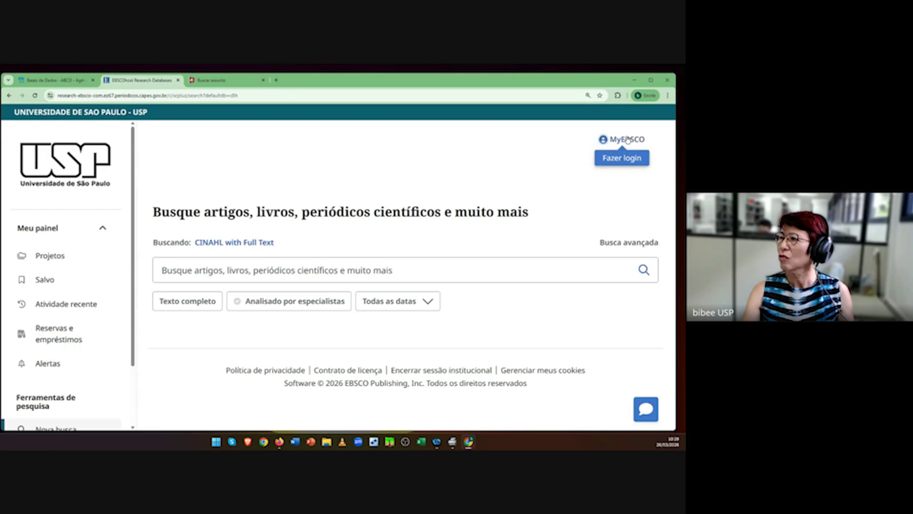
# Step: Retry the MyEBSCO Google sign-in, then go back to the username/password sign-in form
pyautogui.click(603, 140)
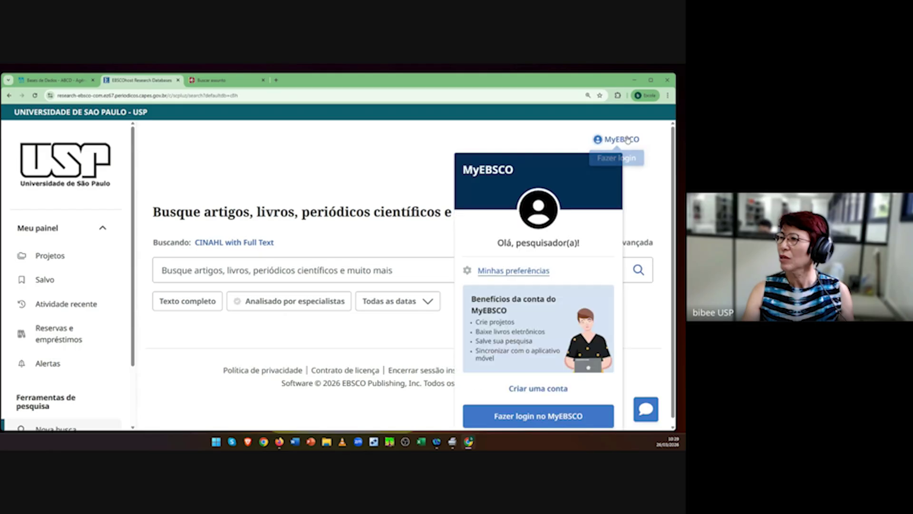
pyautogui.click(536, 419)
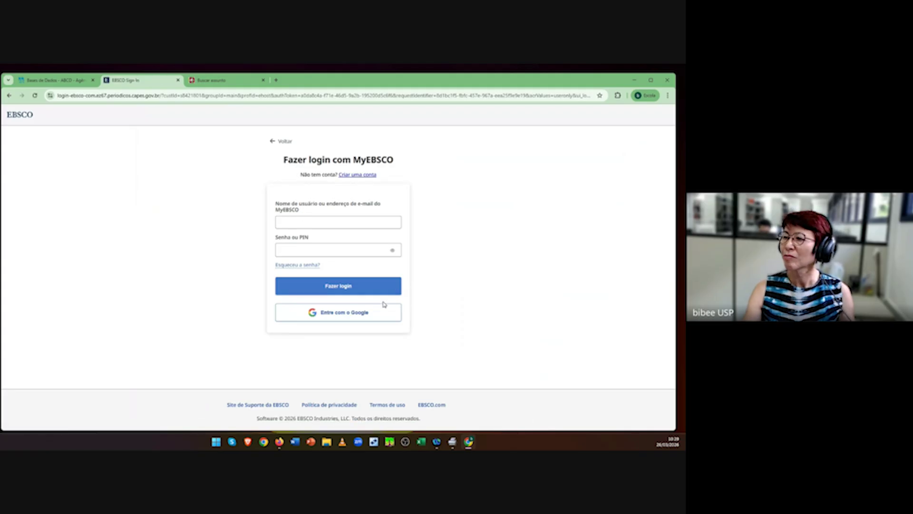
pyautogui.click(363, 315)
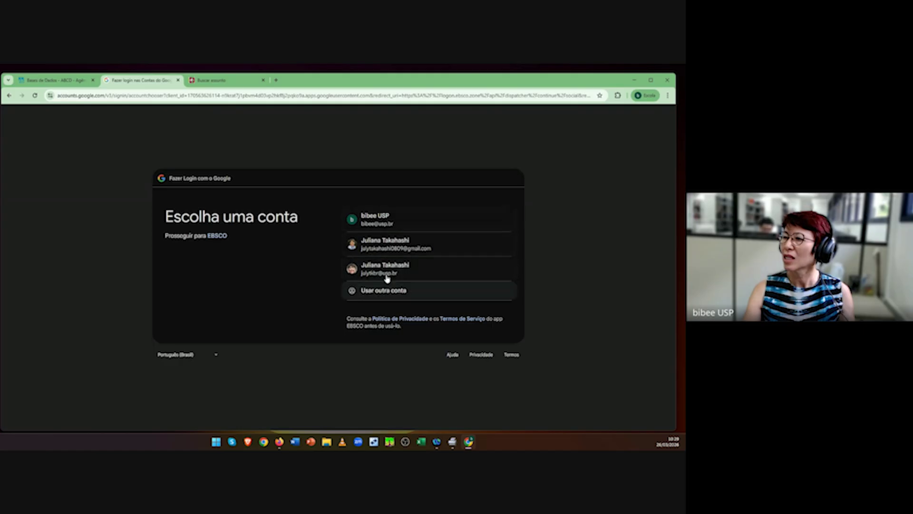
pyautogui.click(381, 269)
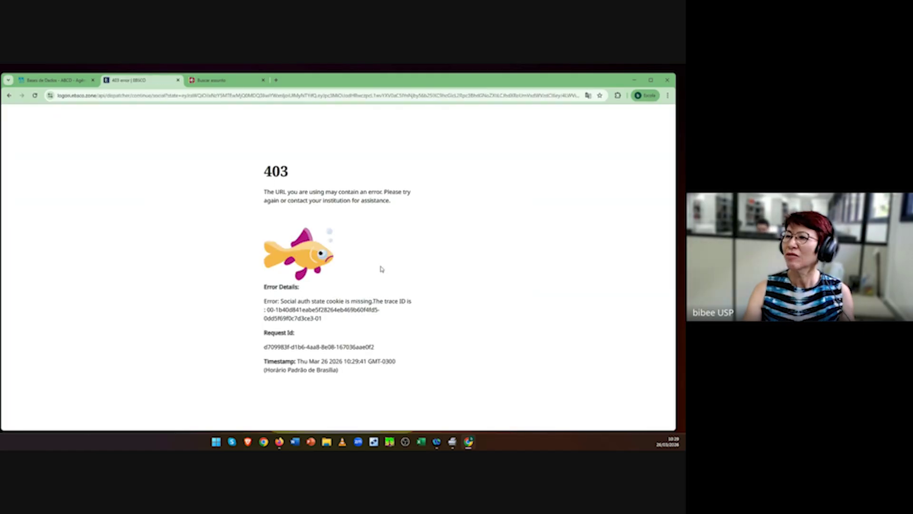
pyautogui.click(9, 95)
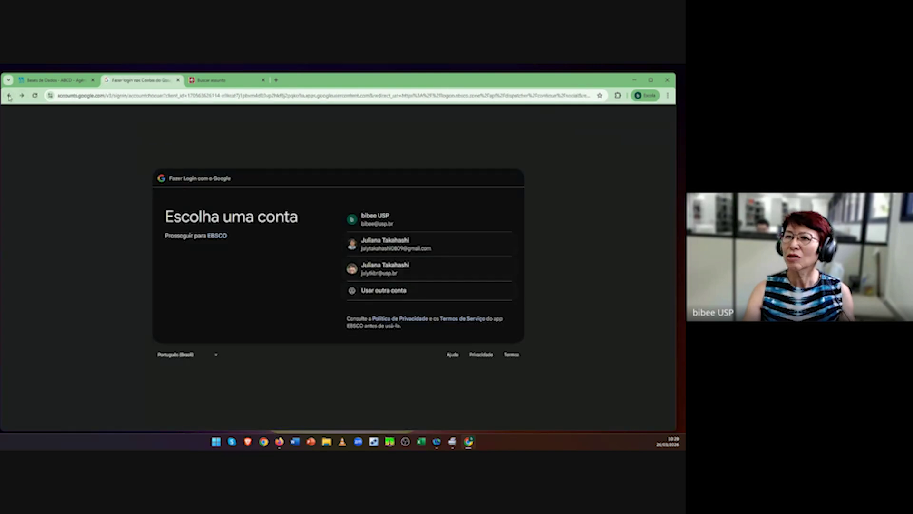
pyautogui.click(8, 96)
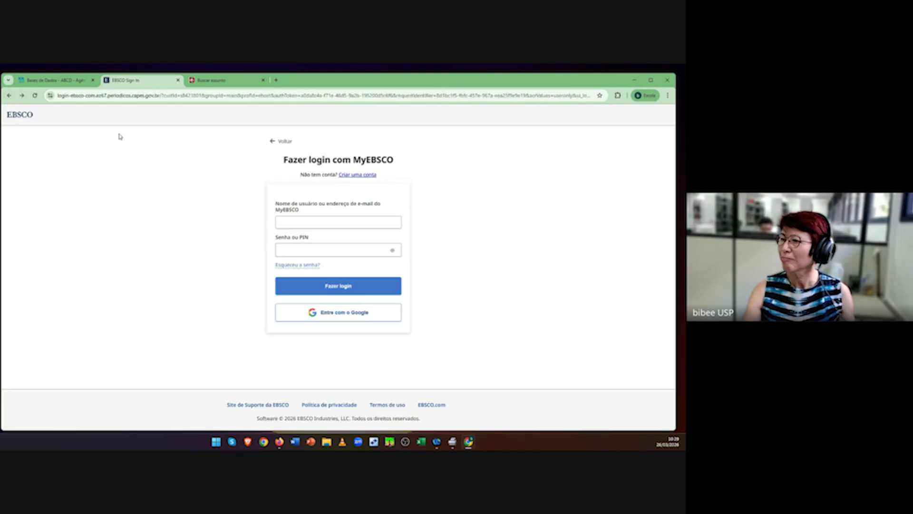
# Step: Log in to MyEBSCO with the account's e-mail address and password
pyautogui.click(301, 218)
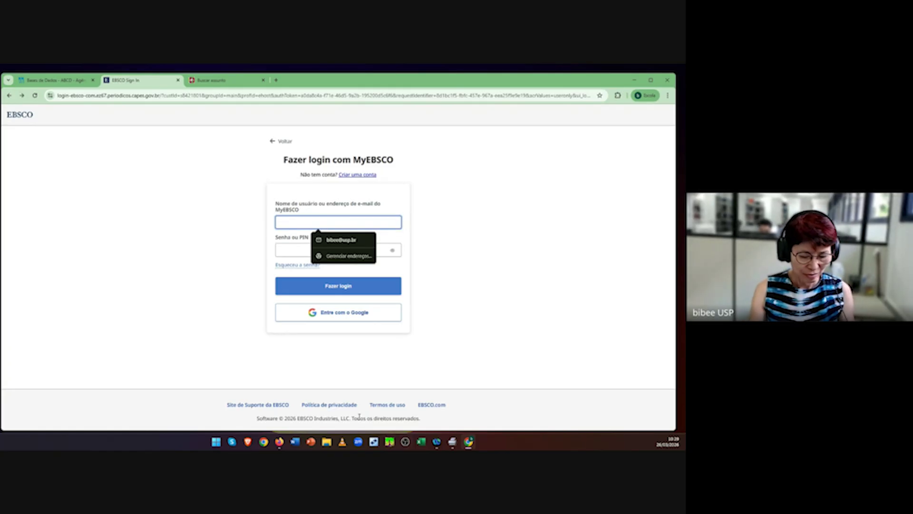
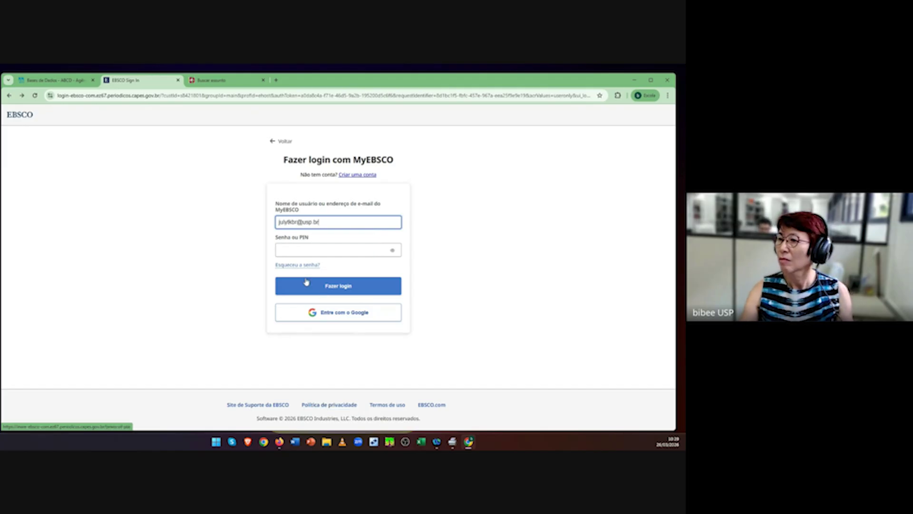
pyautogui.click(303, 252)
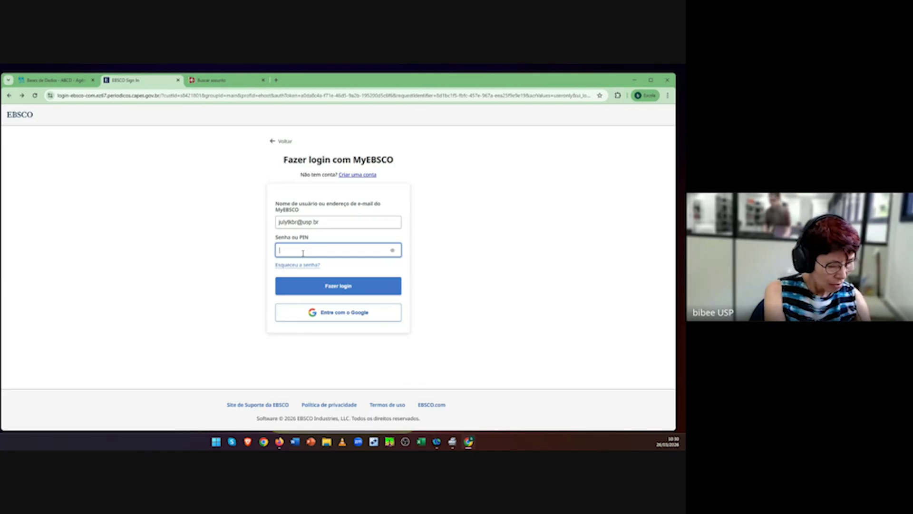
pyautogui.write('******')
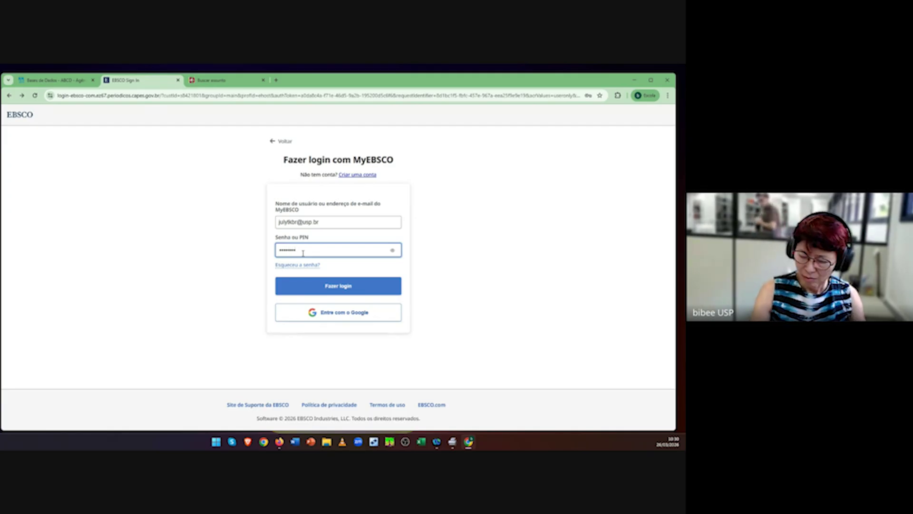
pyautogui.write('***')
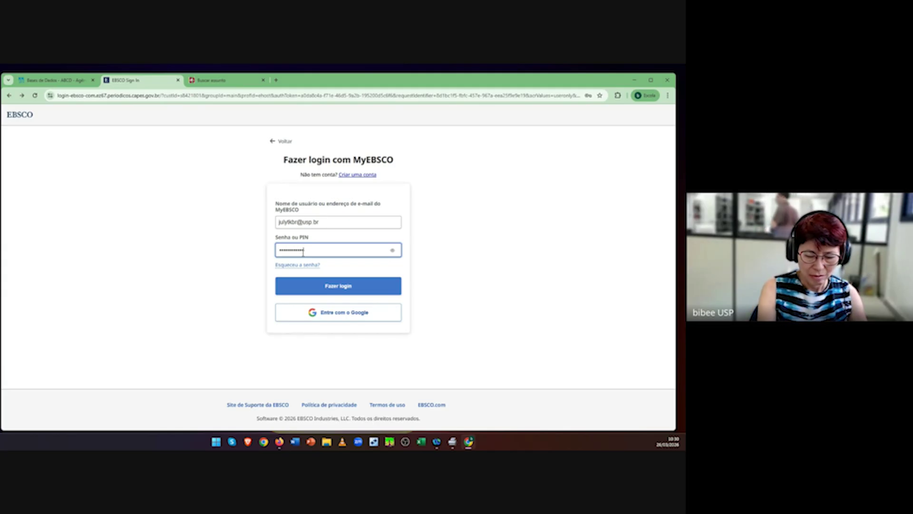
pyautogui.click(374, 294)
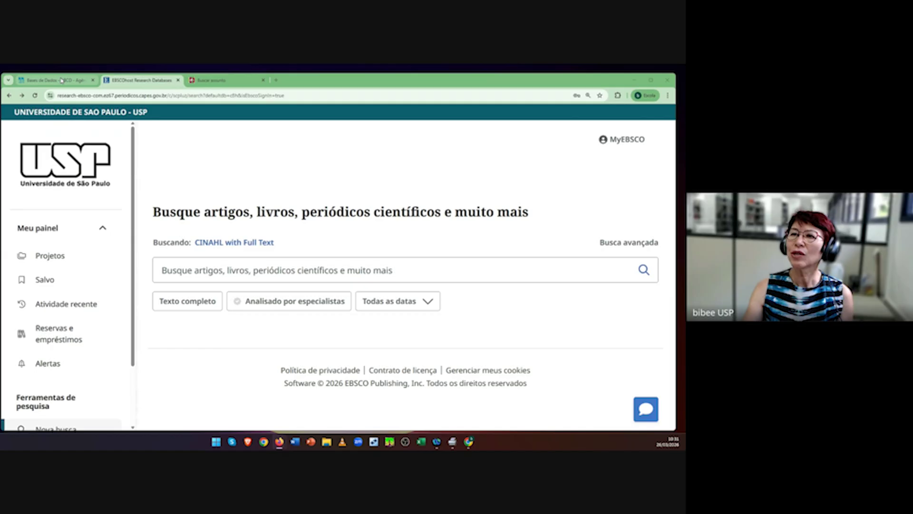
# Step: Switch to the CAPES subject search tab and return to the Periódicos home page via the logo
pyautogui.moveTo(63, 81)
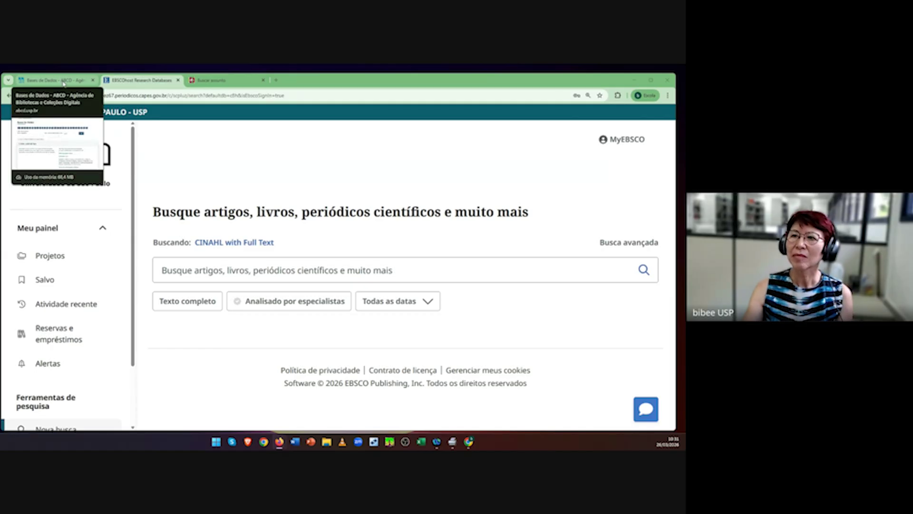
pyautogui.click(63, 81)
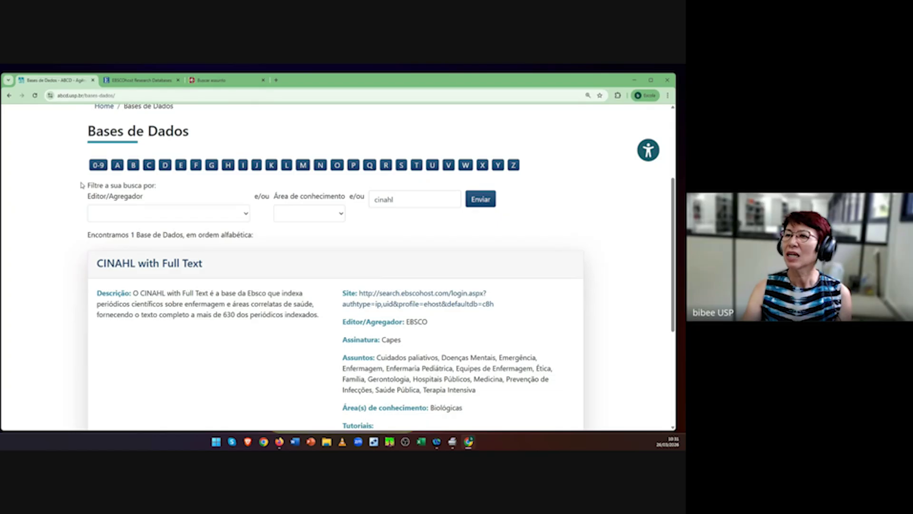
pyautogui.scroll(3, 83, 185)
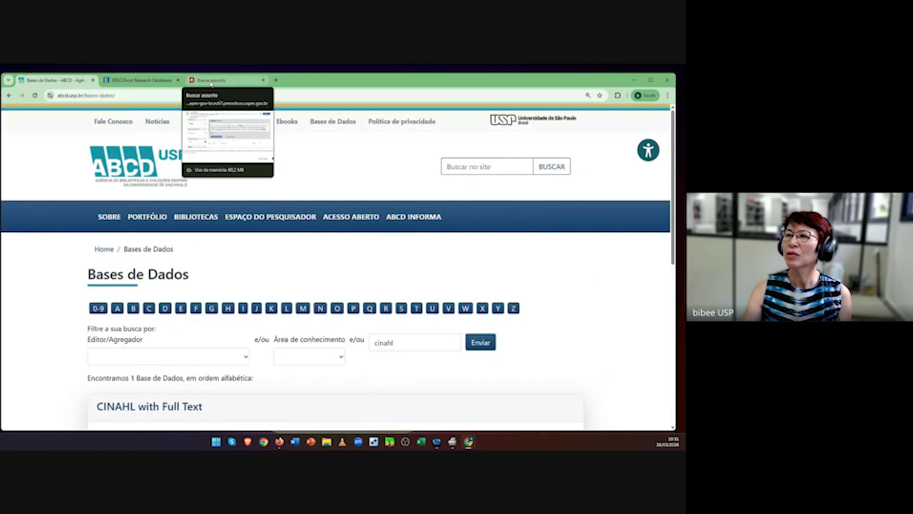
pyautogui.click(212, 82)
pyautogui.scroll(5, 314, 405)
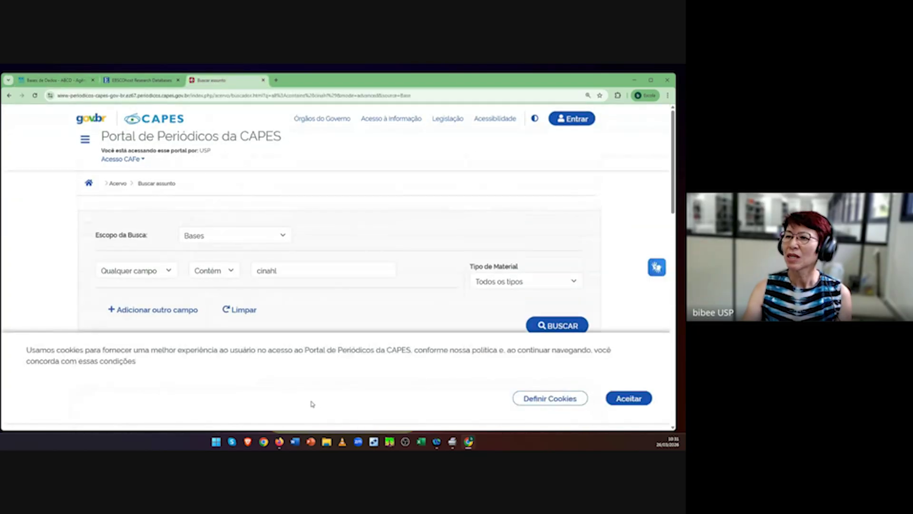
pyautogui.click(162, 123)
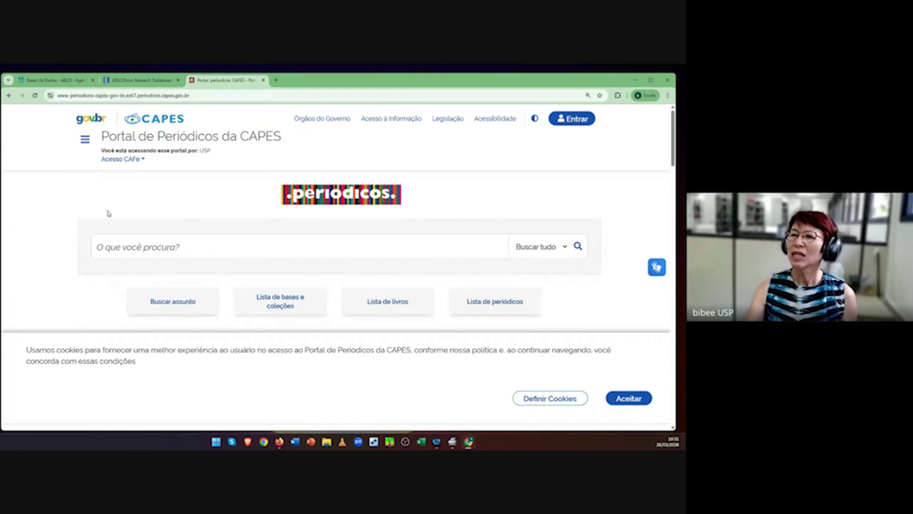
# Step: Open the Acesso CAFe institutional access page and browse the institution list
pyautogui.click(142, 165)
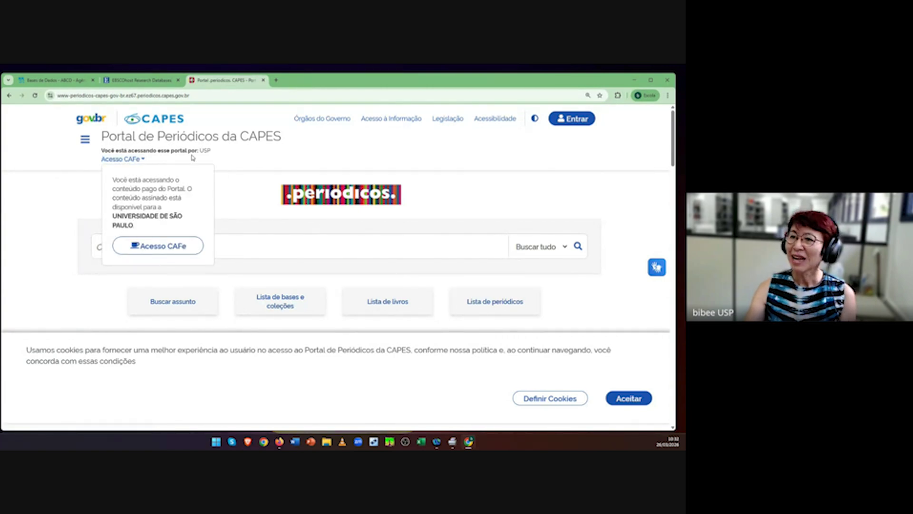
pyautogui.click(151, 248)
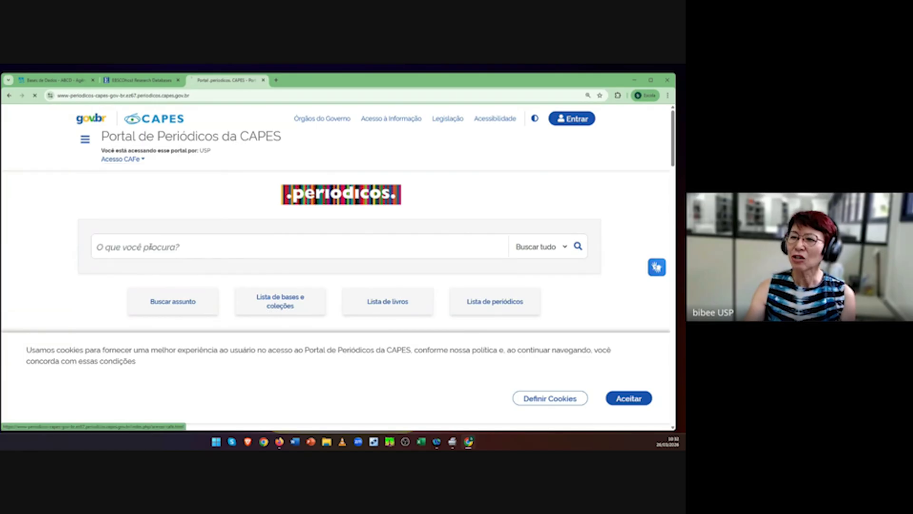
pyautogui.scroll(-3, 391, 351)
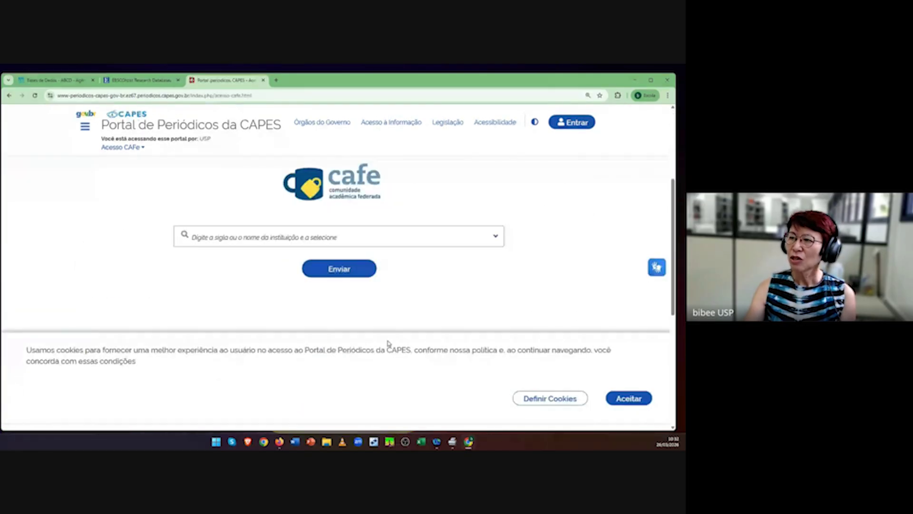
pyautogui.click(495, 236)
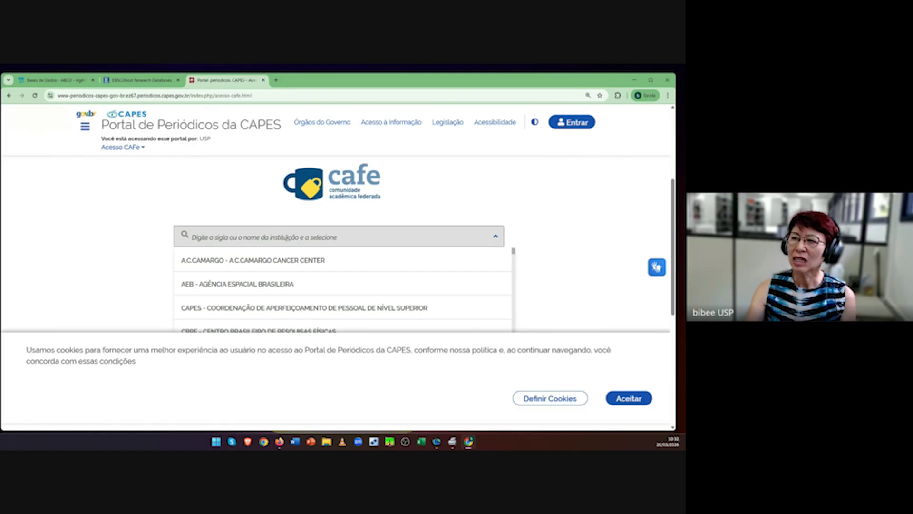
pyautogui.click(202, 238)
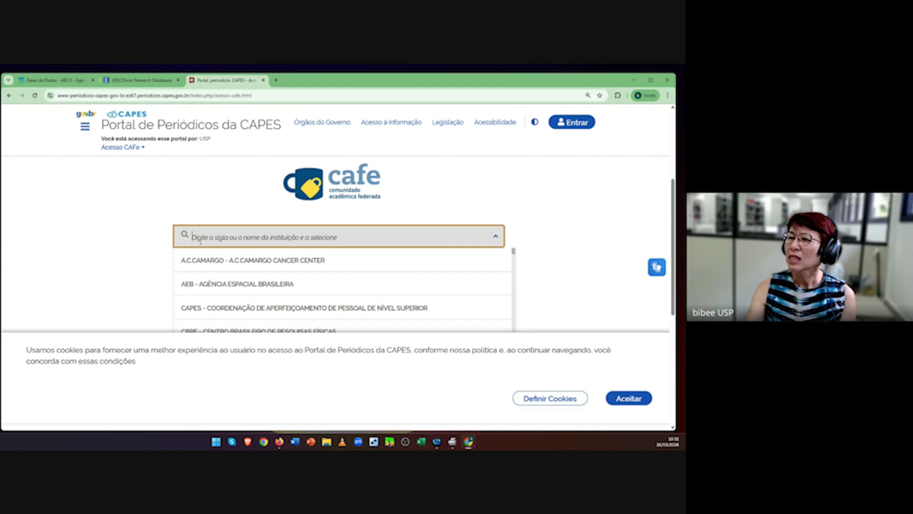
pyautogui.scroll(-5, 249, 300)
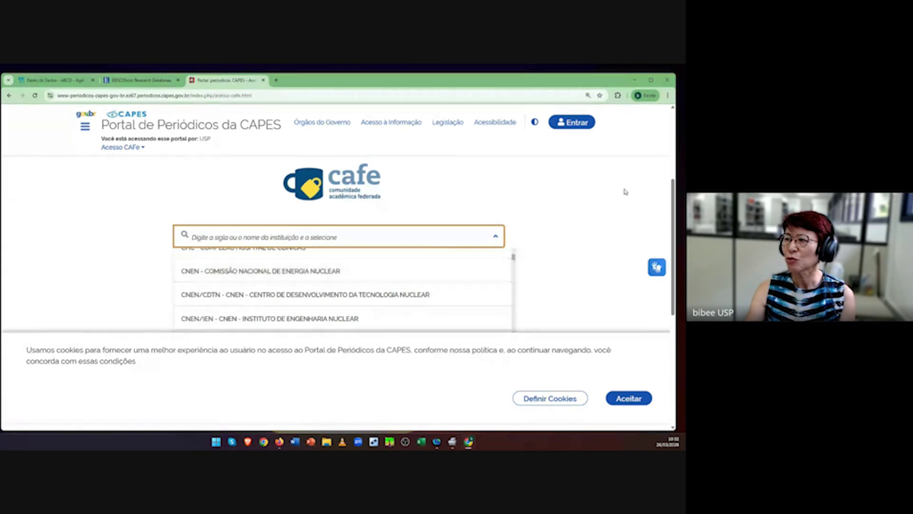
pyautogui.click(602, 211)
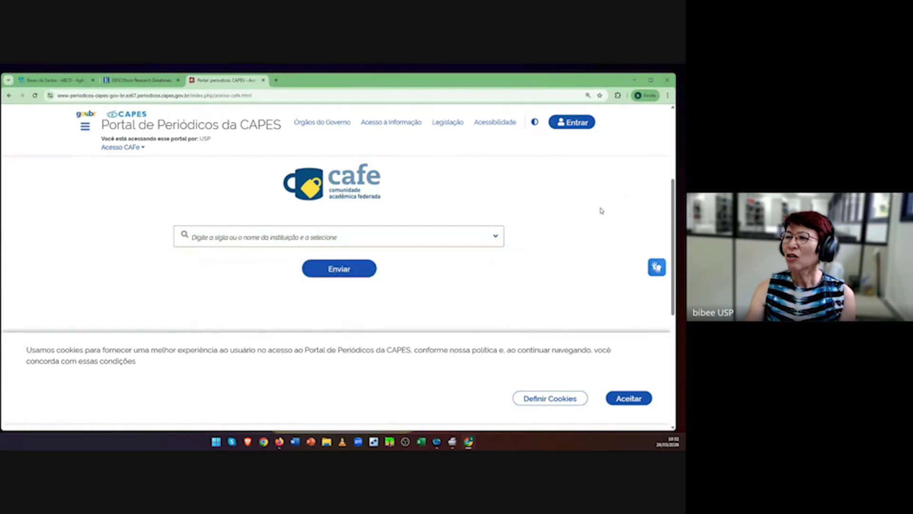
# Step: Search 'usp', choose Universidade de São Paulo as the institution and submit
pyautogui.click(493, 237)
pyautogui.click(266, 235)
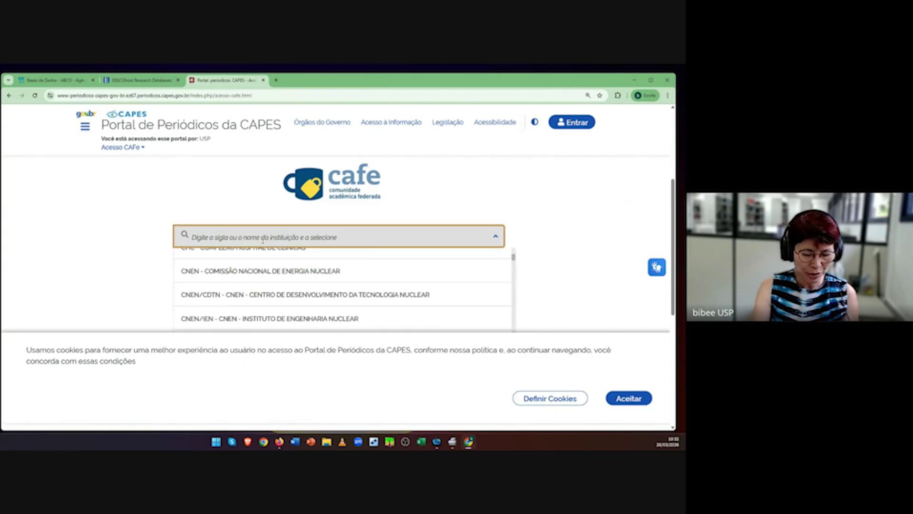
pyautogui.write('u')
pyautogui.press('BackSpace')
pyautogui.write('usp')
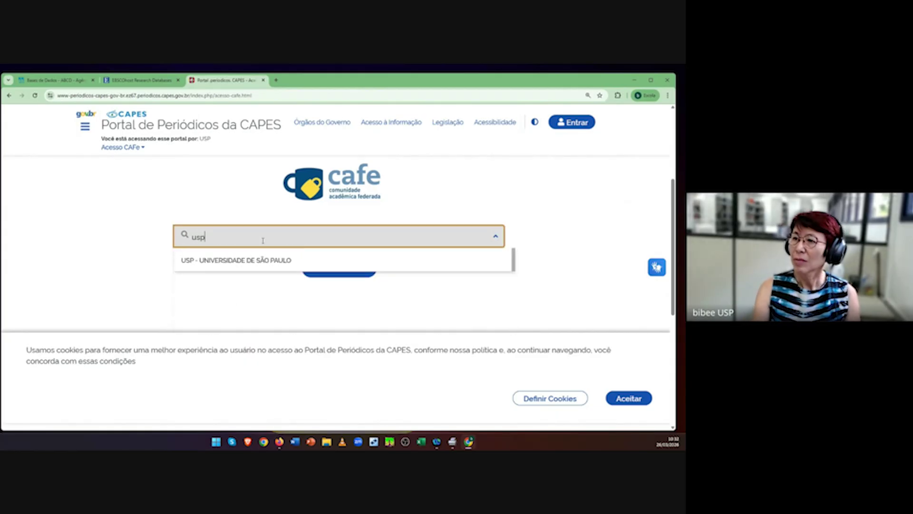
pyautogui.click(277, 261)
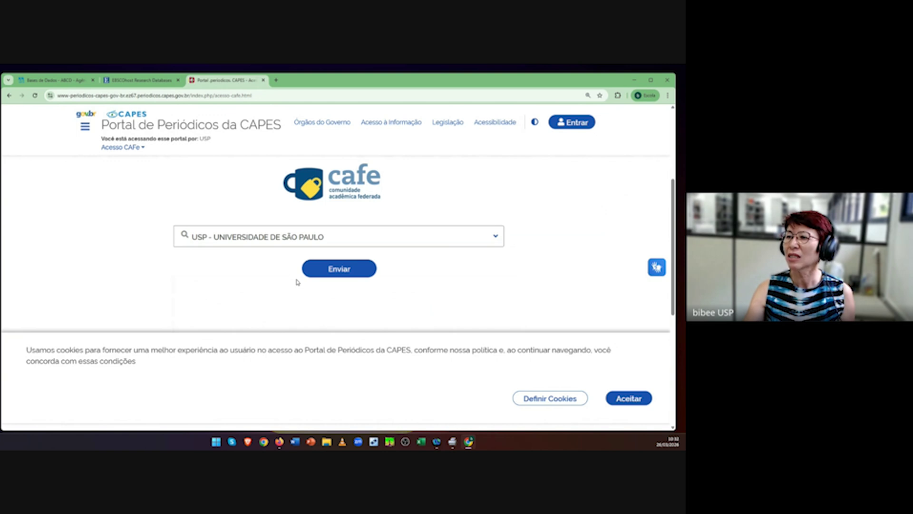
pyautogui.click(309, 267)
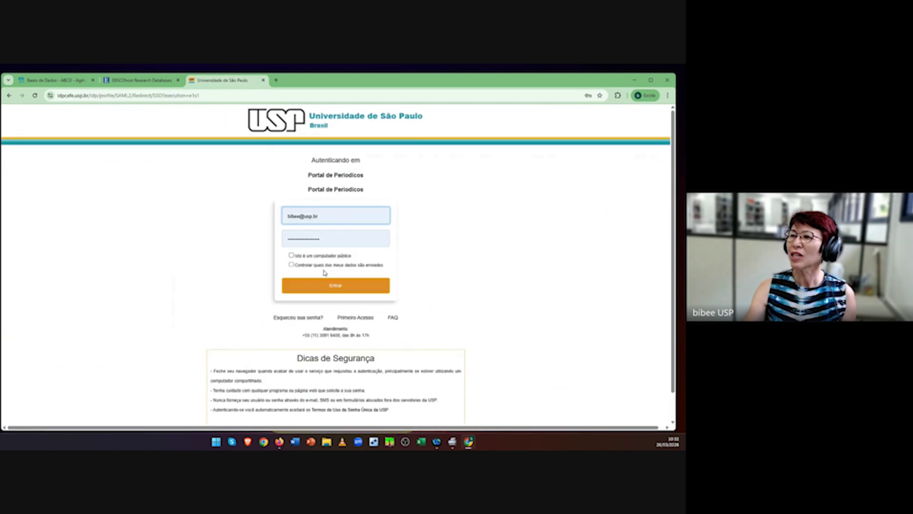
# Step: Sign in to USP using the browser's saved institutional login
pyautogui.click(332, 219)
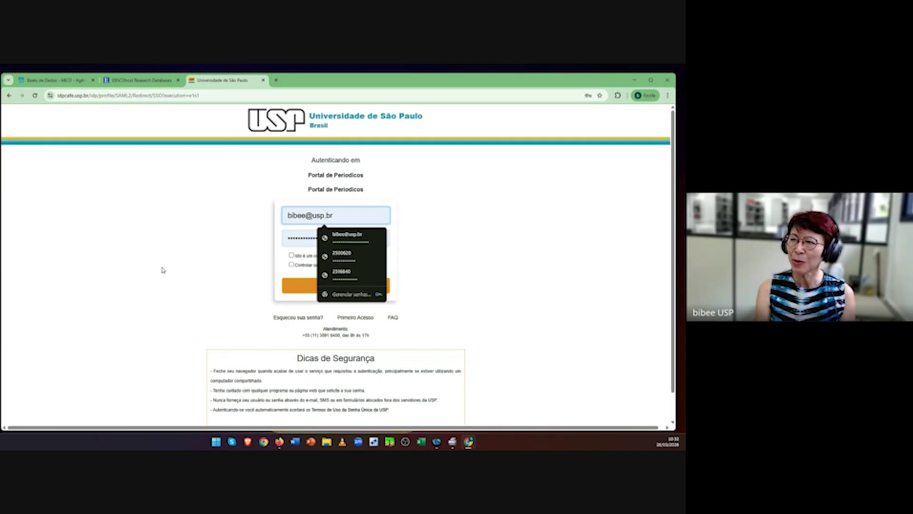
pyautogui.click(478, 274)
pyautogui.click(354, 216)
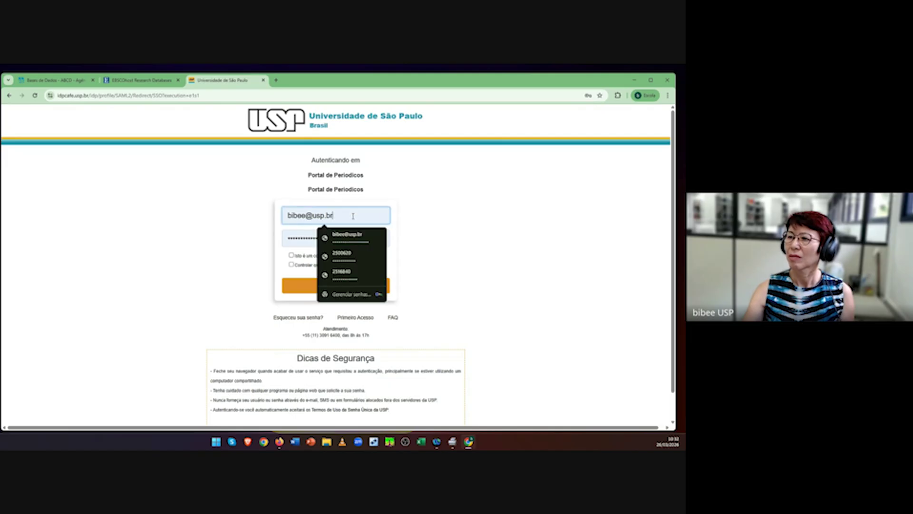
pyautogui.click(356, 275)
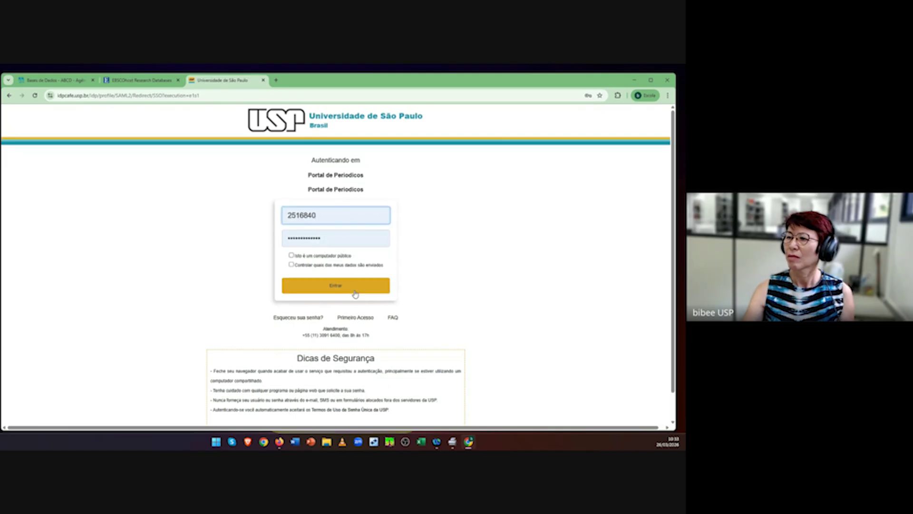
pyautogui.click(350, 288)
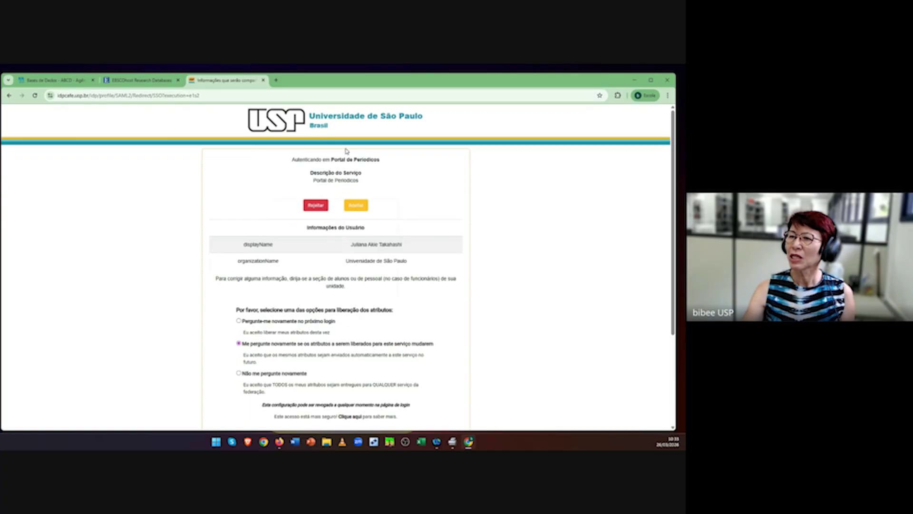
# Step: Accept the attribute release, then search the portal for 'cinahl' limited to Bases
pyautogui.click(357, 208)
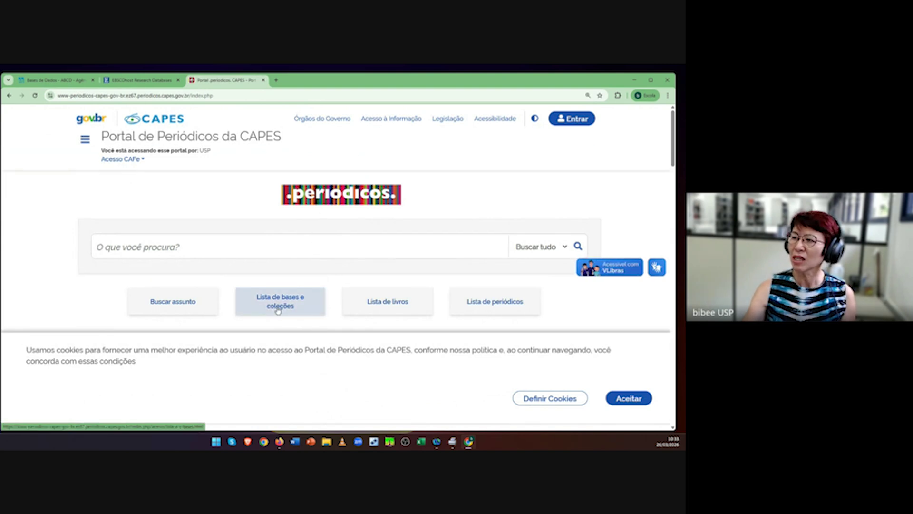
pyautogui.click(219, 253)
pyautogui.write('cinahl')
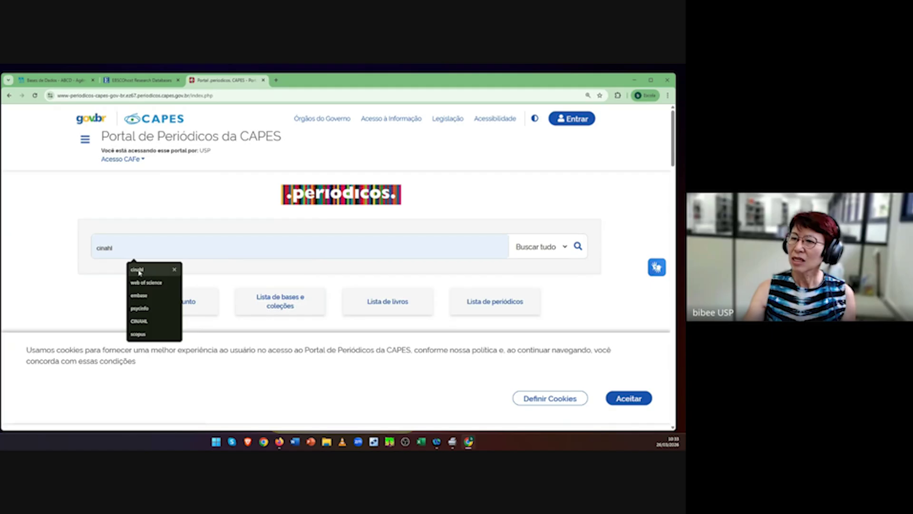
pyautogui.click(565, 247)
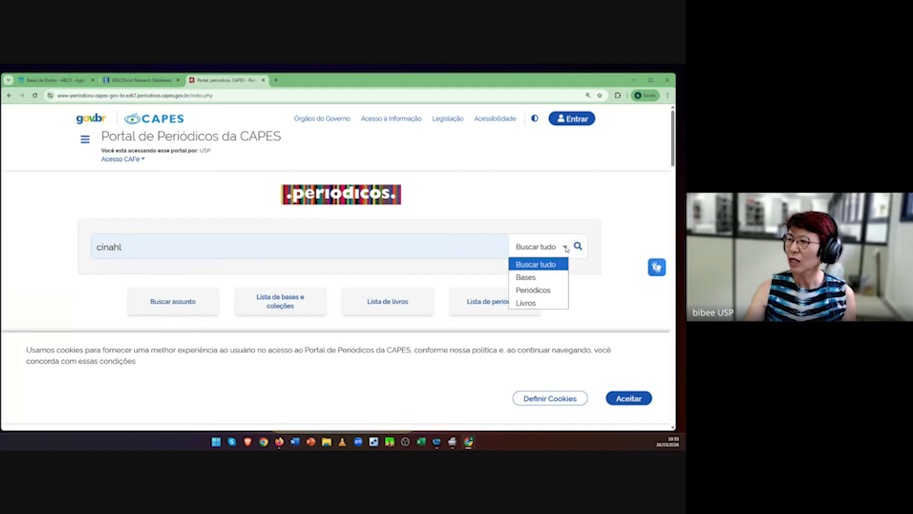
pyautogui.click(533, 282)
pyautogui.click(577, 247)
# Step: Open CINAHL at the publisher's site and choose EBSCOhost Web
pyautogui.scroll(-4, 574, 248)
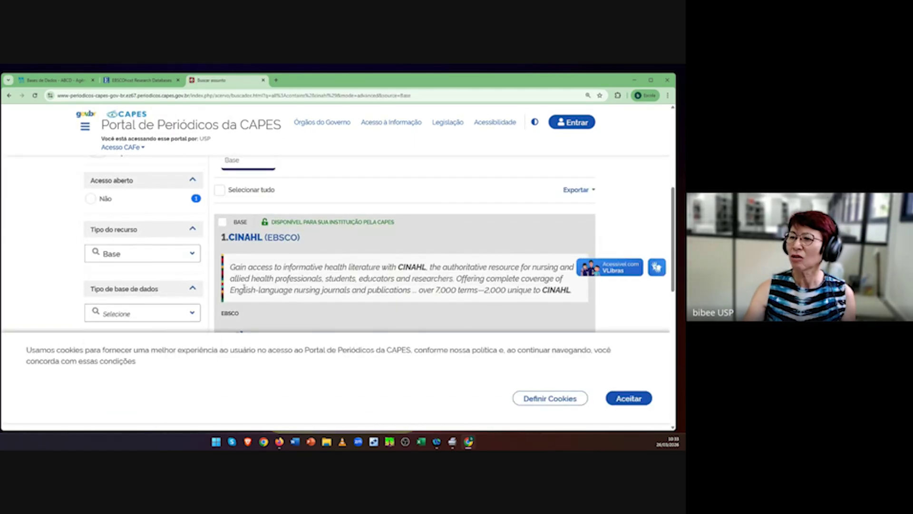
pyautogui.scroll(-2, 266, 285)
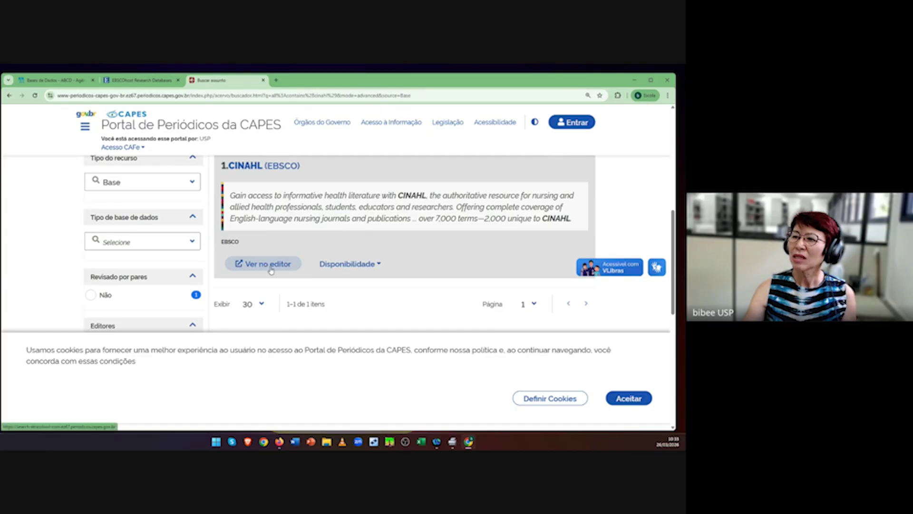
pyautogui.click(269, 269)
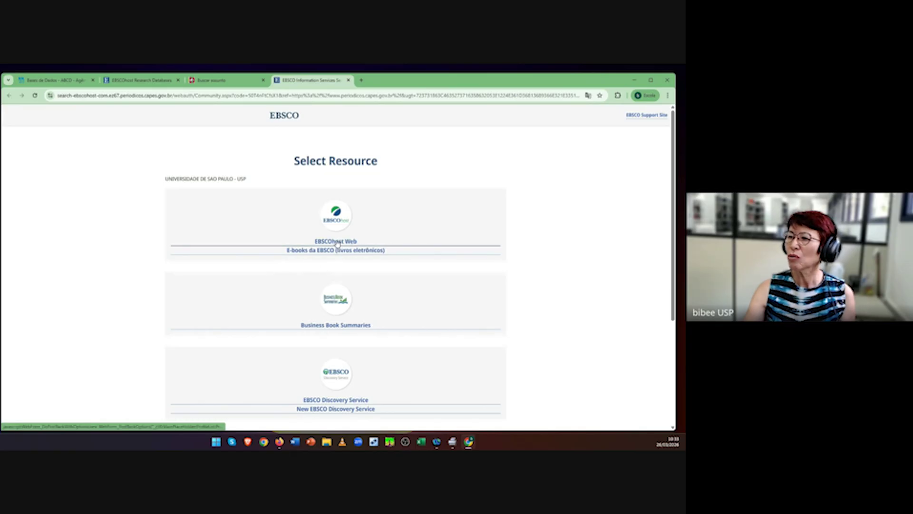
pyautogui.click(337, 241)
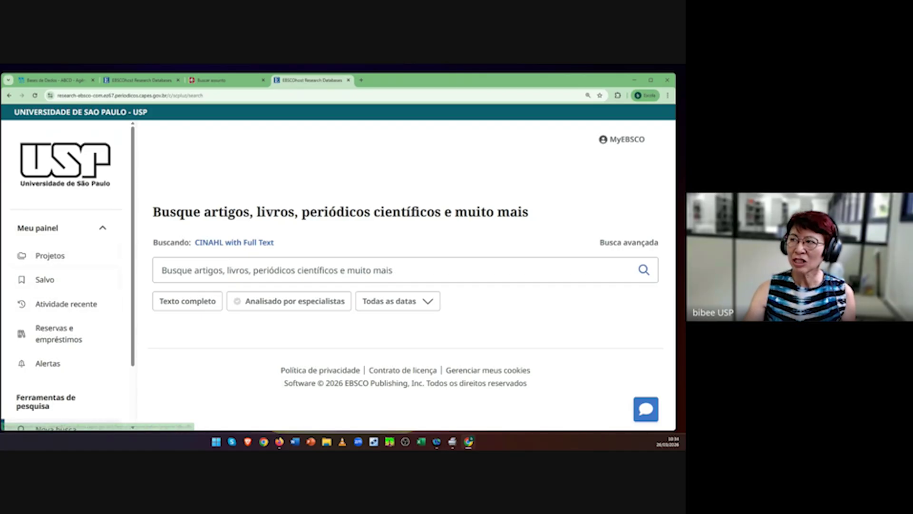
# Step: Check the ABCD databases tab, then return to the EBSCOhost CINAHL with Full Text search tab
pyautogui.click(72, 81)
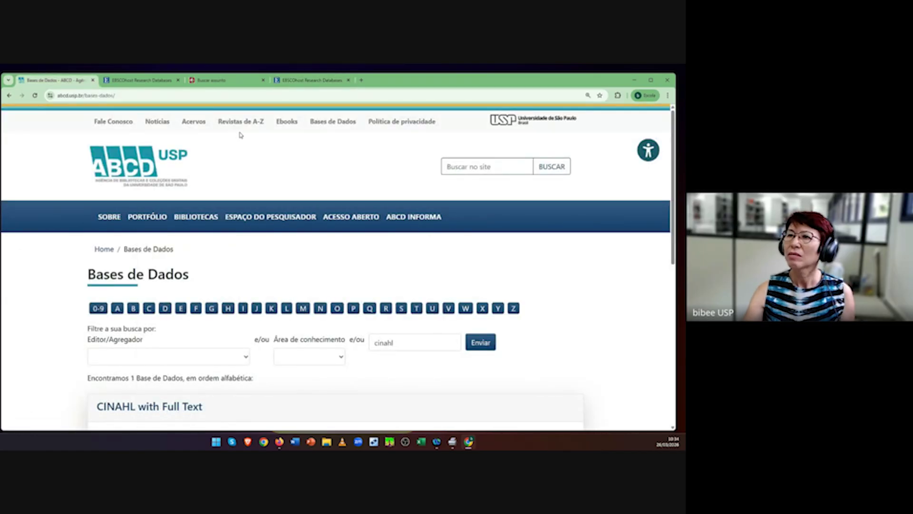
pyautogui.click(141, 80)
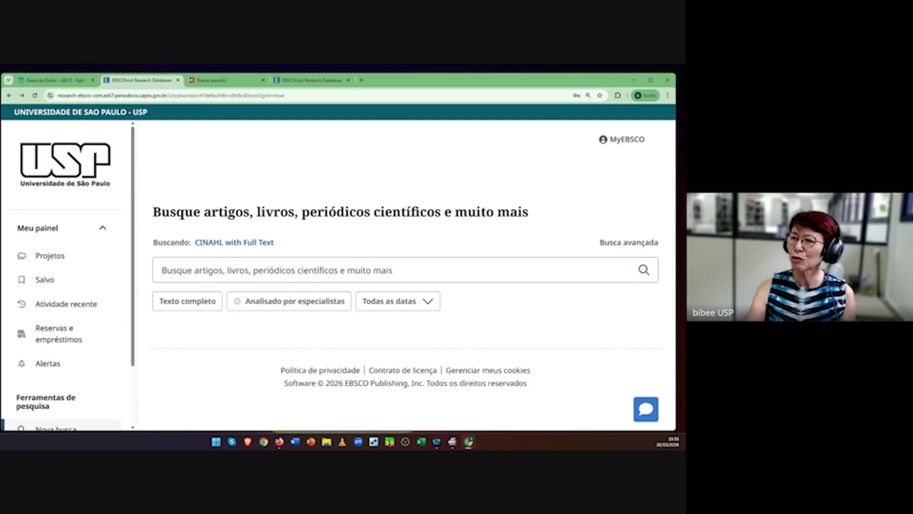
# Step: Open the CINAHL Headings subject search from the CINAHL advanced search page
pyautogui.hotkey('alt', 'Tab')
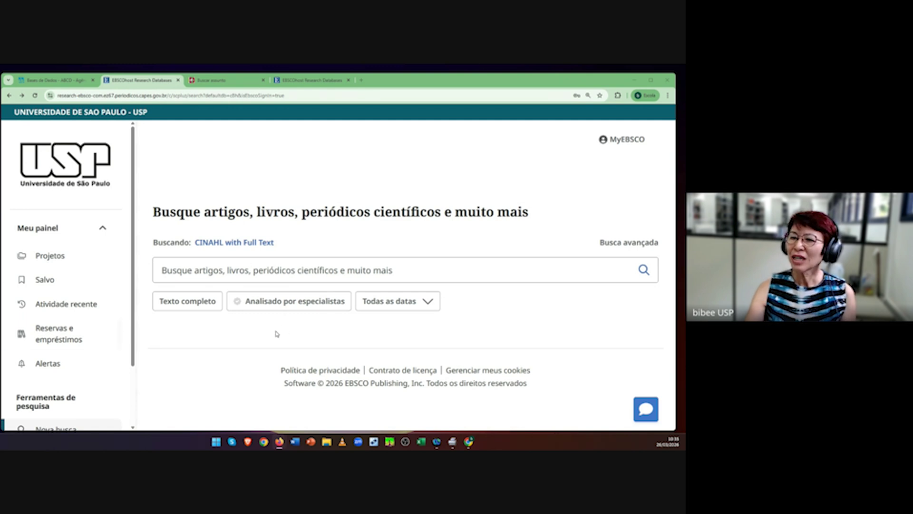
pyautogui.scroll(-2, 127, 304)
pyautogui.scroll(1, 127, 304)
pyautogui.scroll(-1, 127, 303)
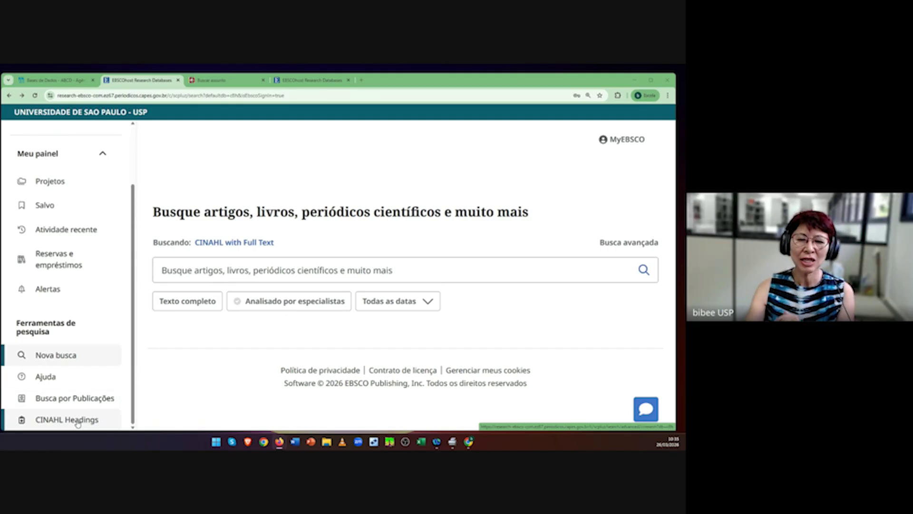
pyautogui.click(79, 422)
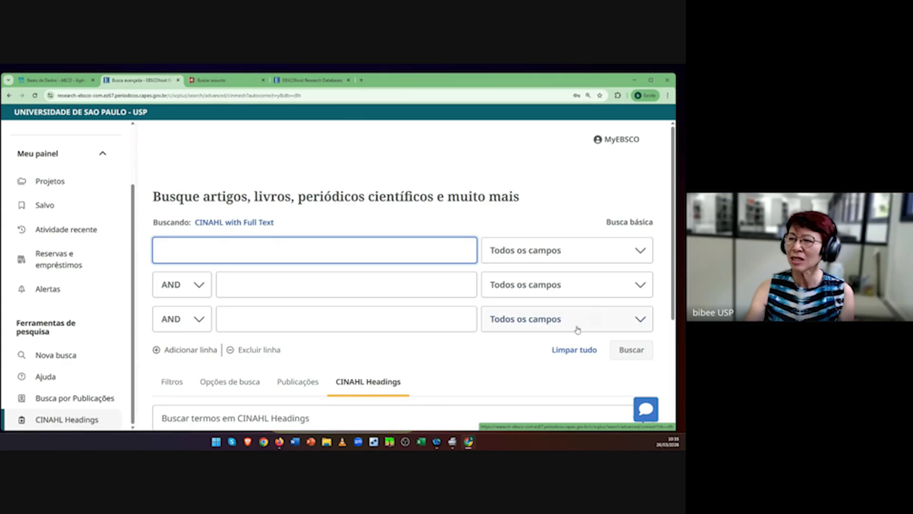
pyautogui.scroll(-2, 493, 362)
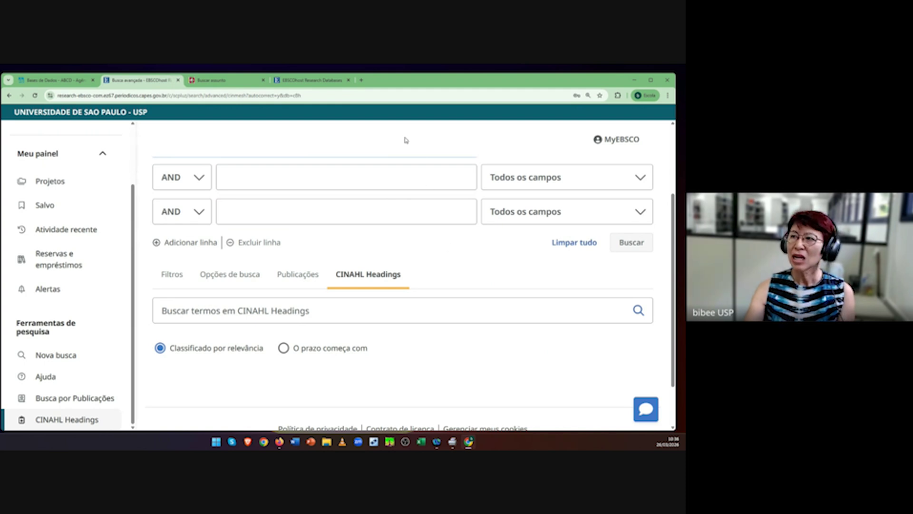
# Step: Open decs.bvsalud.org in a new browser tab
pyautogui.click(362, 80)
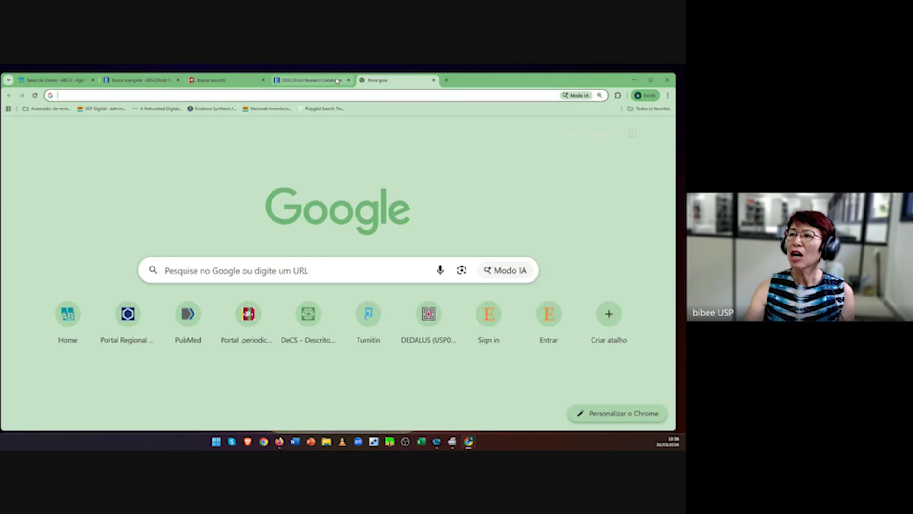
pyautogui.click(205, 96)
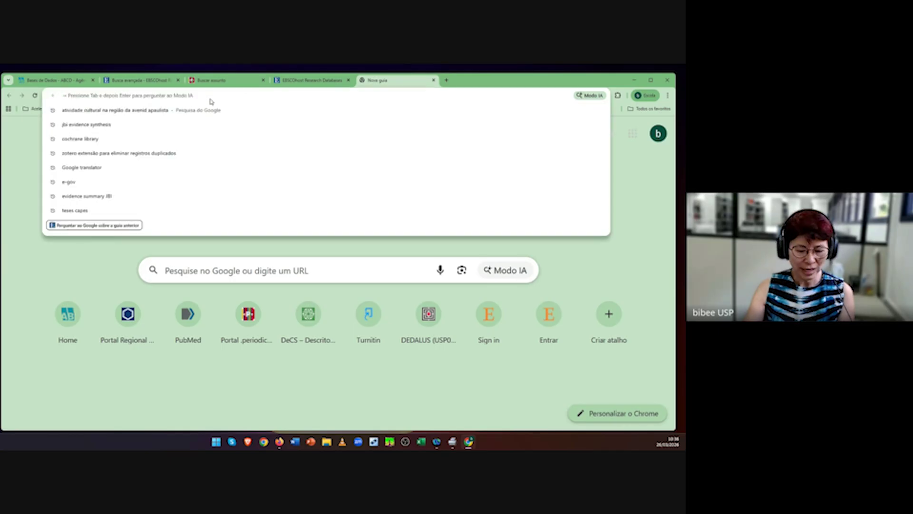
pyautogui.write('decs.')
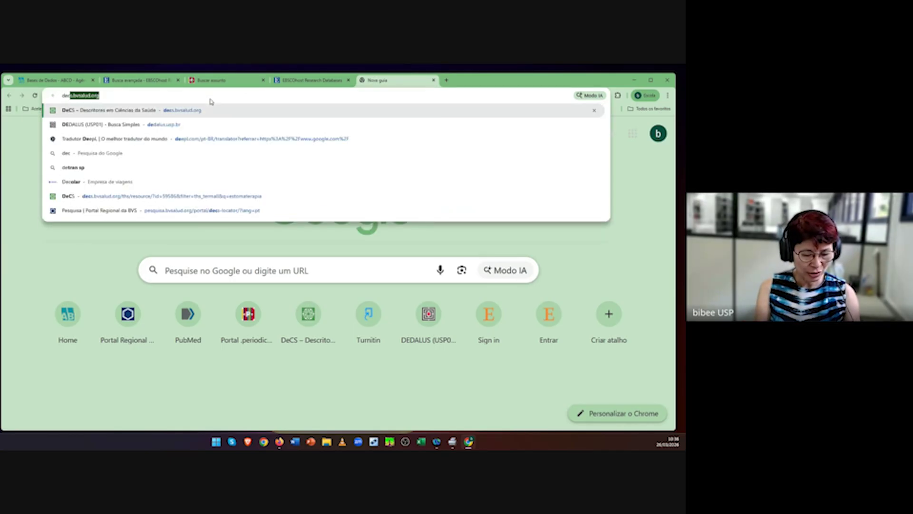
pyautogui.write('bvsalu')
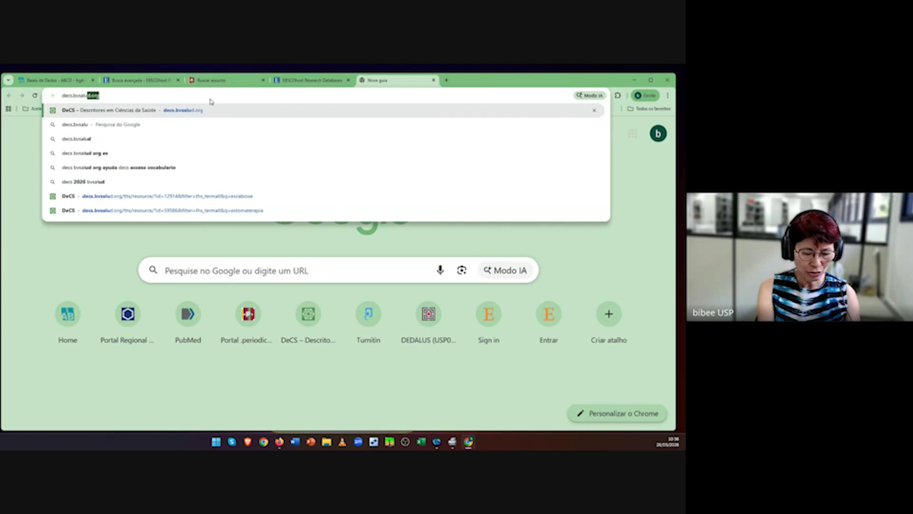
pyautogui.write('d.org/')
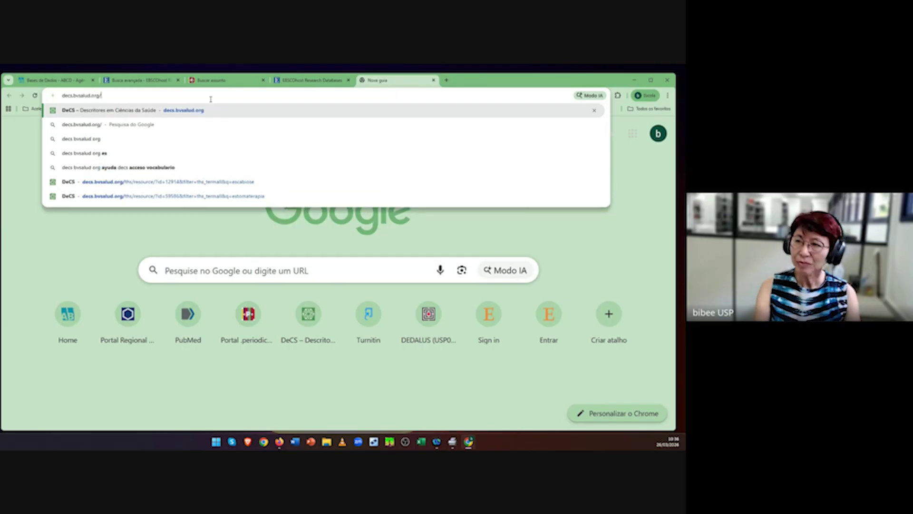
pyautogui.press('Return')
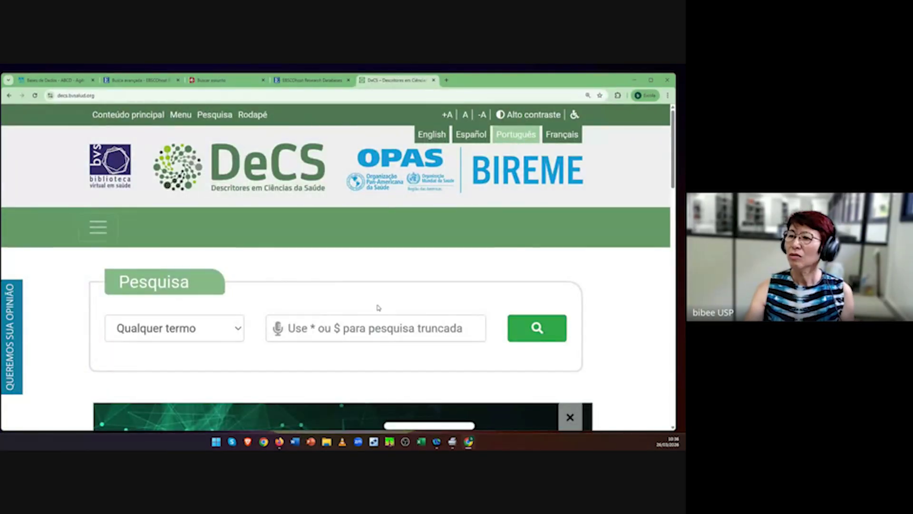
# Step: Search DeCS for 'carga de trabalho', highlight the English descriptor Workload, and return to EBSCO
pyautogui.scroll(-1, 393, 316)
pyautogui.click(350, 292)
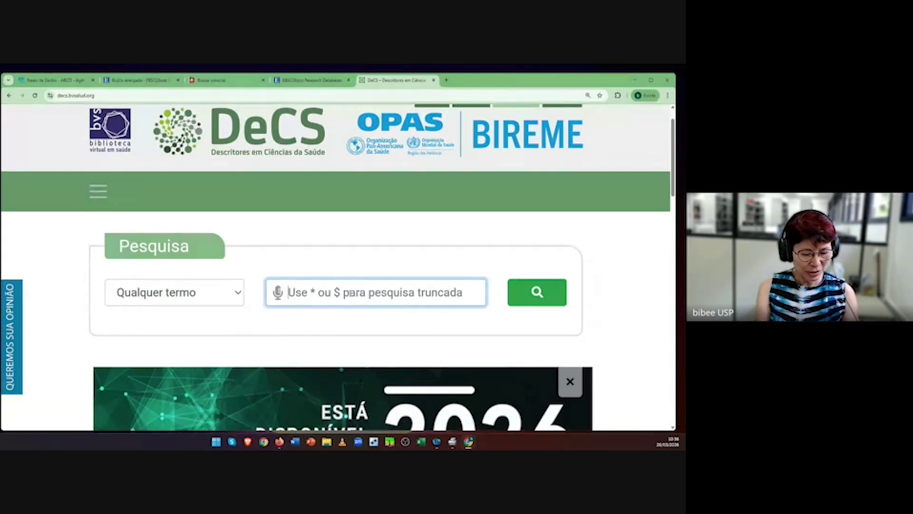
pyautogui.write('carga de trabalho')
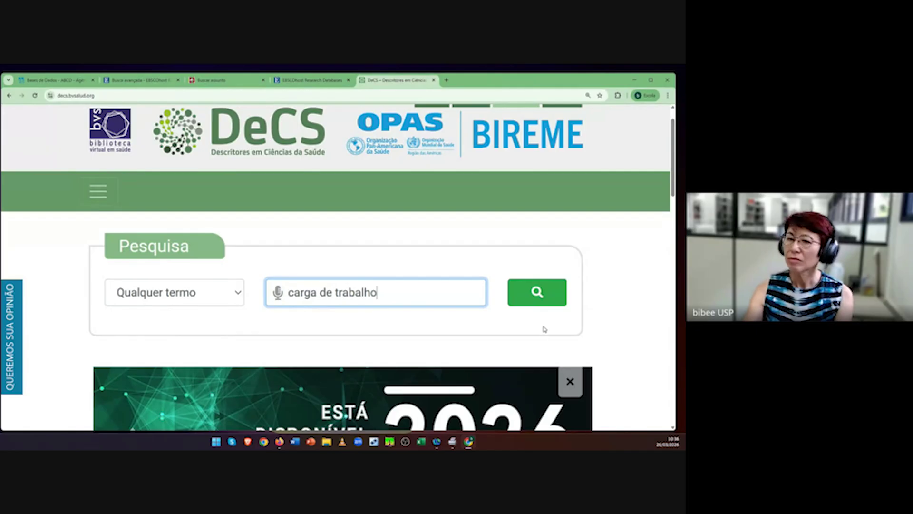
pyautogui.click(536, 303)
pyautogui.scroll(-2, 360, 323)
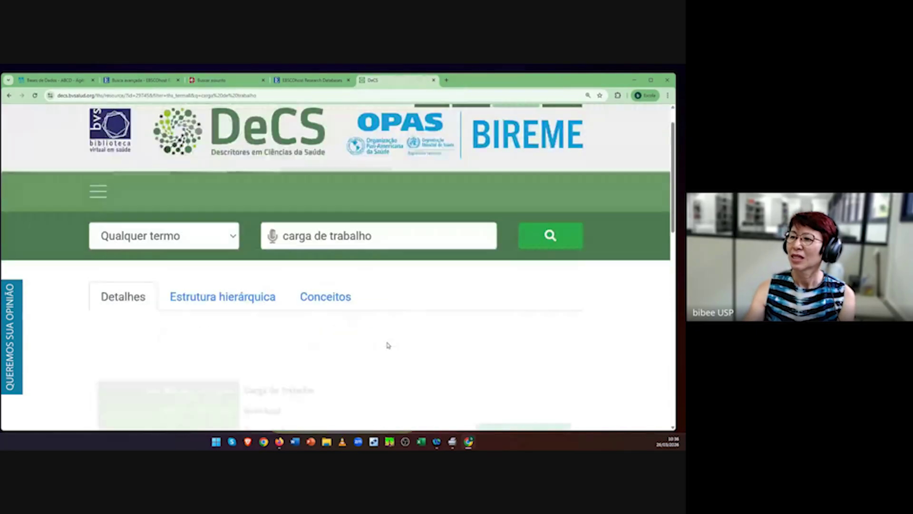
pyautogui.scroll(-2, 390, 345)
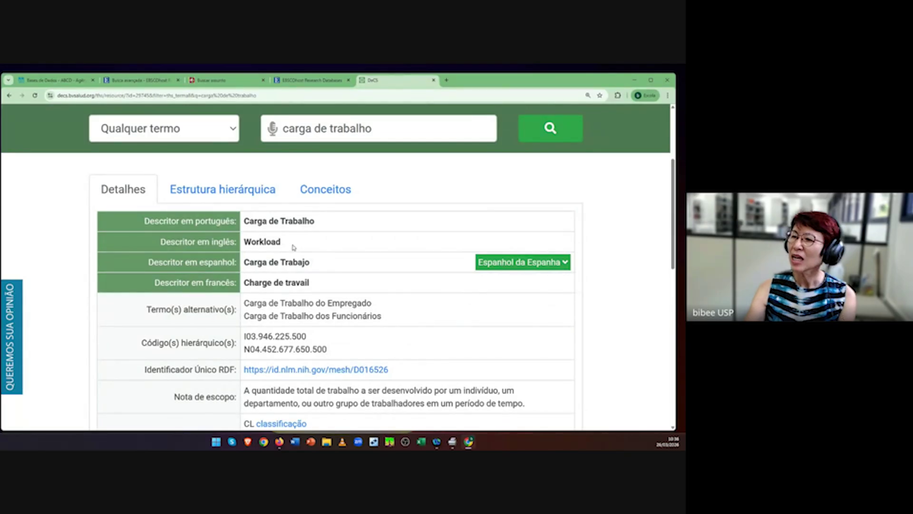
pyautogui.moveTo(292, 247); pyautogui.dragTo(247, 256)
pyautogui.hotkey('ctrl', 'c')
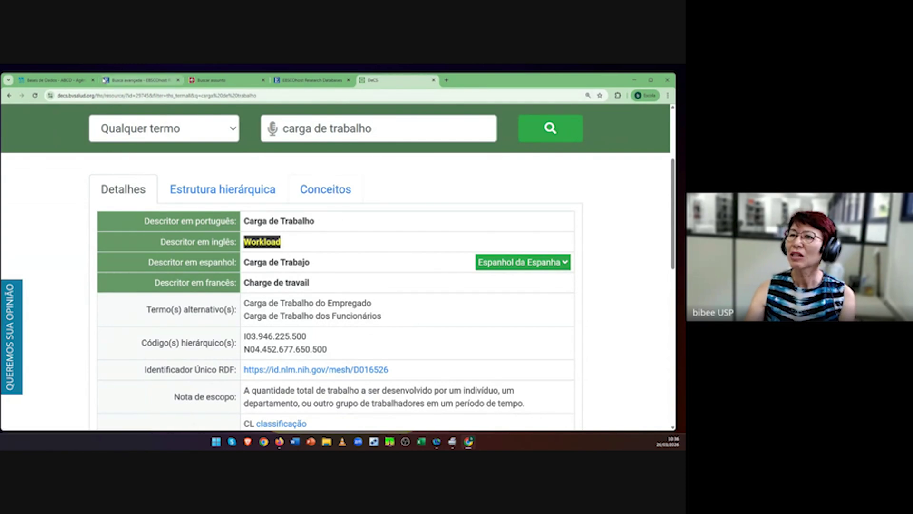
pyautogui.click(132, 81)
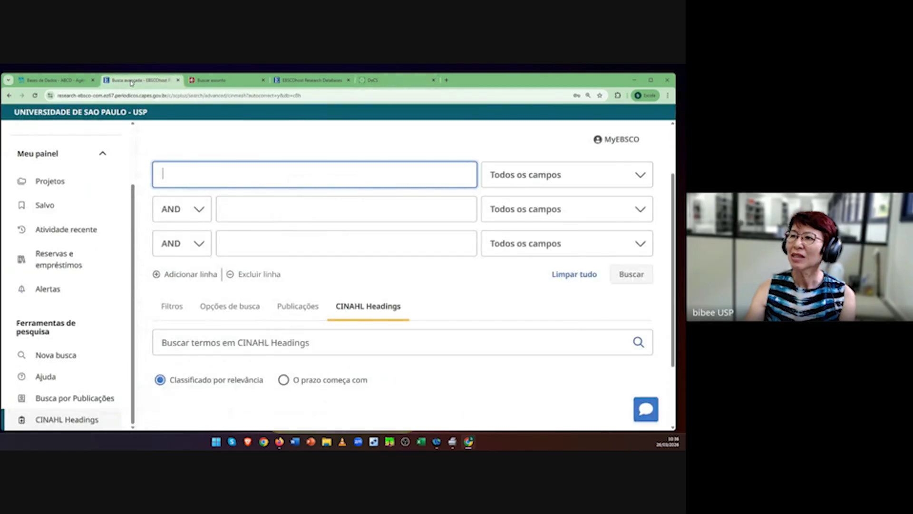
# Step: Paste Workload into CINAHL Headings, tick the Workload heading and add it as MH "Workload"
pyautogui.click(418, 82)
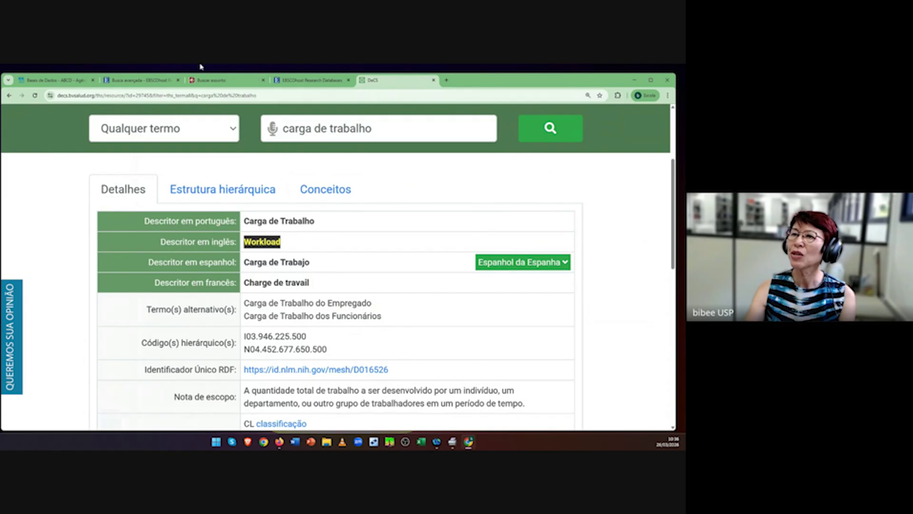
pyautogui.click(131, 81)
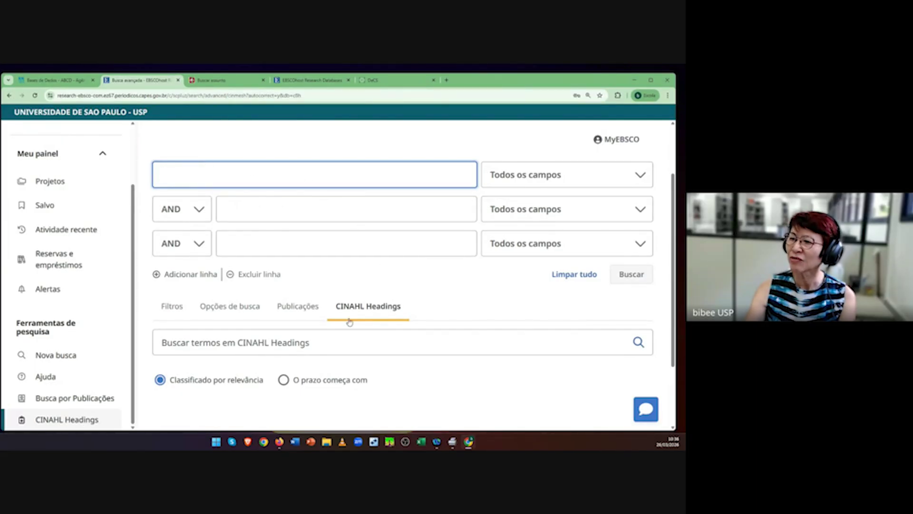
pyautogui.click(204, 347)
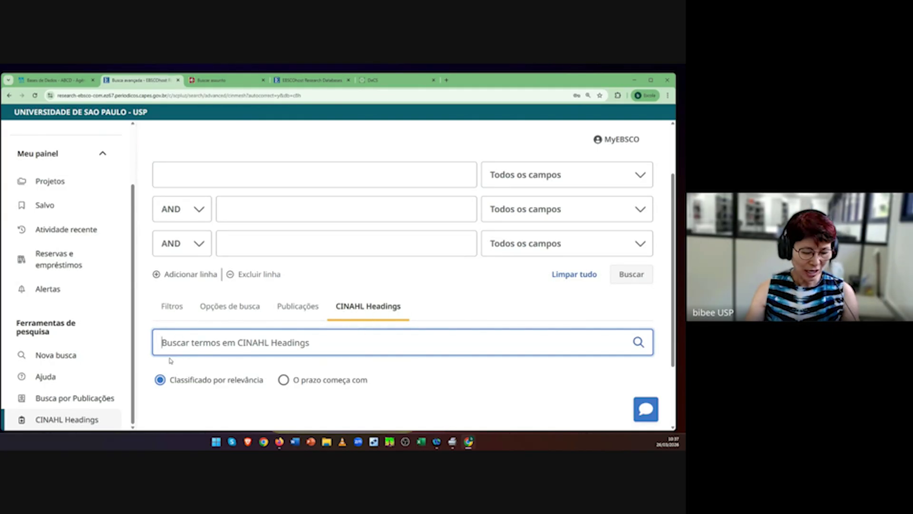
pyautogui.hotkey('ctrl', 'v')
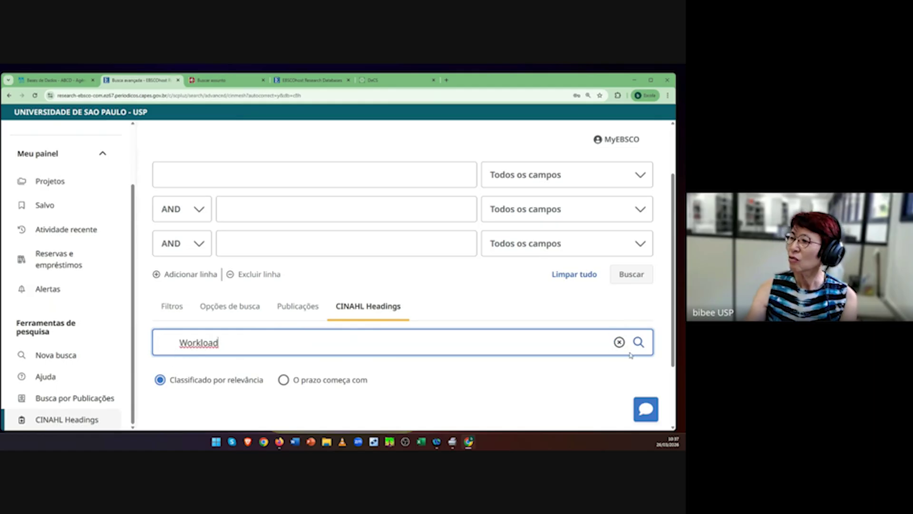
pyautogui.click(640, 345)
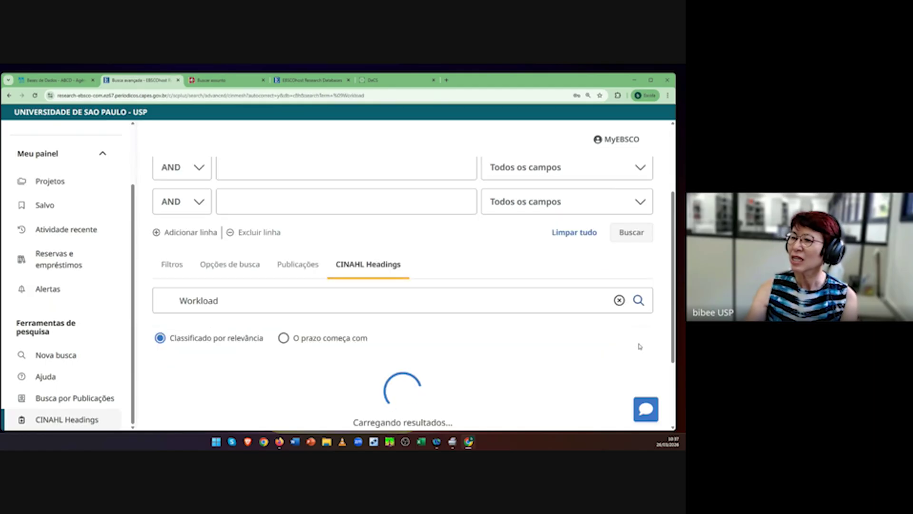
pyautogui.scroll(-3, 438, 334)
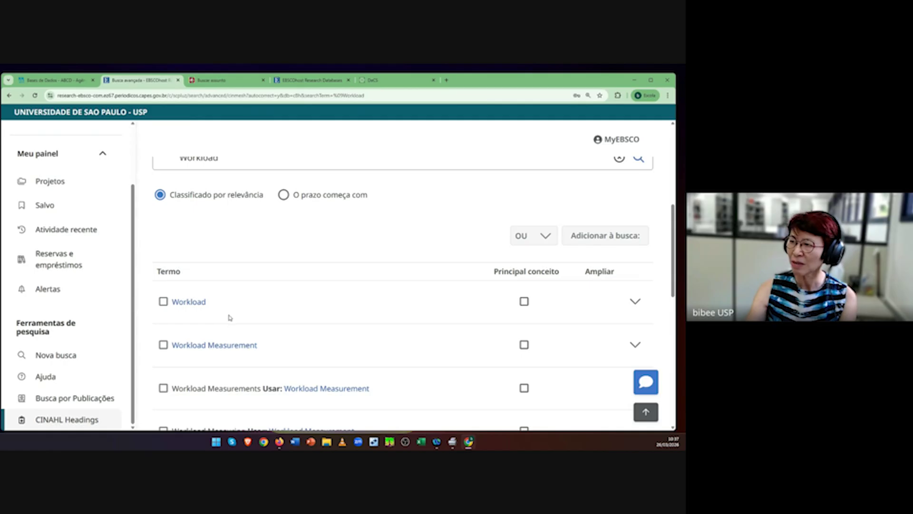
pyautogui.click(164, 307)
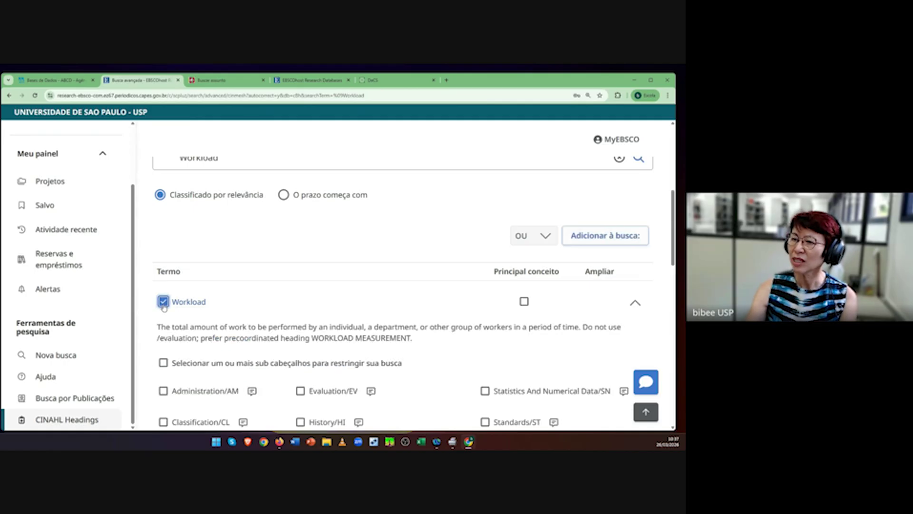
pyautogui.click(608, 244)
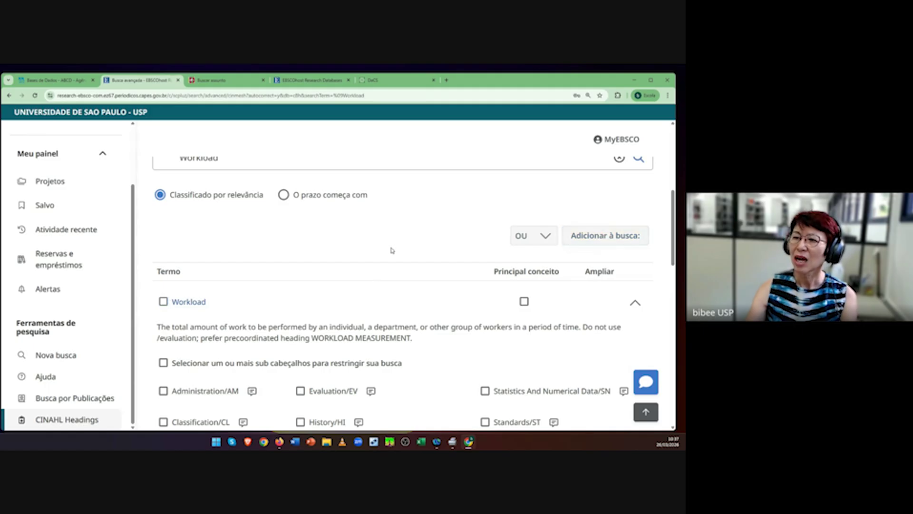
pyautogui.scroll(5, 391, 250)
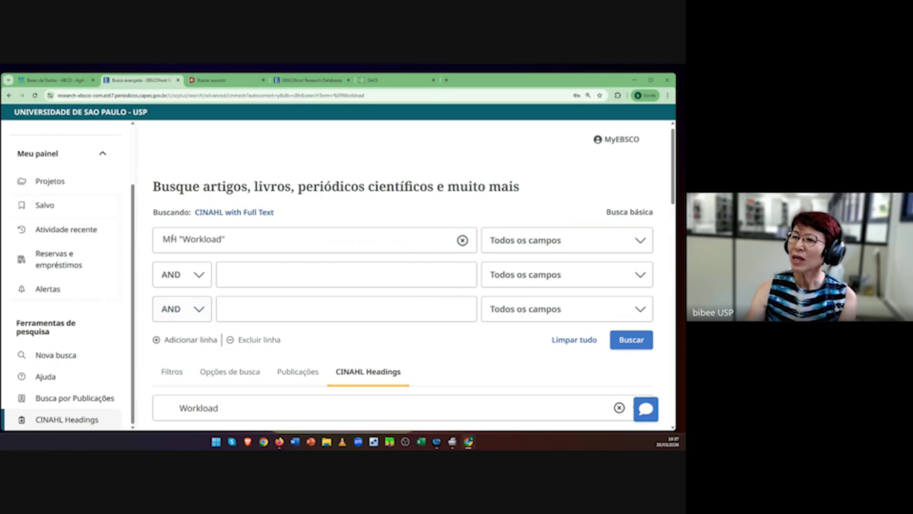
# Step: Highlight the MH tag in the first field, then run MH "Workload" for 22,995 results
pyautogui.moveTo(180, 238); pyautogui.dragTo(161, 238)
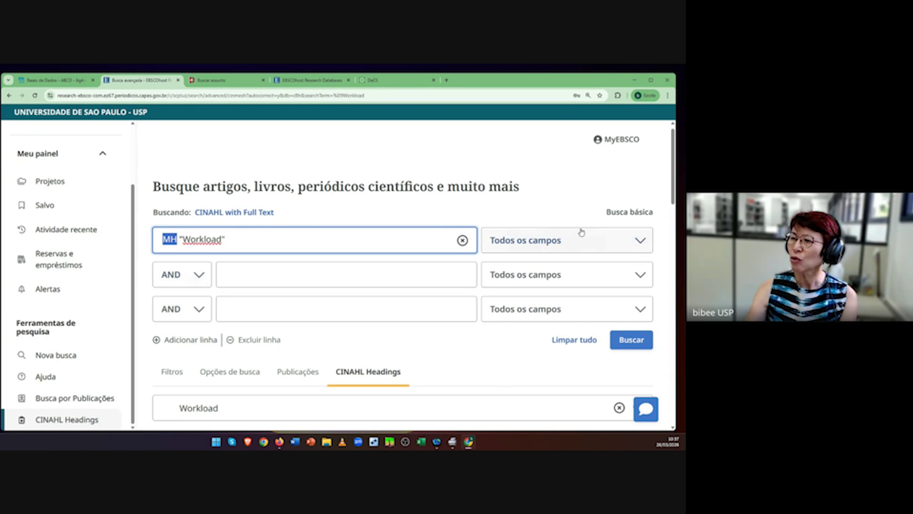
pyautogui.click(177, 239)
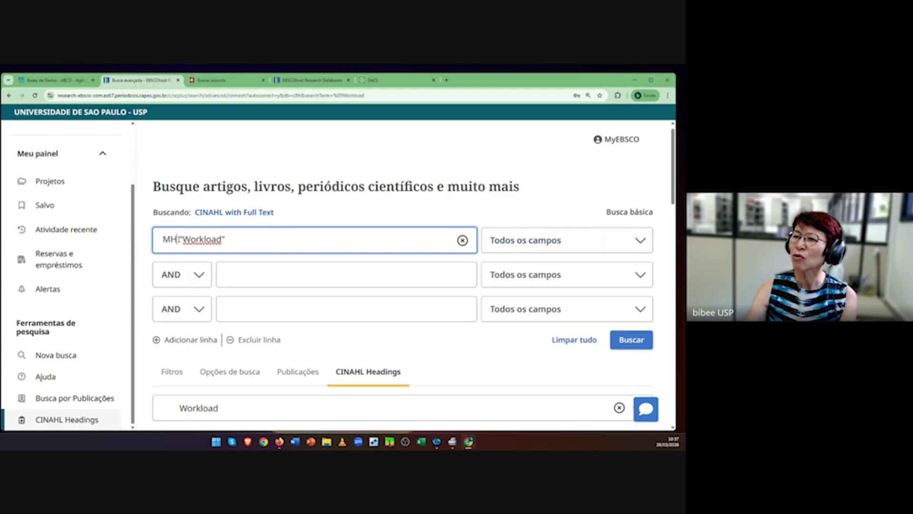
pyautogui.moveTo(179, 239); pyautogui.dragTo(161, 238)
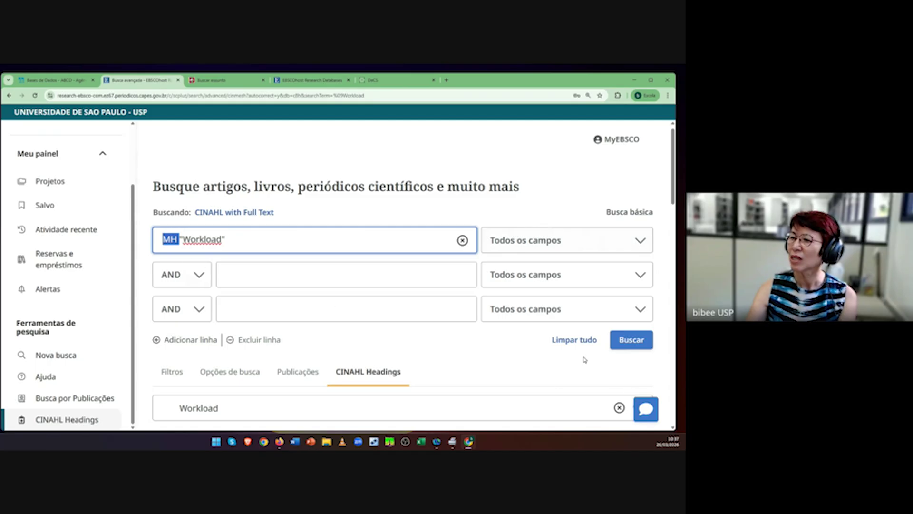
pyautogui.click(632, 341)
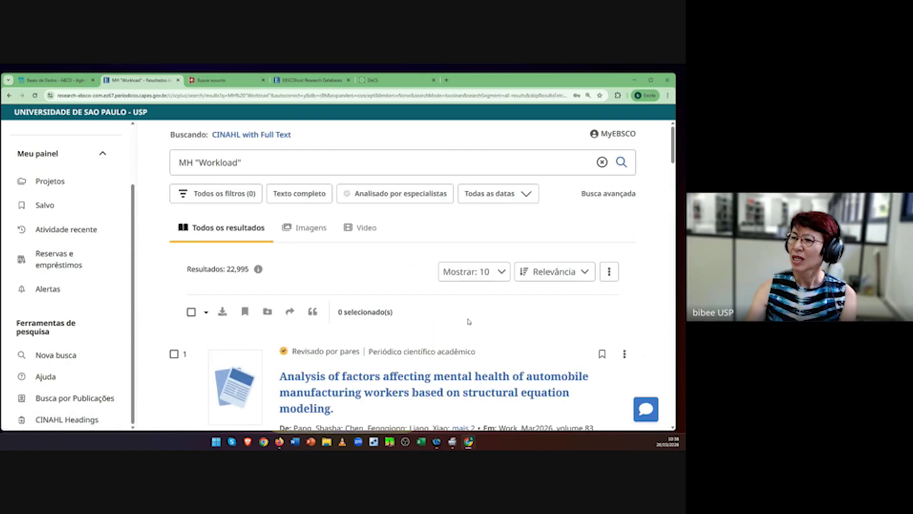
pyautogui.scroll(-2, 470, 322)
pyautogui.scroll(2, 470, 322)
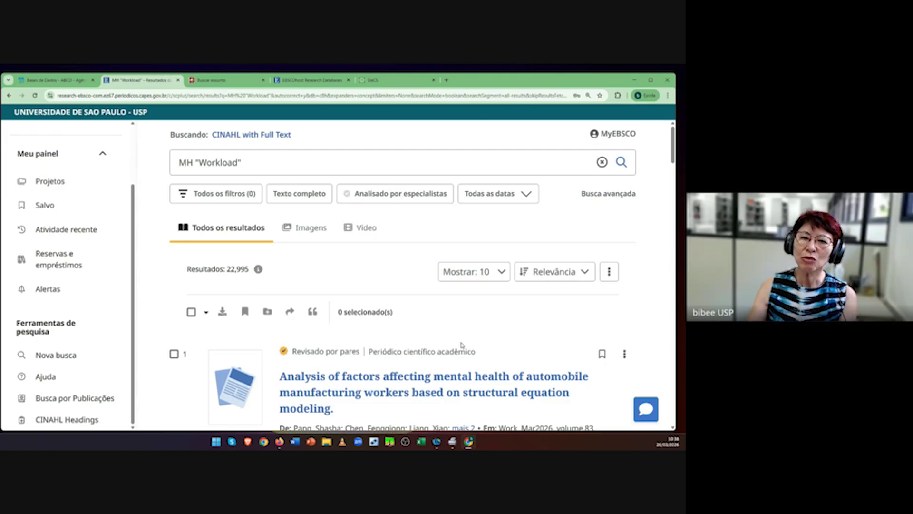
# Step: Search DeCS for 'unidades de terapia intensiva' and select its English descriptor, Intensive Care Units
pyautogui.click(395, 84)
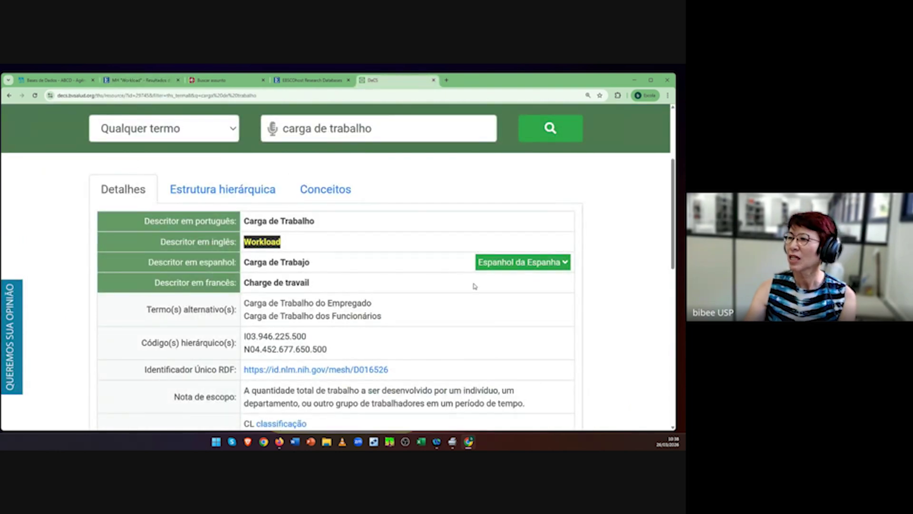
pyautogui.moveTo(415, 273); pyautogui.dragTo(282, 272)
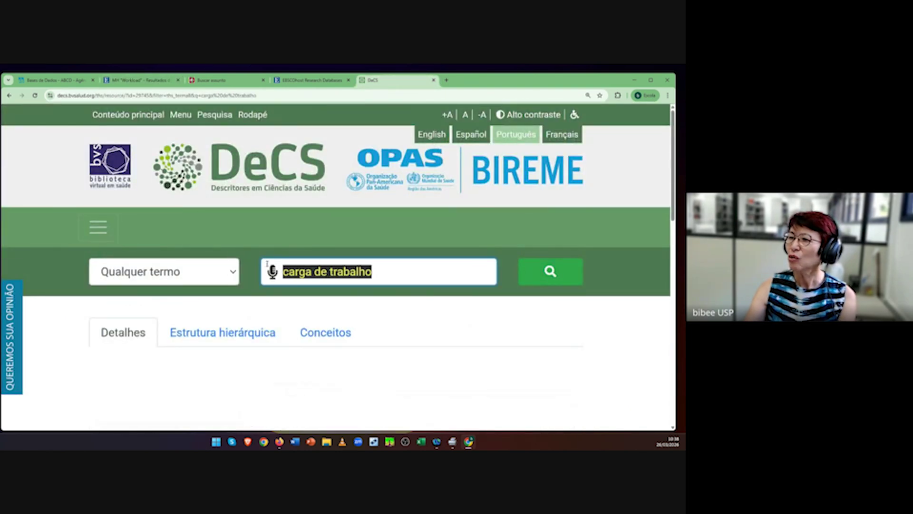
pyautogui.press('BackSpace')
pyautogui.write('un')
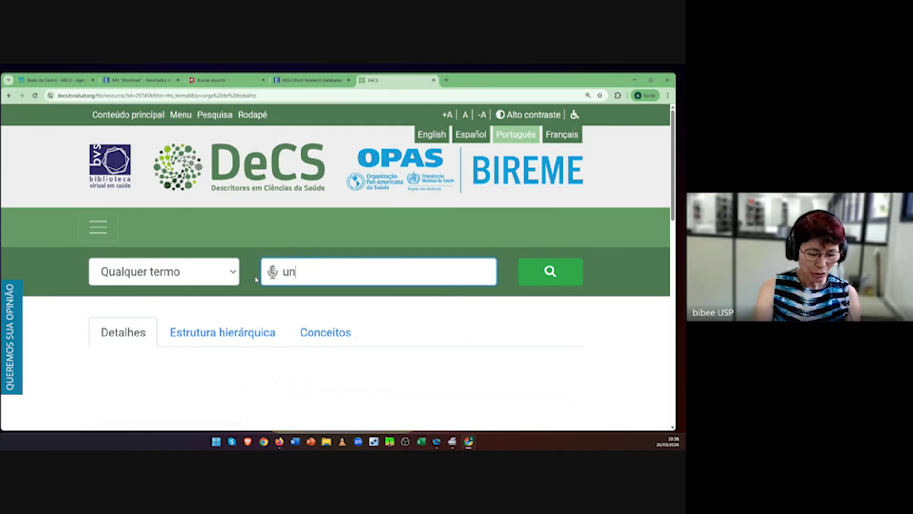
pyautogui.write('idades de ')
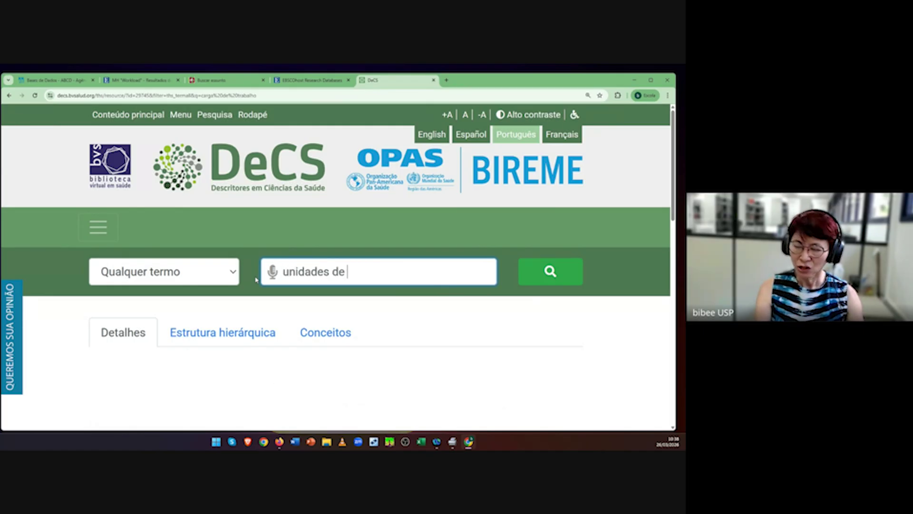
pyautogui.write('terapia intensiva')
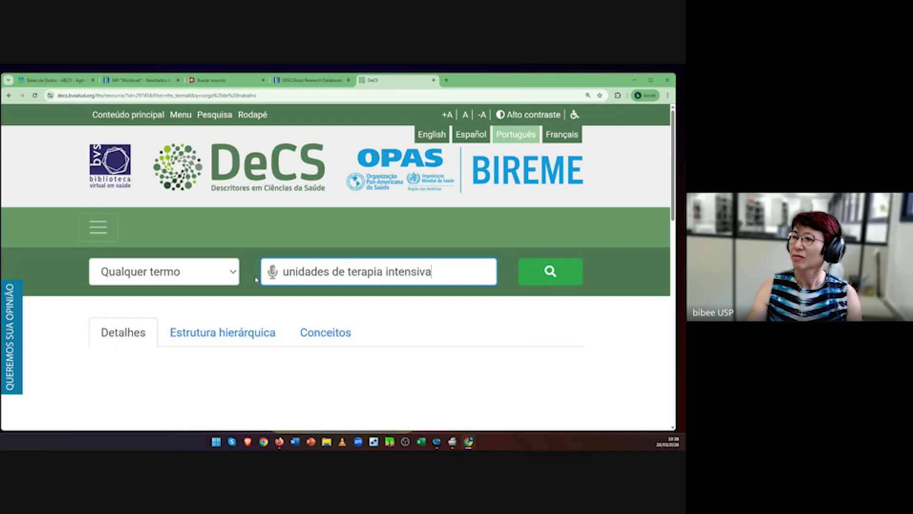
pyautogui.click(563, 271)
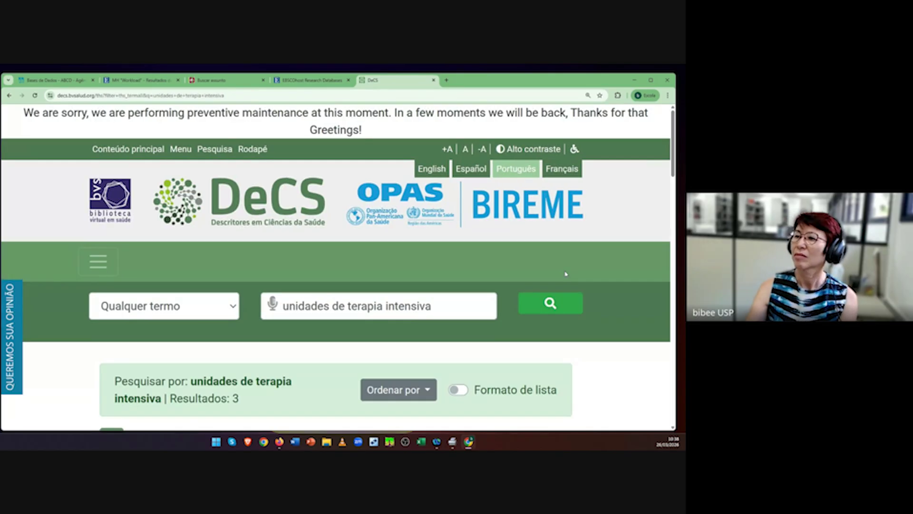
pyautogui.scroll(-4, 499, 292)
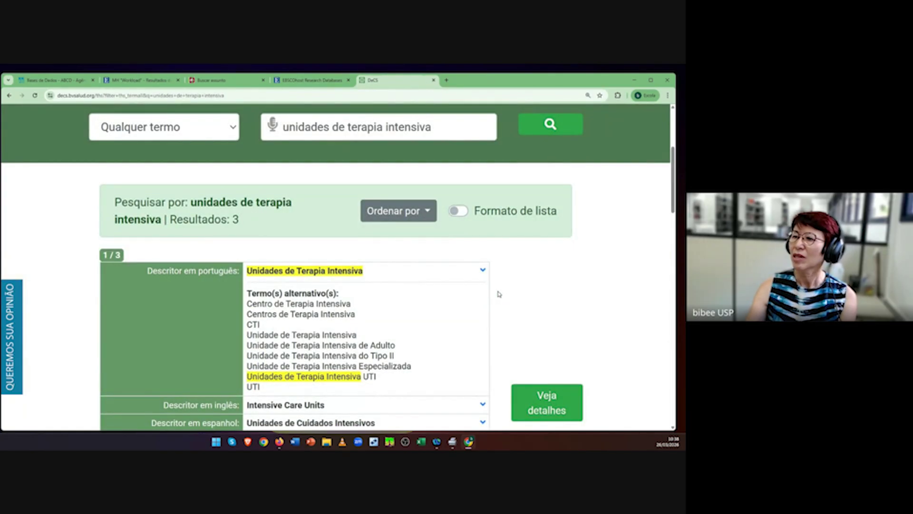
pyautogui.scroll(-2, 498, 294)
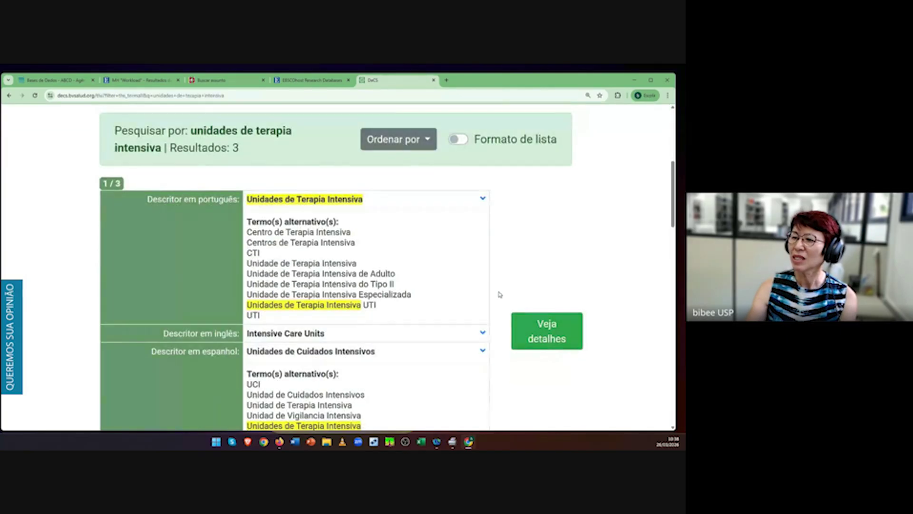
pyautogui.scroll(-1, 500, 295)
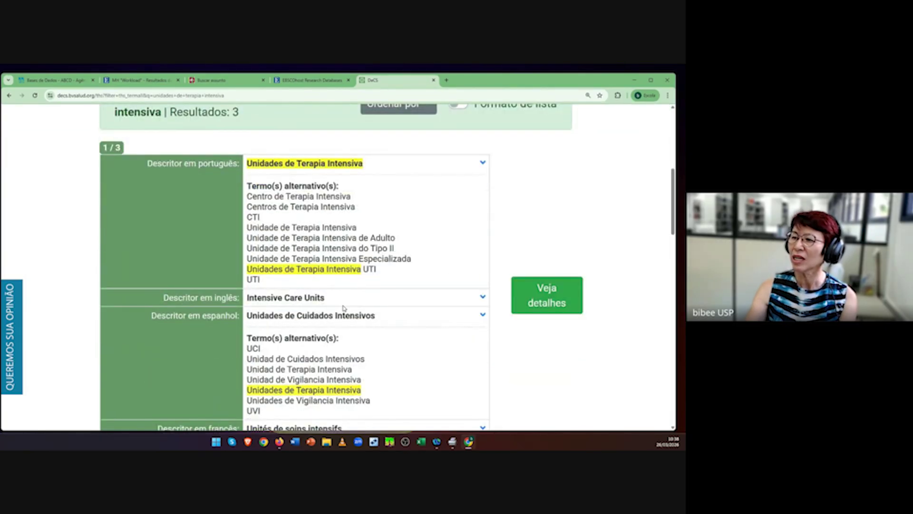
pyautogui.moveTo(340, 301); pyautogui.dragTo(245, 300)
pyautogui.hotkey('ctrl', 'c')
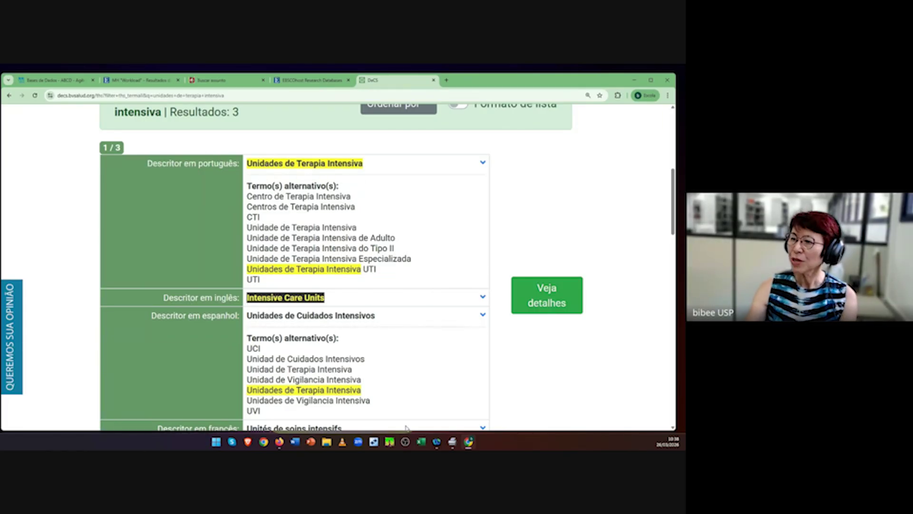
pyautogui.click(131, 84)
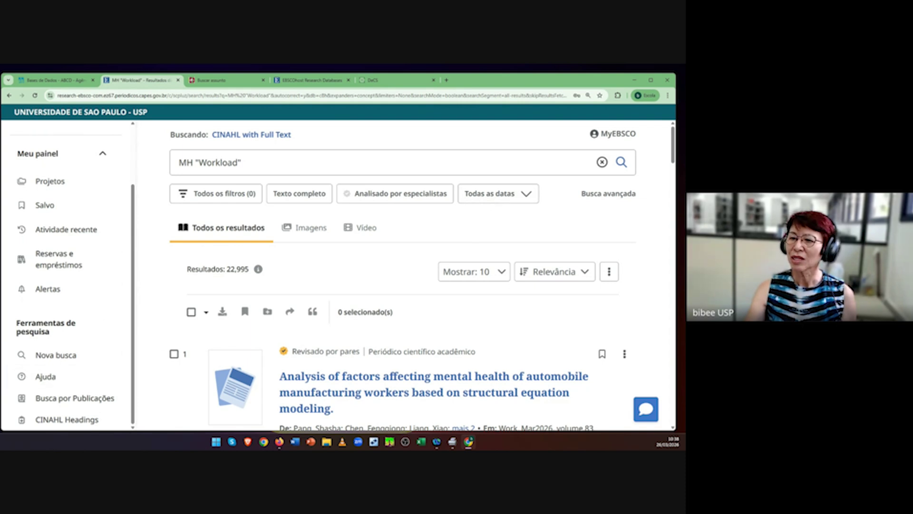
# Step: Clear MH "Workload" from the search field and view recent activity listing S1 with 22,995 results
pyautogui.click(78, 420)
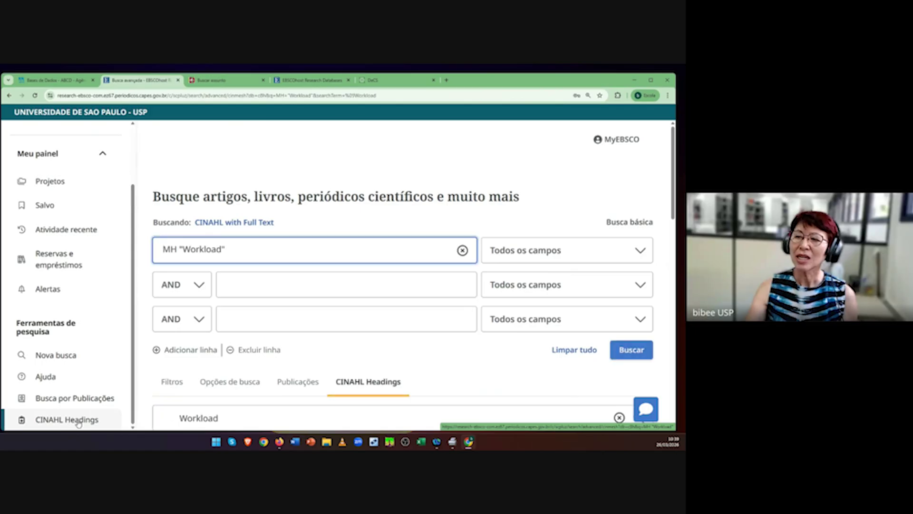
pyautogui.click(462, 251)
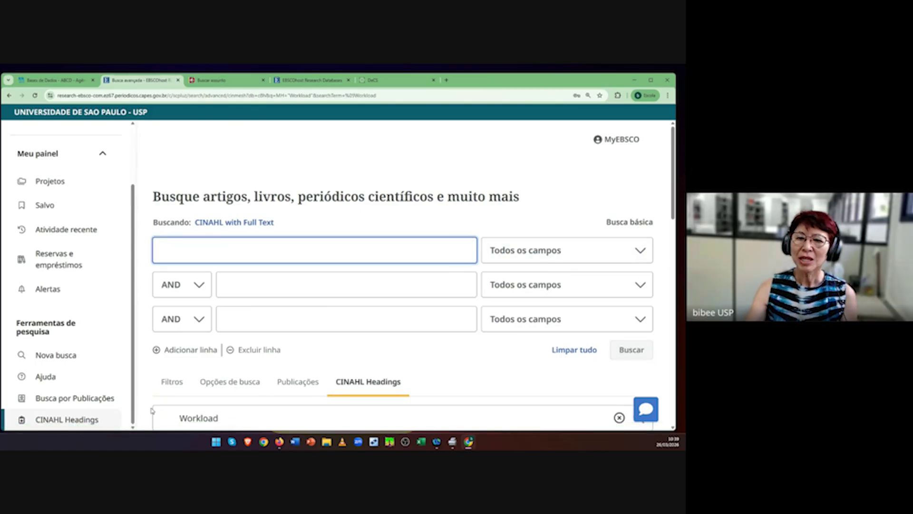
pyautogui.scroll(-2, 475, 341)
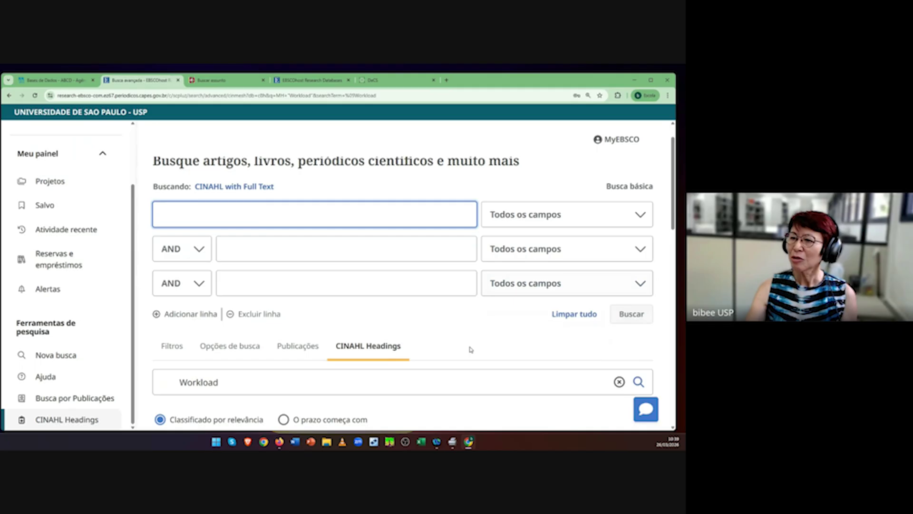
pyautogui.click(64, 232)
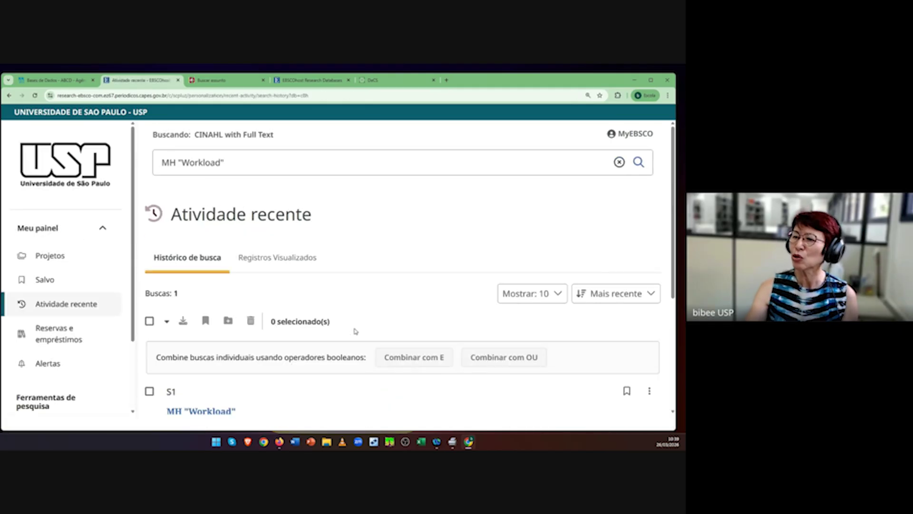
pyautogui.scroll(-3, 354, 331)
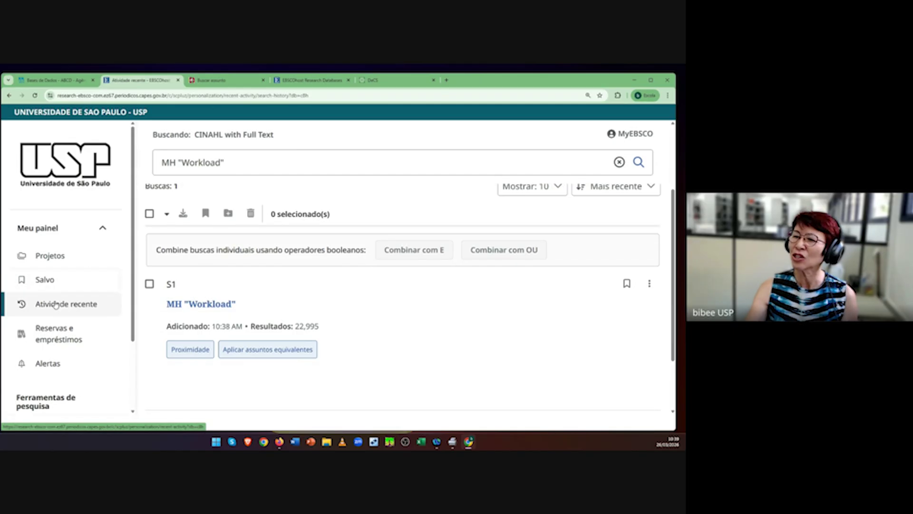
pyautogui.scroll(-2, 57, 305)
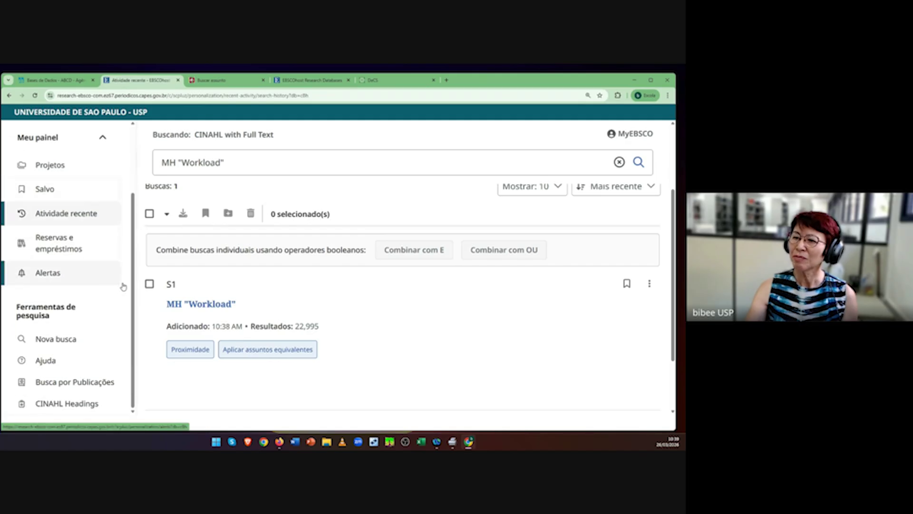
pyautogui.click(56, 404)
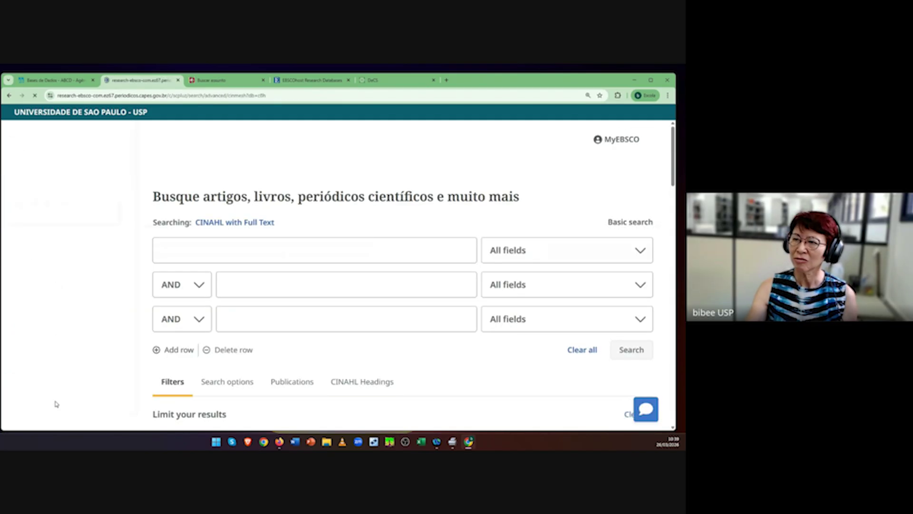
# Step: Paste Intensive Care Units into CINAHL Headings, tick the heading and add it to the query
pyautogui.click(197, 276)
pyautogui.hotkey('ctrl', 'v')
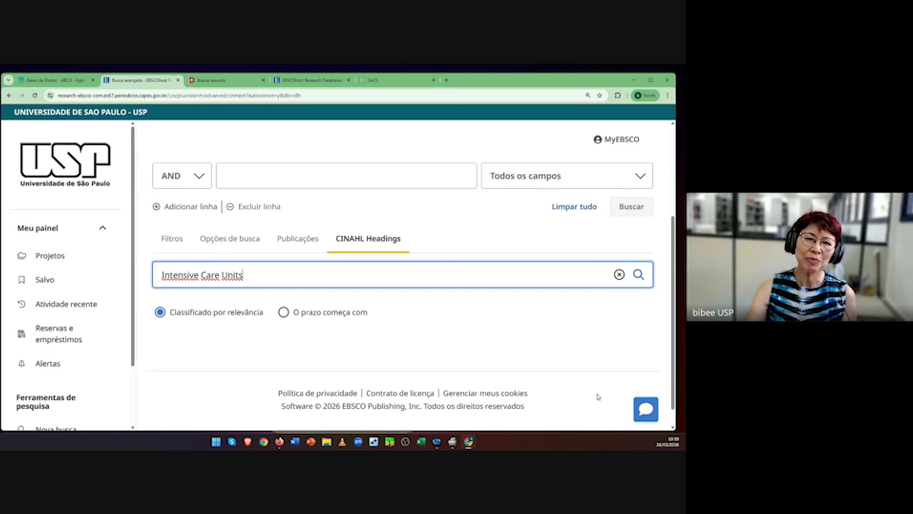
pyautogui.click(638, 275)
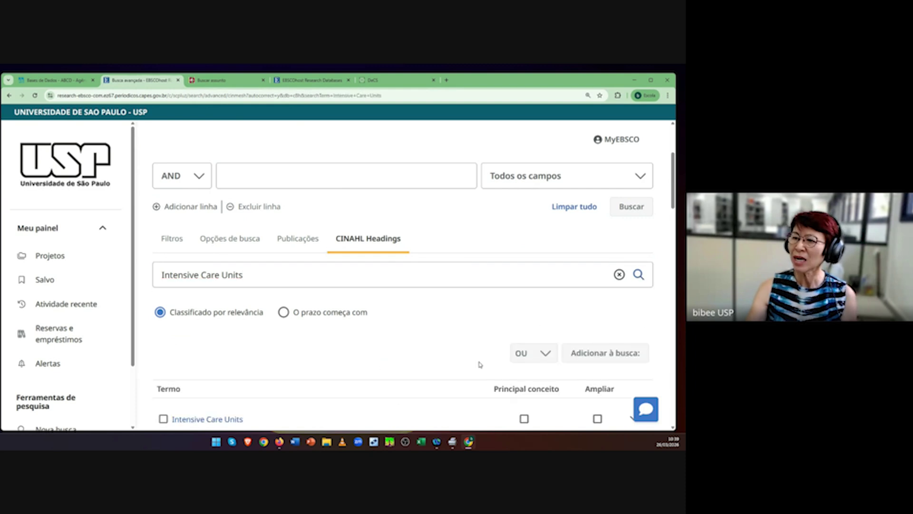
pyautogui.scroll(-2, 460, 372)
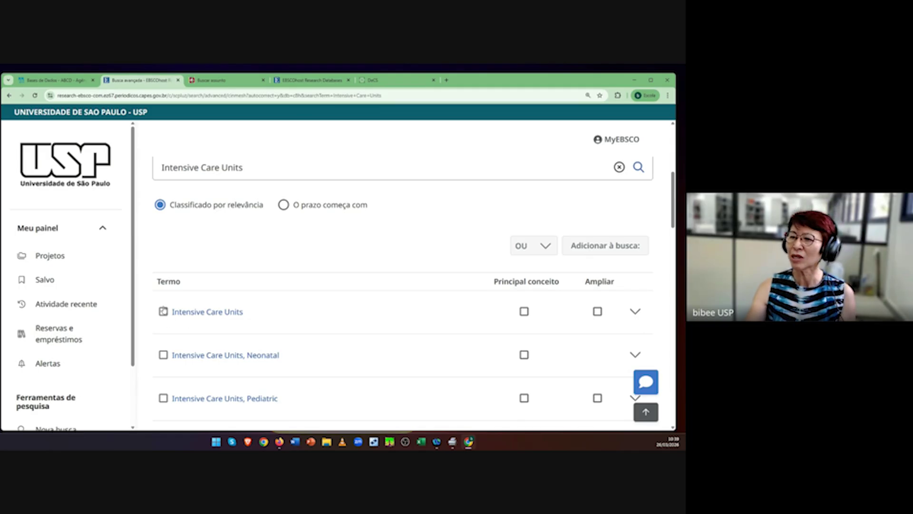
pyautogui.click(163, 313)
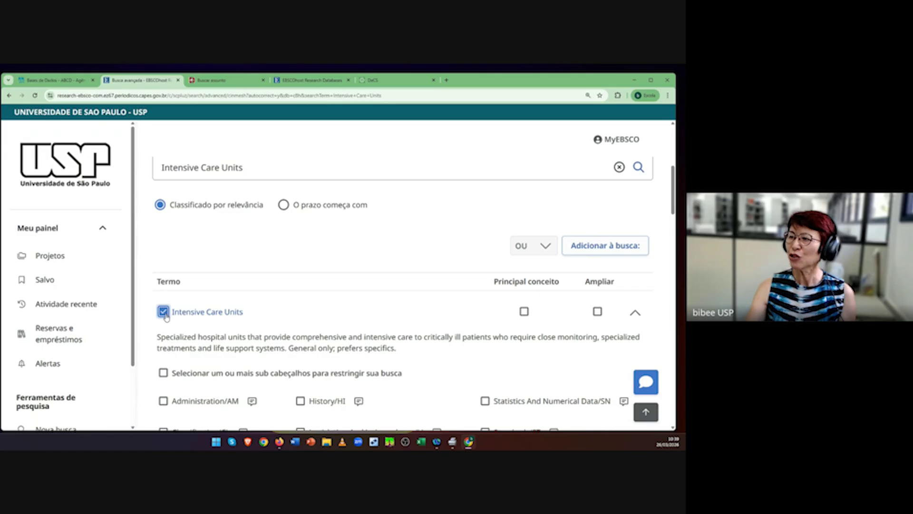
pyautogui.click(610, 246)
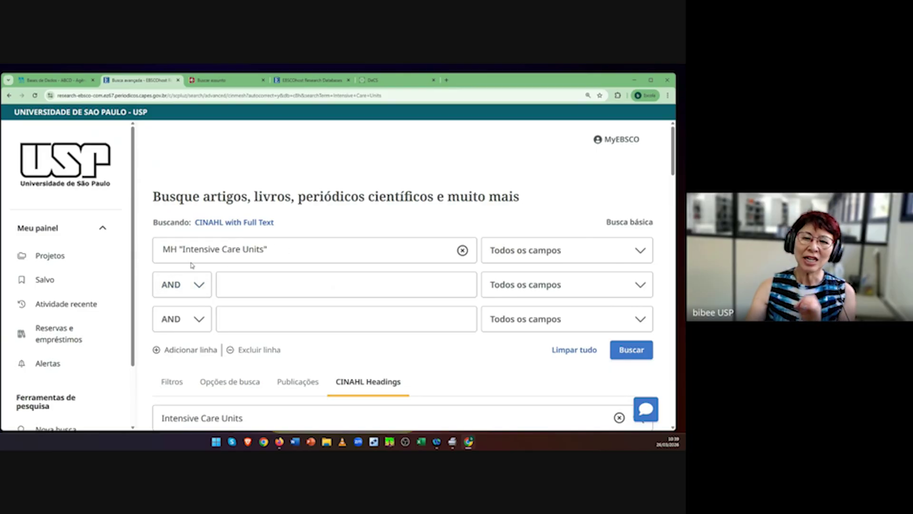
# Step: Highlight the heading term and MH tag, then run MH "Intensive Care Units" for 53,071 results
pyautogui.moveTo(182, 249); pyautogui.dragTo(264, 249)
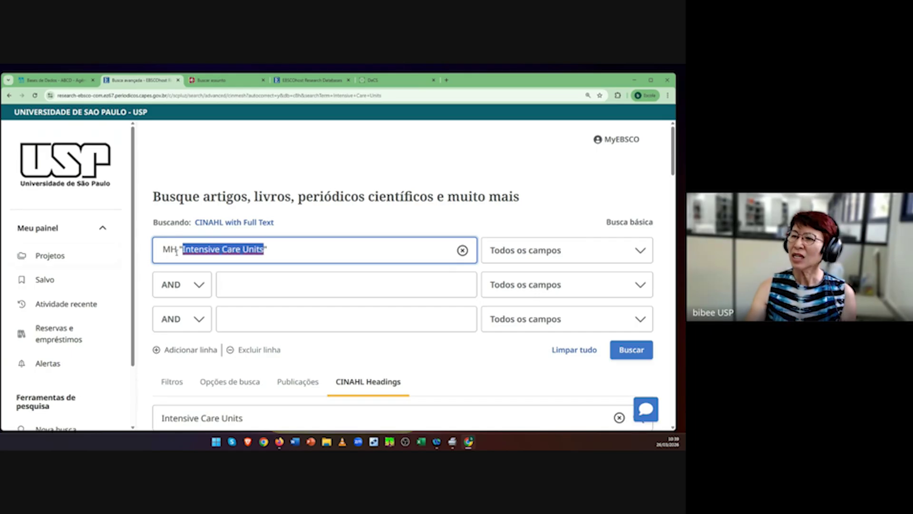
pyautogui.moveTo(177, 249); pyautogui.dragTo(163, 248)
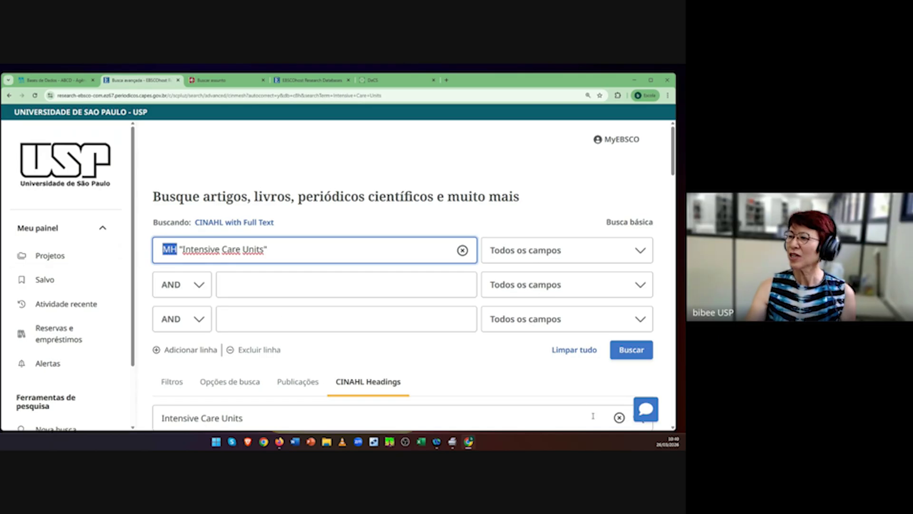
pyautogui.click(531, 383)
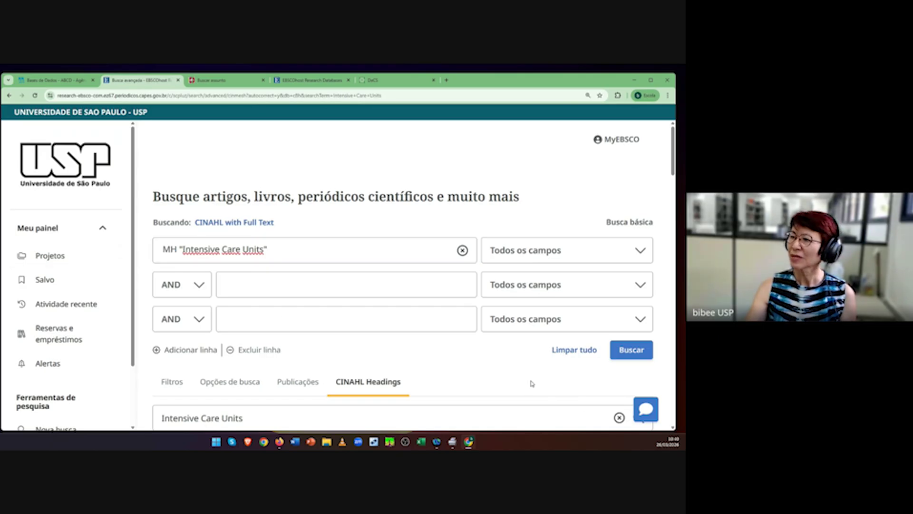
pyautogui.click(631, 355)
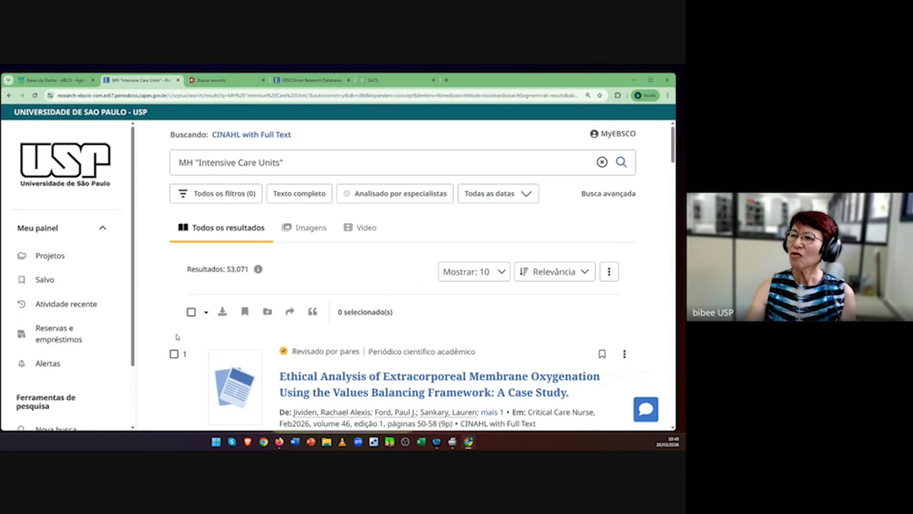
# Step: Scroll through the 53,071 MH "Intensive Care Units" results, led by an ECMO ethics case study
pyautogui.scroll(-2, 437, 343)
pyautogui.scroll(2, 436, 355)
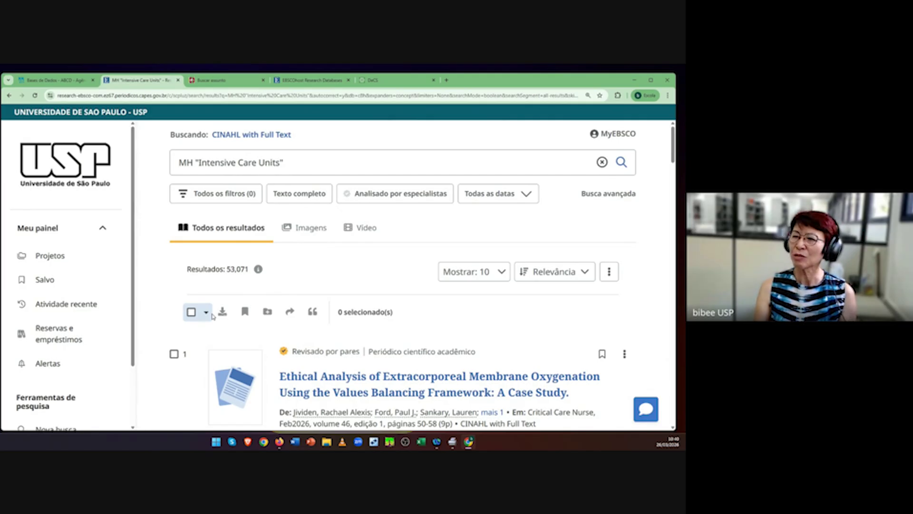
# Step: Tick S1 Workload and S2 Intensive Care Units in the search history and combine them with AND
pyautogui.click(61, 307)
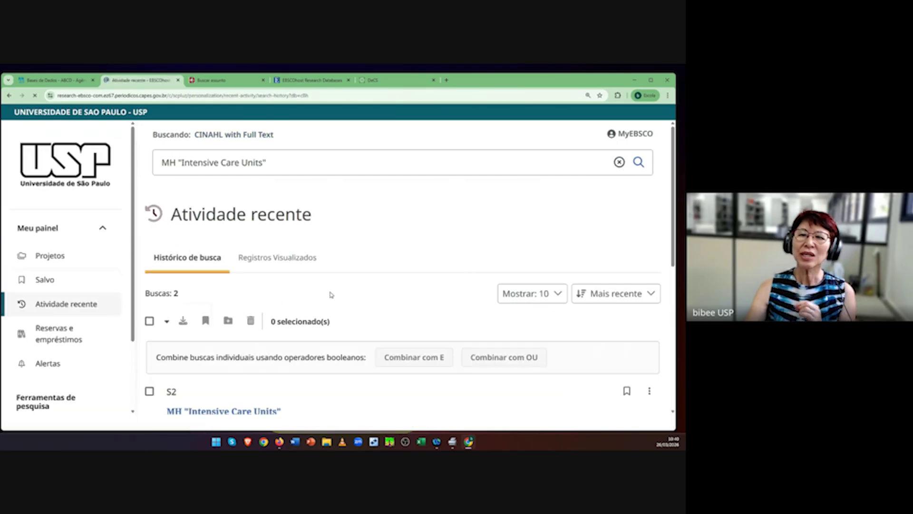
pyautogui.scroll(-2, 329, 293)
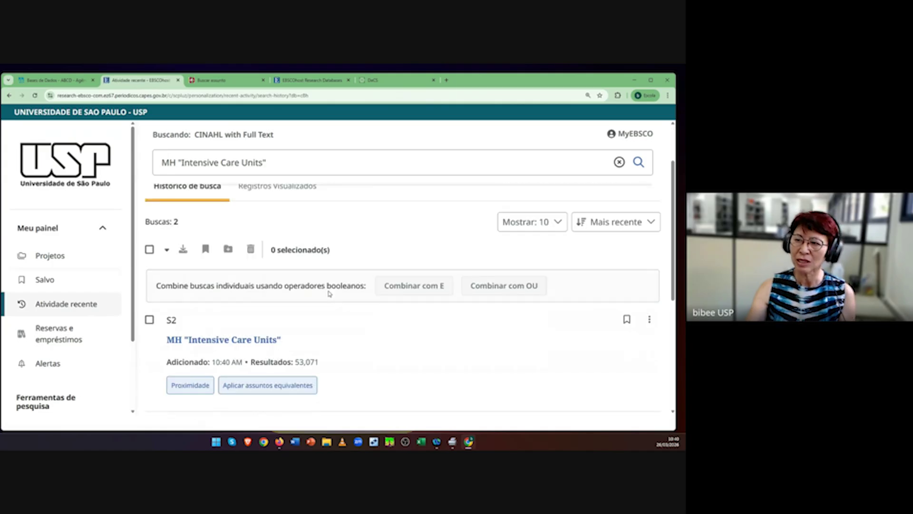
pyautogui.scroll(-5, 328, 292)
pyautogui.scroll(2, 328, 291)
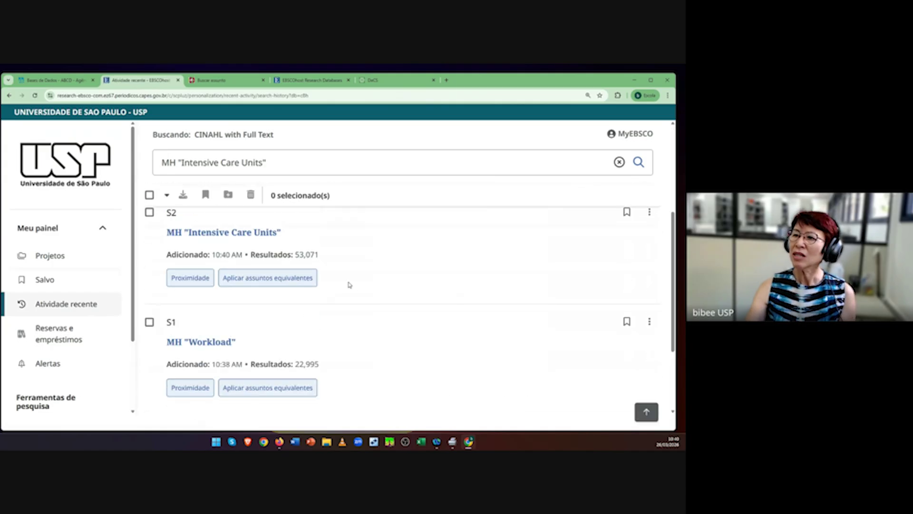
pyautogui.scroll(2, 350, 285)
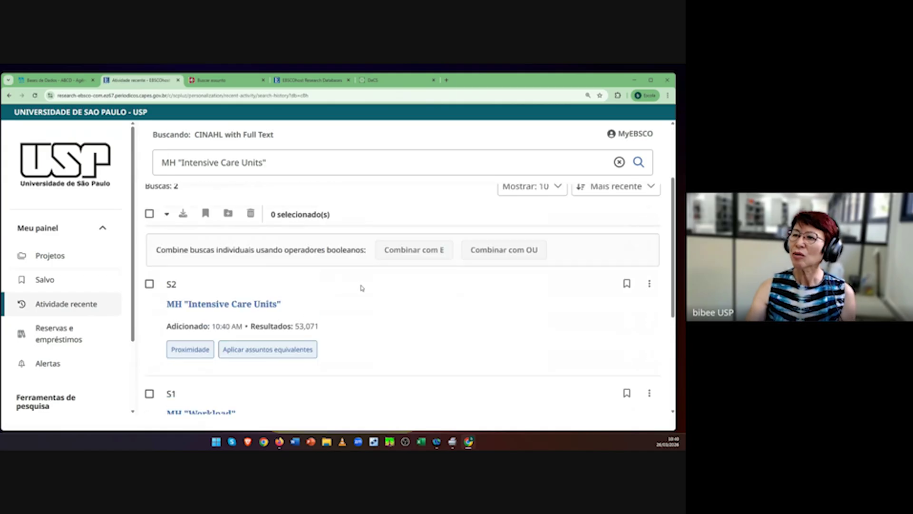
pyautogui.click(150, 394)
pyautogui.click(149, 284)
pyautogui.scroll(-1, 302, 383)
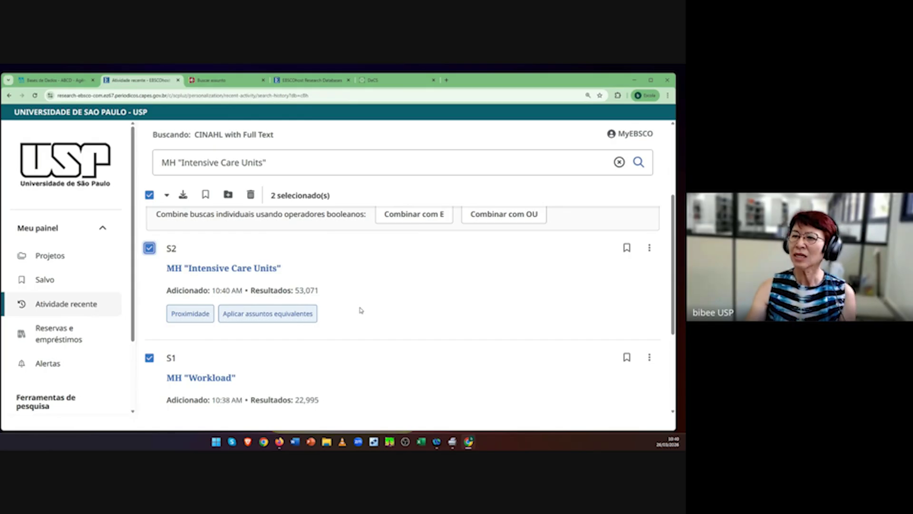
pyautogui.scroll(1, 361, 311)
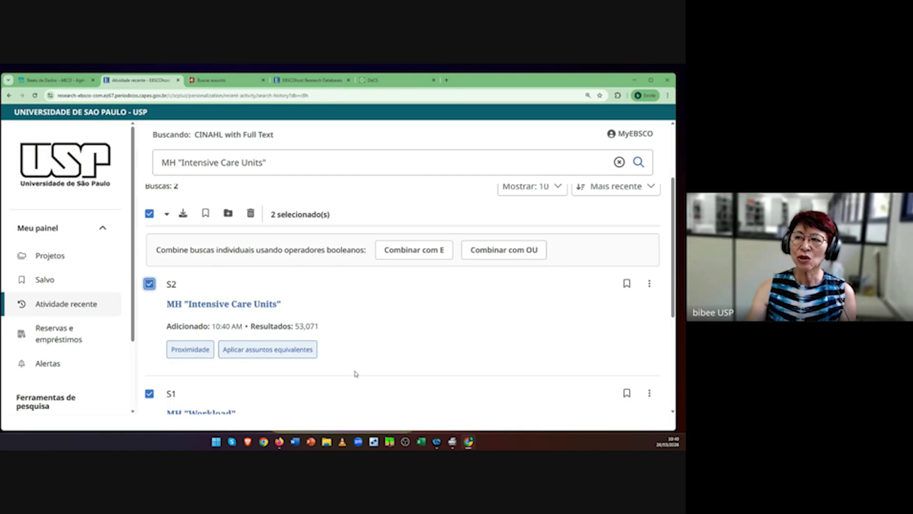
pyautogui.scroll(-3, 362, 376)
pyautogui.scroll(5, 367, 376)
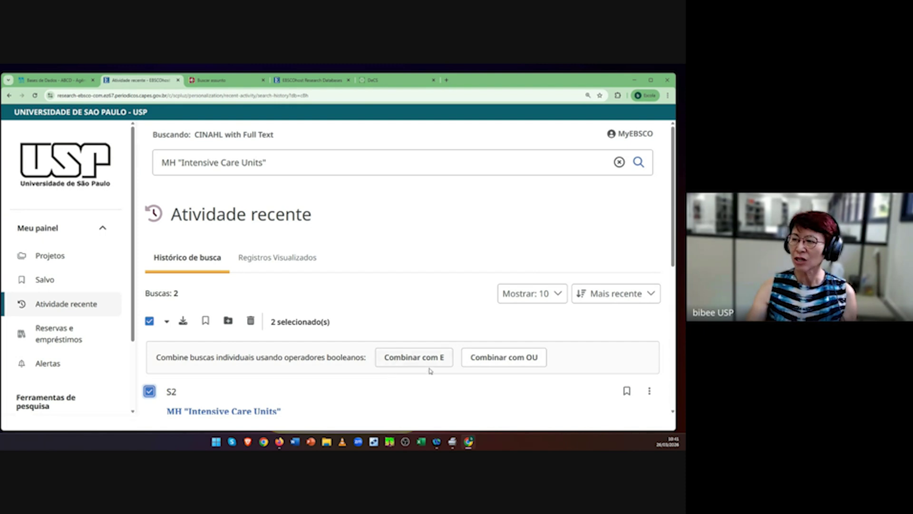
pyautogui.scroll(-1, 437, 383)
pyautogui.click(422, 326)
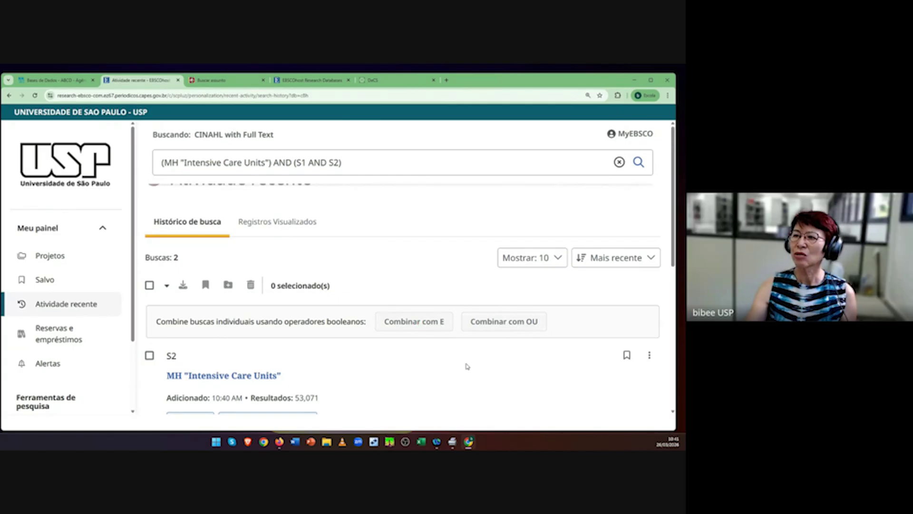
# Step: Delete the leftover (MH "Intensive Care Units") AND prefix so the query reads (S1 AND S2)
pyautogui.scroll(1, 466, 366)
pyautogui.moveTo(292, 163); pyautogui.dragTo(147, 158)
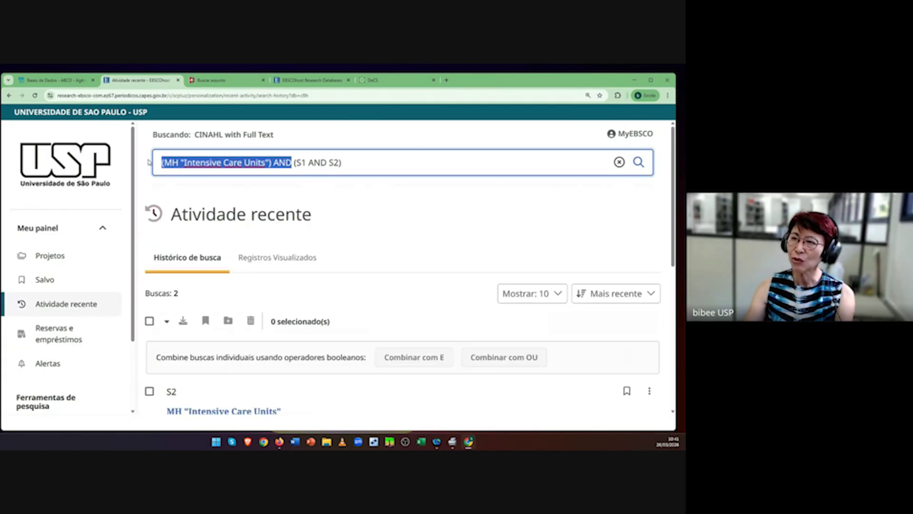
pyautogui.press('BackSpace')
pyautogui.press('Delete')
pyautogui.click(635, 327)
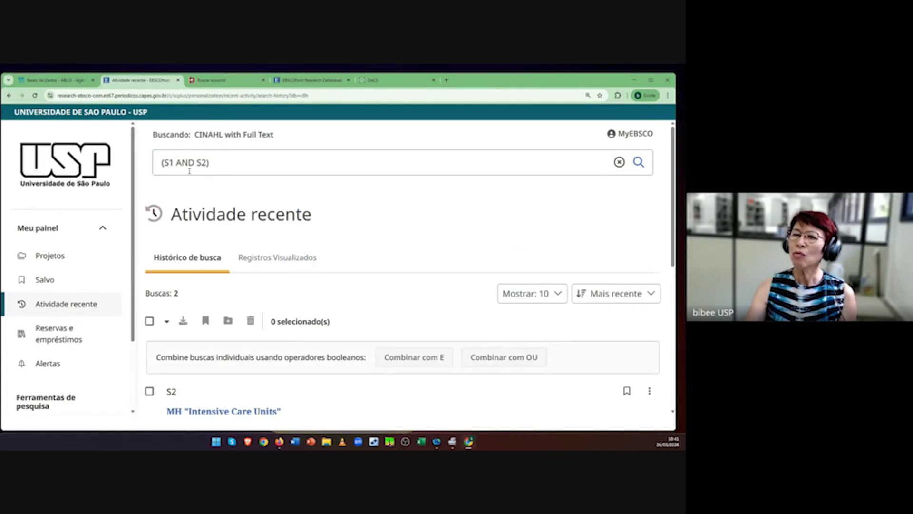
pyautogui.scroll(-4, 289, 279)
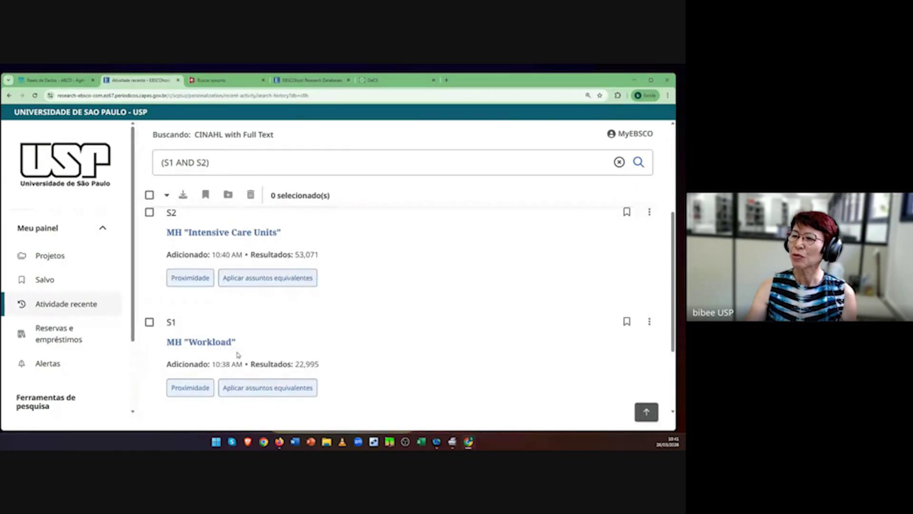
pyautogui.scroll(1, 420, 272)
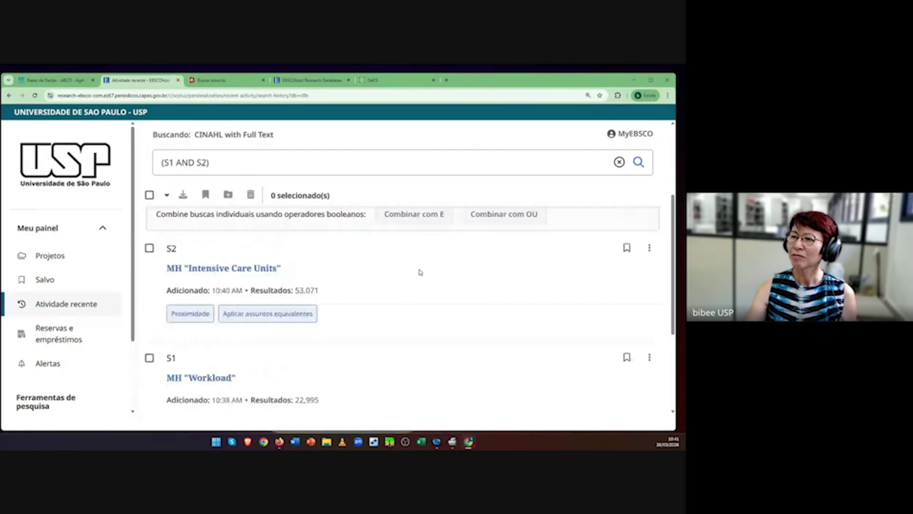
pyautogui.scroll(3, 420, 272)
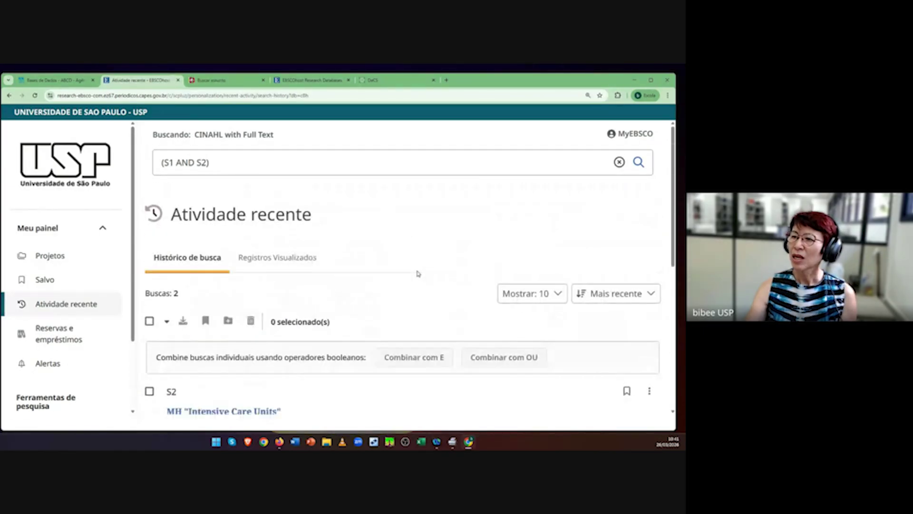
# Step: Run the (S1 AND S2) query and browse its 770 unfiltered results
pyautogui.click(639, 162)
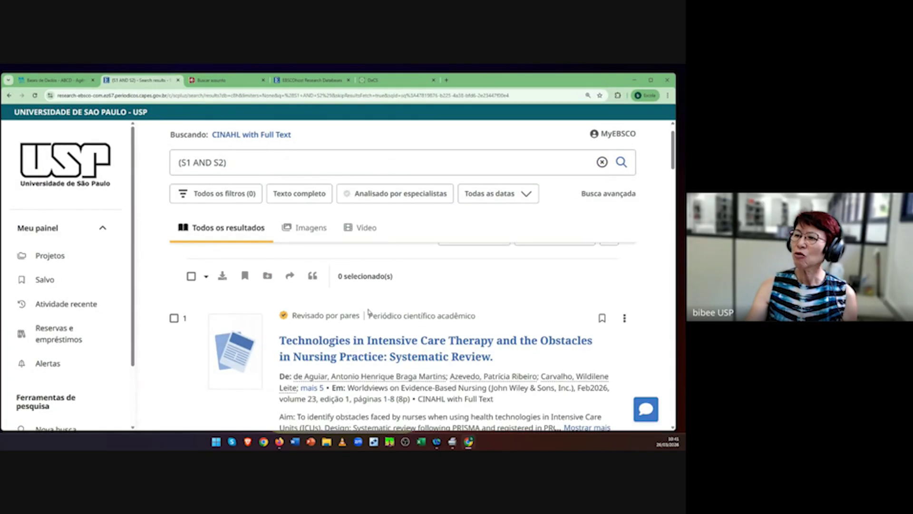
pyautogui.scroll(-3, 376, 332)
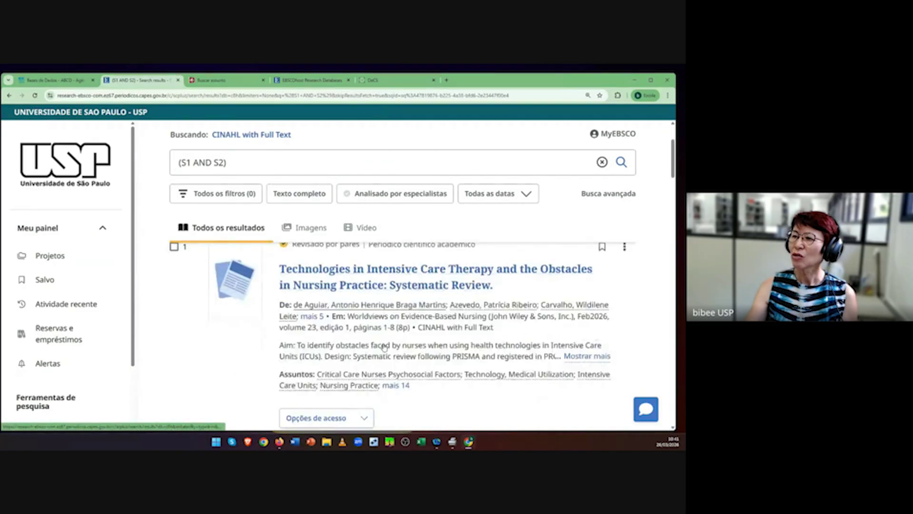
pyautogui.scroll(3, 385, 347)
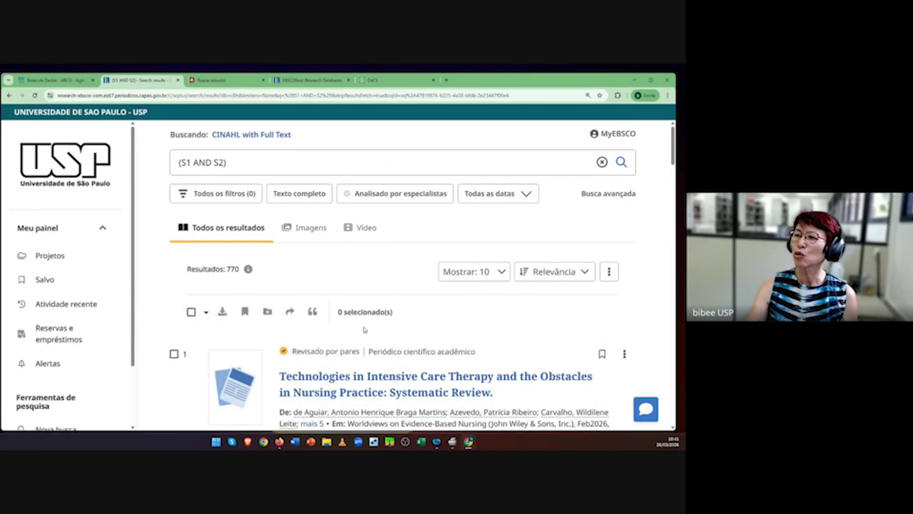
pyautogui.scroll(-1, 381, 348)
pyautogui.scroll(-2, 402, 370)
pyautogui.scroll(2, 402, 371)
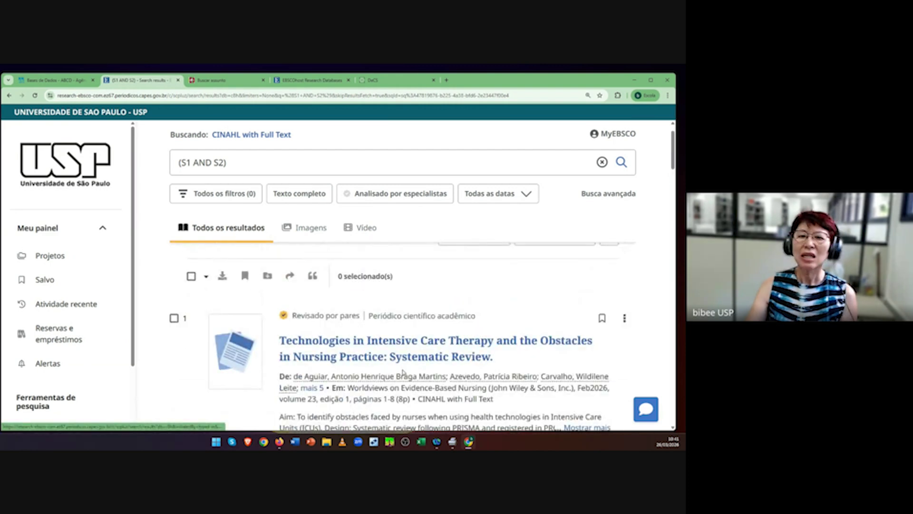
pyautogui.scroll(1, 401, 372)
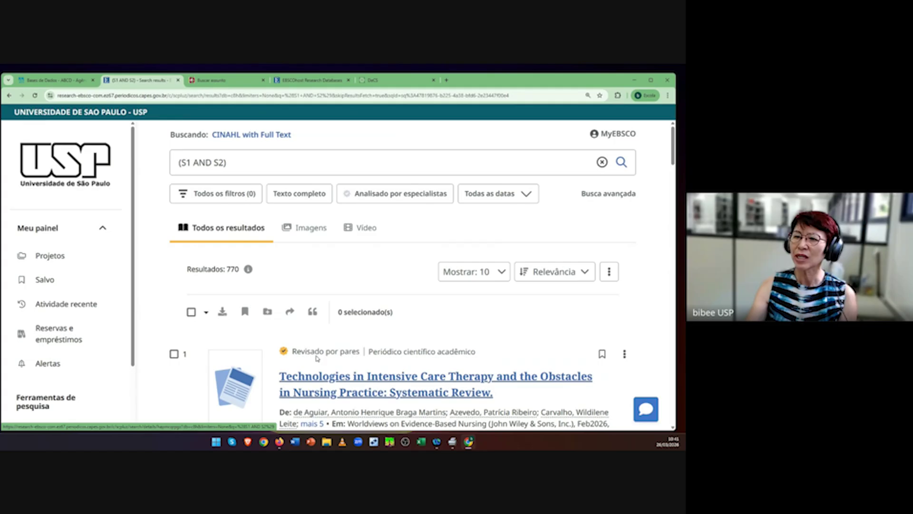
pyautogui.scroll(-2, 89, 322)
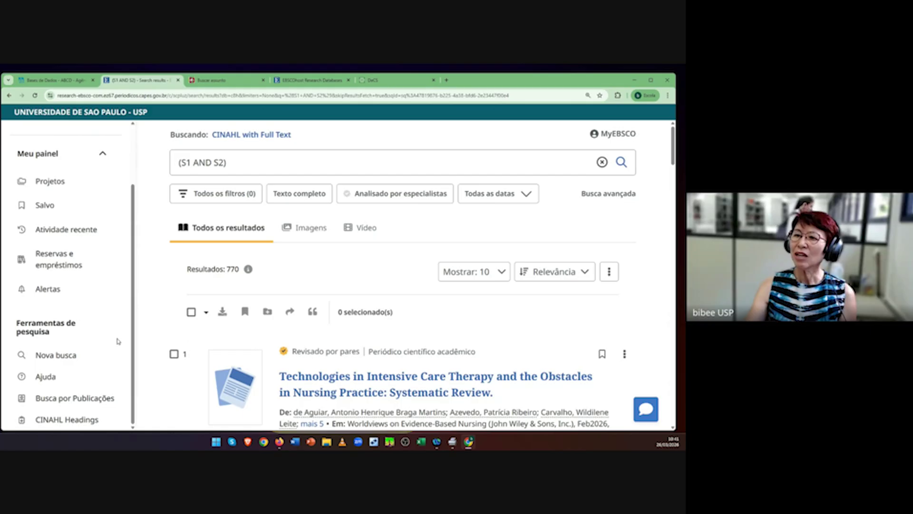
pyautogui.scroll(2, 120, 341)
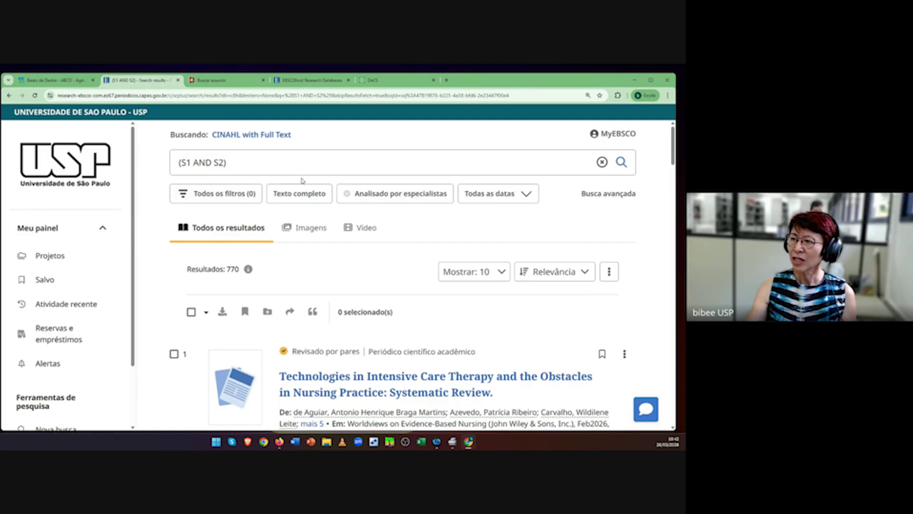
# Step: Apply a custom publication date range of 03/2010 to 03/2026, narrowing the results to 622
pyautogui.click(183, 195)
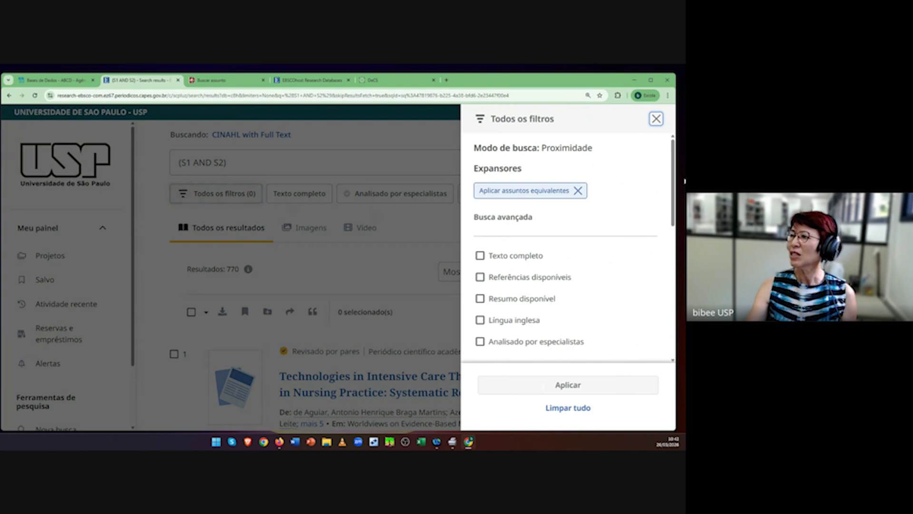
pyautogui.moveTo(672, 182); pyautogui.dragTo(672, 243)
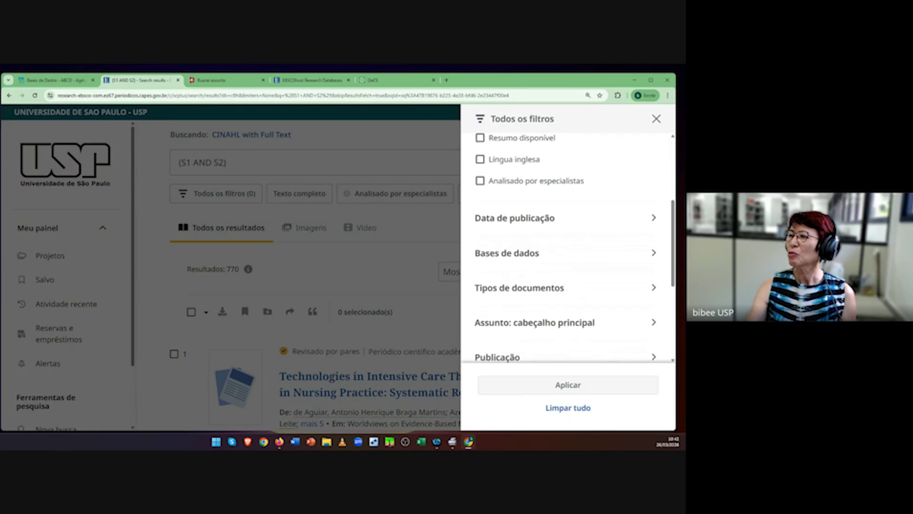
pyautogui.click(653, 218)
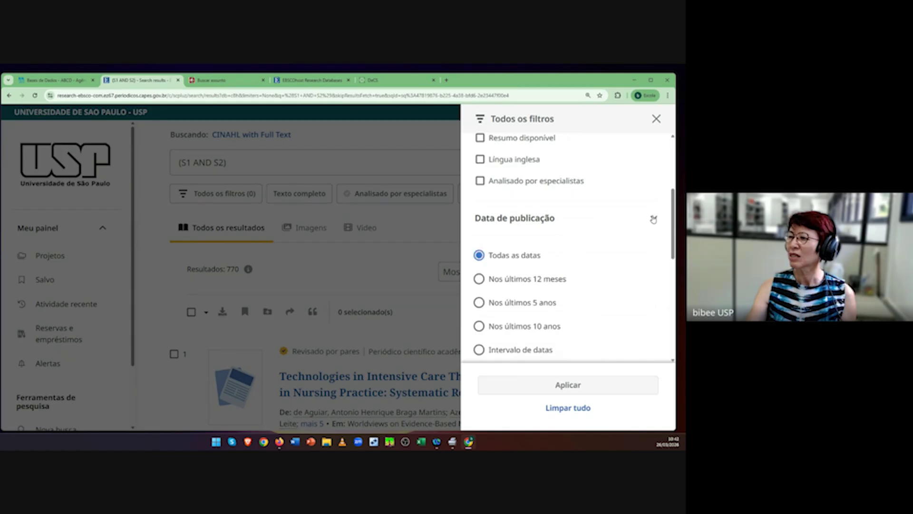
pyautogui.scroll(-1, 607, 279)
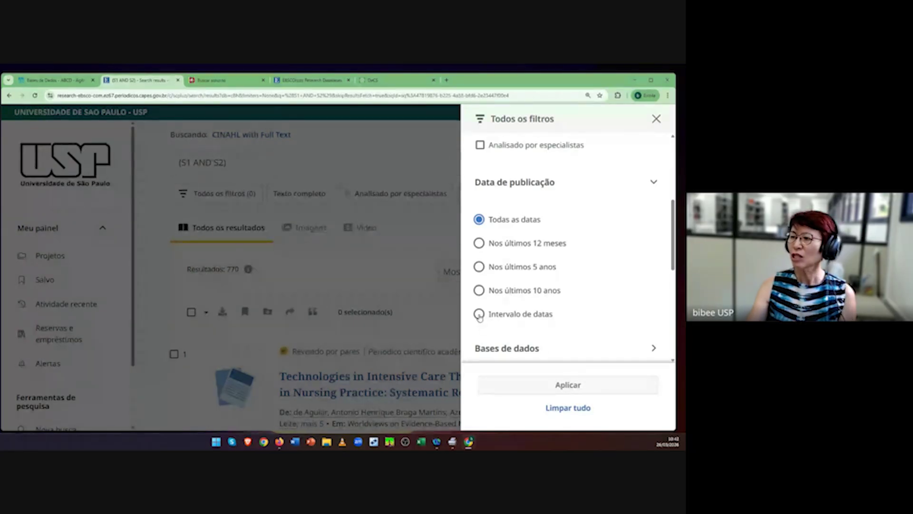
pyautogui.click(480, 315)
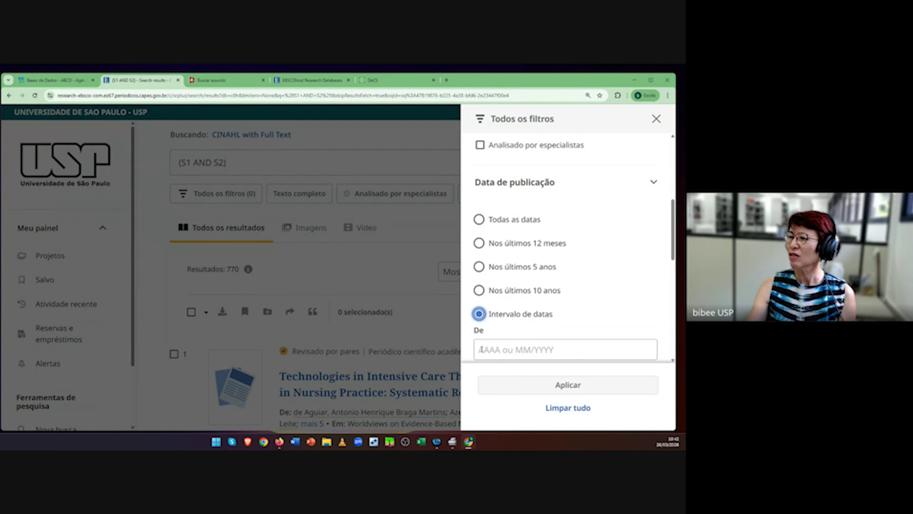
pyautogui.scroll(-2, 534, 348)
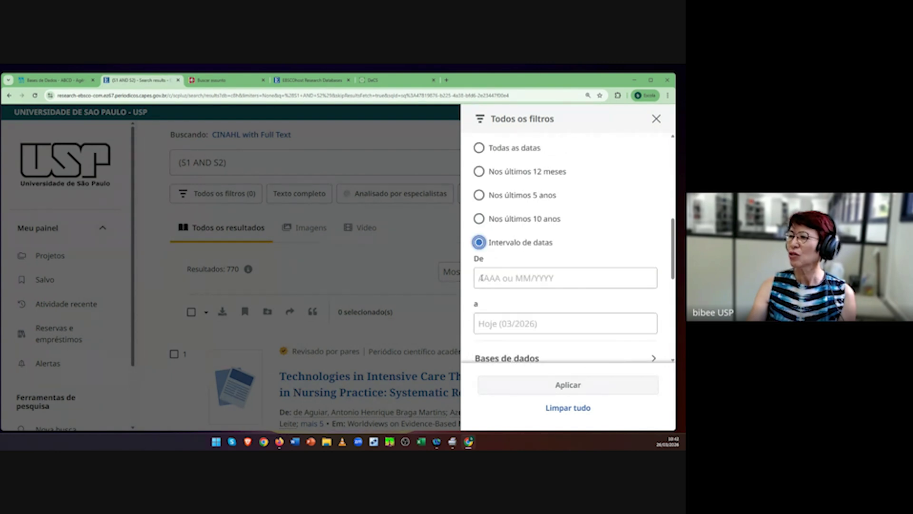
pyautogui.click(518, 281)
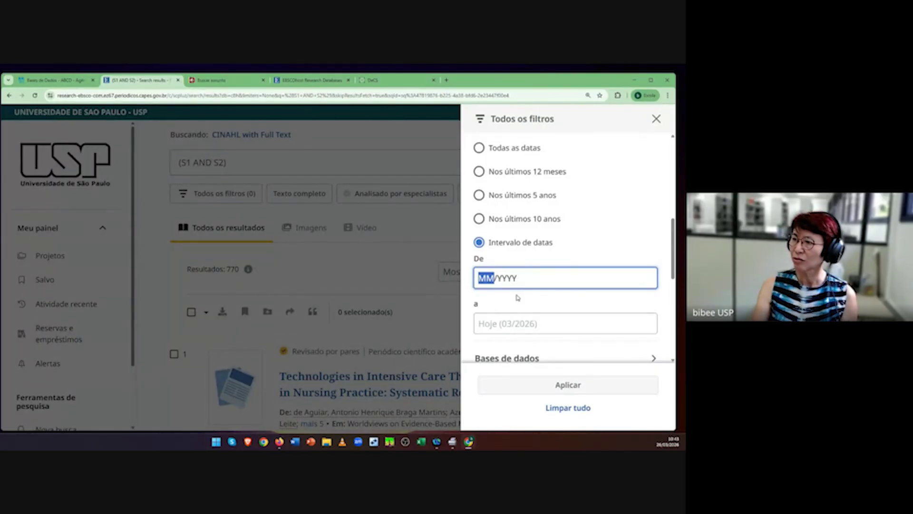
pyautogui.write('03/00')
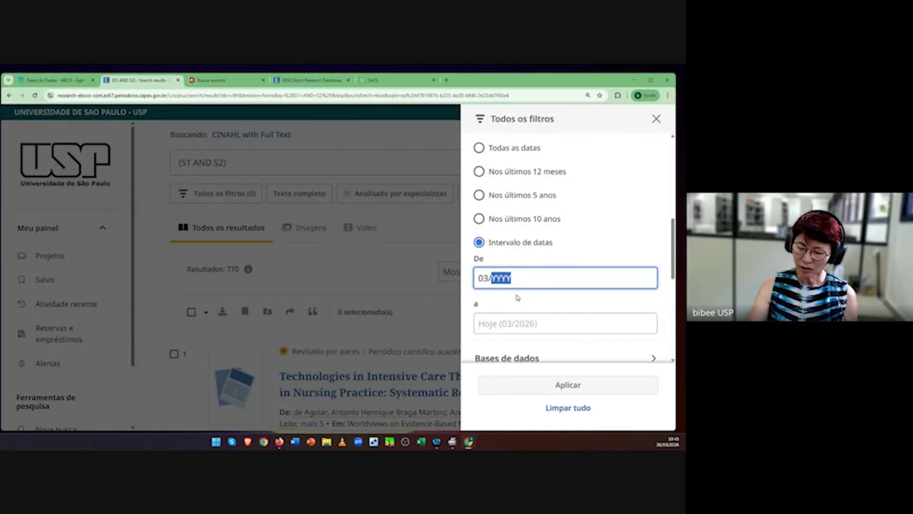
pyautogui.write('20')
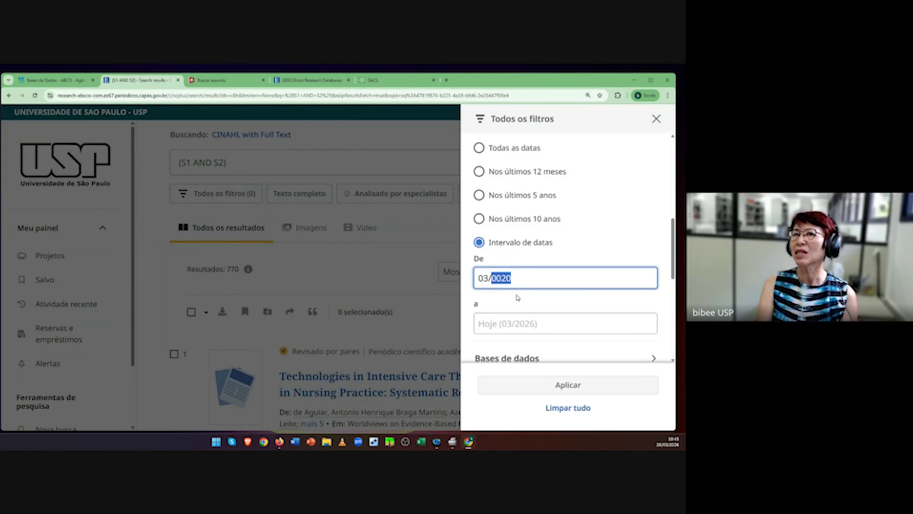
pyautogui.write('20')
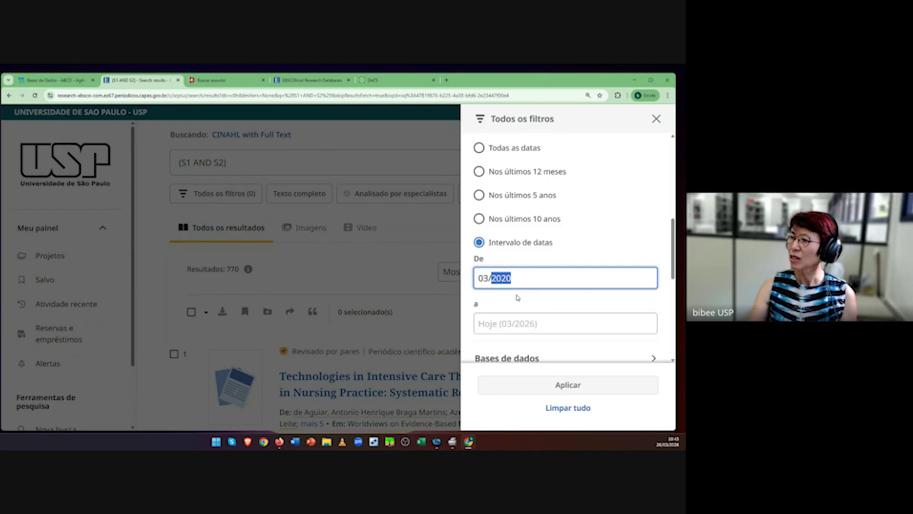
pyautogui.write('10')
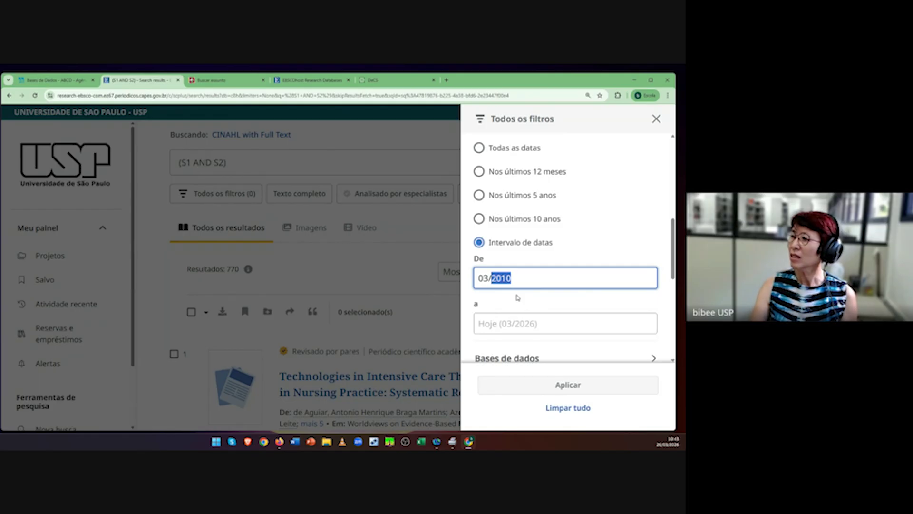
pyautogui.click(493, 326)
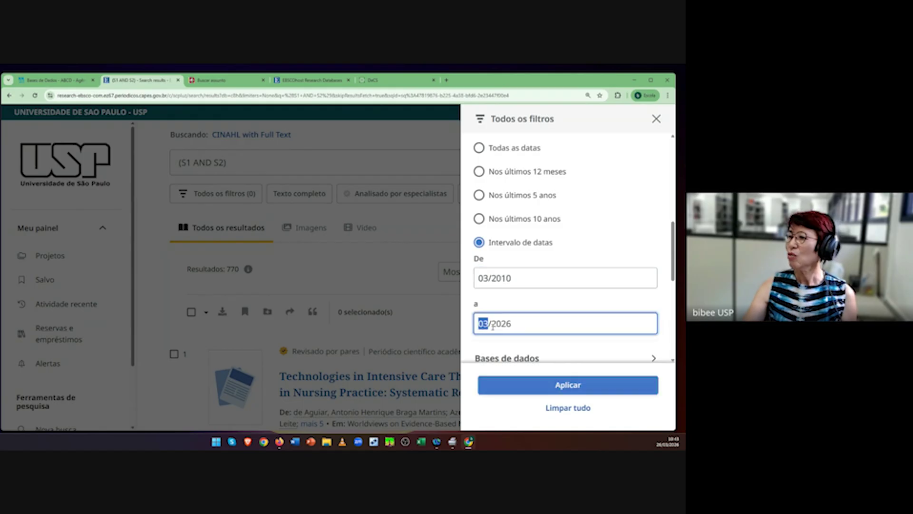
pyautogui.click(566, 388)
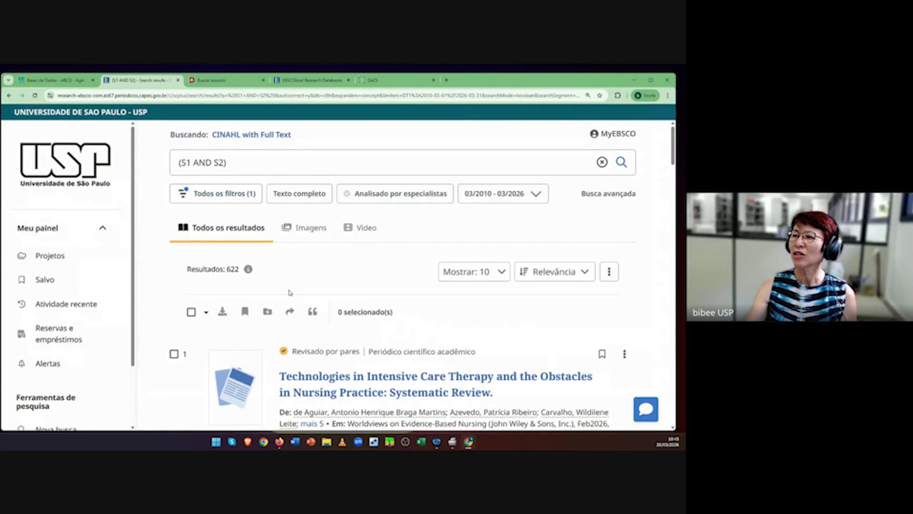
# Step: Review the 622 date-limited results, then clear (S1 AND S2) from the search box
pyautogui.scroll(-3, 260, 286)
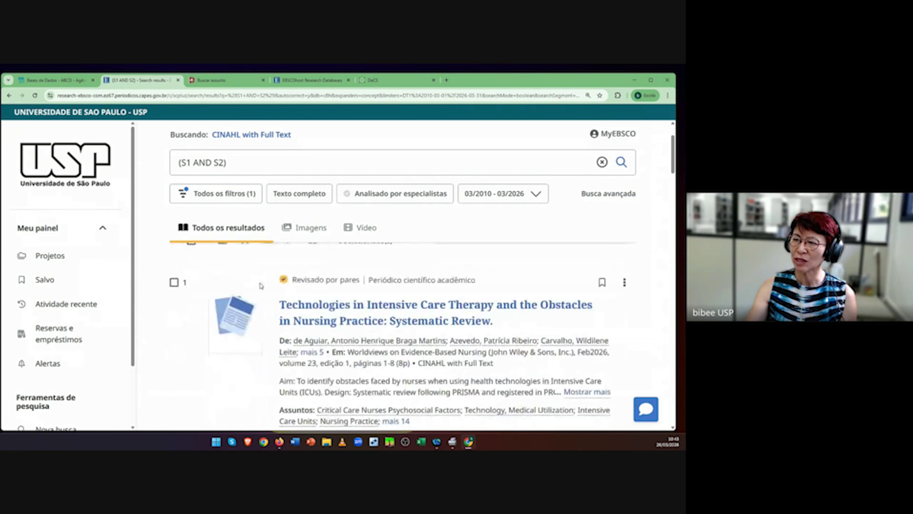
pyautogui.scroll(3, 556, 389)
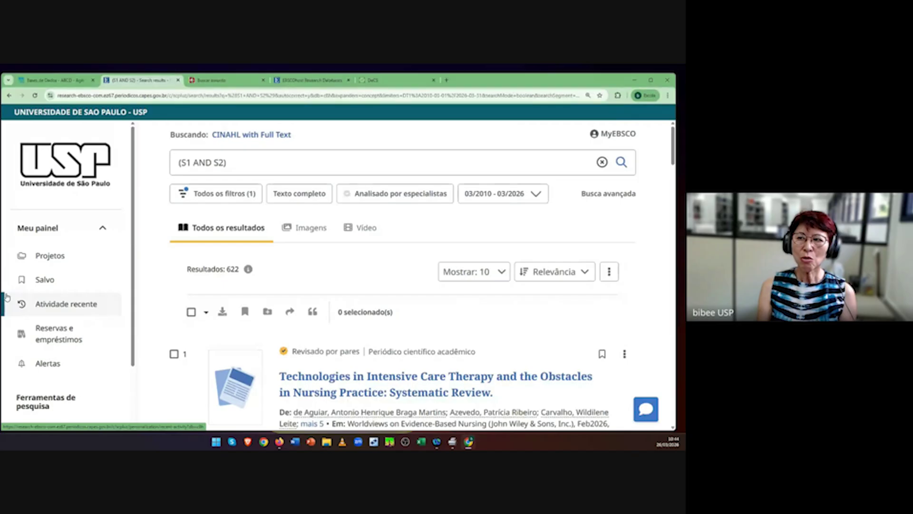
pyautogui.scroll(-2, 93, 319)
pyautogui.scroll(2, 93, 319)
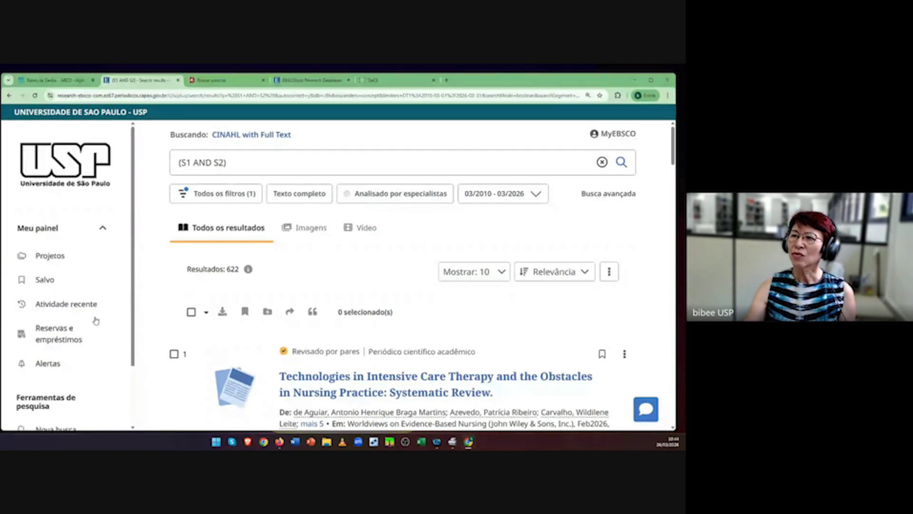
pyautogui.click(601, 162)
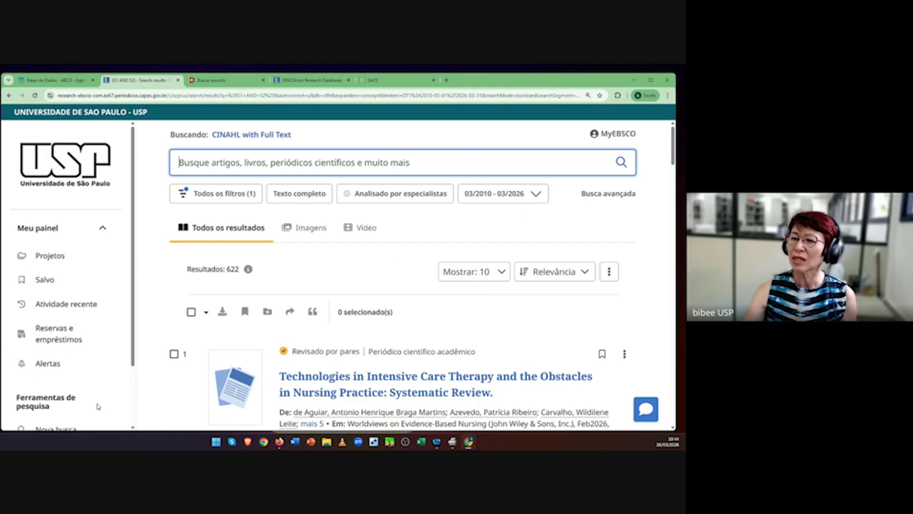
pyautogui.scroll(-2, 97, 408)
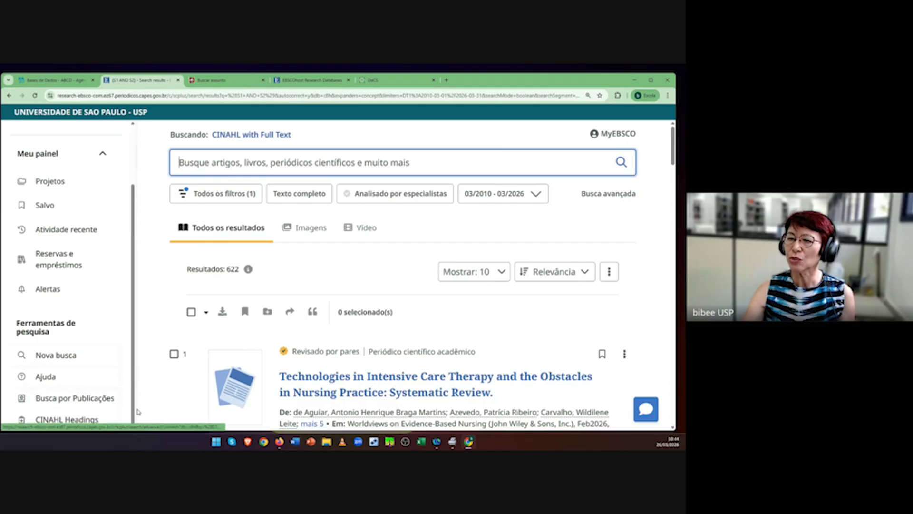
pyautogui.scroll(-2, 107, 410)
# Step: Rerun the S1 MH "Workload" search from recent activity, bringing back its 22,995 results
pyautogui.click(93, 419)
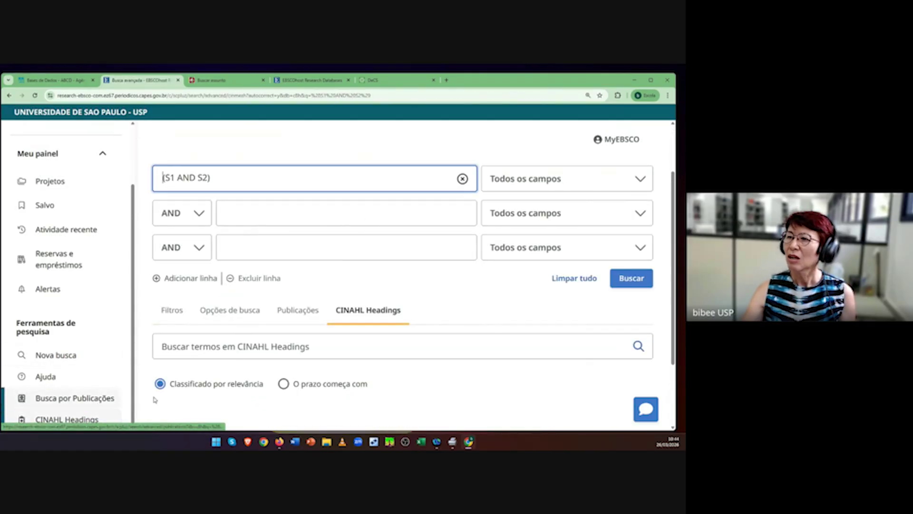
pyautogui.click(462, 178)
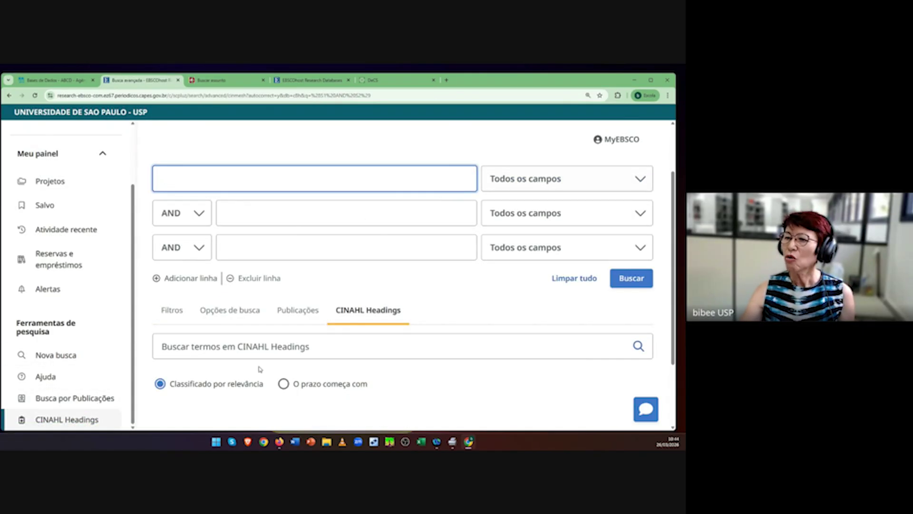
pyautogui.click(219, 347)
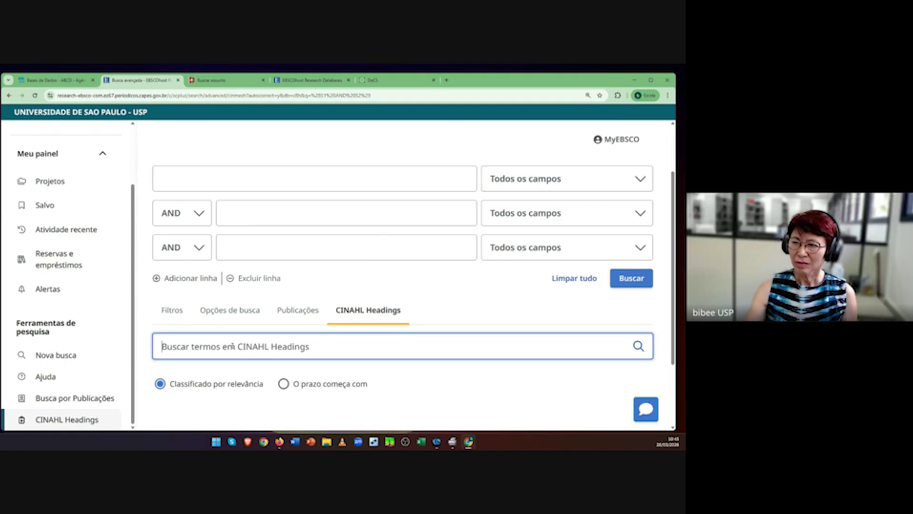
pyautogui.click(57, 233)
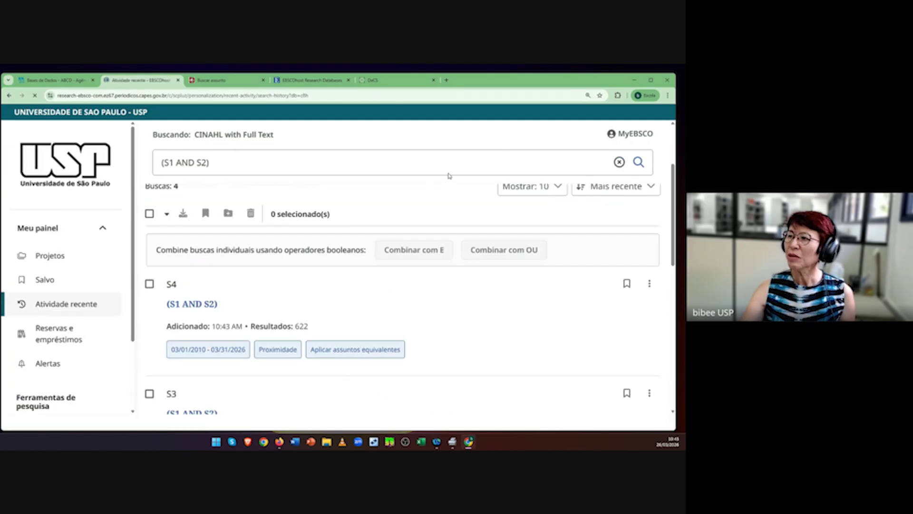
pyautogui.click(619, 161)
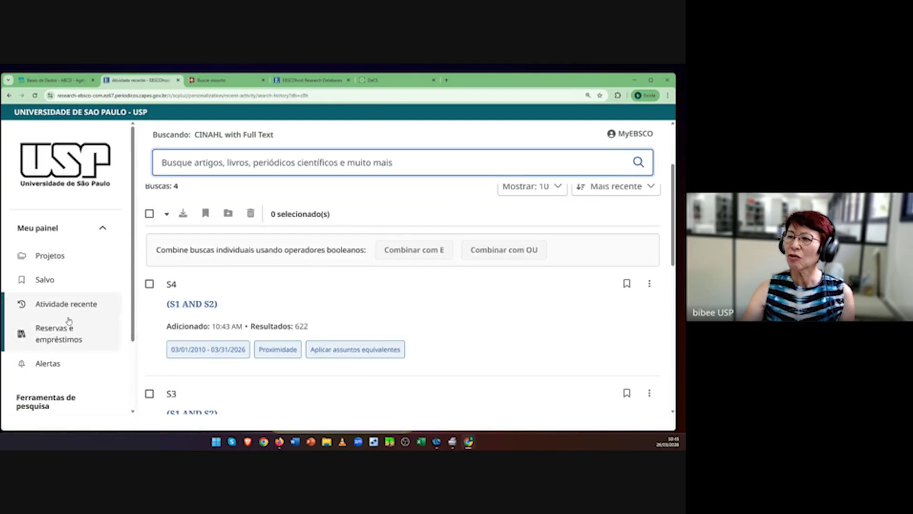
pyautogui.scroll(-7, 316, 369)
pyautogui.scroll(-1, 318, 370)
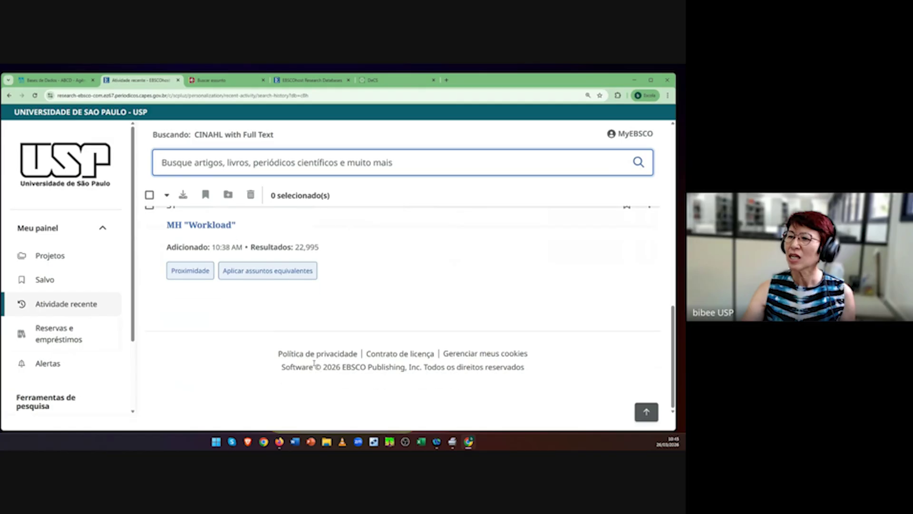
pyautogui.click(213, 225)
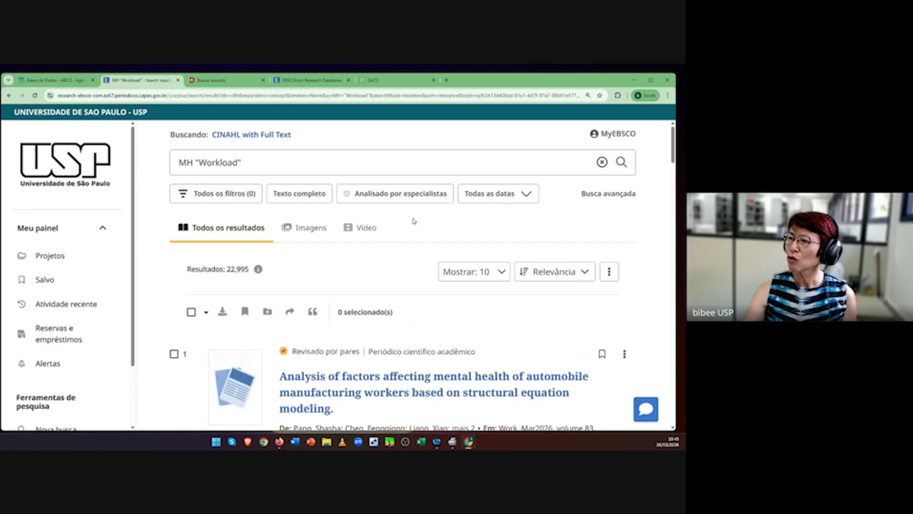
# Step: Load MH "Workload" into the advanced search form and set row two's operator to OR
pyautogui.click(604, 194)
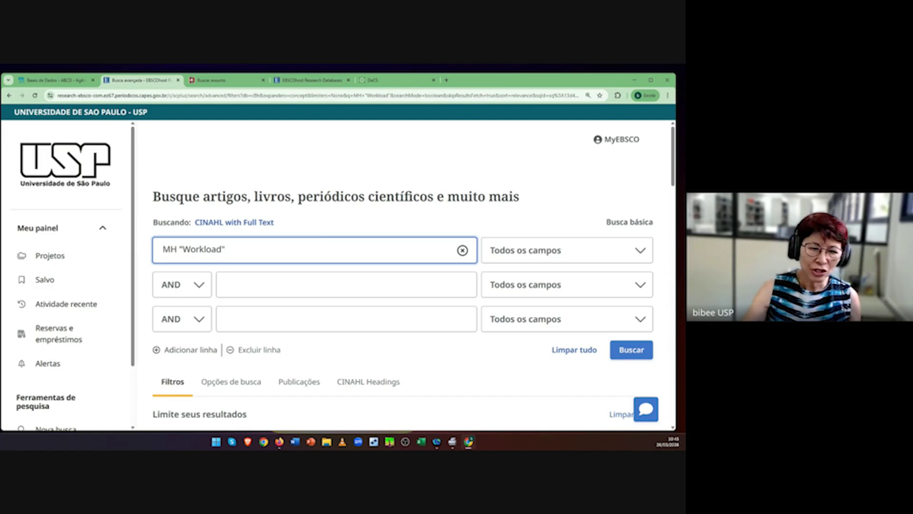
pyautogui.hotkey('alt', 'Tab')
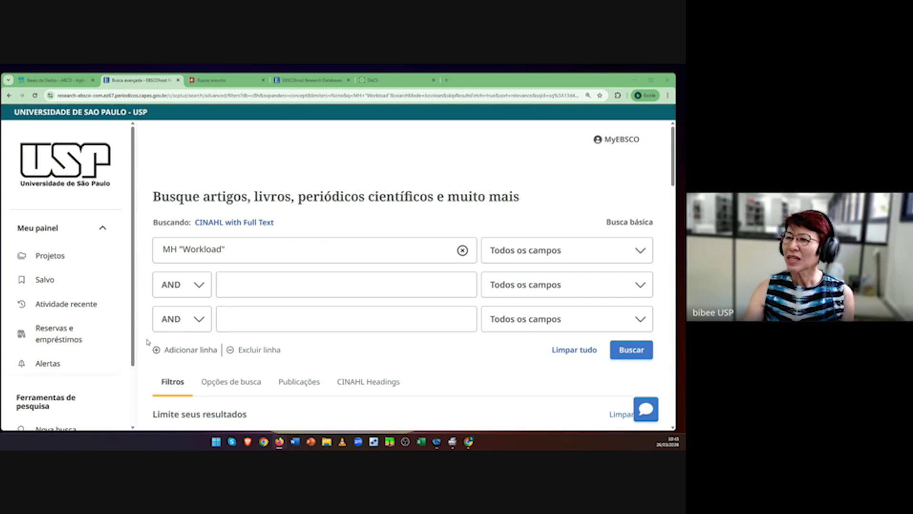
pyautogui.click(200, 287)
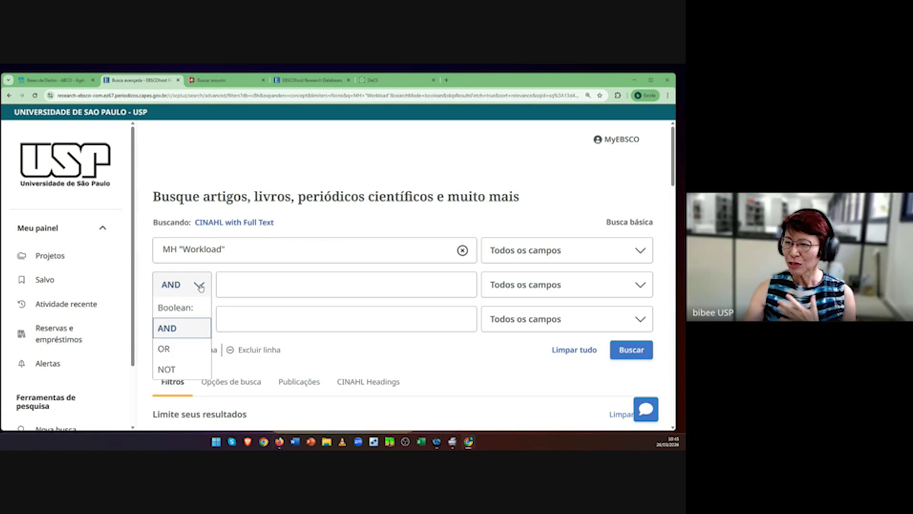
pyautogui.click(162, 350)
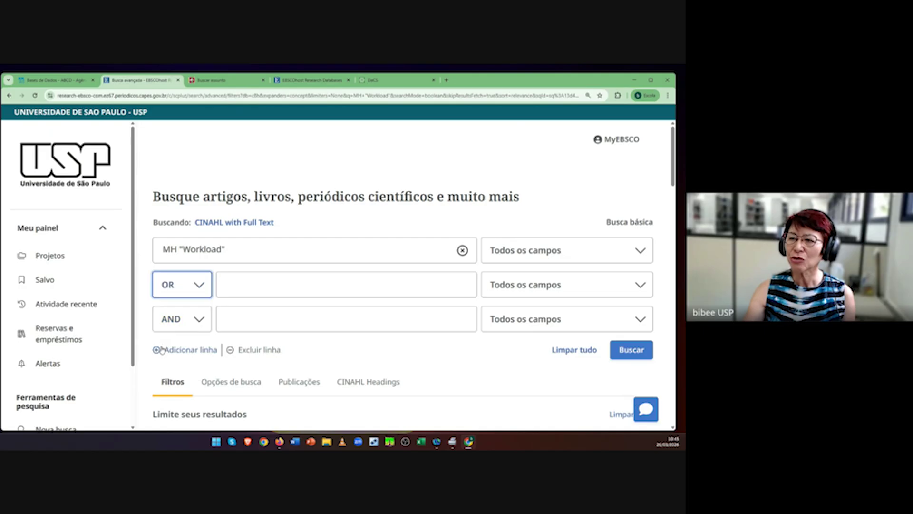
# Step: Copy the word Workload from the first-row query for use in the OR row
pyautogui.click(263, 284)
pyautogui.click(238, 247)
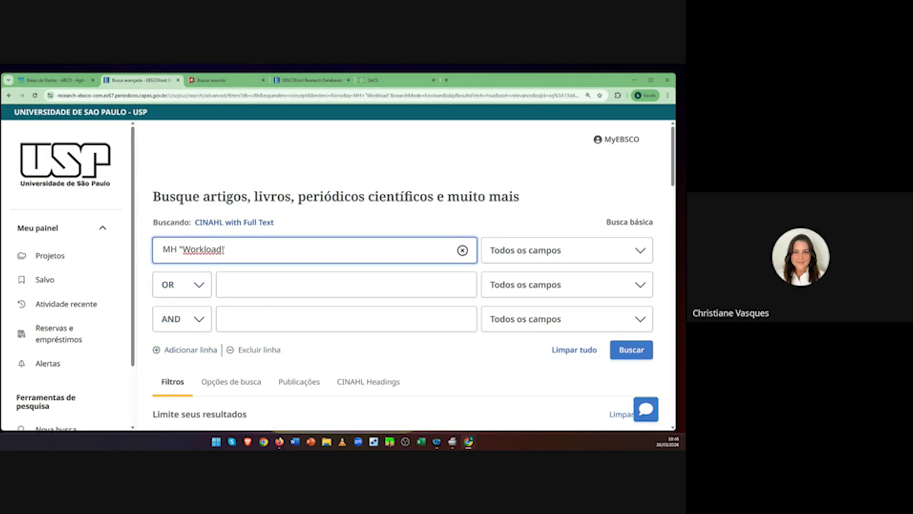
pyautogui.moveTo(222, 248); pyautogui.dragTo(183, 249)
pyautogui.hotkey('ctrl', 'c')
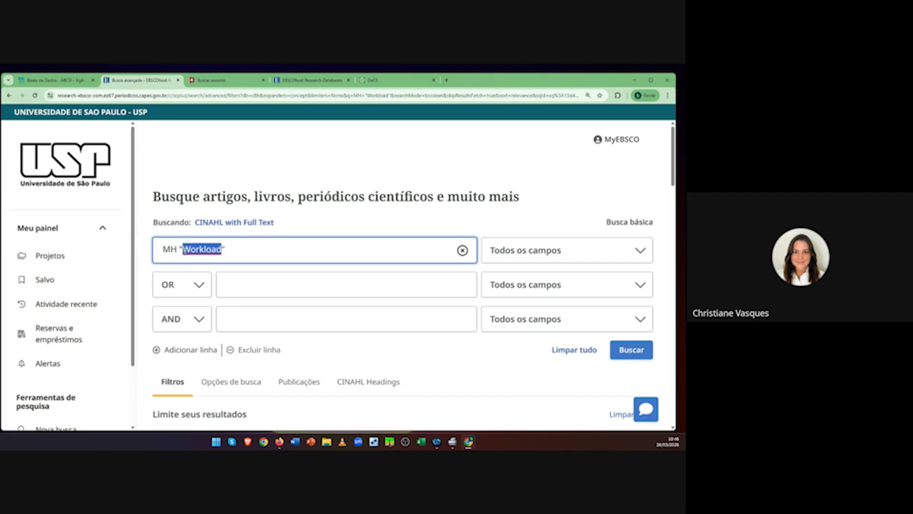
pyautogui.click(249, 285)
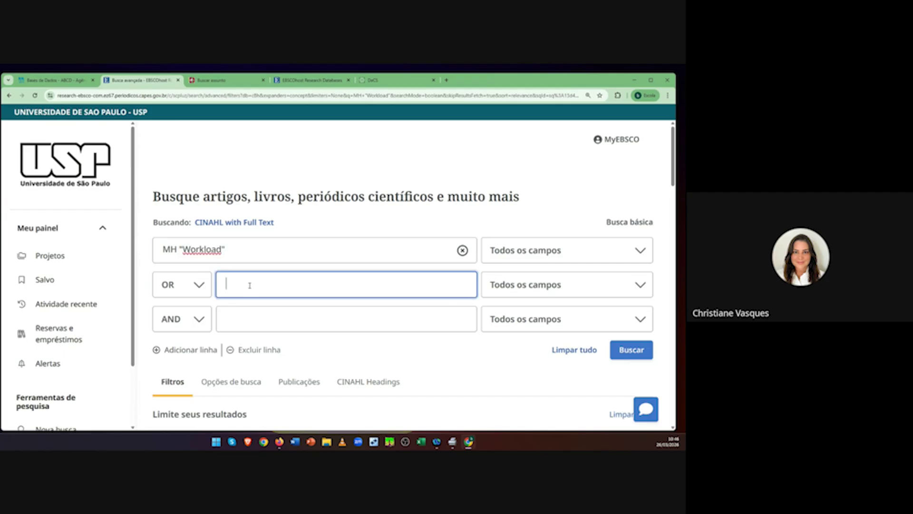
# Step: Make row two read workload or "work load" or work-load, deleting the demands and pressure terms
pyautogui.hotkey('ctrl', 'v')
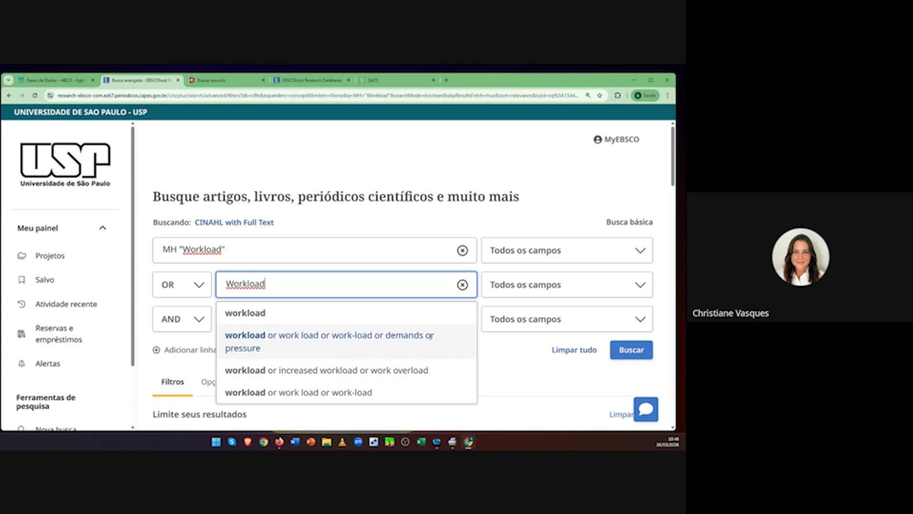
pyautogui.click(293, 343)
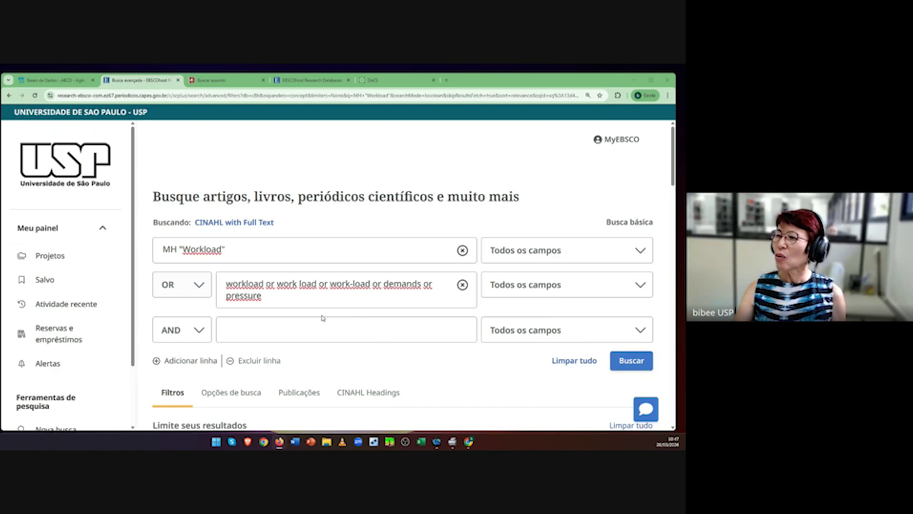
pyautogui.click(278, 283)
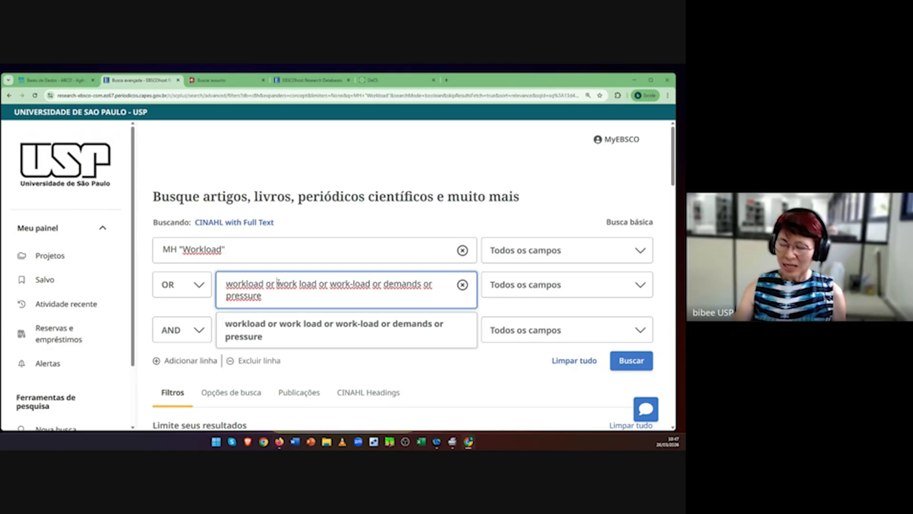
pyautogui.write('"')
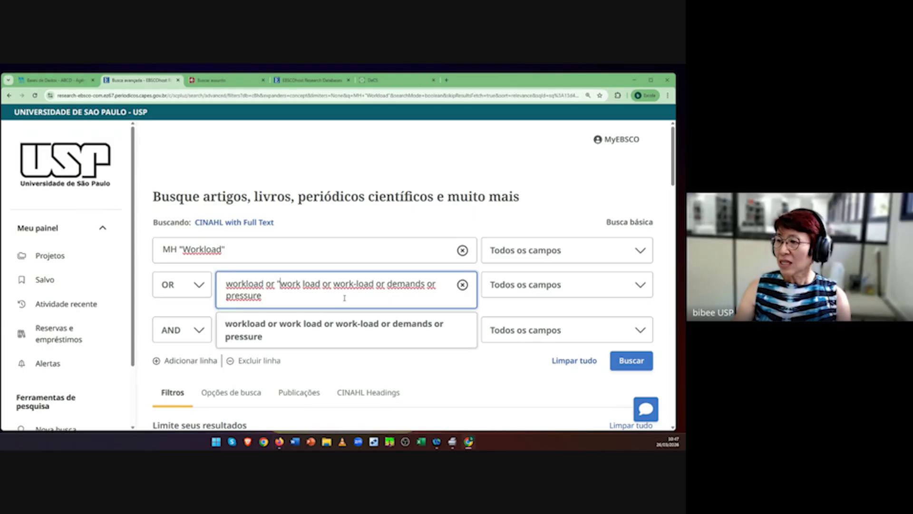
pyautogui.click(321, 284)
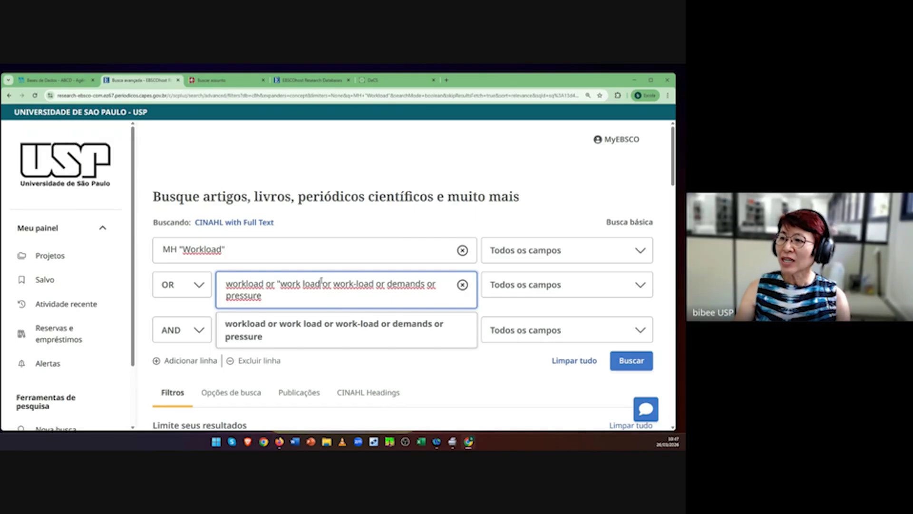
pyautogui.write('"')
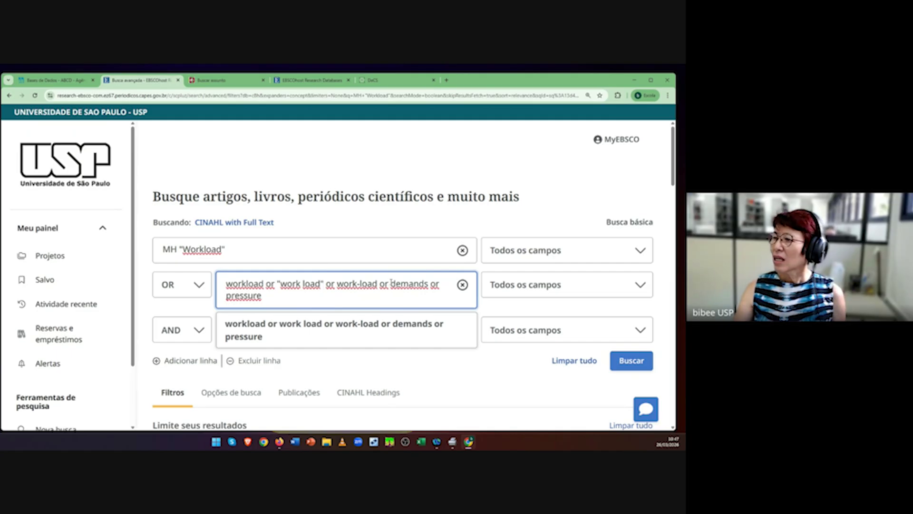
pyautogui.moveTo(380, 284); pyautogui.dragTo(424, 293)
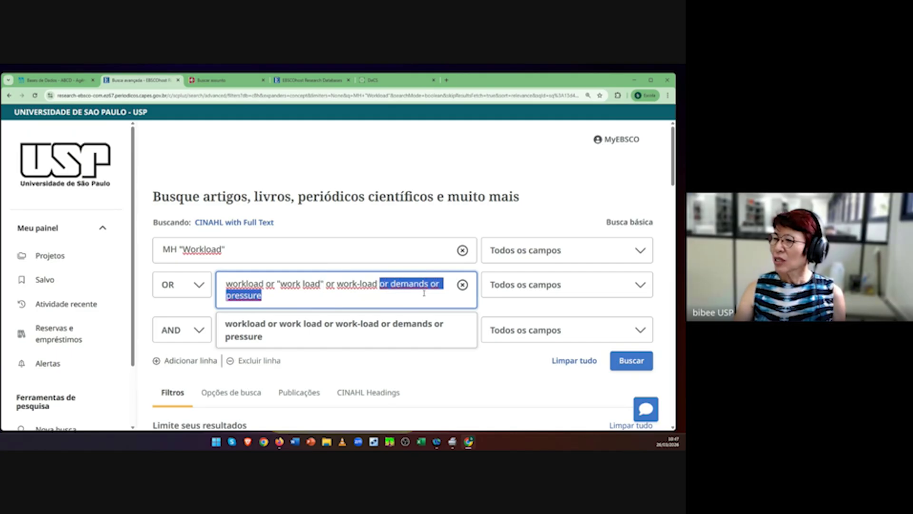
pyautogui.press('BackSpace')
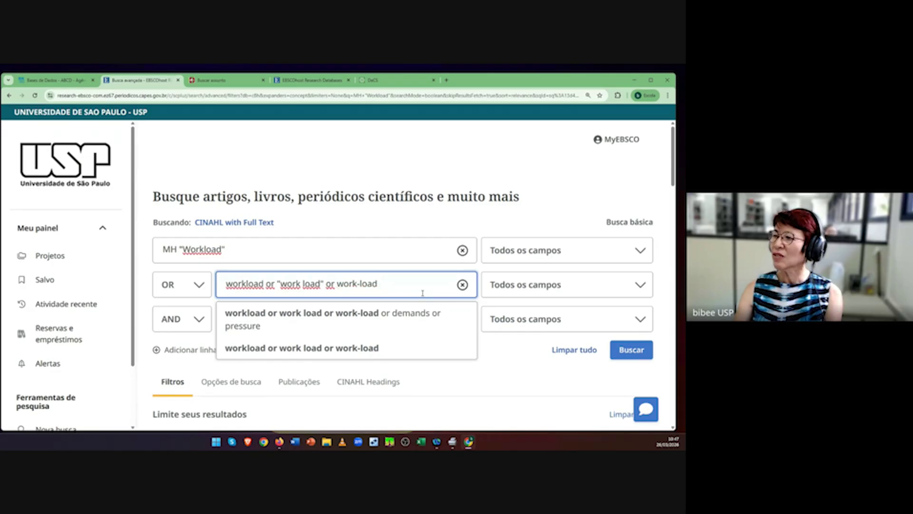
pyautogui.moveTo(423, 294); pyautogui.dragTo(230, 294)
pyautogui.hotkey('ctrl', 'c')
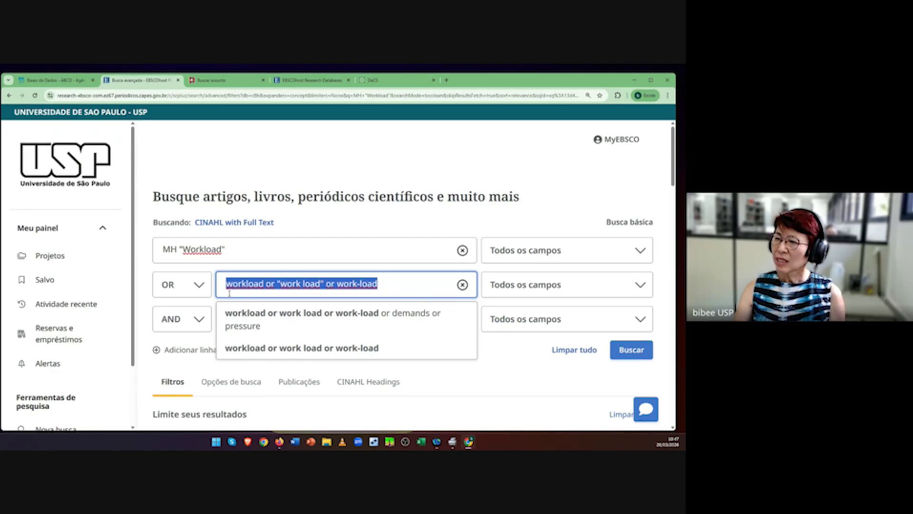
# Step: Search row two's workload synonyms in Title or Abstract (XB)
pyautogui.click(551, 386)
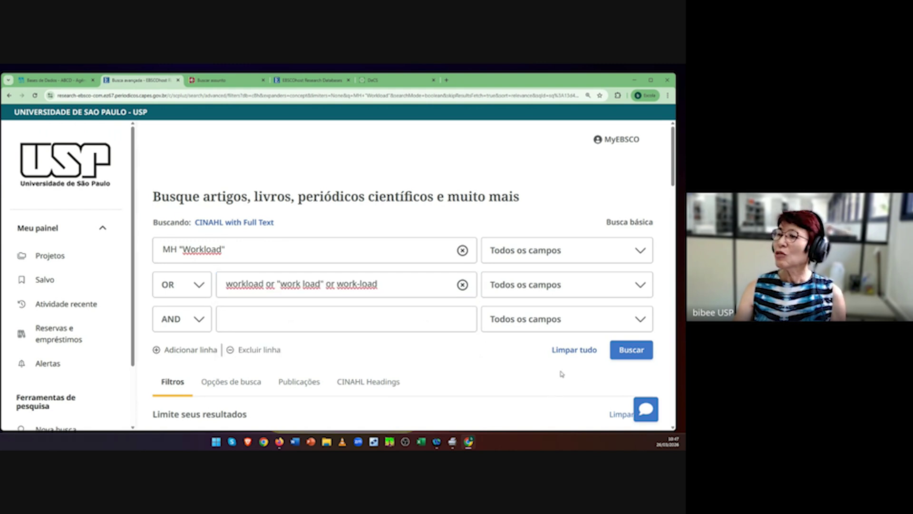
pyautogui.click(627, 288)
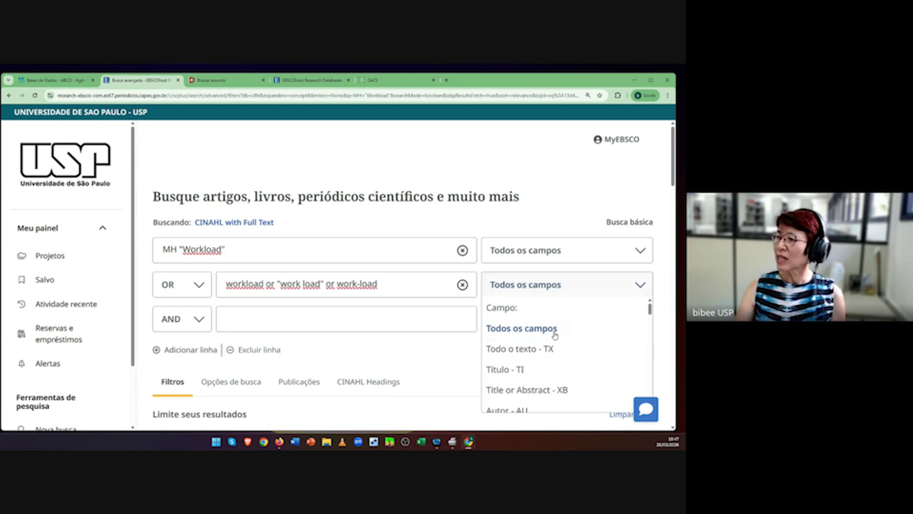
pyautogui.scroll(-2, 557, 356)
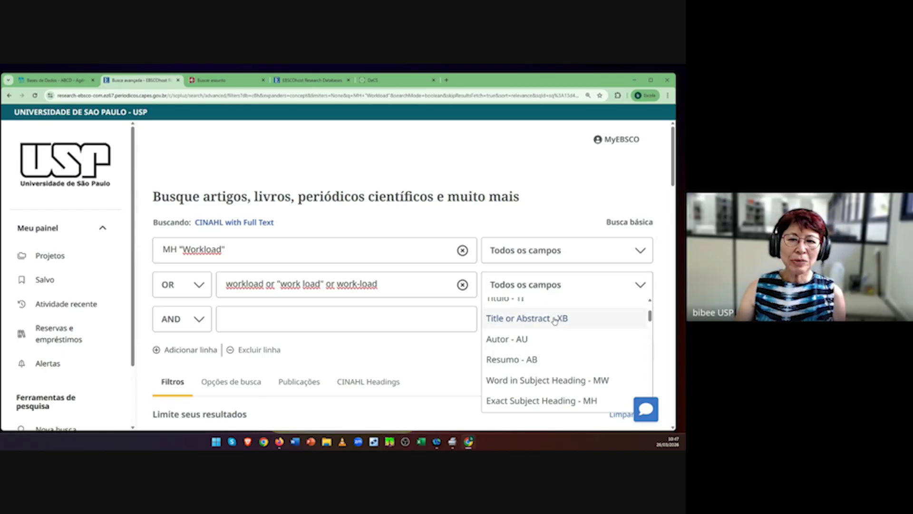
pyautogui.click(554, 319)
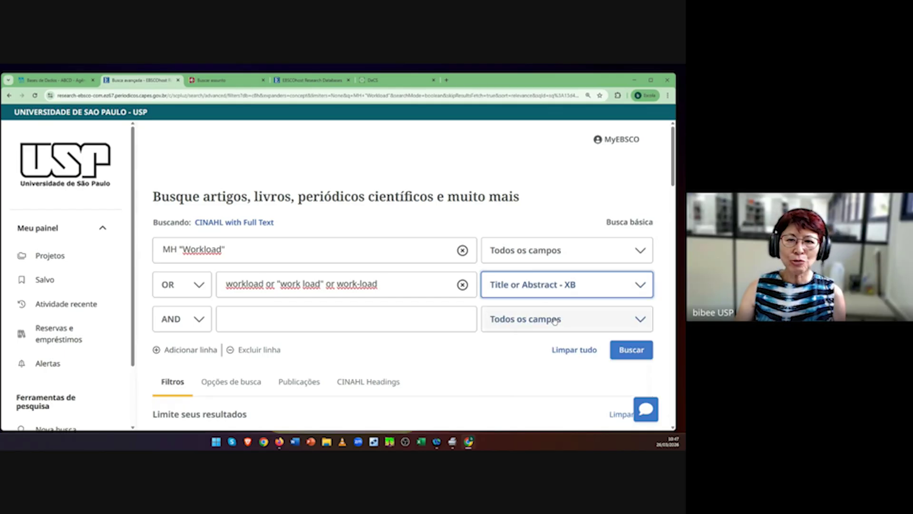
# Step: Add the same synonyms as an OR third row searched in Subject (SU), then run the search
pyautogui.click(199, 318)
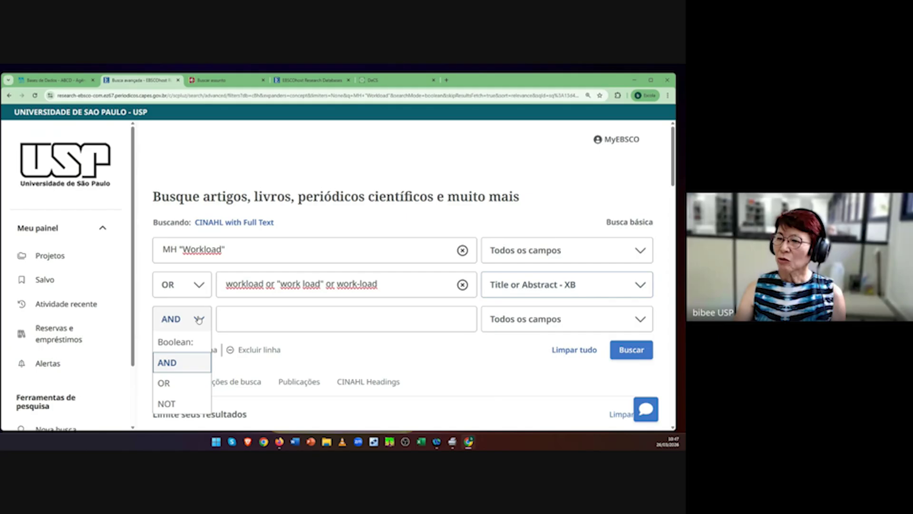
pyautogui.click(177, 384)
pyautogui.click(262, 319)
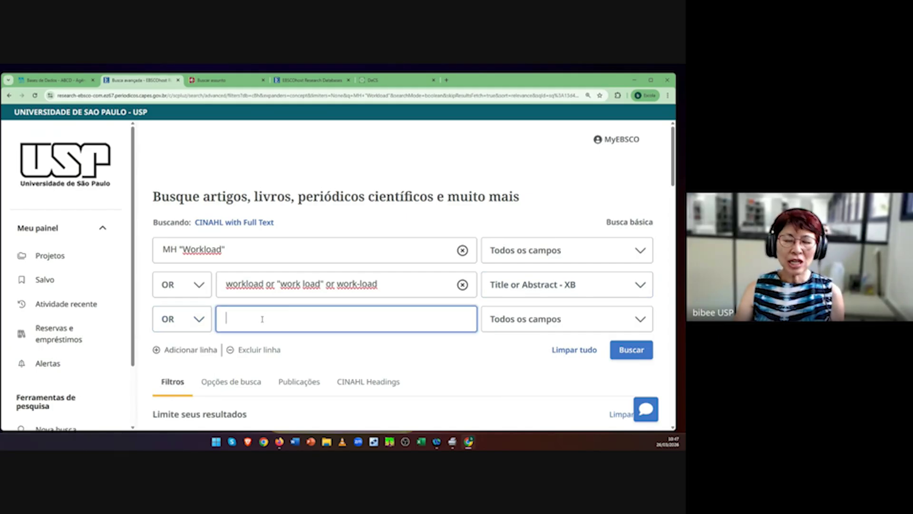
pyautogui.hotkey('ctrl', 'v')
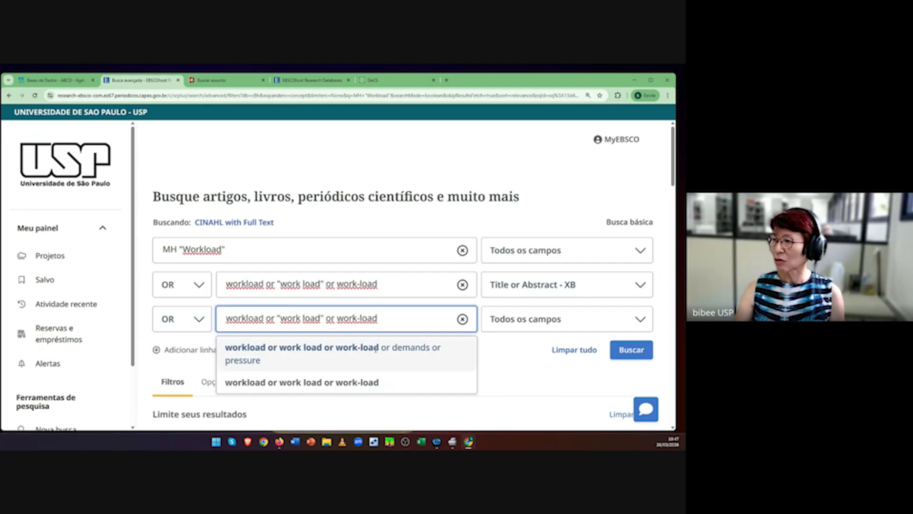
pyautogui.click(559, 379)
pyautogui.click(638, 318)
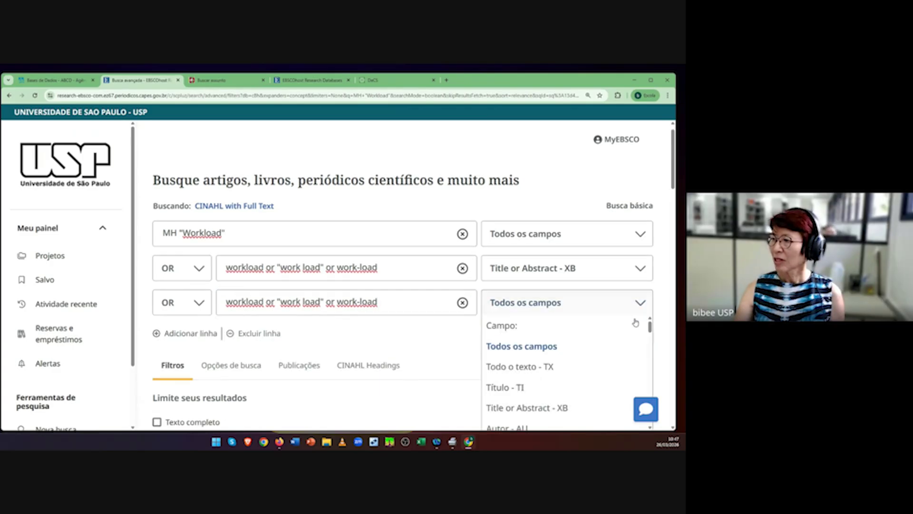
pyautogui.scroll(-3, 605, 368)
pyautogui.scroll(-1, 591, 366)
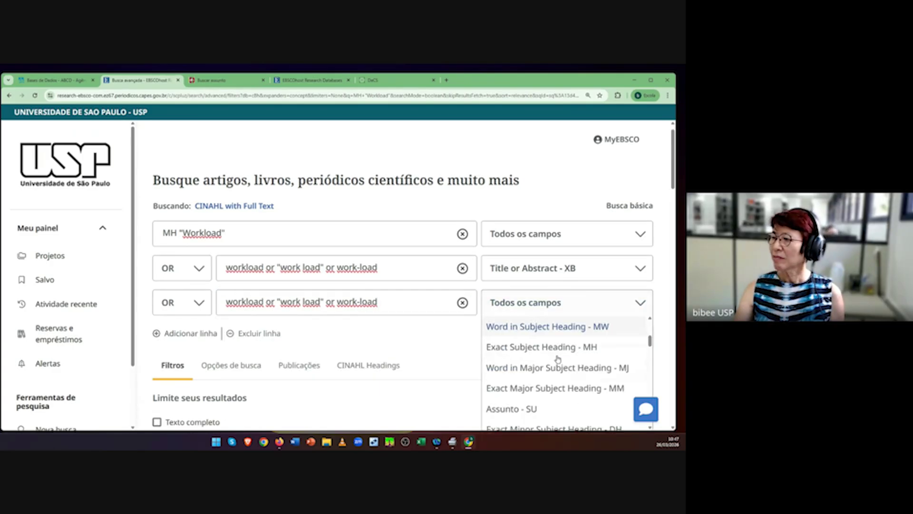
pyautogui.click(528, 411)
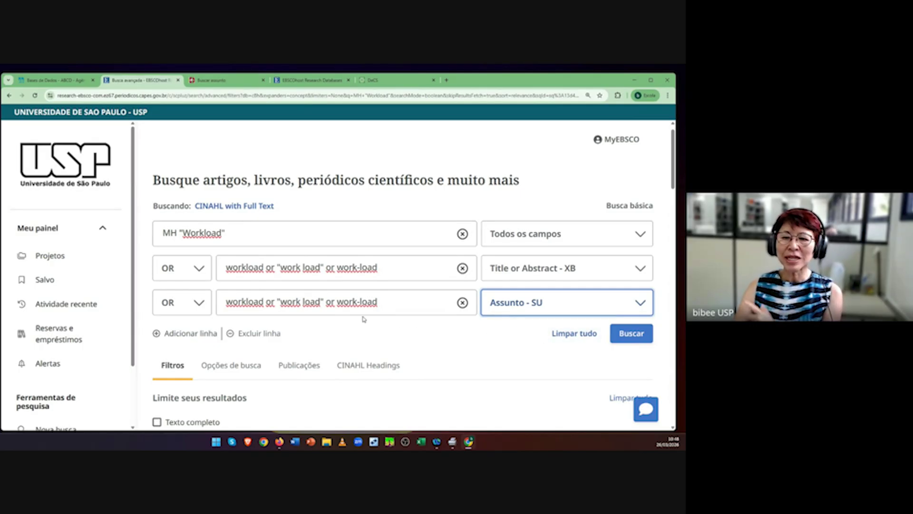
pyautogui.click(460, 339)
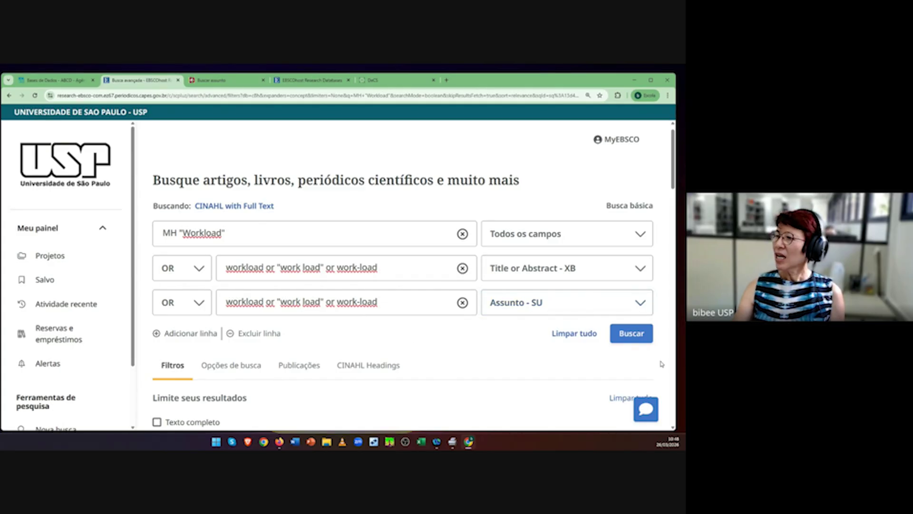
pyautogui.click(636, 334)
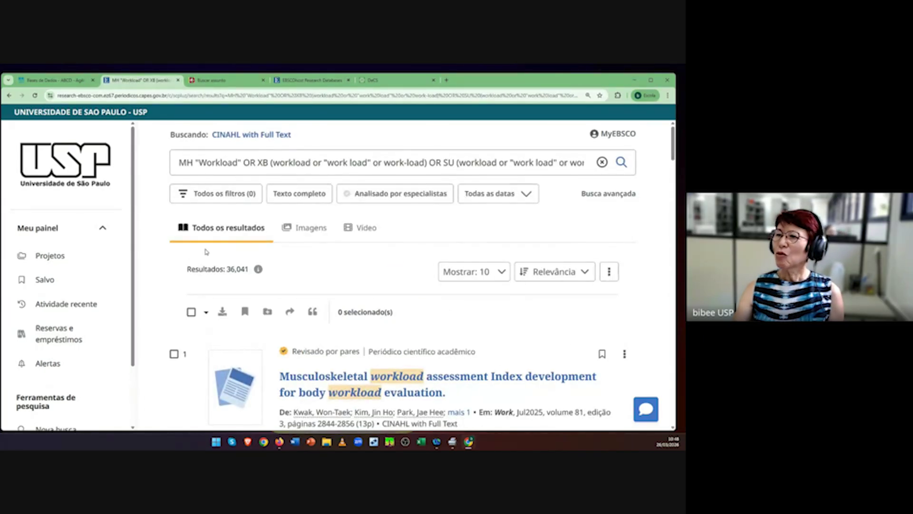
# Step: Review the search history, comparing S1's 22,995 results with the new S6's 36,041
pyautogui.scroll(-1, 354, 321)
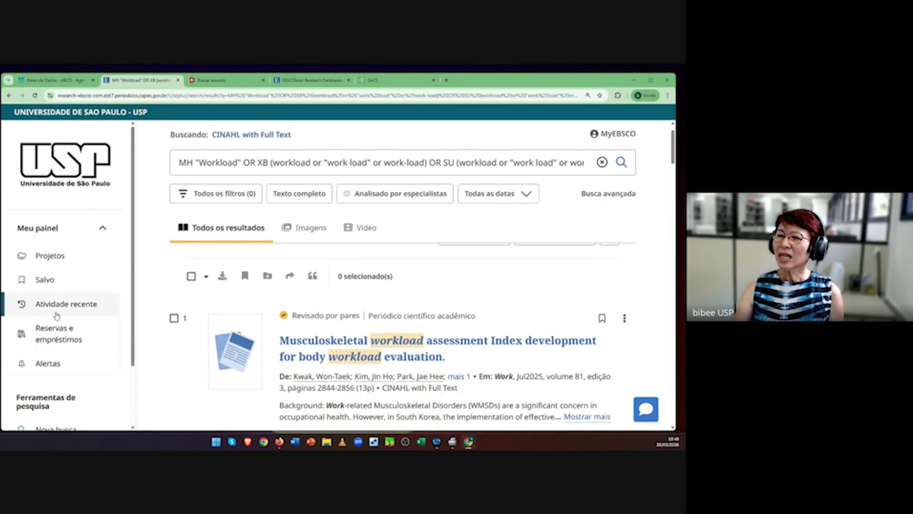
pyautogui.click(76, 311)
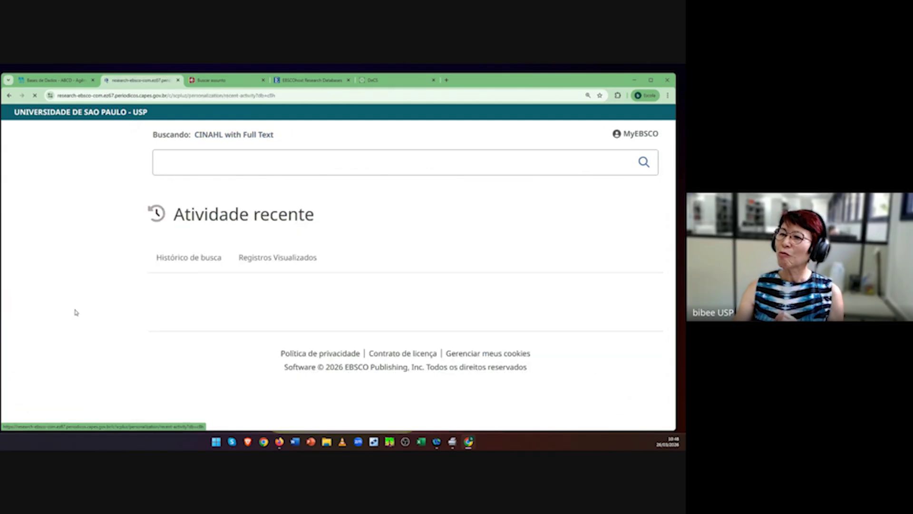
pyautogui.scroll(-3, 272, 326)
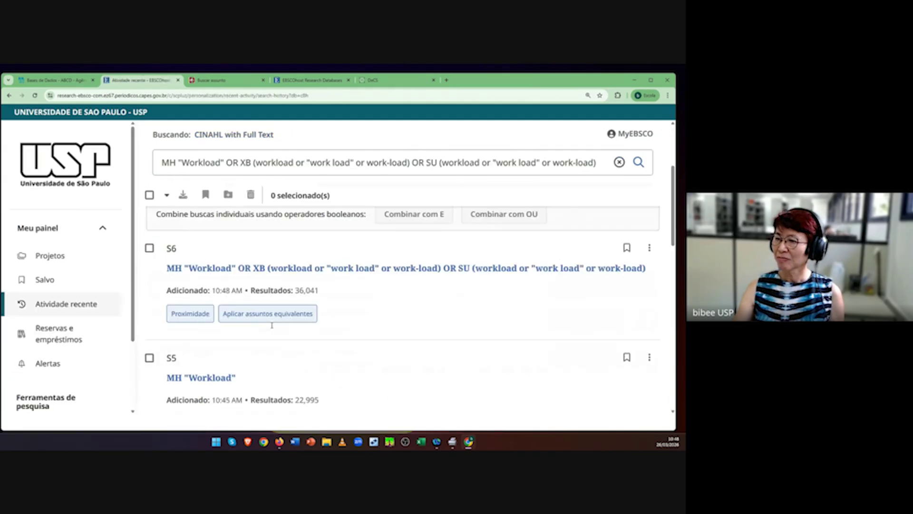
pyautogui.scroll(-10, 272, 325)
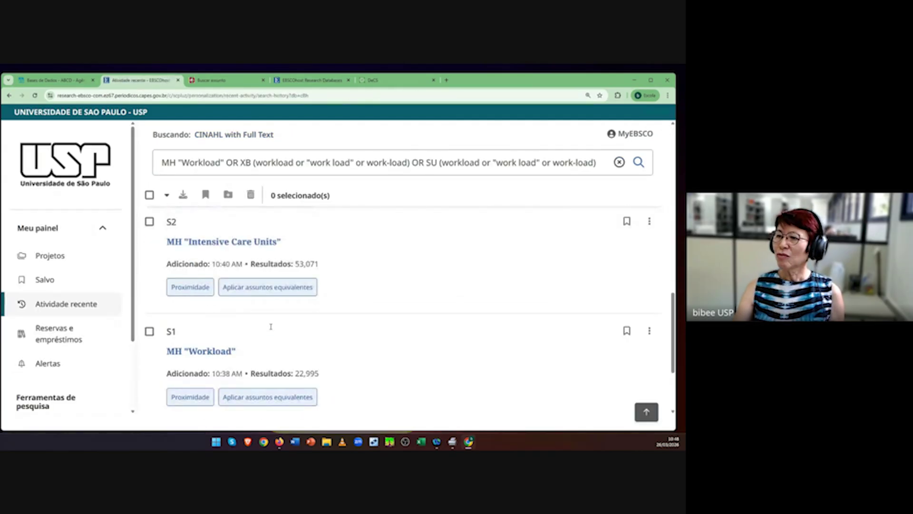
pyautogui.scroll(-2, 271, 326)
pyautogui.moveTo(295, 303); pyautogui.dragTo(331, 308)
pyautogui.scroll(12, 577, 382)
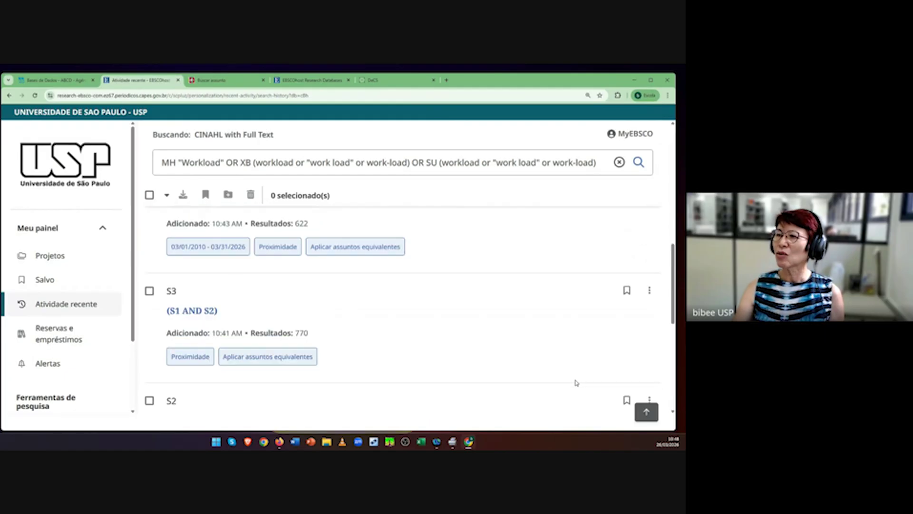
pyautogui.scroll(-2, 575, 383)
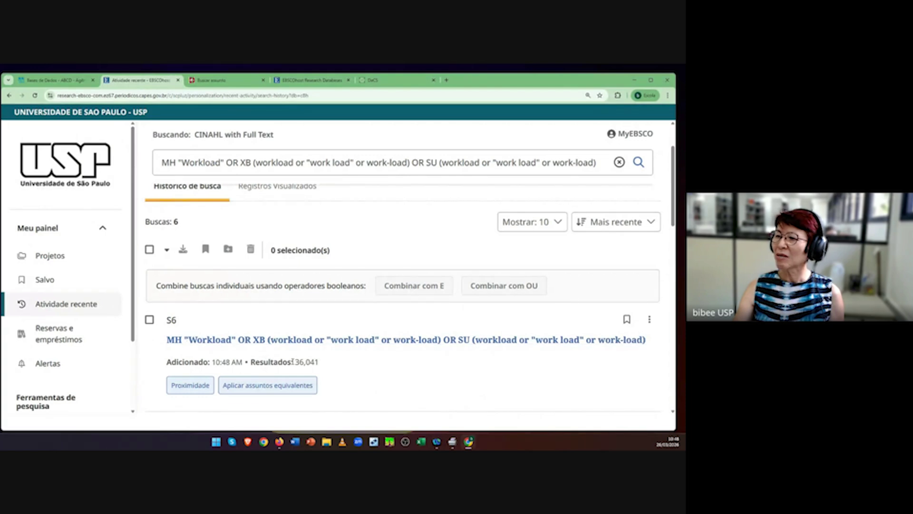
pyautogui.moveTo(294, 361); pyautogui.dragTo(343, 369)
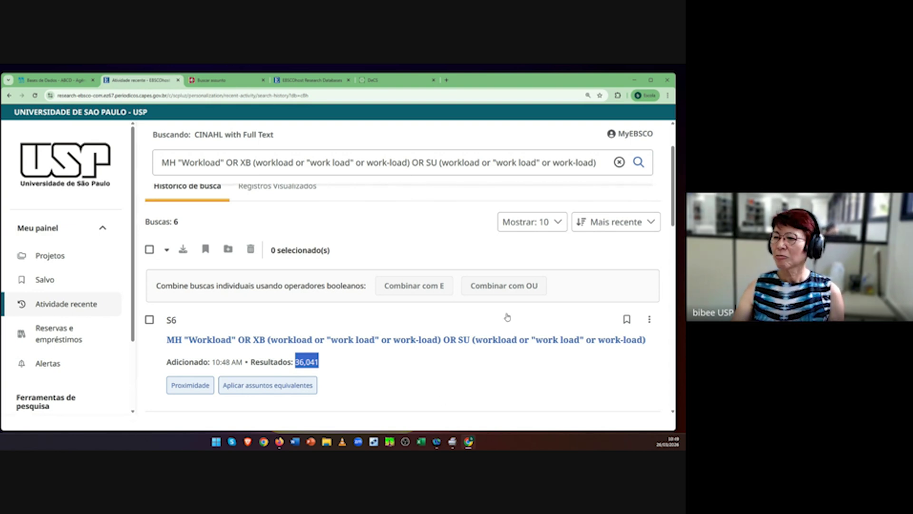
pyautogui.scroll(-3, 470, 387)
pyautogui.scroll(4, 471, 387)
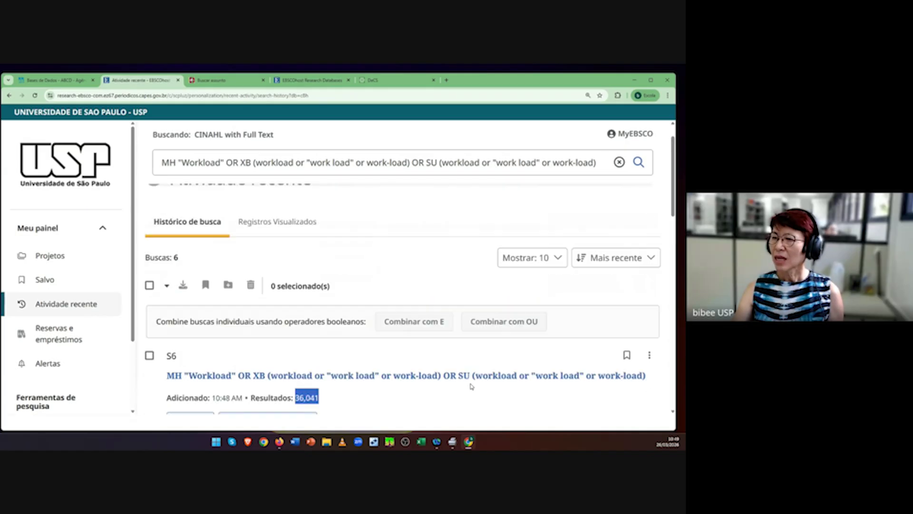
pyautogui.scroll(-9, 471, 386)
pyautogui.scroll(-2, 470, 386)
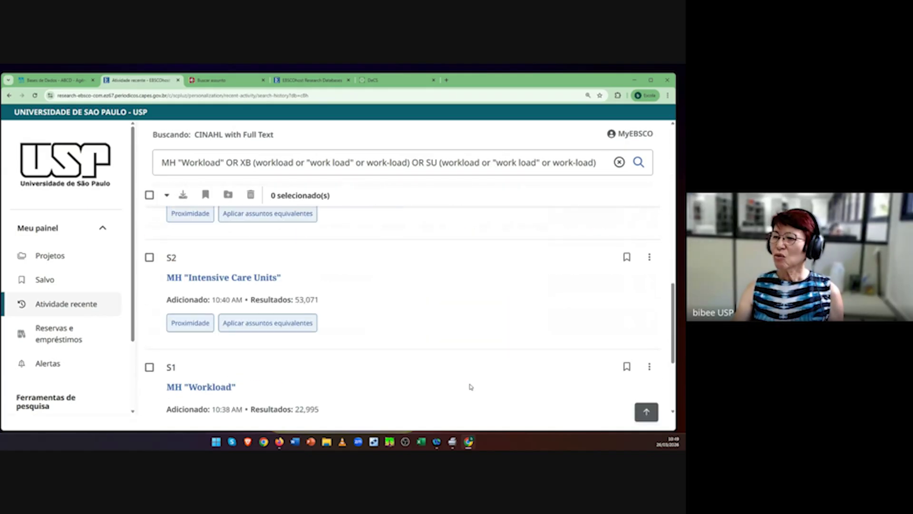
# Step: Rerun MH "Intensive Care Units" into the advanced search form and copy the quoted term
pyautogui.click(233, 281)
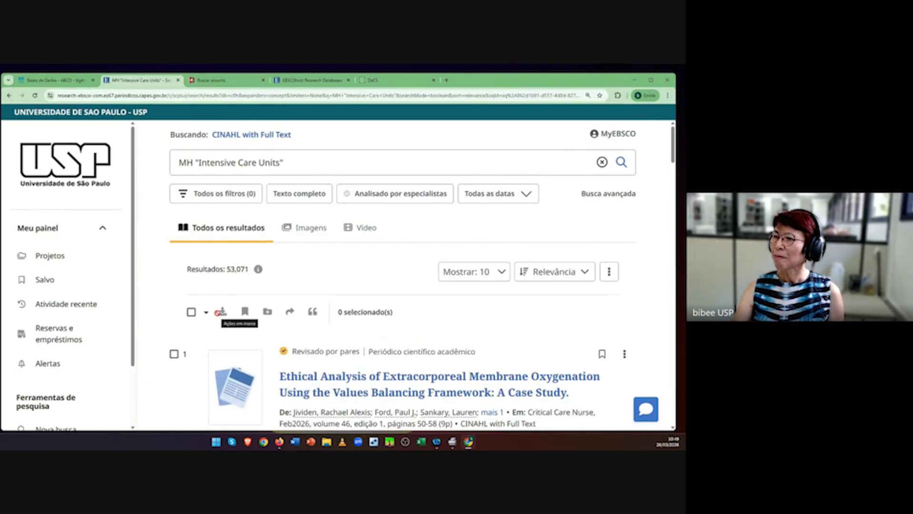
pyautogui.click(604, 194)
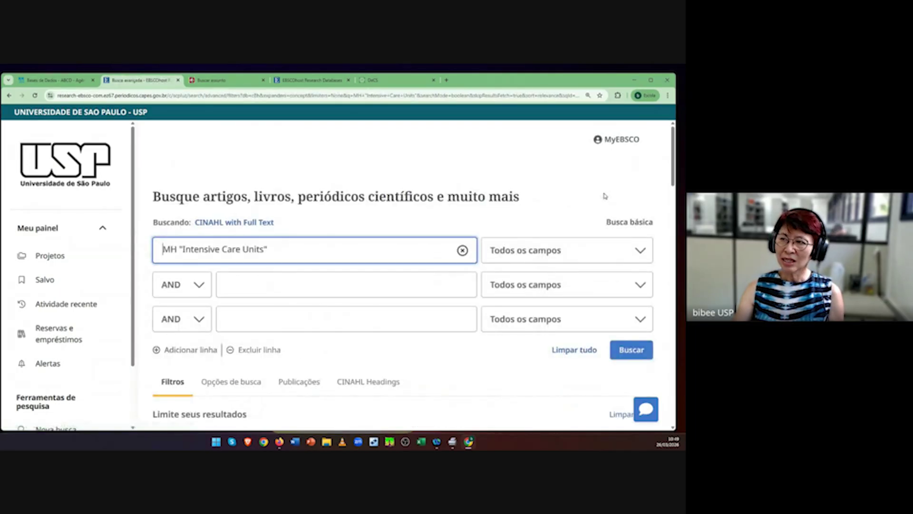
pyautogui.click(270, 249)
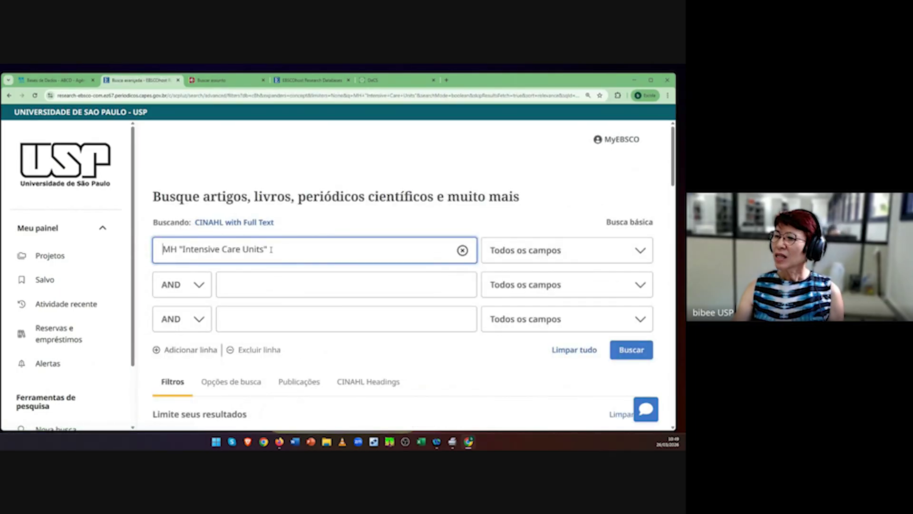
pyautogui.moveTo(270, 250); pyautogui.dragTo(180, 258)
pyautogui.hotkey('ctrl', 'c')
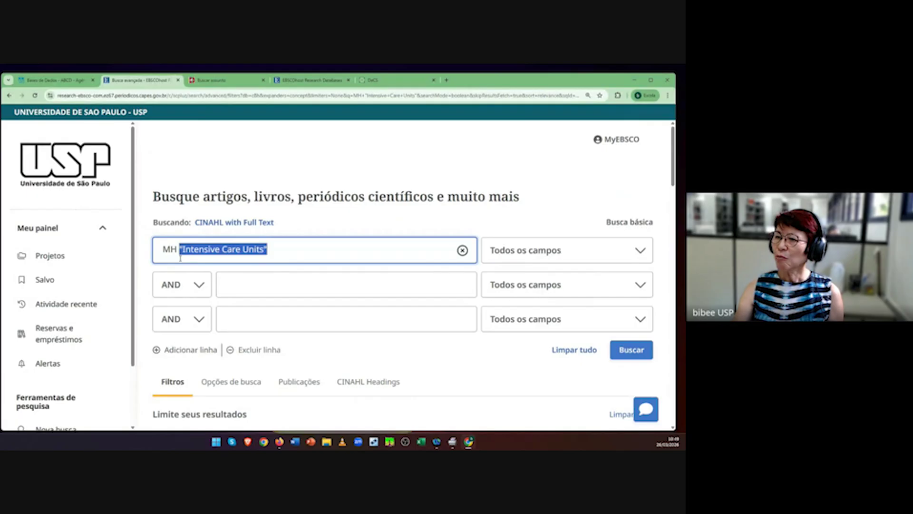
# Step: Set both the second and third rows to combine with OR
pyautogui.click(195, 295)
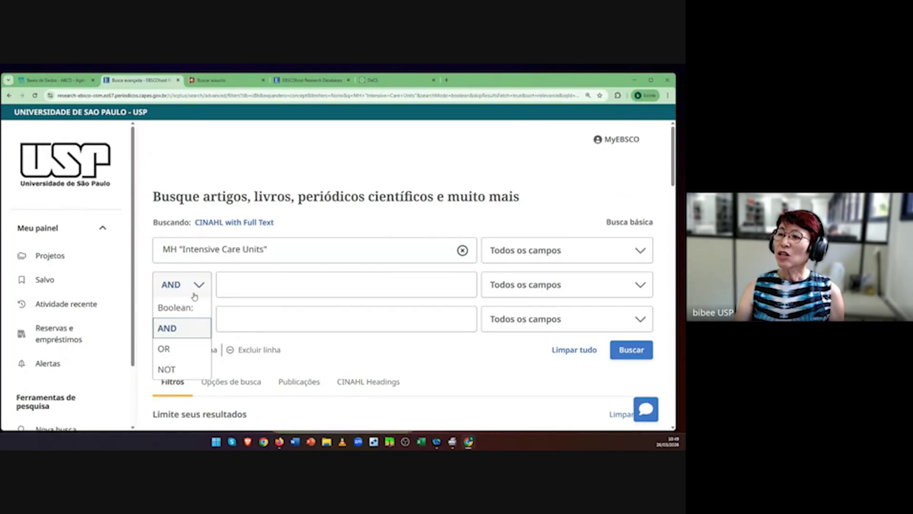
pyautogui.click(165, 349)
pyautogui.click(199, 327)
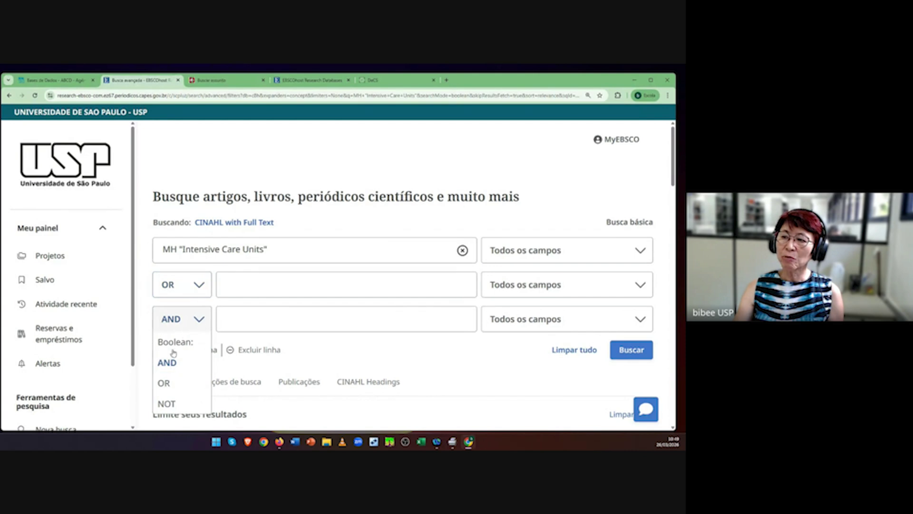
pyautogui.click(168, 388)
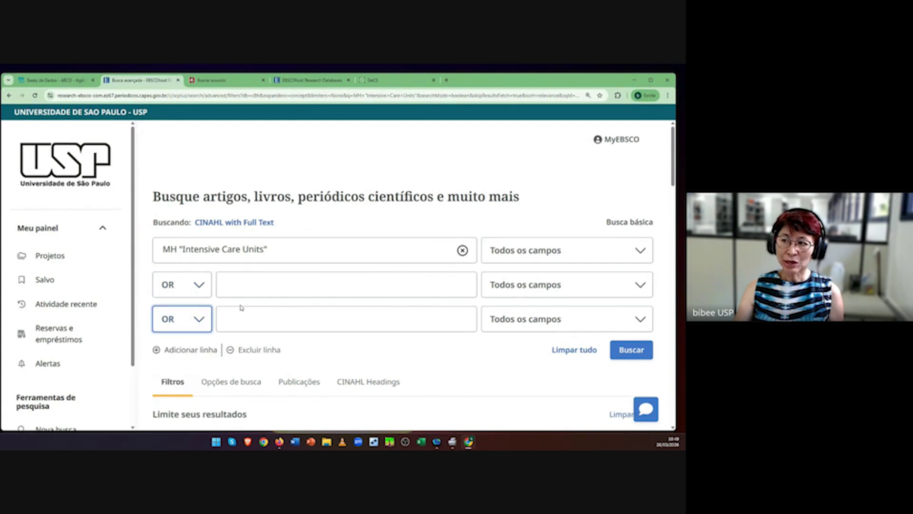
pyautogui.click(235, 284)
# Step: Fill row two with the intensive care and critical care synonyms, each phrase wrapped in quotes
pyautogui.hotkey('ctrl', 'v')
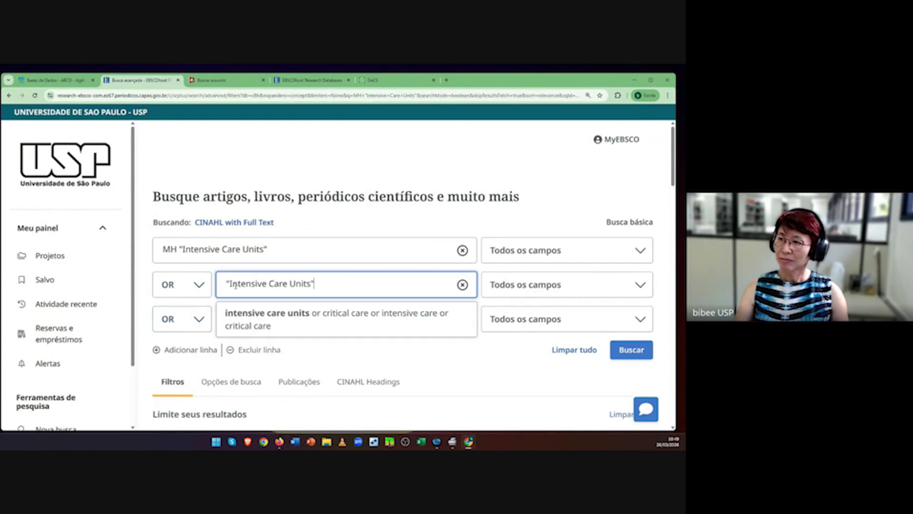
pyautogui.click(405, 322)
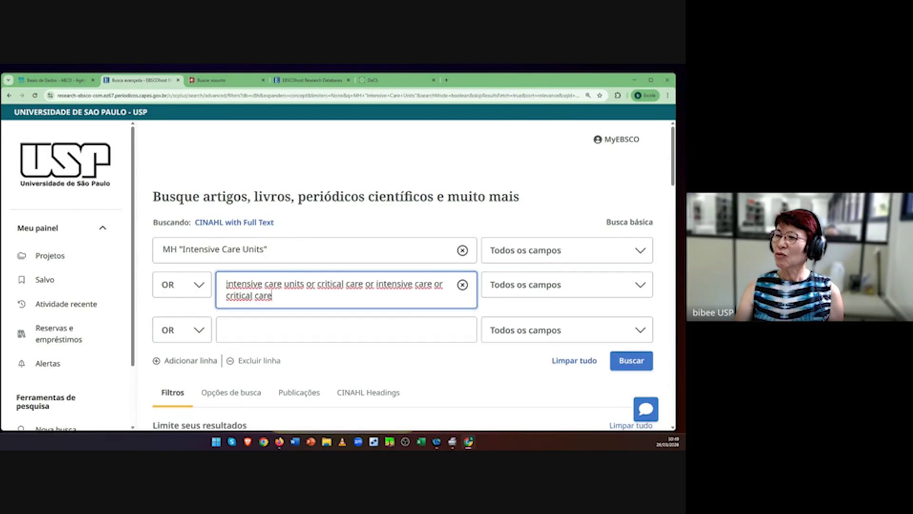
pyautogui.write('"')
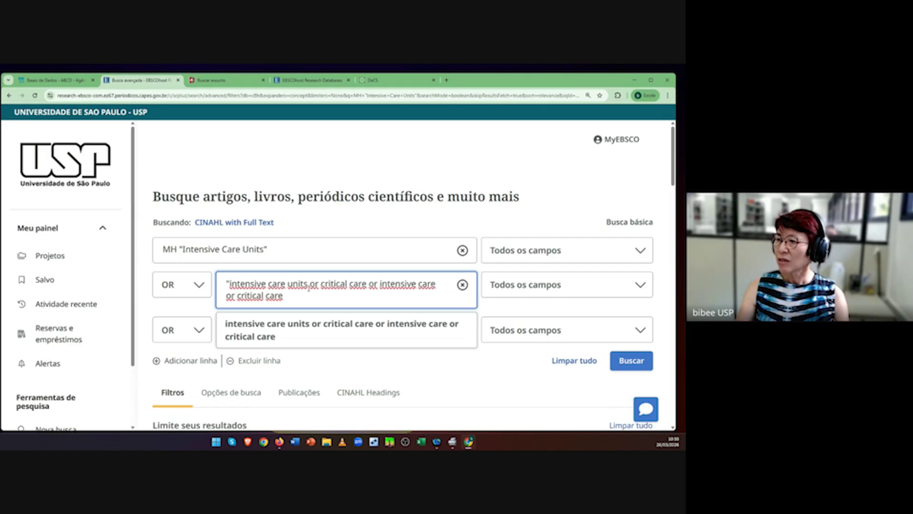
pyautogui.write('"')
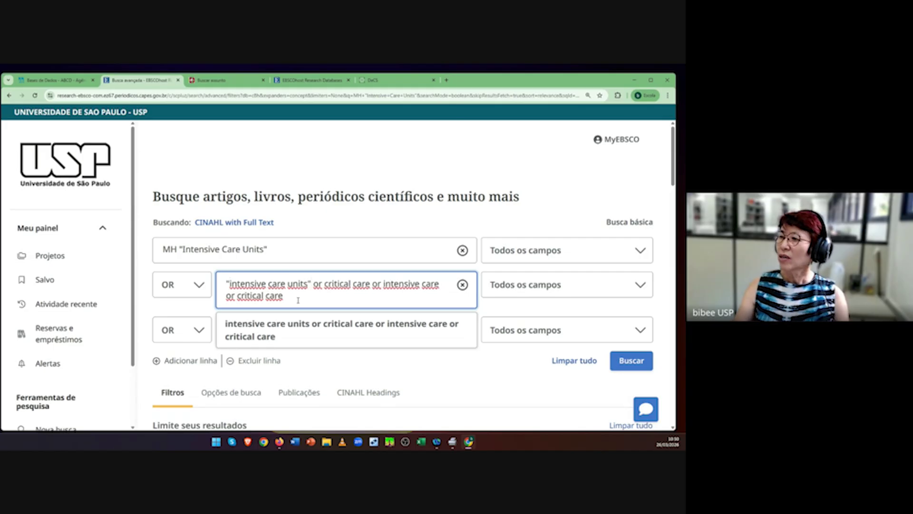
pyautogui.press('Right')
pyautogui.press('Right')
pyautogui.press('Right')
pyautogui.press('Right')
pyautogui.write('"')
pyautogui.click(375, 286)
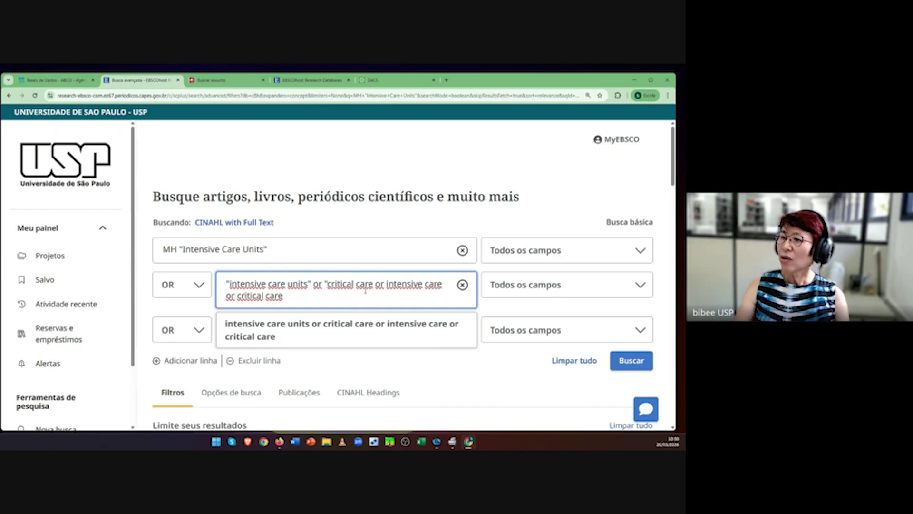
pyautogui.click(386, 284)
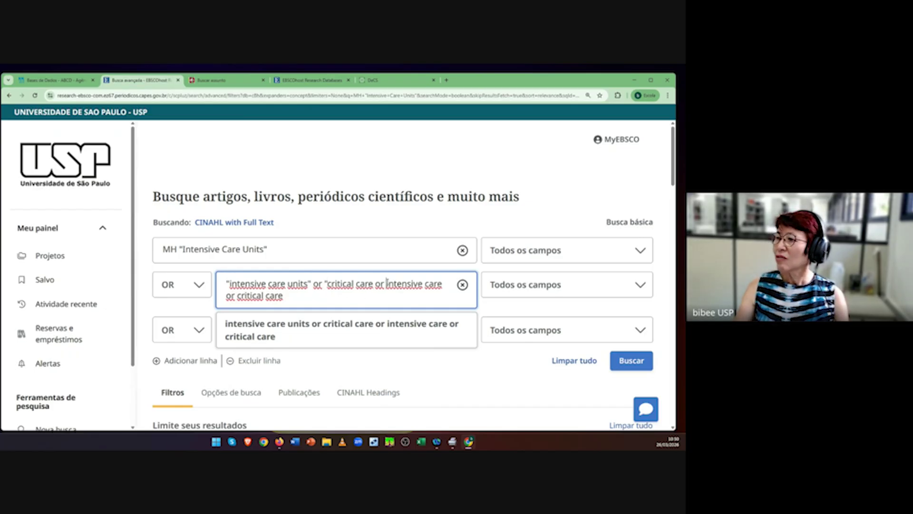
pyautogui.write('"')
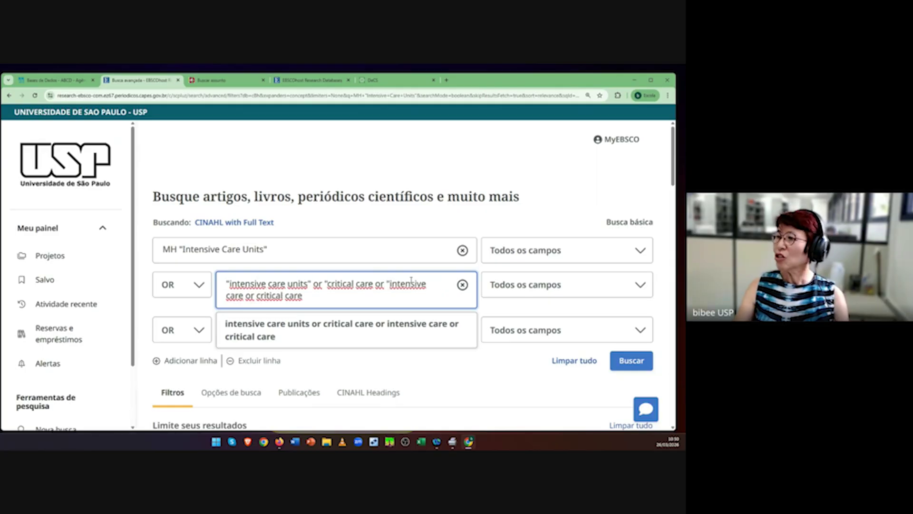
pyautogui.click(243, 295)
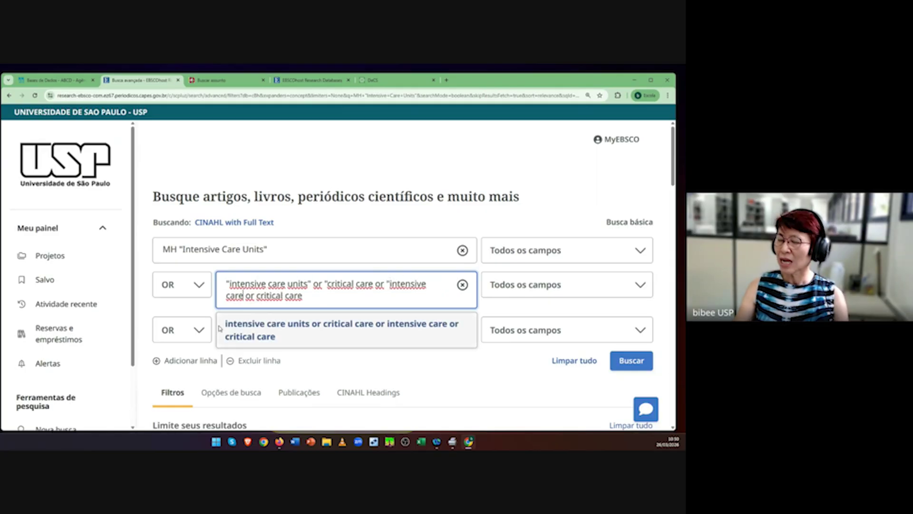
pyautogui.write('"')
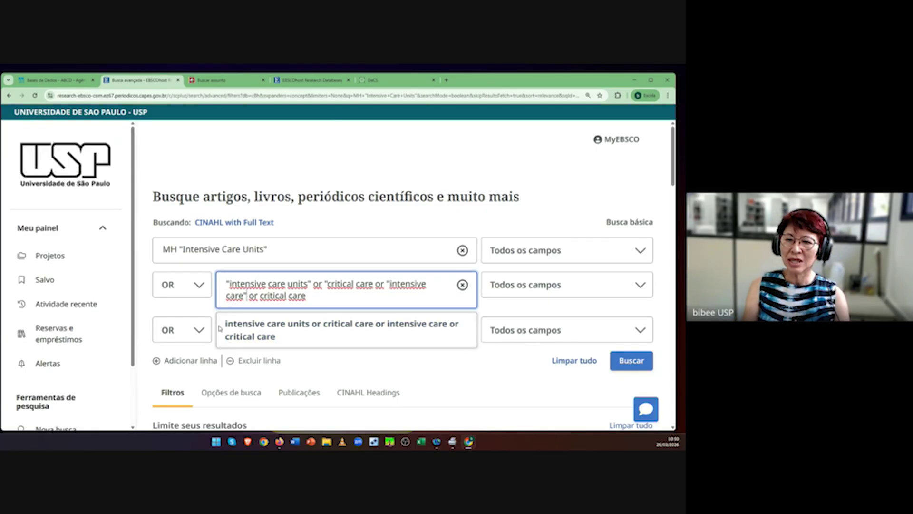
pyautogui.press('Right')
pyautogui.press('Right')
pyautogui.press('Right')
pyautogui.press('Right')
pyautogui.write('"')
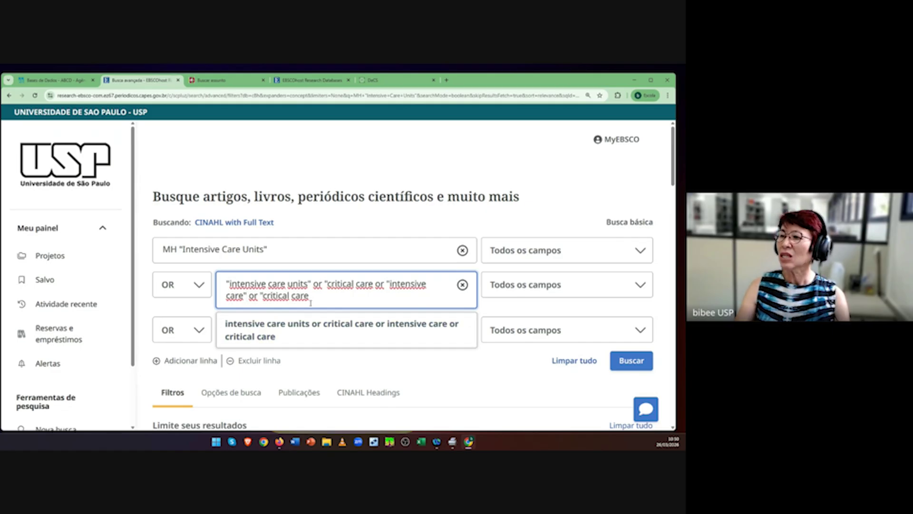
pyautogui.click(309, 296)
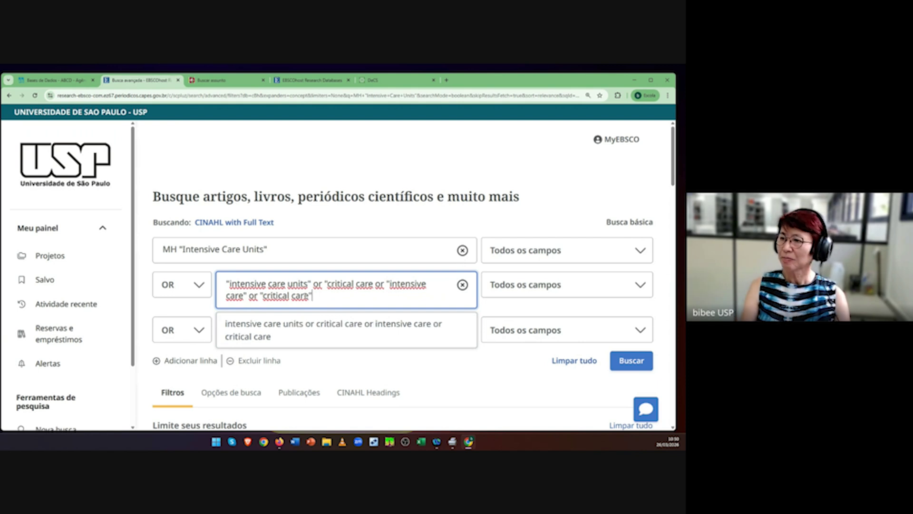
pyautogui.write('"')
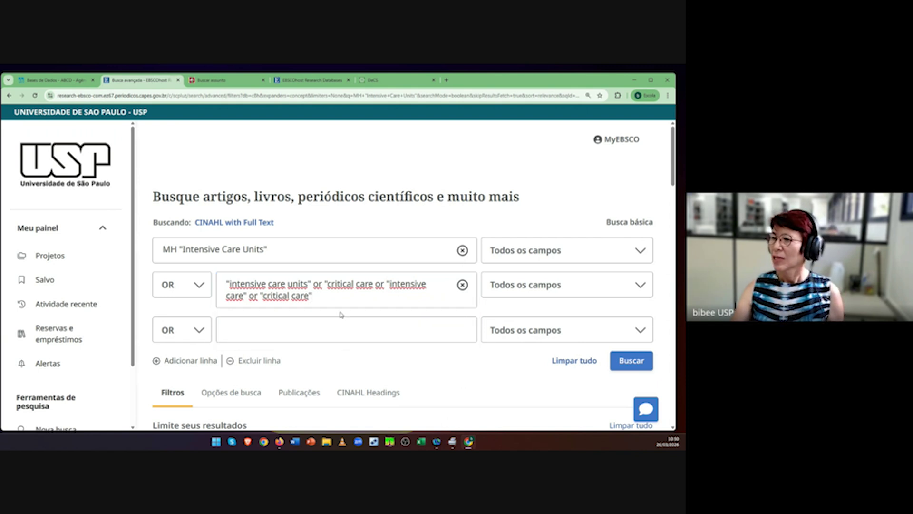
pyautogui.moveTo(313, 296); pyautogui.dragTo(227, 282)
pyautogui.hotkey('ctrl', 'c')
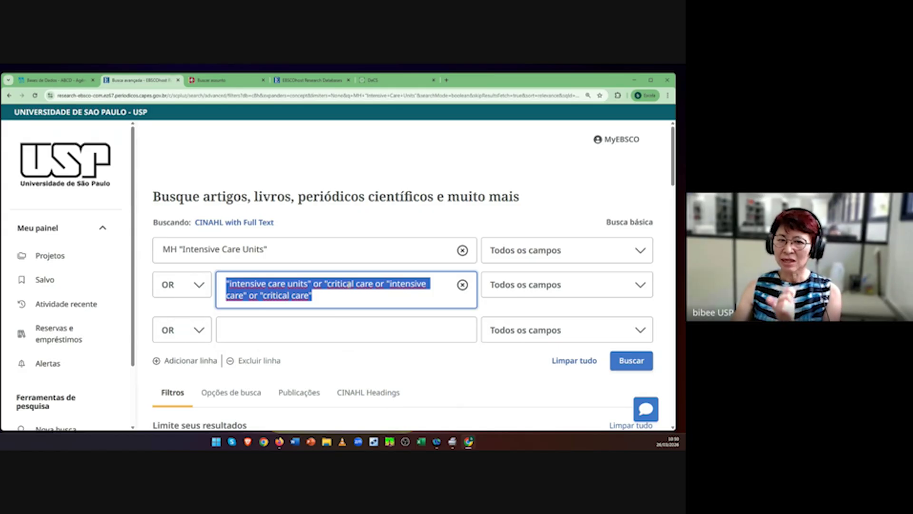
# Step: Search row two in Title or Abstract (XB) and paste the same synonyms into row three, searched in Subject (SU)
pyautogui.click(639, 285)
pyautogui.scroll(-1, 568, 349)
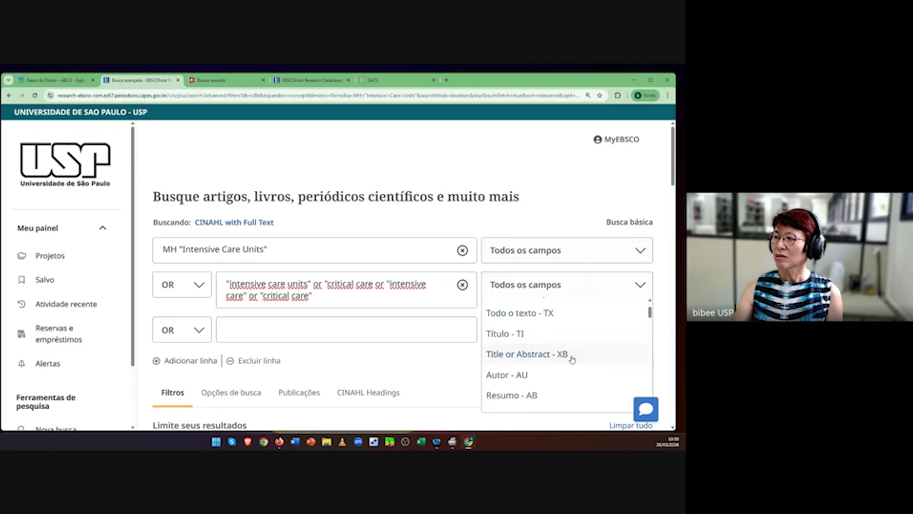
pyautogui.click(570, 360)
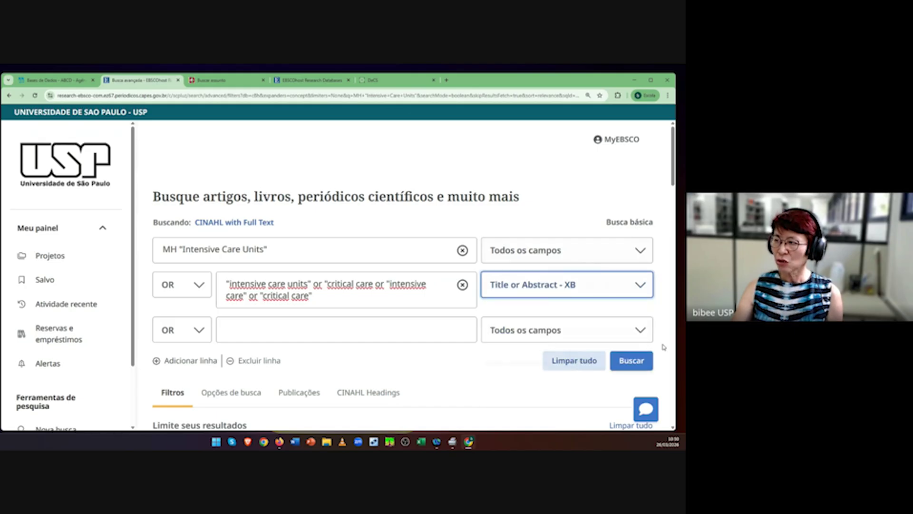
pyautogui.click(642, 338)
pyautogui.scroll(-3, 589, 373)
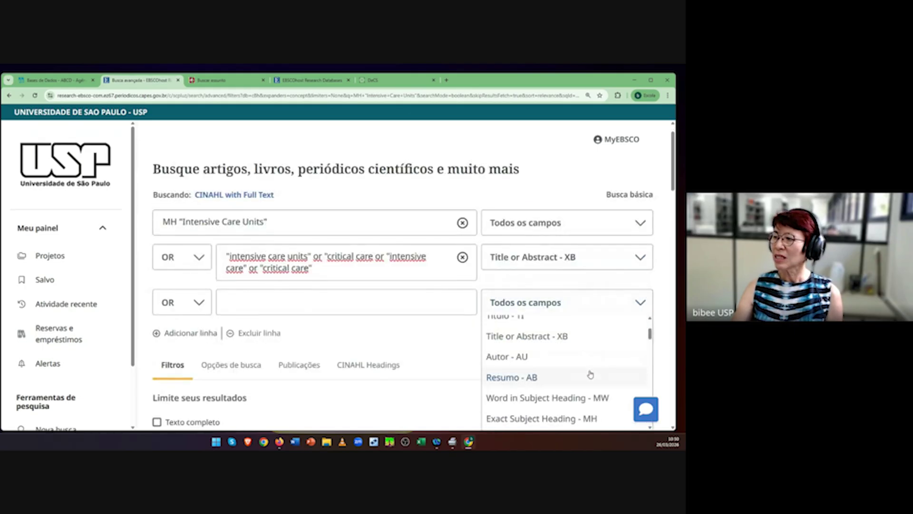
pyautogui.click(531, 374)
pyautogui.click(251, 300)
pyautogui.hotkey('ctrl', 'v')
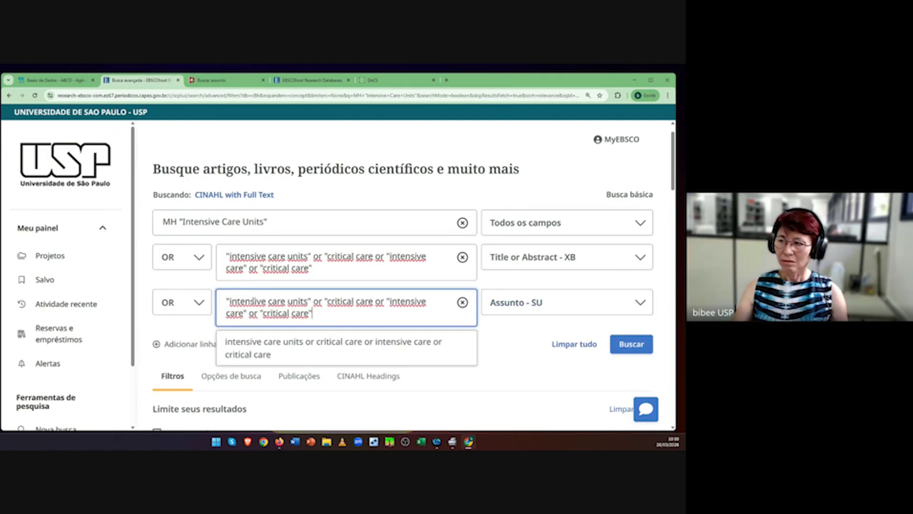
pyautogui.click(518, 365)
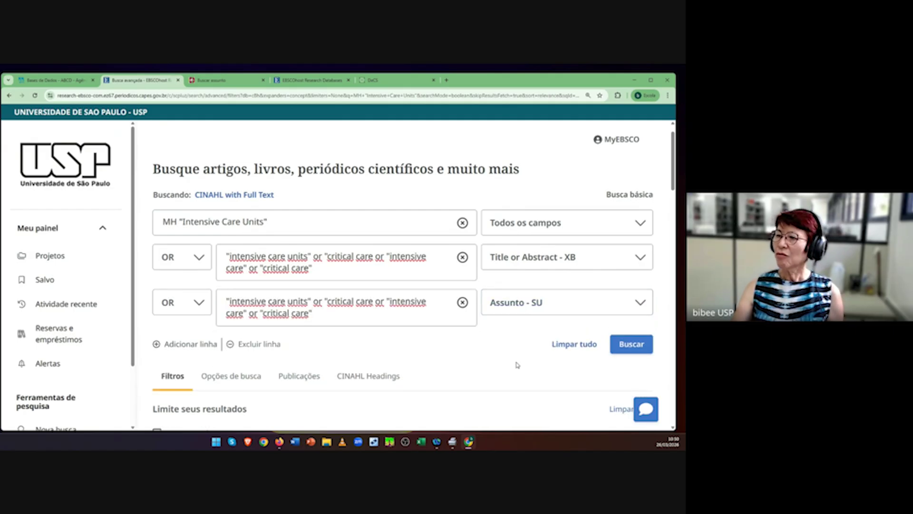
# Step: Run the combined intensive care search (87,071 results) and check it against S7 in the search history
pyautogui.click(629, 349)
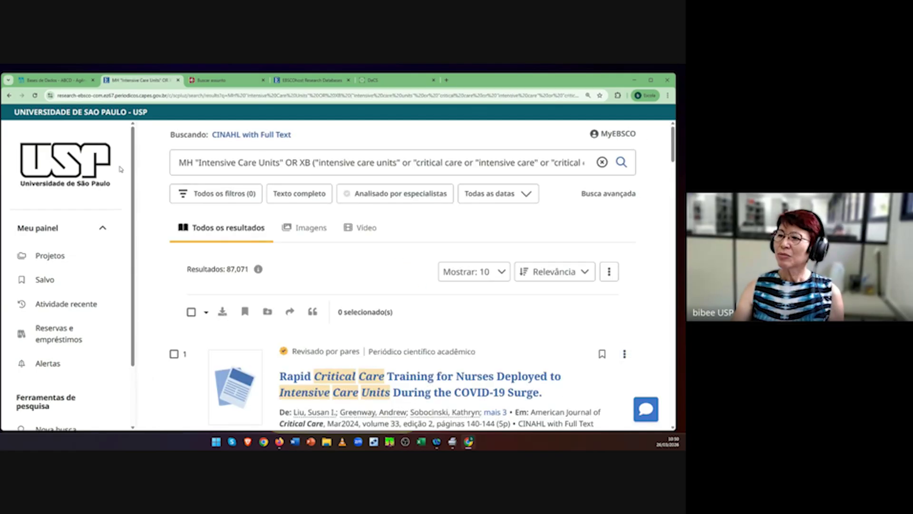
pyautogui.moveTo(226, 268); pyautogui.dragTo(250, 270)
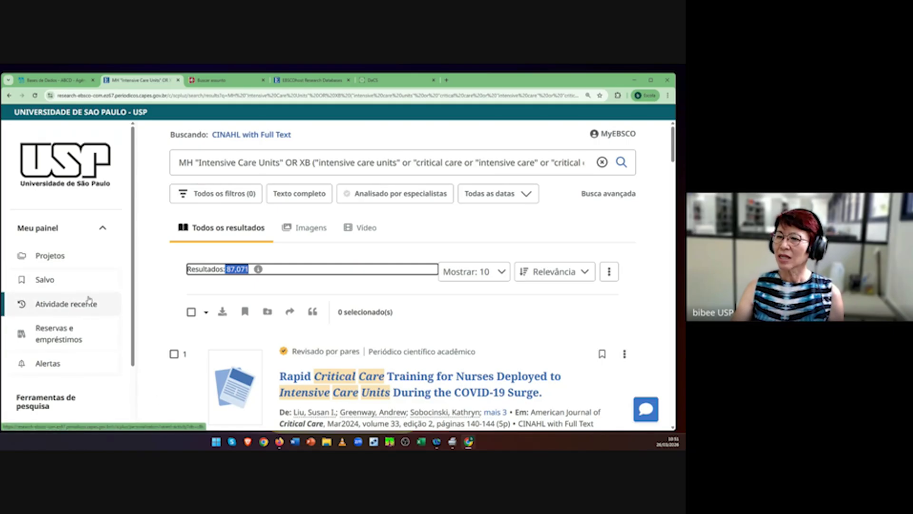
pyautogui.click(58, 310)
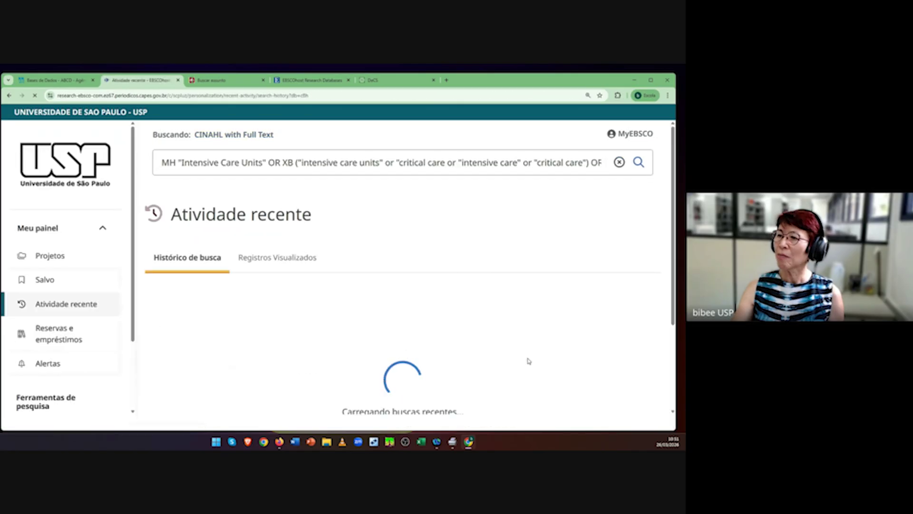
pyautogui.scroll(-4, 525, 360)
pyautogui.scroll(-6, 525, 361)
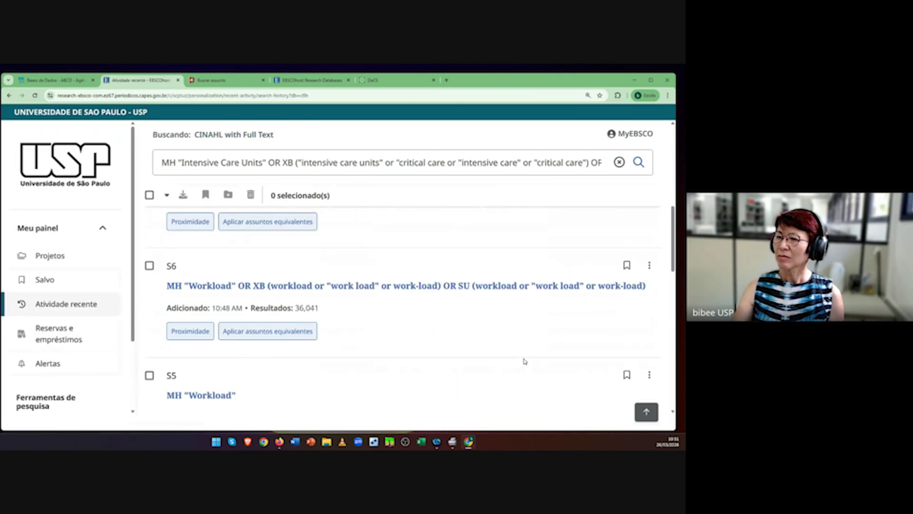
pyautogui.scroll(6, 524, 361)
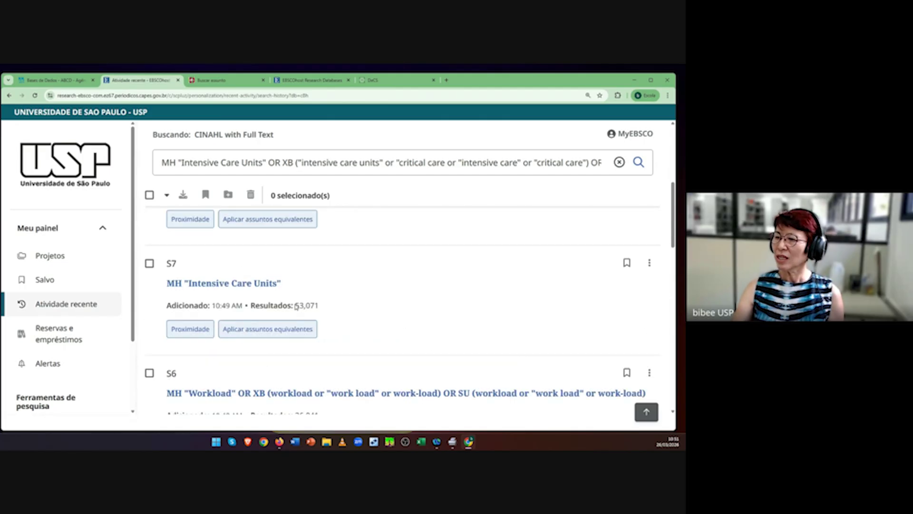
pyautogui.moveTo(295, 305); pyautogui.dragTo(327, 310)
pyautogui.scroll(5, 560, 336)
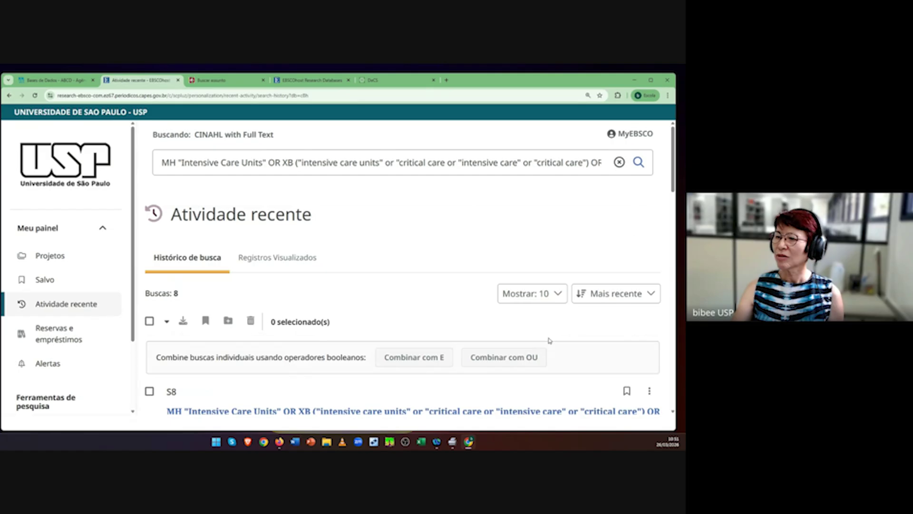
pyautogui.scroll(-1, 551, 340)
pyautogui.scroll(1, 333, 361)
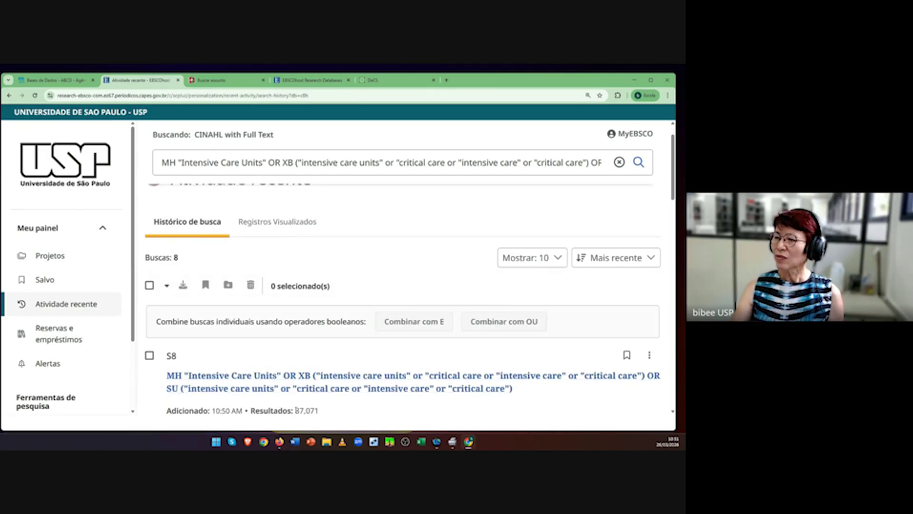
pyautogui.moveTo(295, 410); pyautogui.dragTo(333, 409)
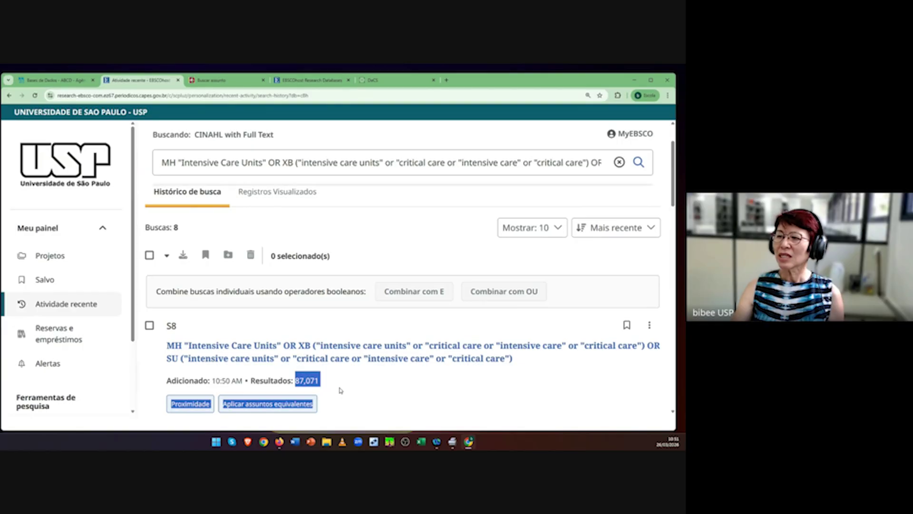
pyautogui.click(377, 394)
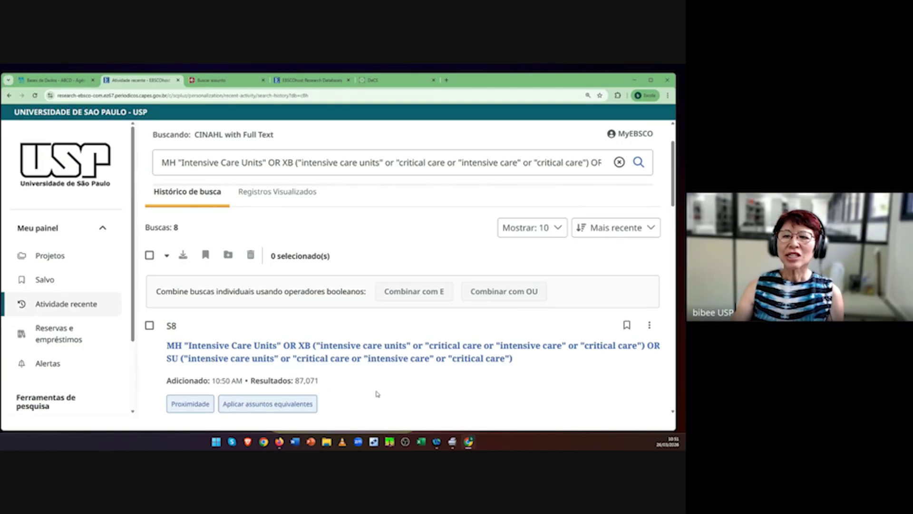
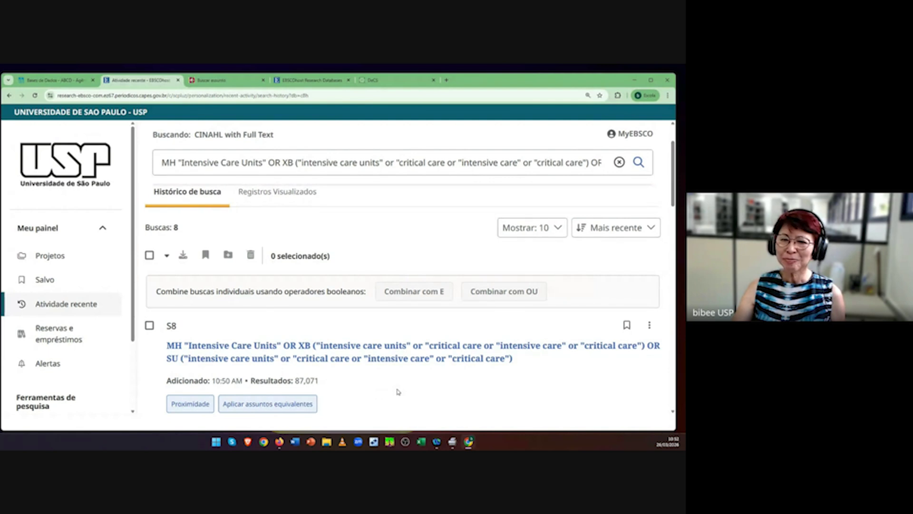
# Step: Reload the recent search history and review the numbered searches
pyautogui.scroll(-2, 398, 391)
pyautogui.scroll(2, 397, 391)
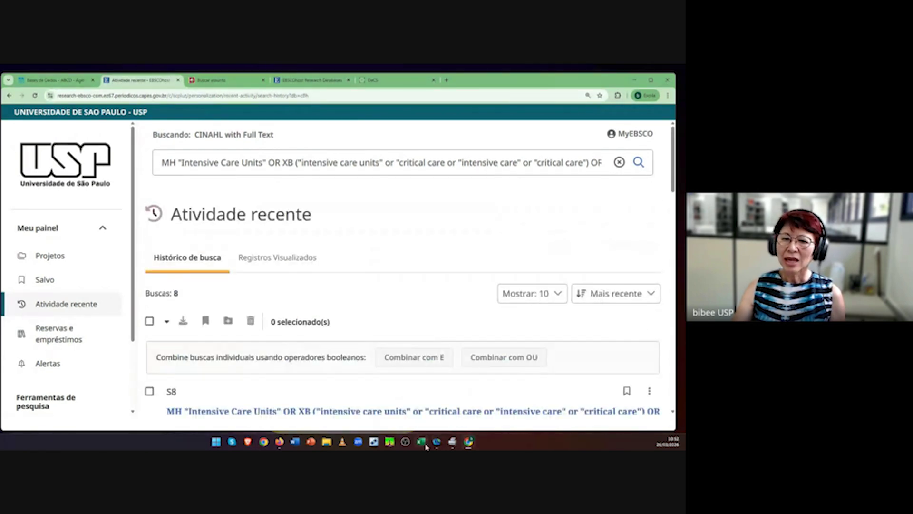
pyautogui.moveTo(437, 443)
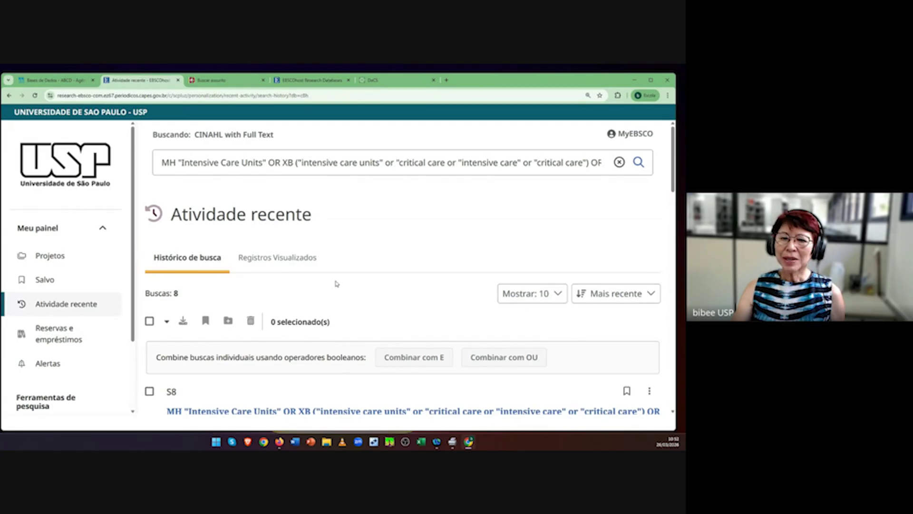
pyautogui.scroll(-2, 337, 272)
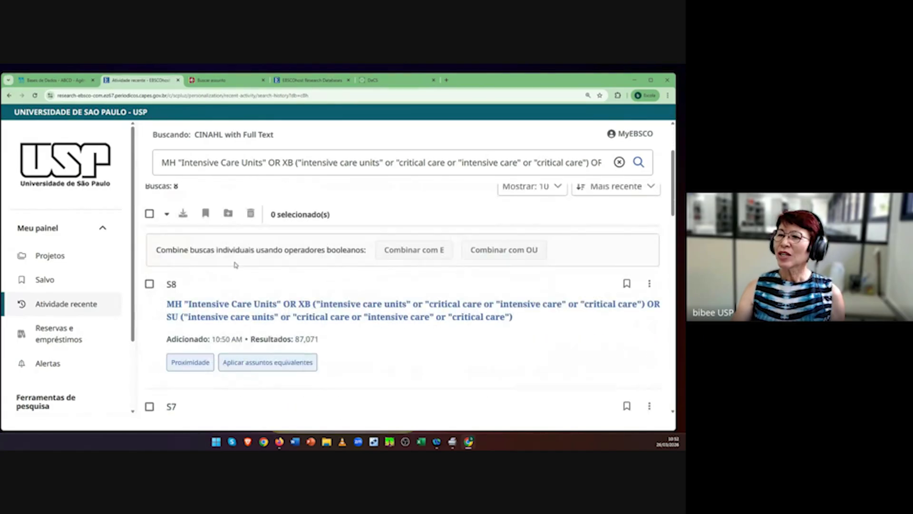
pyautogui.click(57, 308)
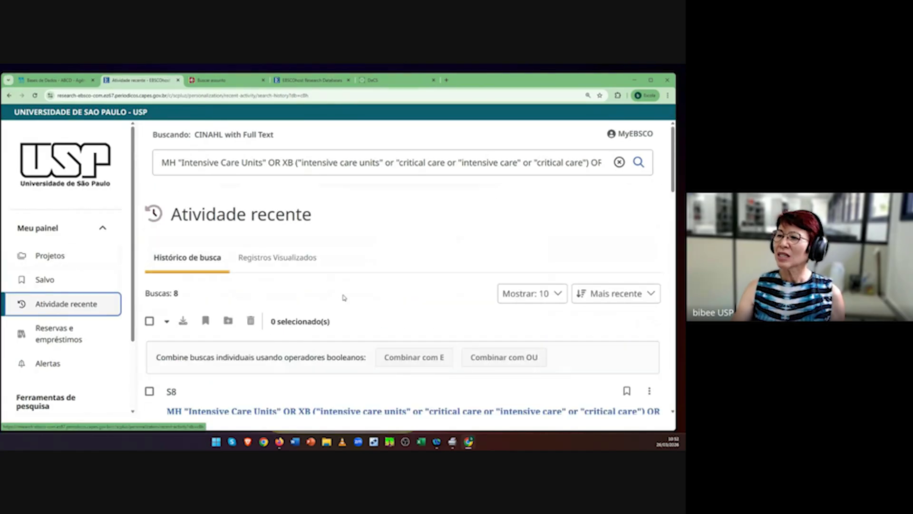
pyautogui.scroll(-3, 442, 285)
pyautogui.scroll(-4, 442, 287)
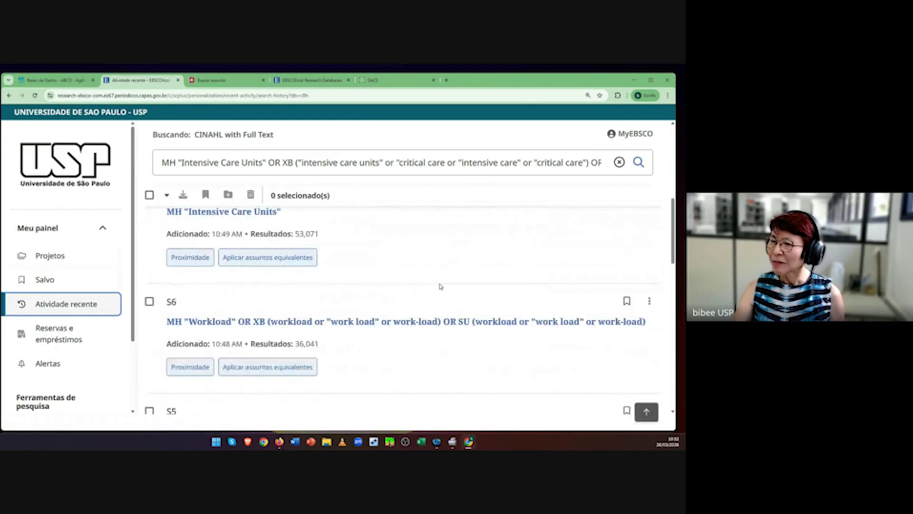
pyautogui.scroll(4, 442, 287)
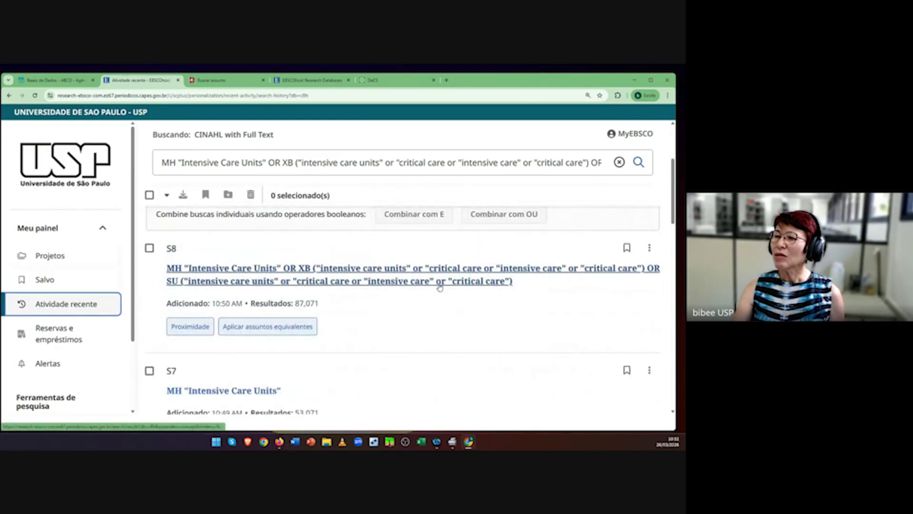
pyautogui.scroll(2, 441, 287)
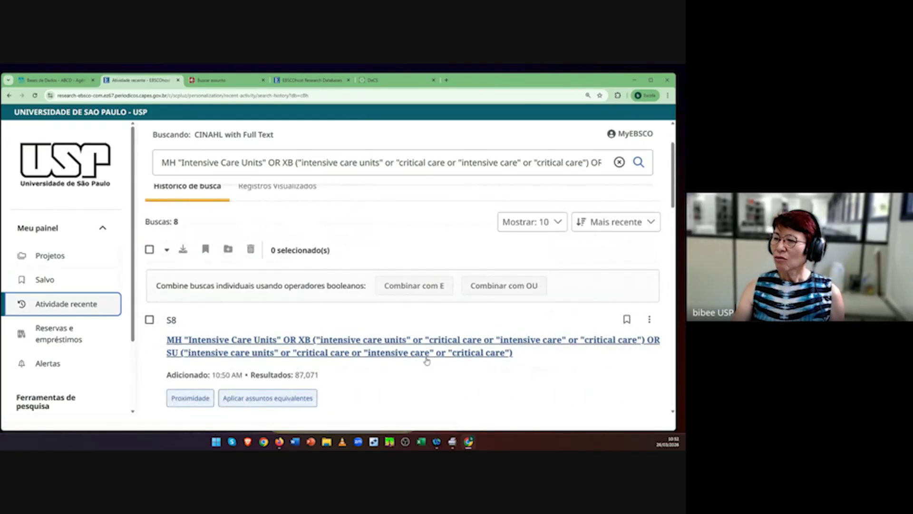
pyautogui.scroll(-5, 433, 359)
pyautogui.scroll(-1, 436, 360)
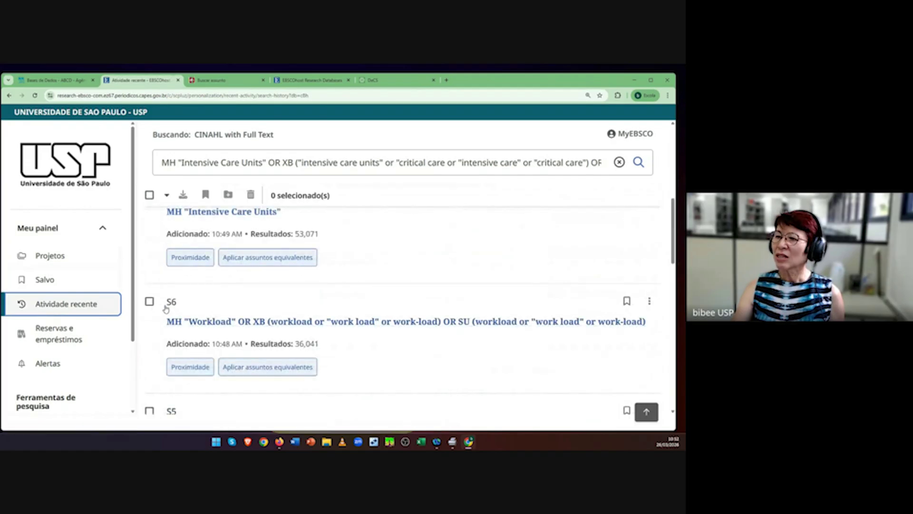
# Step: Combine S6 and S8 with AND, run it, and select the 1,523 result count
pyautogui.click(150, 301)
pyautogui.scroll(5, 495, 255)
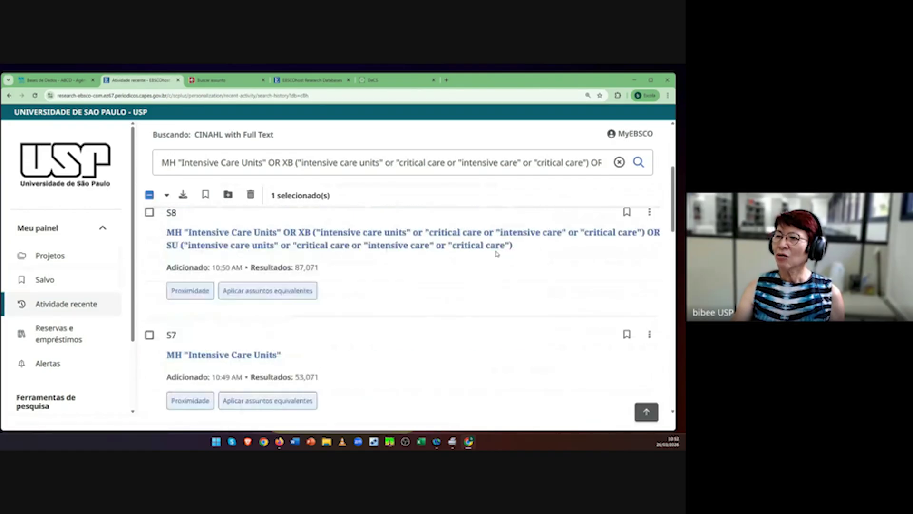
pyautogui.click(620, 161)
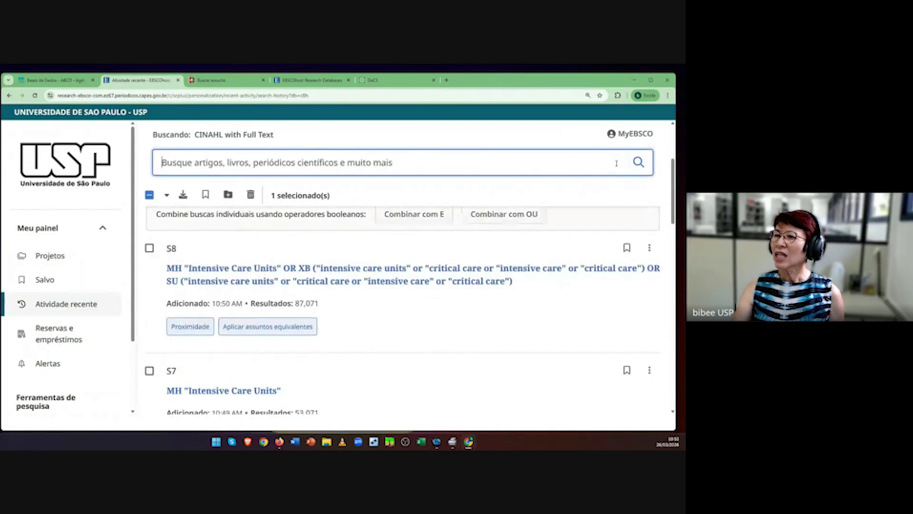
pyautogui.click(149, 249)
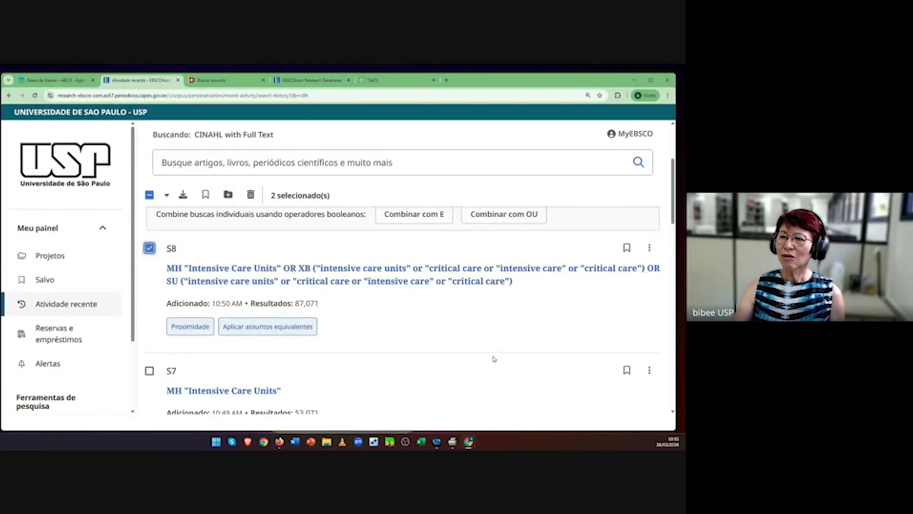
pyautogui.scroll(-3, 494, 358)
pyautogui.scroll(6, 493, 358)
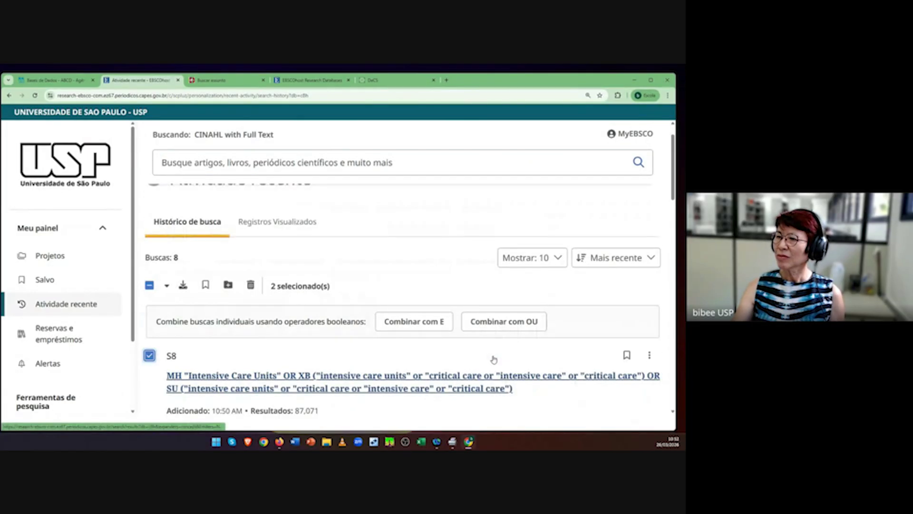
pyautogui.click(413, 322)
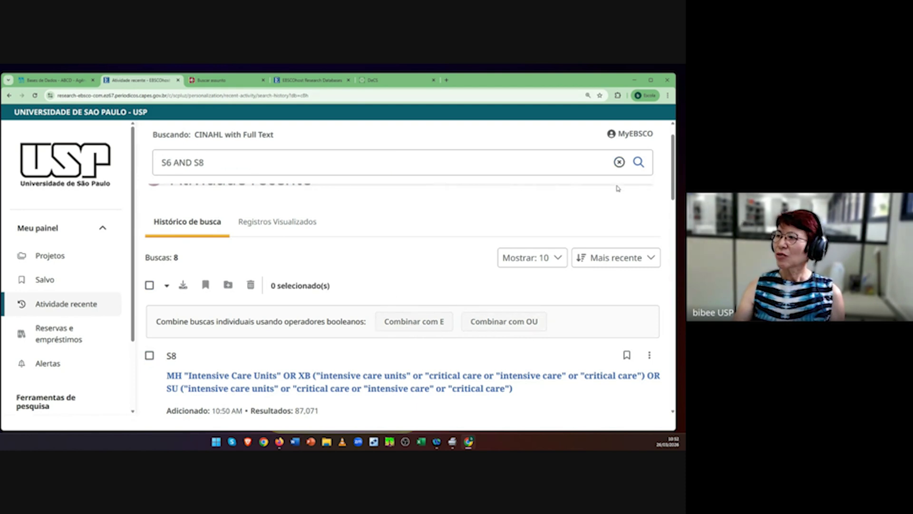
pyautogui.click(636, 168)
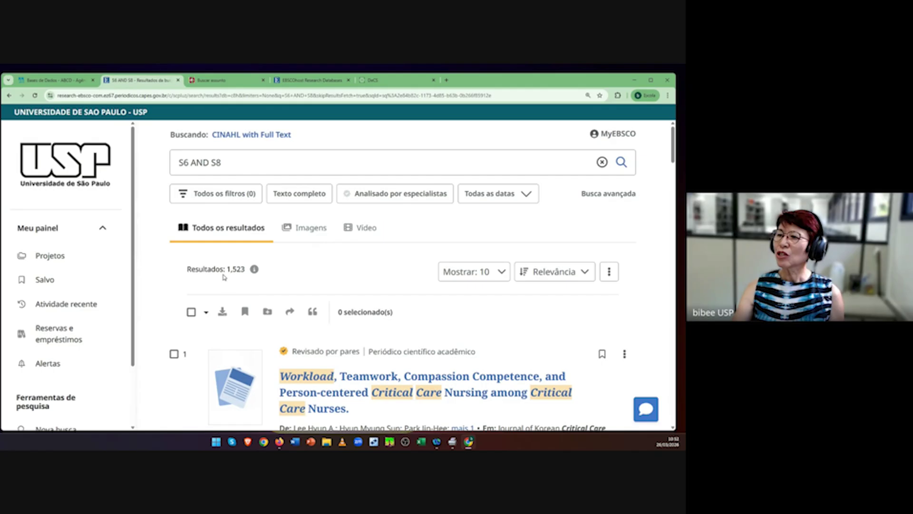
pyautogui.moveTo(228, 269); pyautogui.dragTo(248, 270)
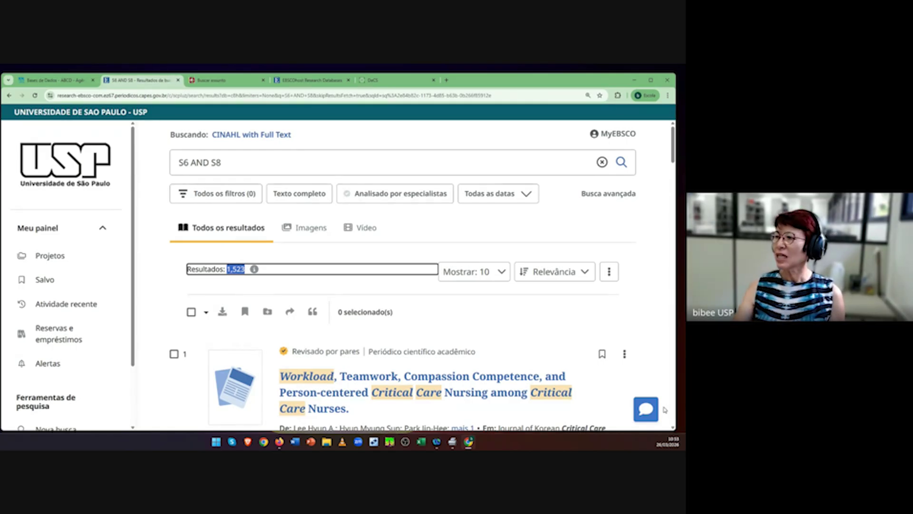
# Step: Filter the S6 AND S8 results to publication dates in the last 12 months, leaving 187
pyautogui.click(199, 193)
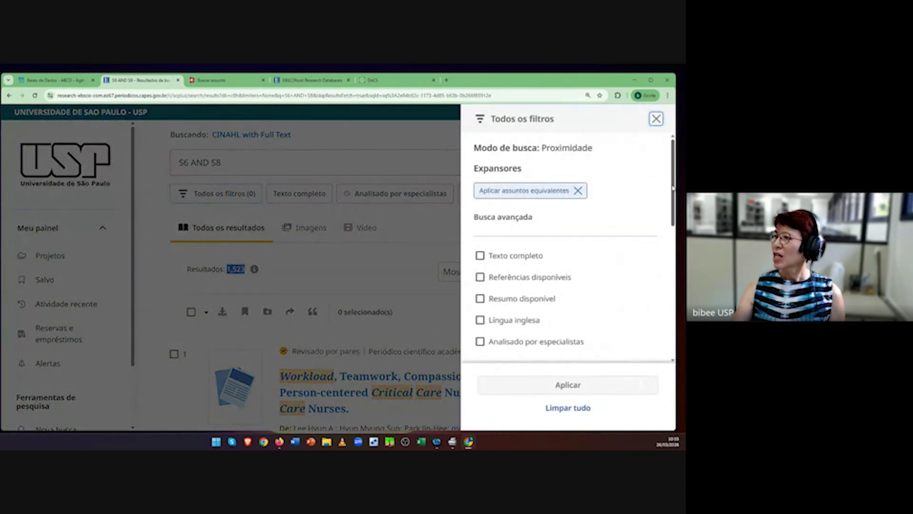
pyautogui.scroll(-4, 673, 190)
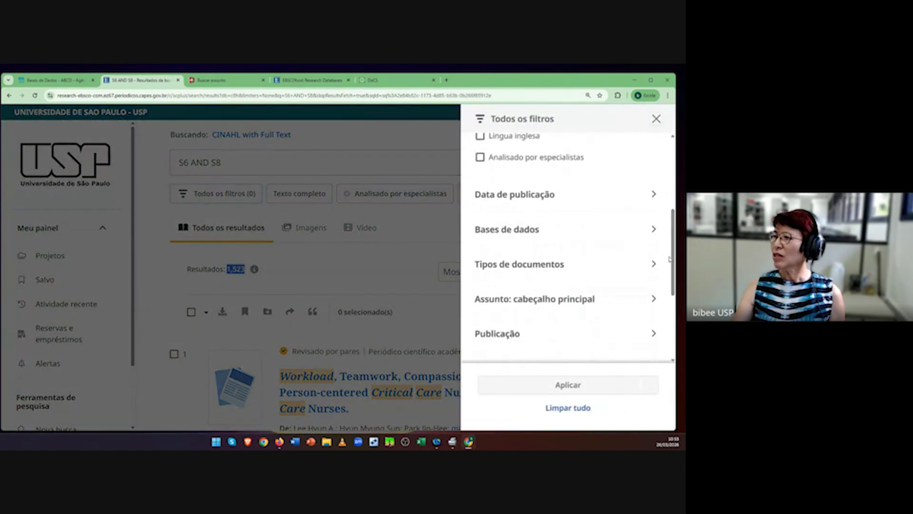
pyautogui.click(653, 196)
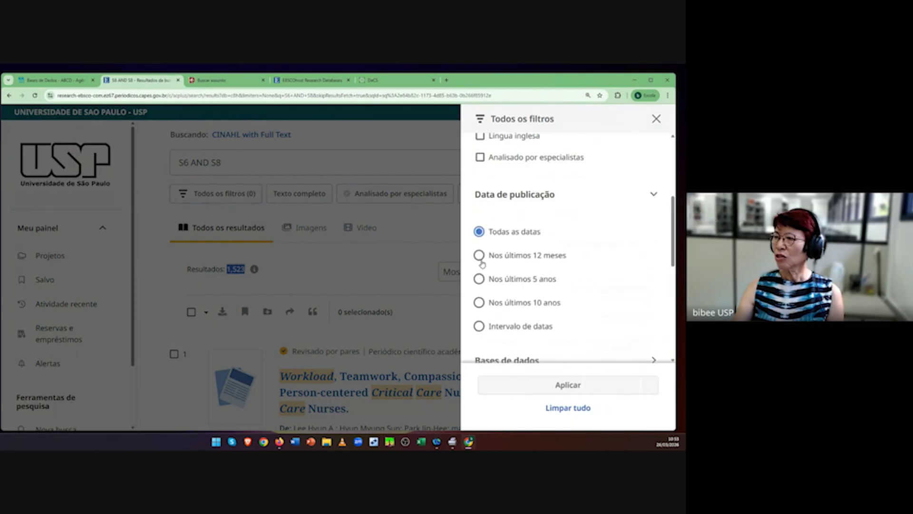
pyautogui.click(479, 256)
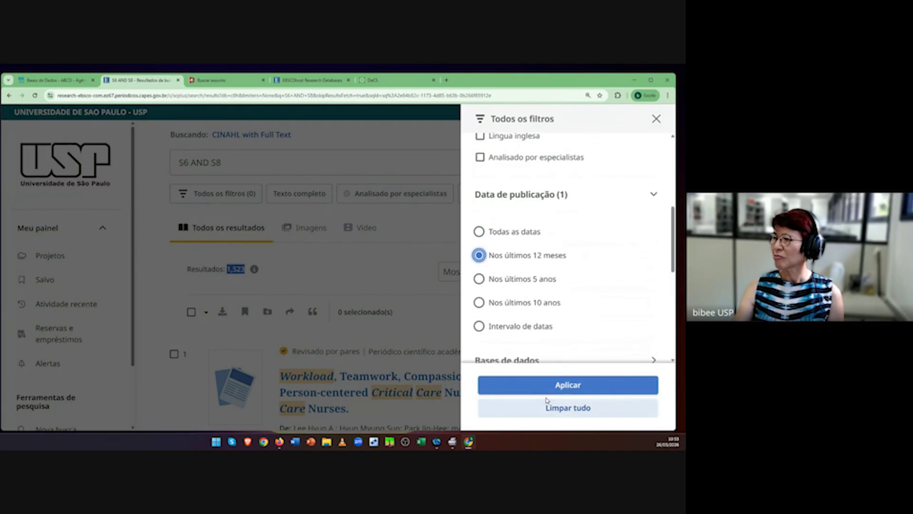
pyautogui.click(544, 385)
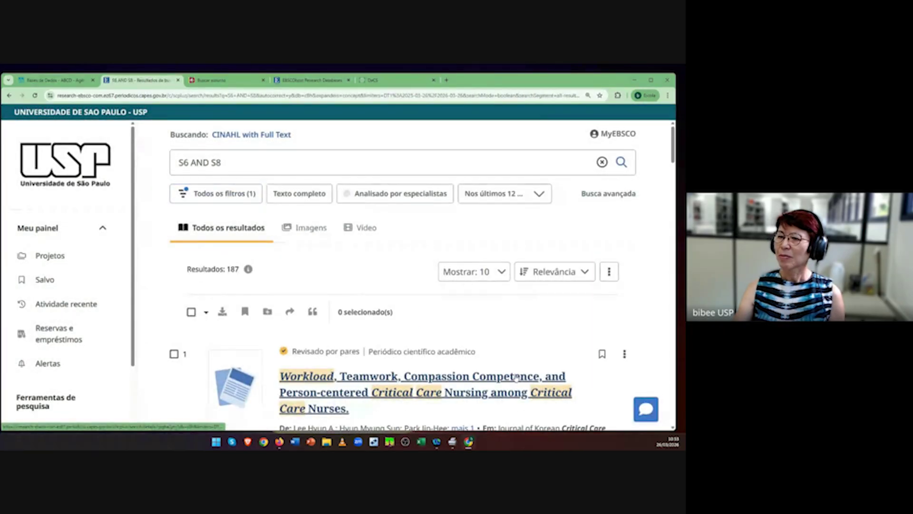
# Step: Show 50 results per page, keeping the Relevância sort order
pyautogui.scroll(-1, 550, 332)
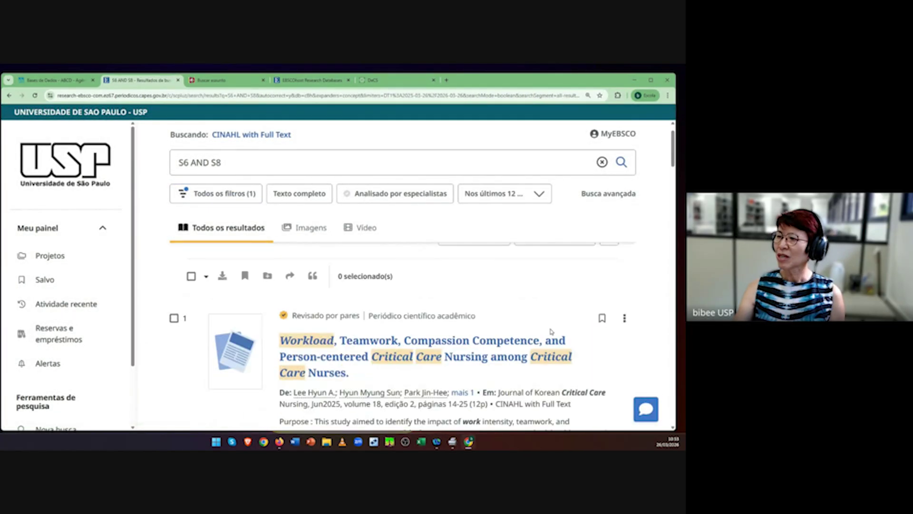
pyautogui.scroll(1, 550, 331)
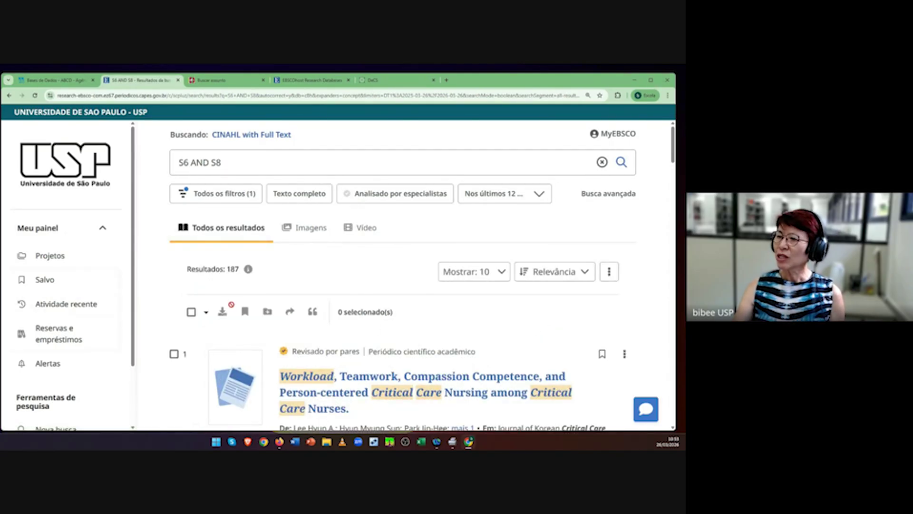
pyautogui.click(502, 278)
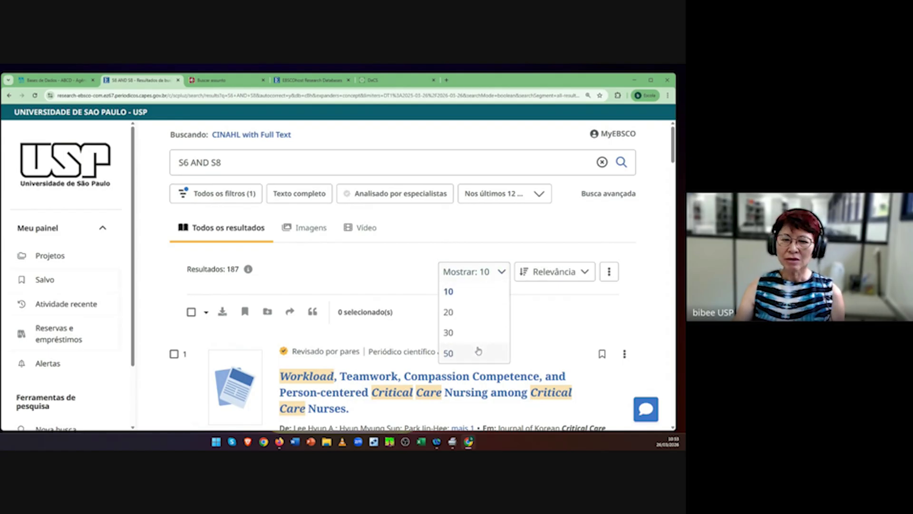
pyautogui.click(453, 357)
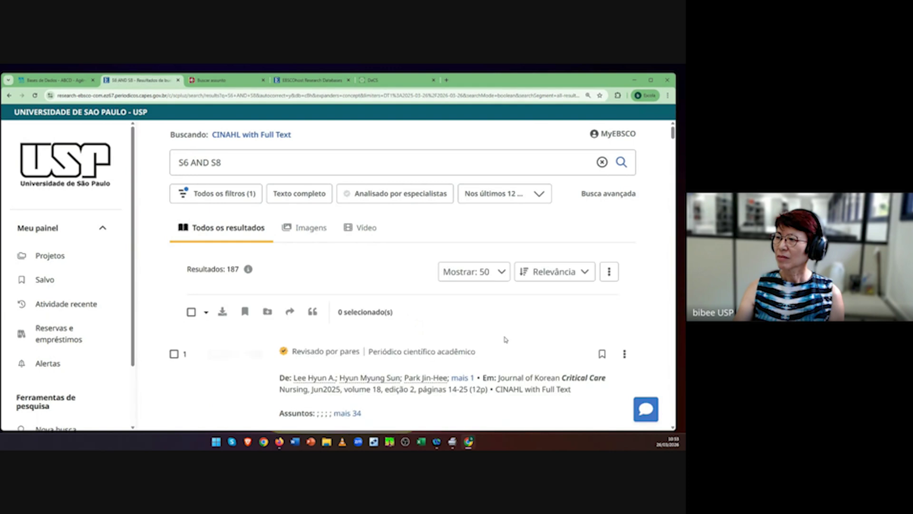
pyautogui.click(585, 275)
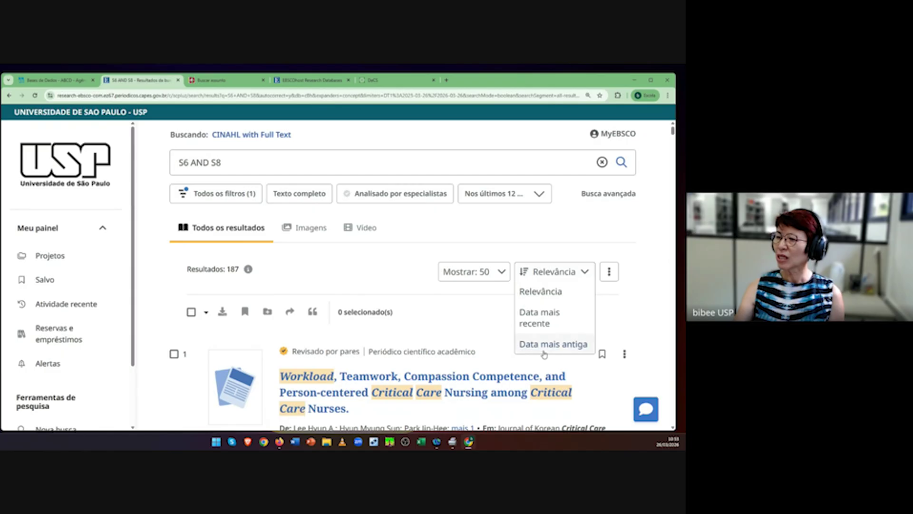
pyautogui.click(640, 300)
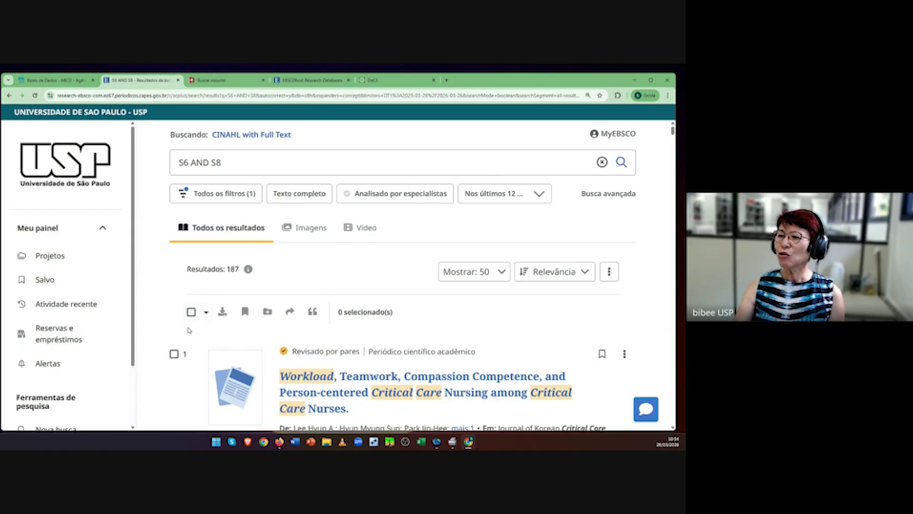
# Step: Select results 1 to 50 from the bulk selection options
pyautogui.click(206, 313)
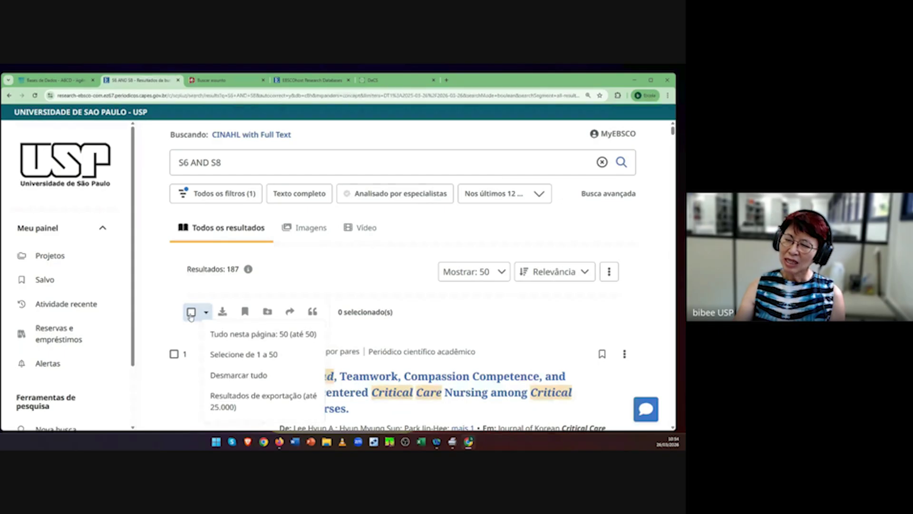
pyautogui.scroll(-5, 172, 402)
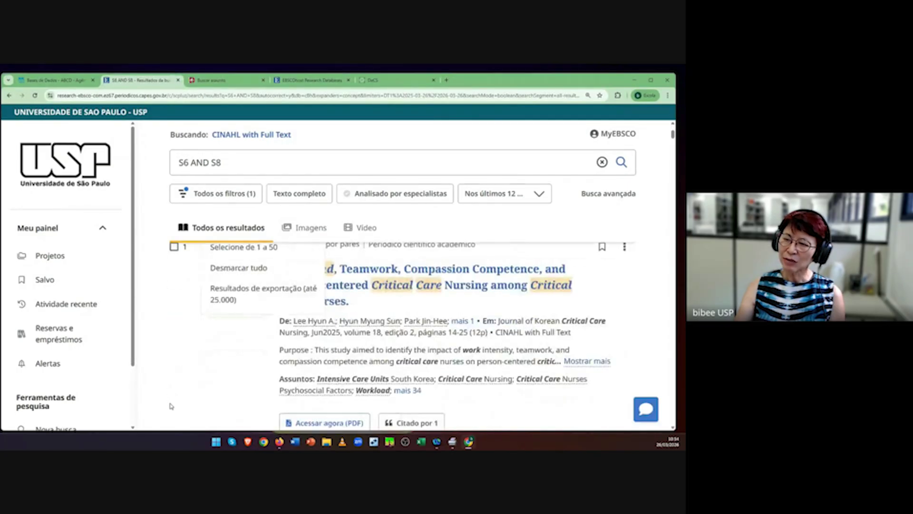
pyautogui.scroll(5, 172, 407)
pyautogui.scroll(1, 171, 407)
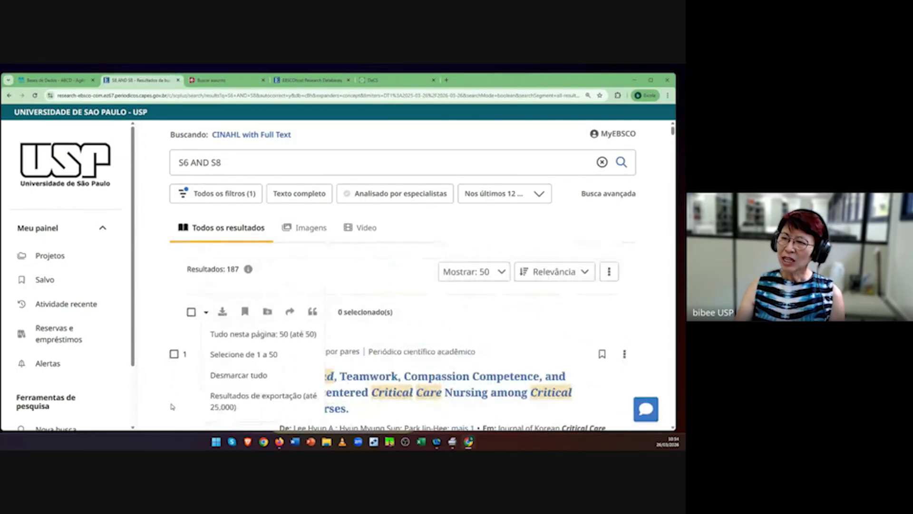
pyautogui.click(206, 314)
pyautogui.click(206, 314)
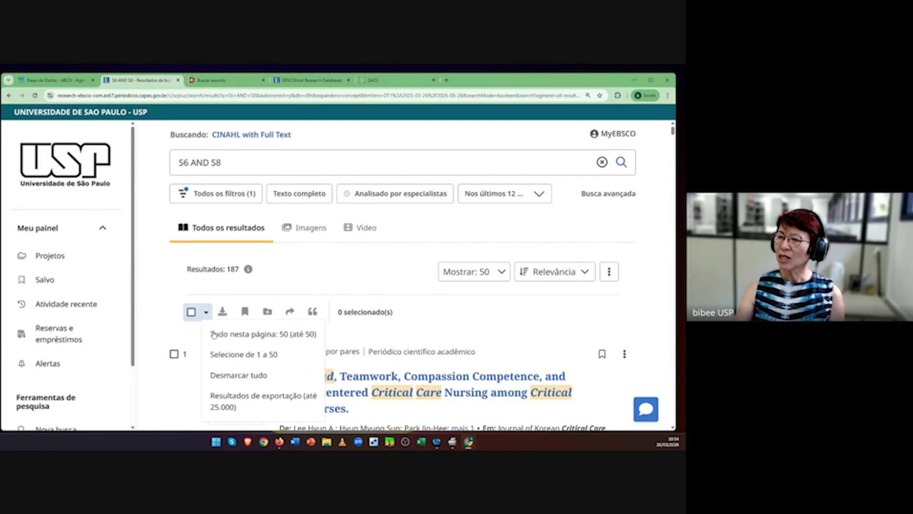
pyautogui.click(217, 354)
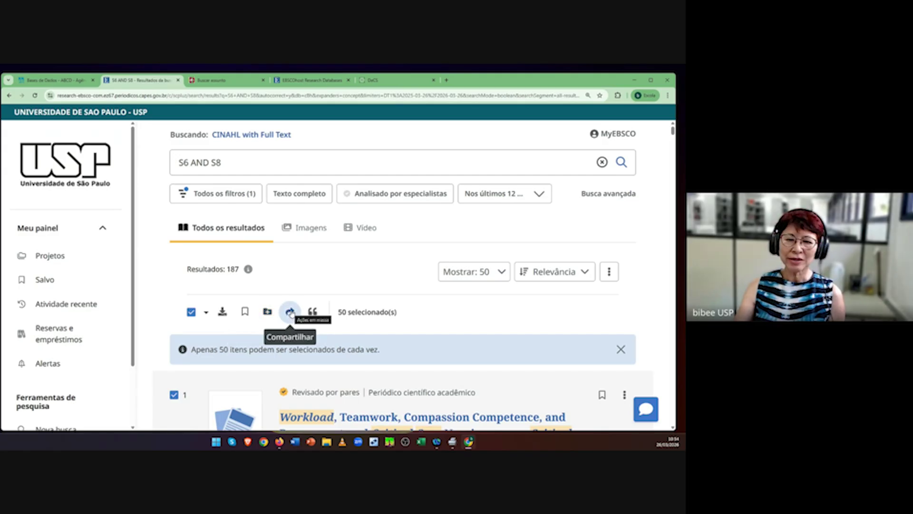
# Step: Share the selected records by e-mail, entering the recipient's e-mail address
pyautogui.click(290, 312)
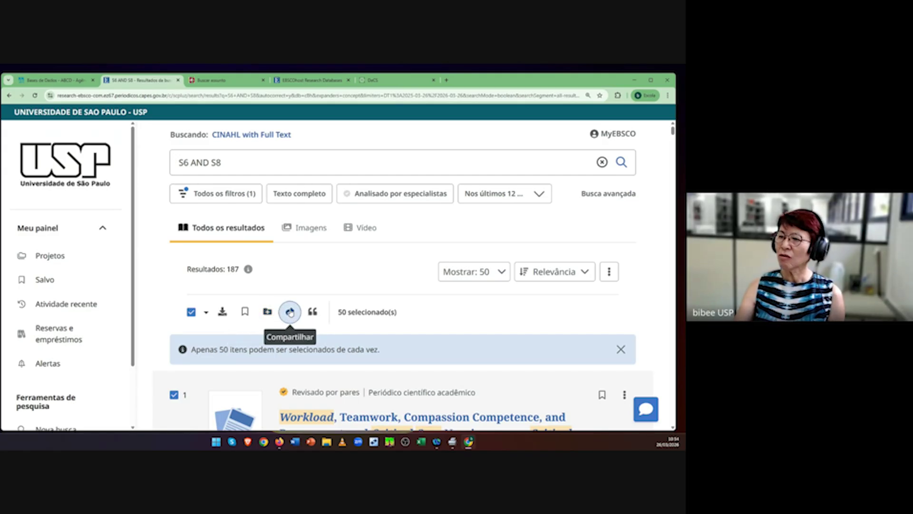
pyautogui.click(290, 312)
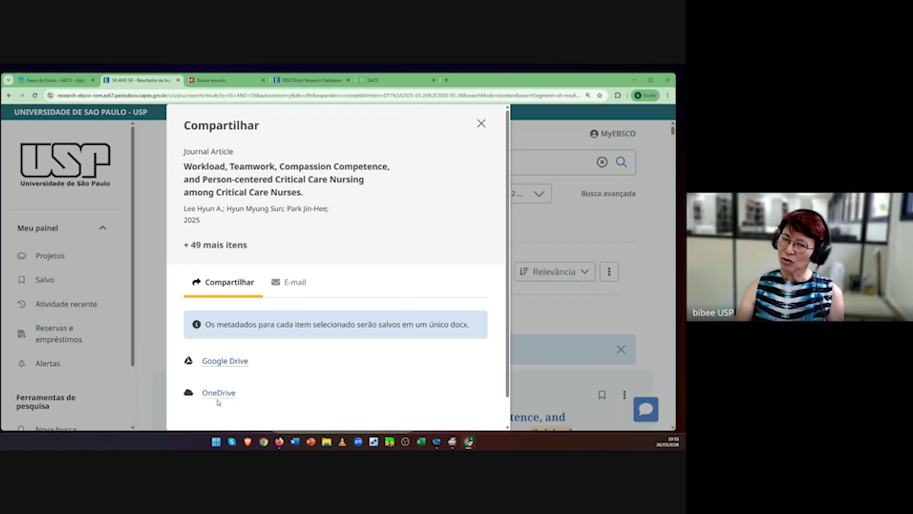
pyautogui.click(288, 283)
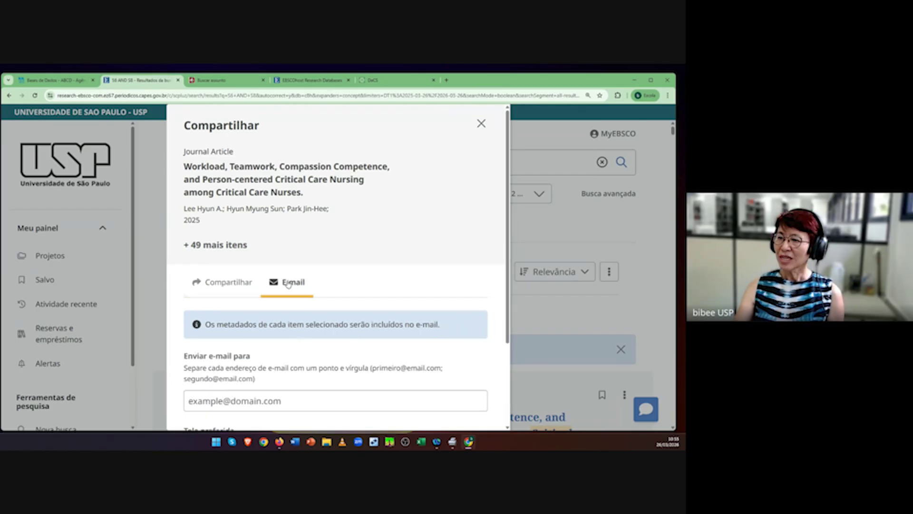
pyautogui.click(280, 401)
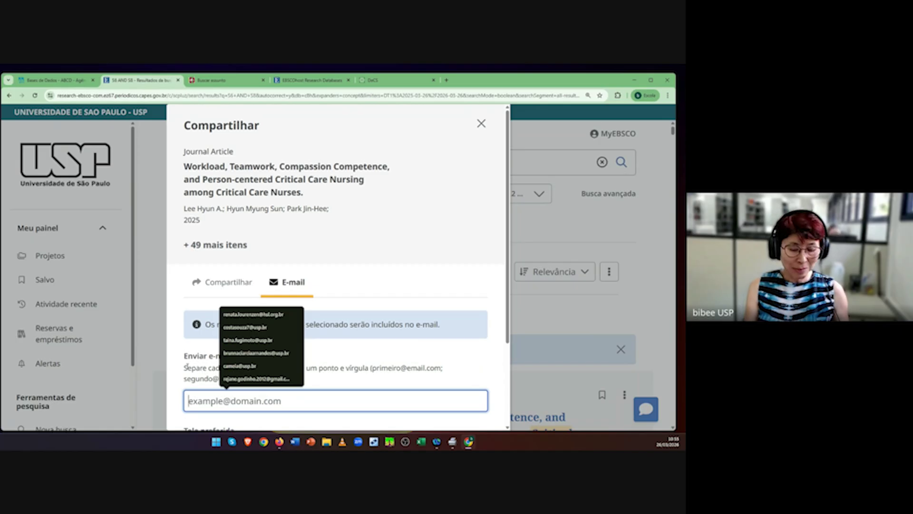
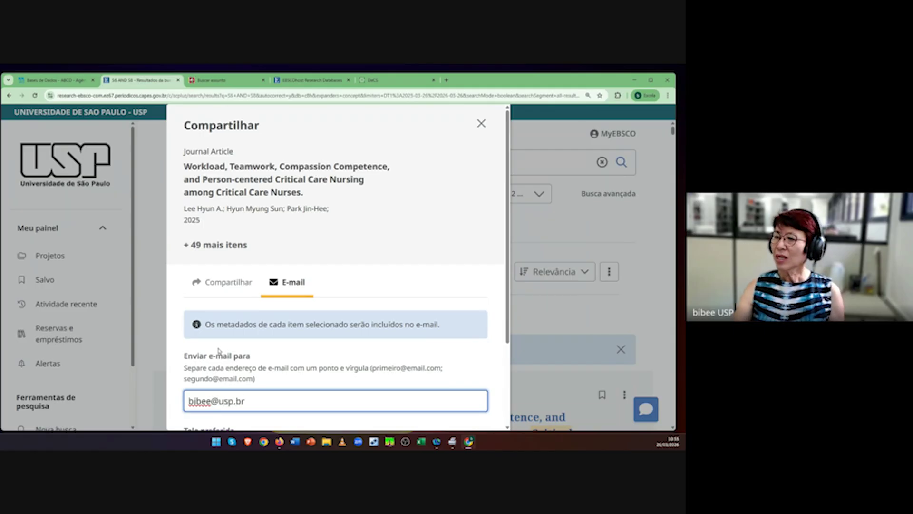
# Step: Set the e-mail format to Citação detalhada and include the Abstract field
pyautogui.scroll(-2, 333, 359)
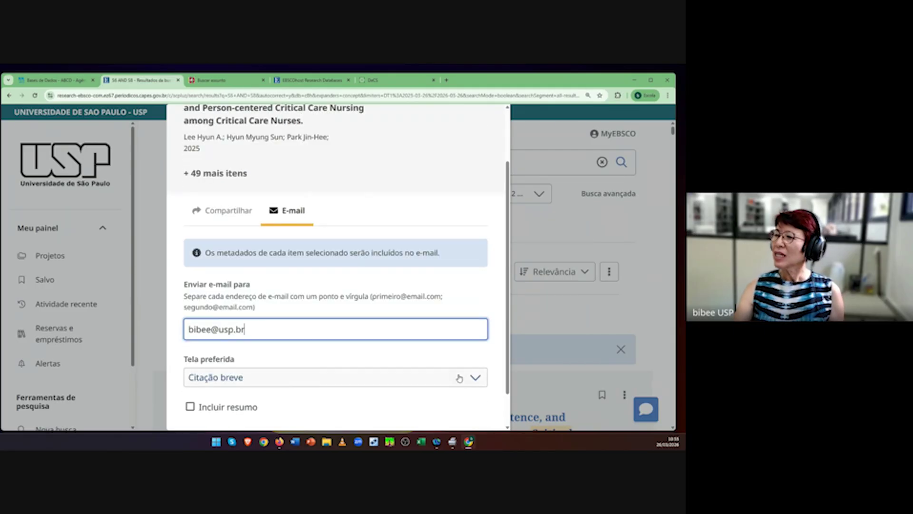
pyautogui.click(474, 378)
pyautogui.scroll(-1, 419, 387)
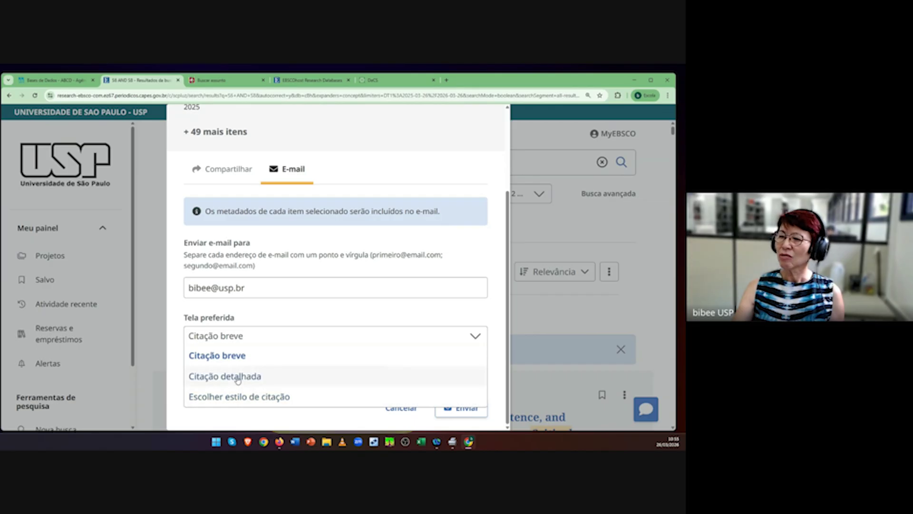
pyautogui.click(238, 376)
pyautogui.scroll(-2, 475, 400)
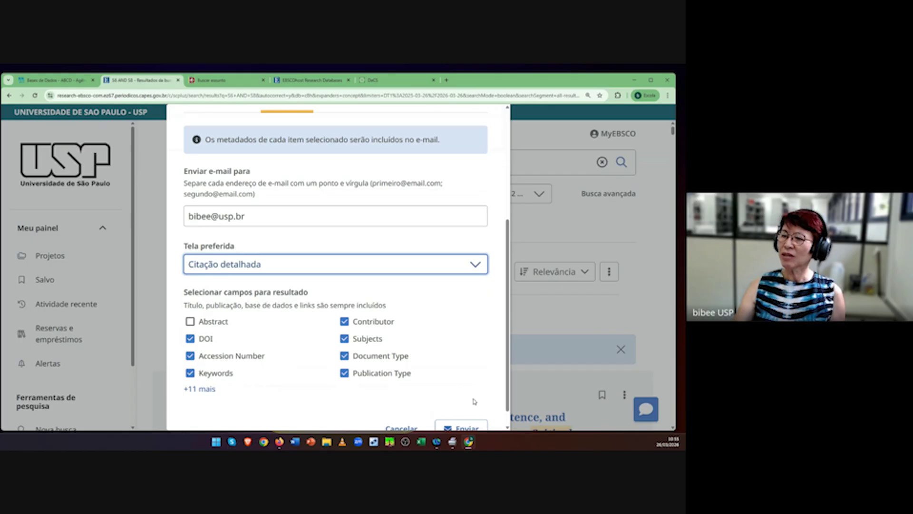
pyautogui.click(195, 392)
pyautogui.scroll(-2, 457, 353)
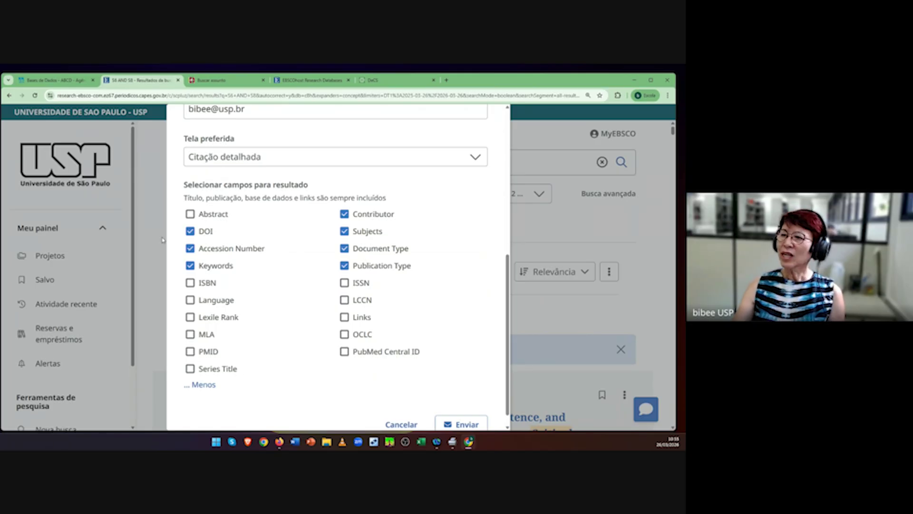
pyautogui.click(191, 215)
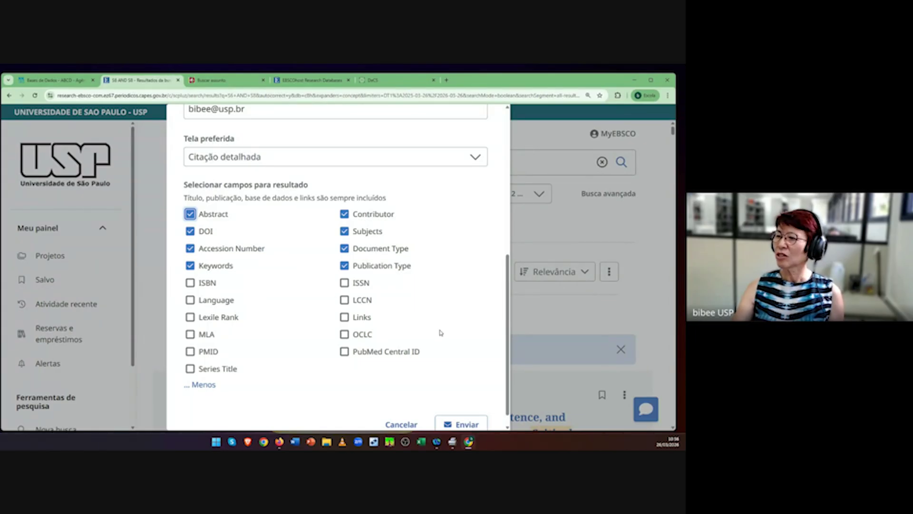
# Step: Also include the PubMed Central ID, send the e-mail, and close the confirmation
pyautogui.scroll(-1, 429, 329)
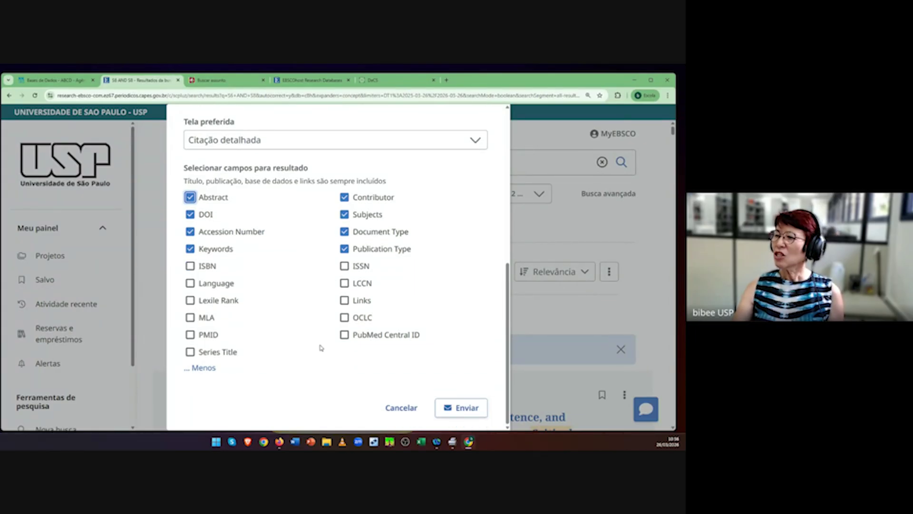
pyautogui.click(345, 335)
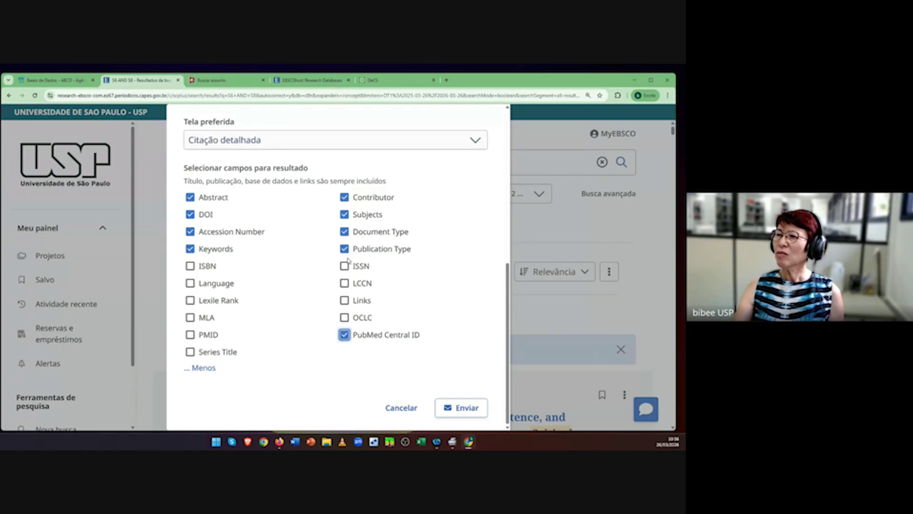
pyautogui.click(475, 407)
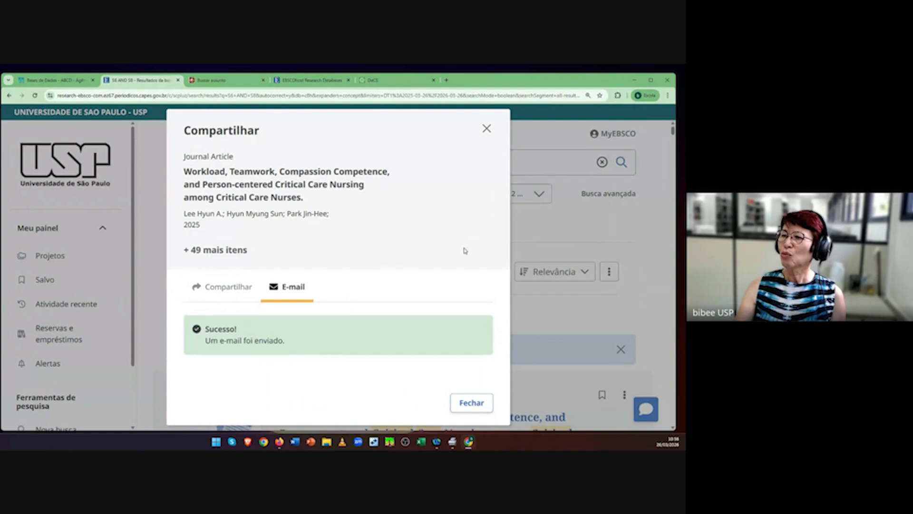
pyautogui.click(486, 129)
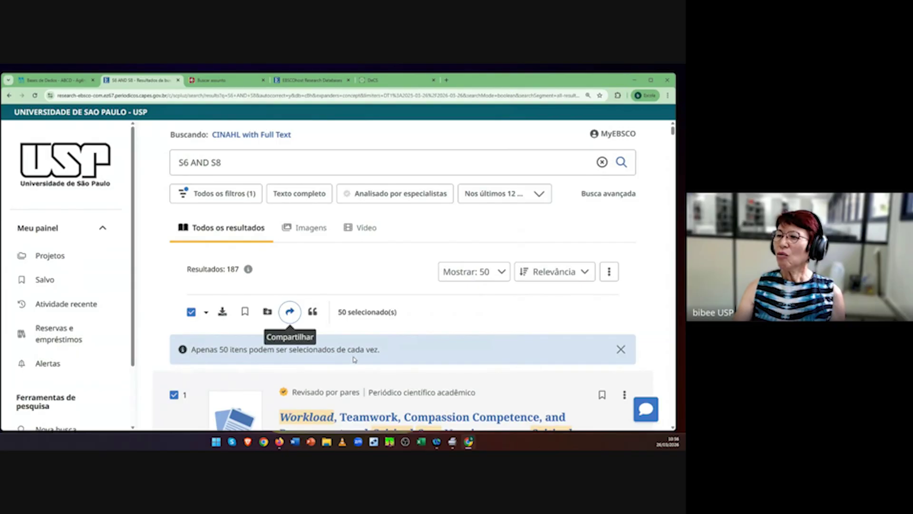
# Step: Show the citations for the selected records in ABNT (Brazilian National Standards) style
pyautogui.click(312, 313)
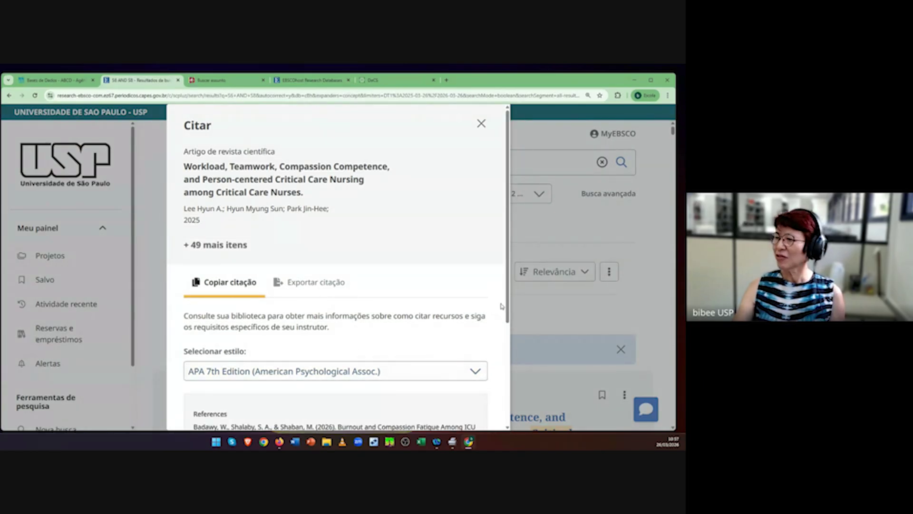
pyautogui.moveTo(508, 309); pyautogui.dragTo(498, 402)
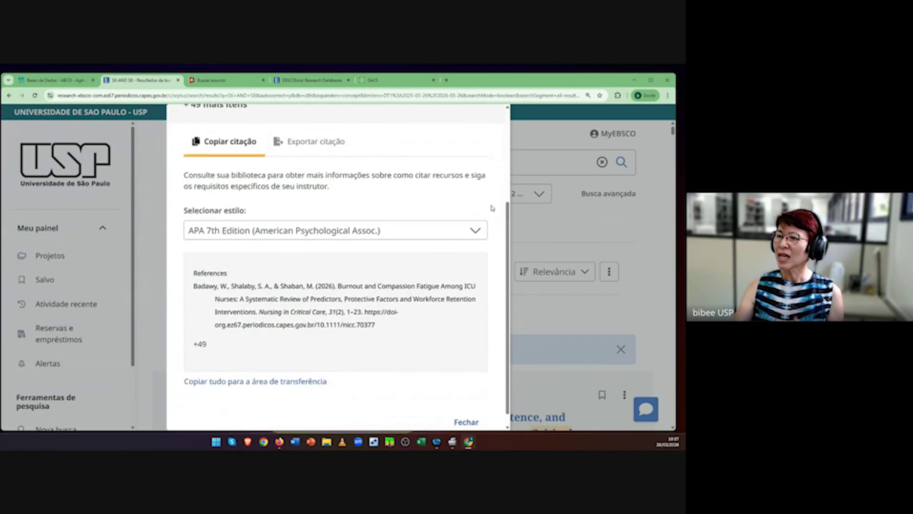
pyautogui.click(475, 237)
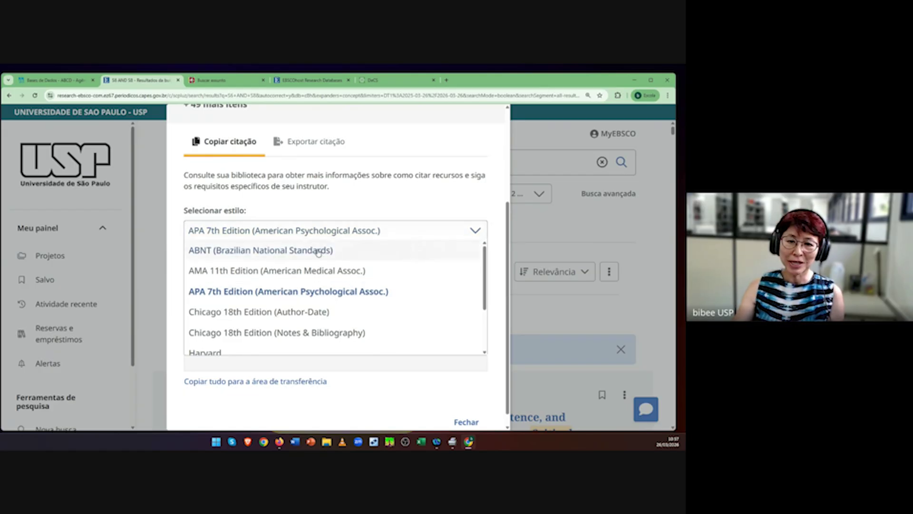
pyautogui.click(319, 250)
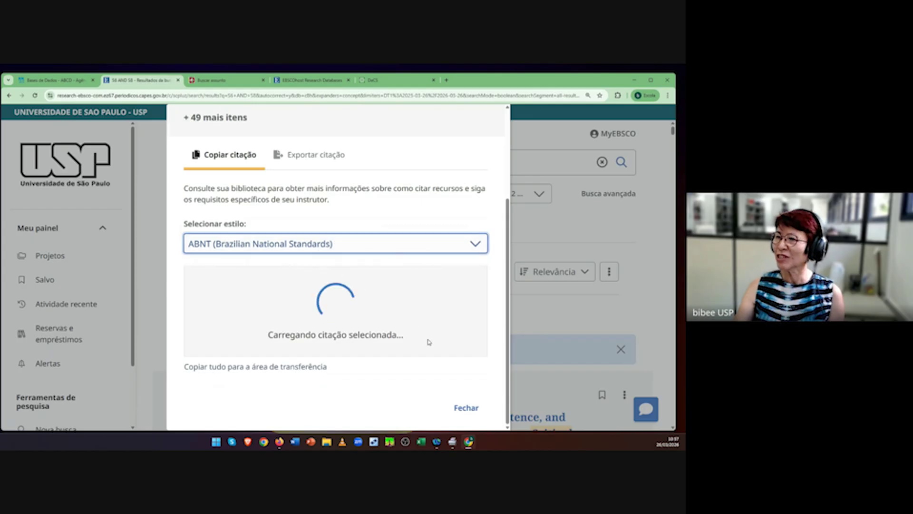
# Step: Highlight parts of the ABNT reference, including the [s.l.] place marker
pyautogui.scroll(-1, 428, 339)
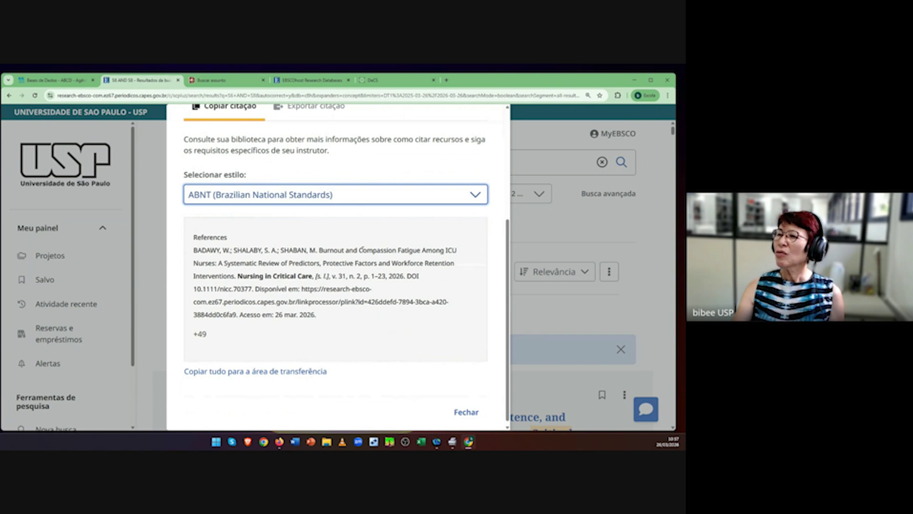
pyautogui.moveTo(363, 250); pyautogui.dragTo(359, 250)
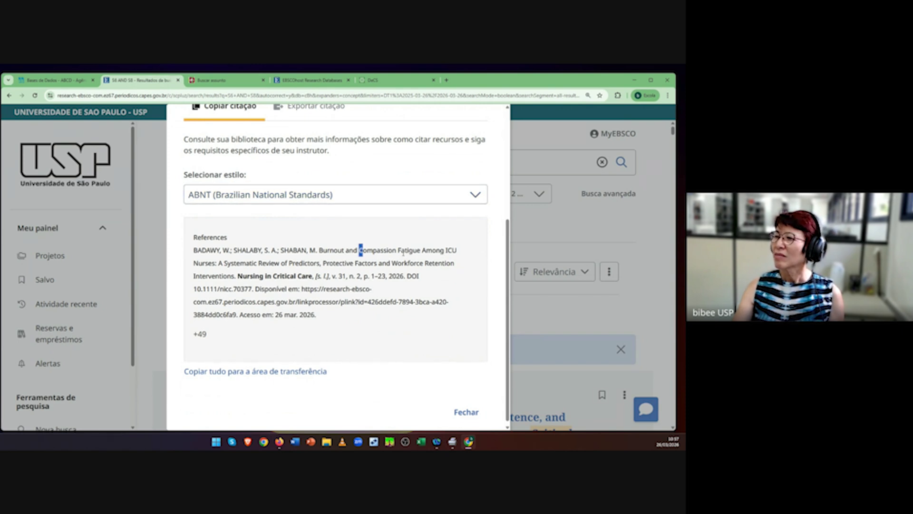
pyautogui.moveTo(397, 250); pyautogui.dragTo(402, 251)
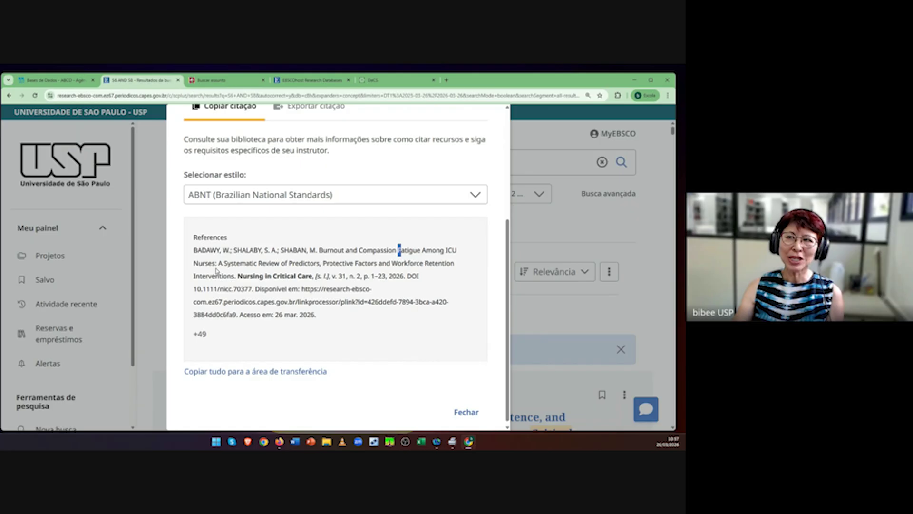
pyautogui.click(320, 252)
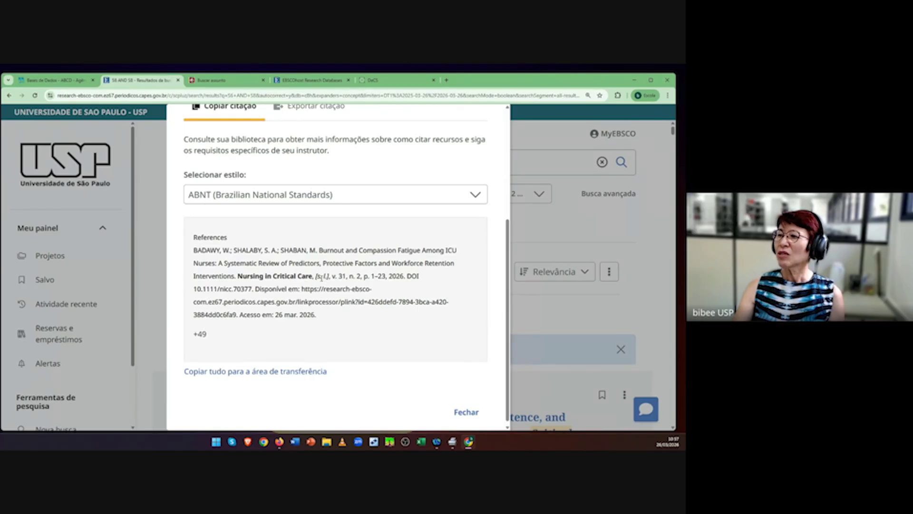
pyautogui.doubleClick(321, 276)
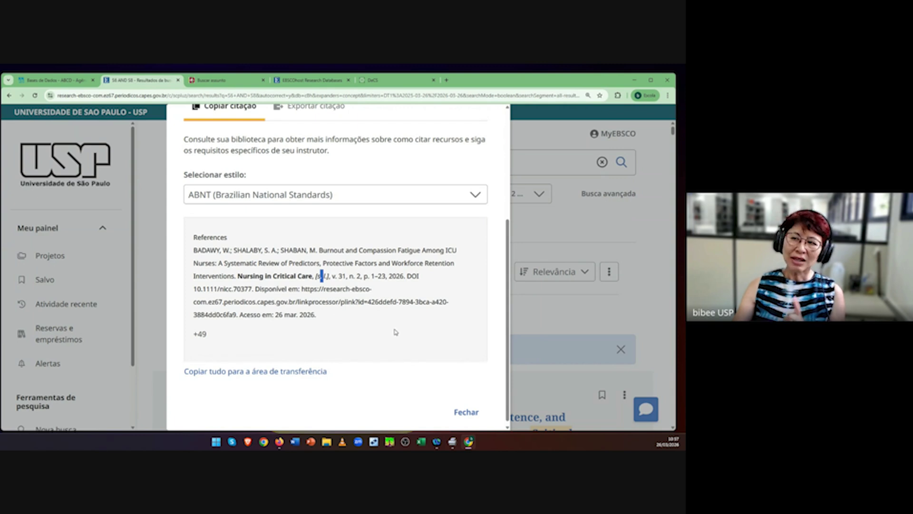
pyautogui.click(477, 198)
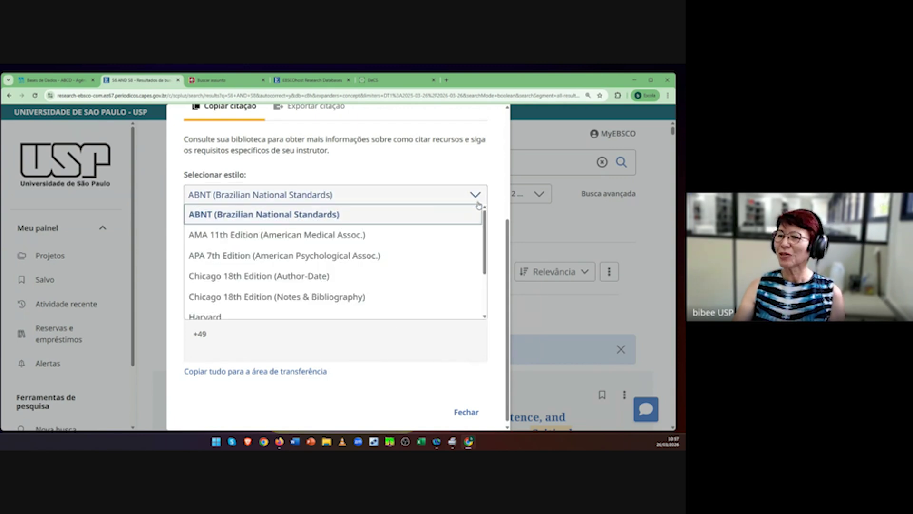
# Step: Reformat the citations in Vancouver/ICMJE style and highlight the article title
pyautogui.scroll(-1, 364, 258)
pyautogui.scroll(1, 366, 259)
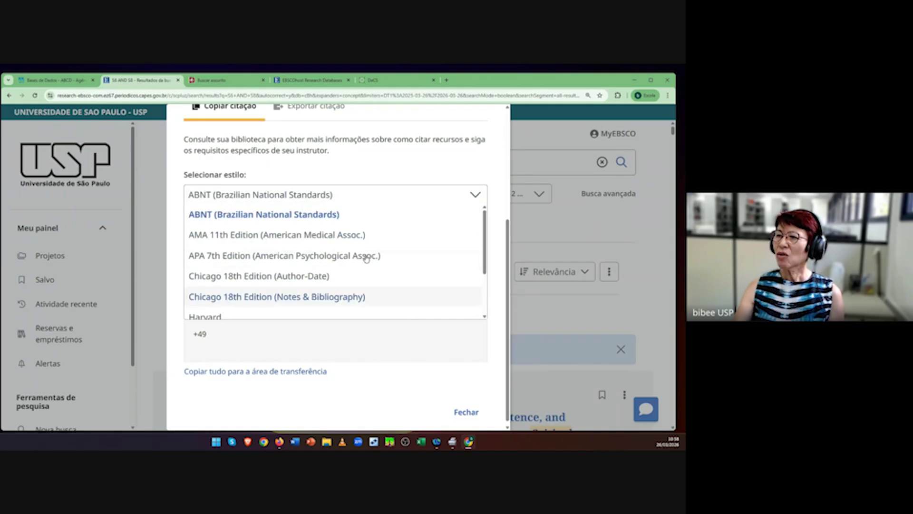
pyautogui.scroll(-2, 367, 258)
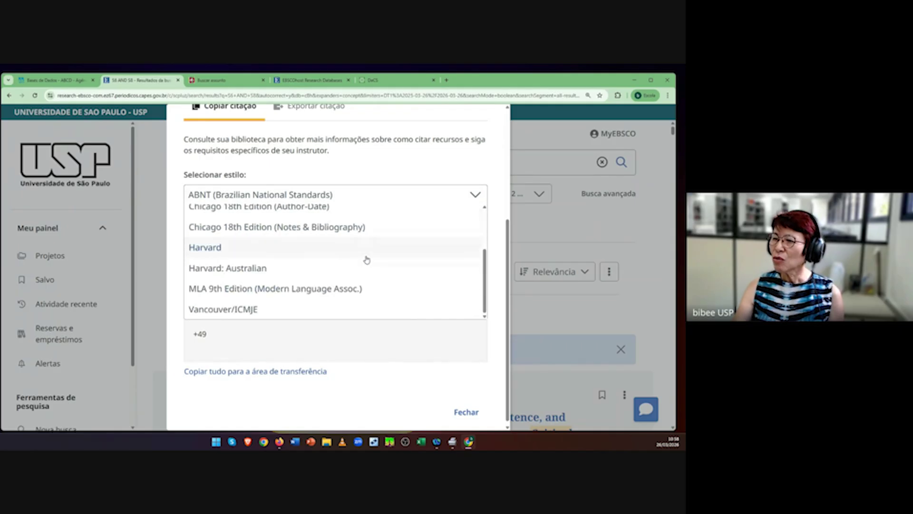
pyautogui.click(249, 310)
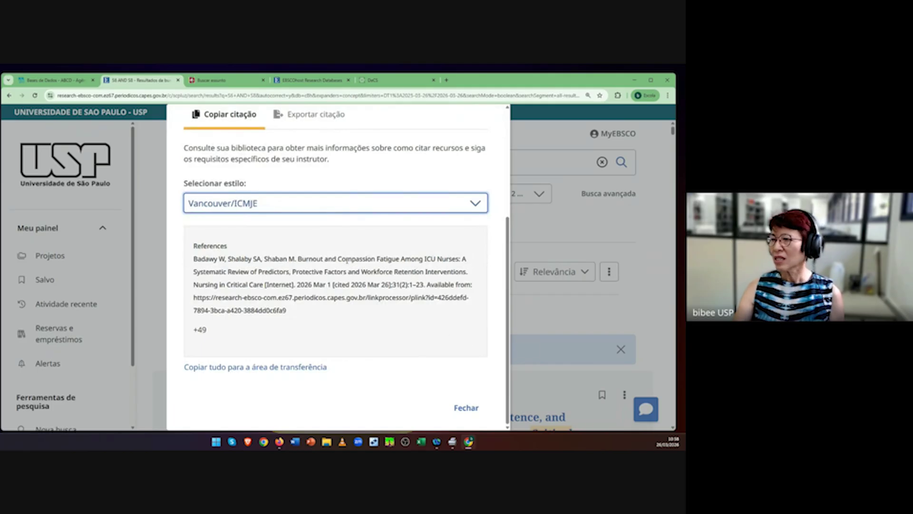
pyautogui.moveTo(337, 258); pyautogui.dragTo(341, 259)
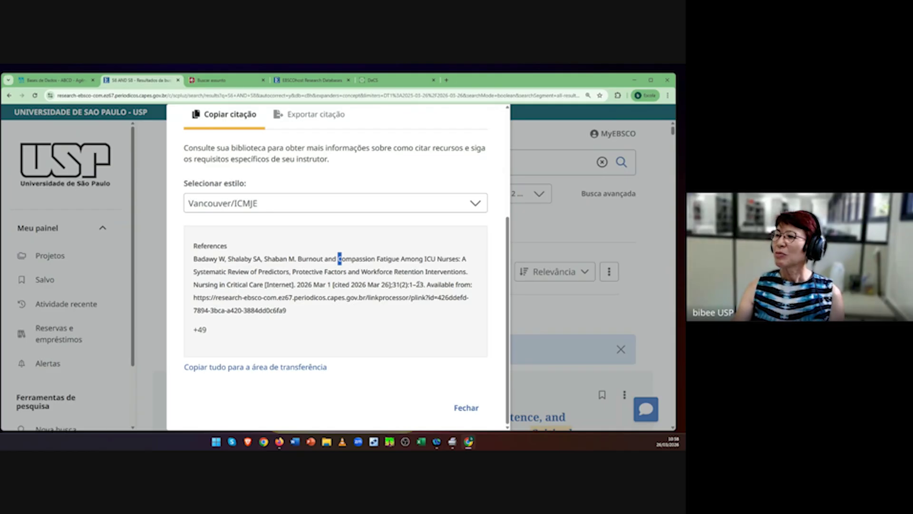
pyautogui.moveTo(460, 258); pyautogui.dragTo(473, 261)
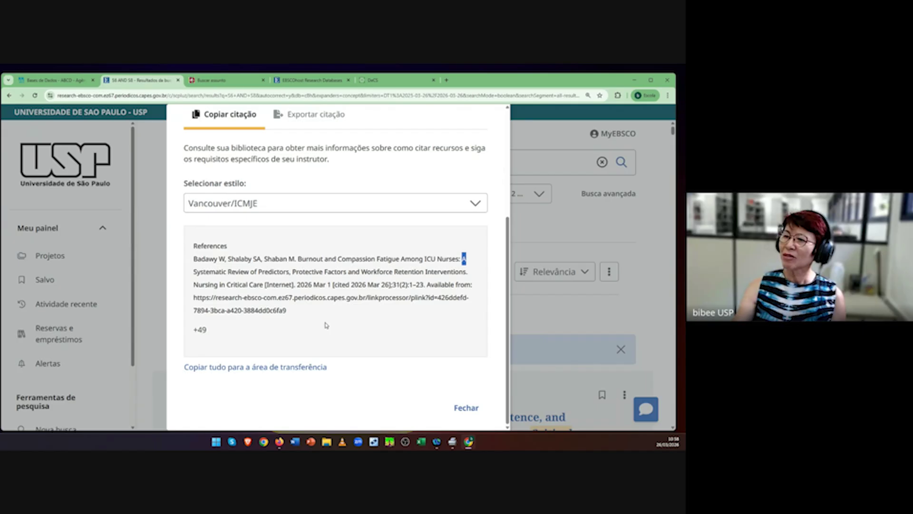
# Step: Switch the citations back to APA 7th Edition, select reference text, and close the window
pyautogui.click(473, 210)
pyautogui.scroll(1, 362, 252)
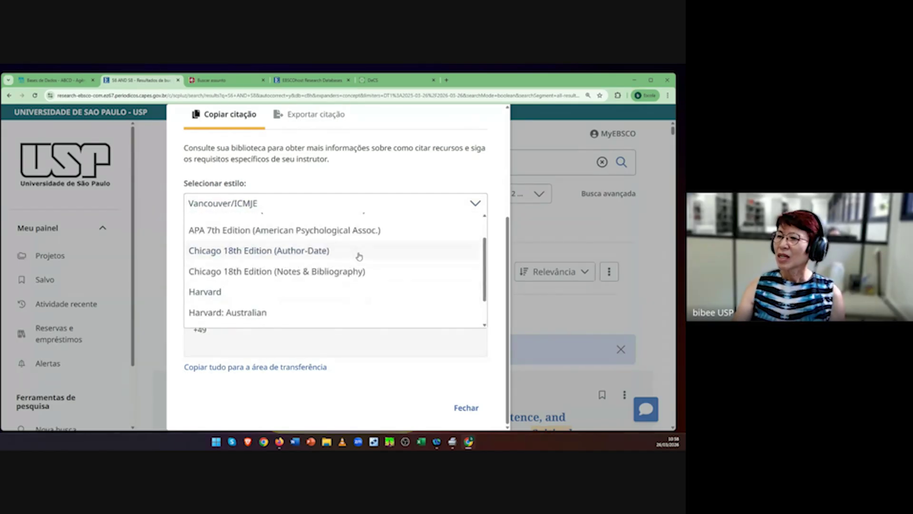
pyautogui.click(347, 231)
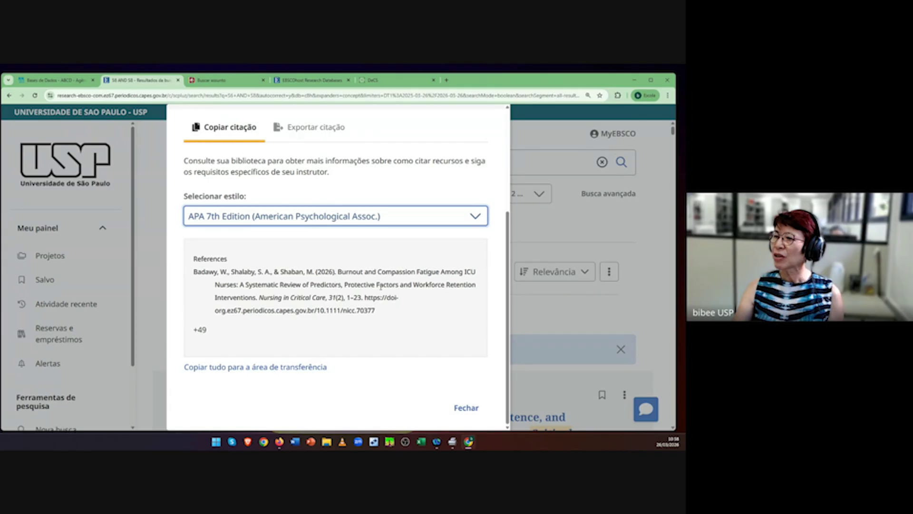
pyautogui.click(217, 286)
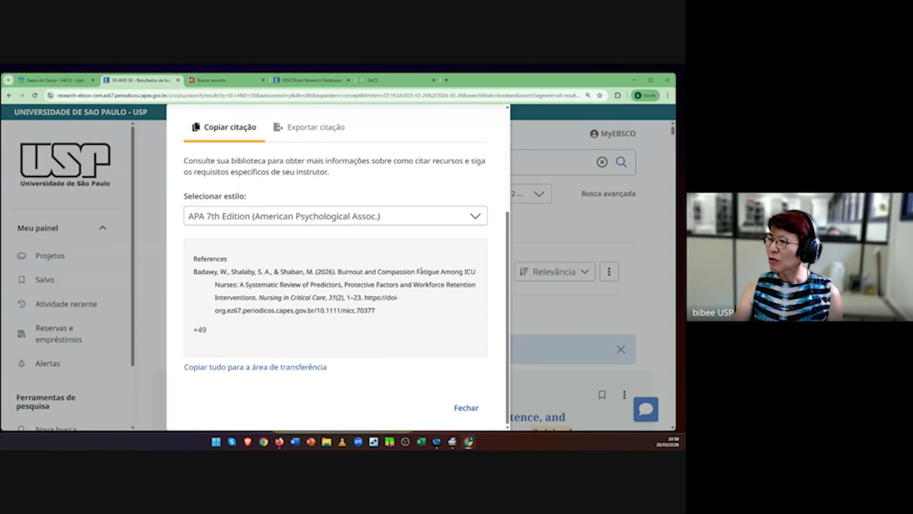
pyautogui.moveTo(417, 272); pyautogui.dragTo(420, 272)
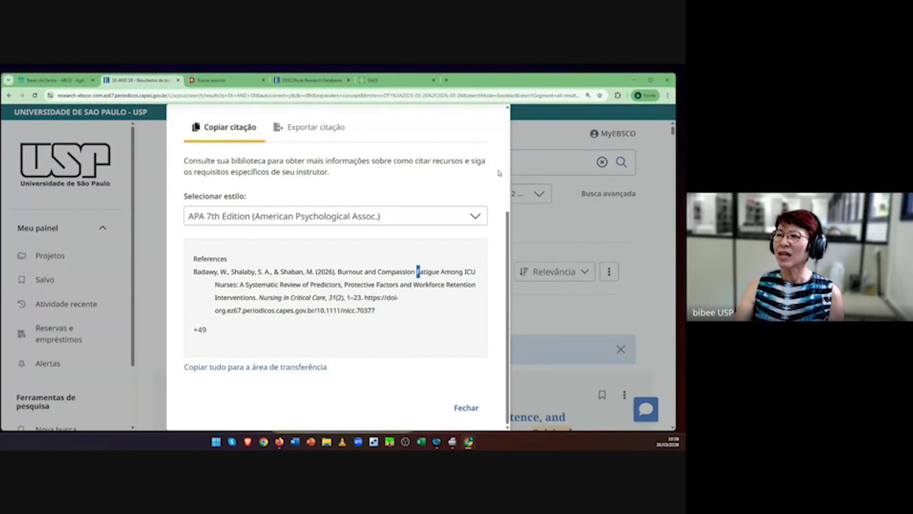
pyautogui.click(466, 408)
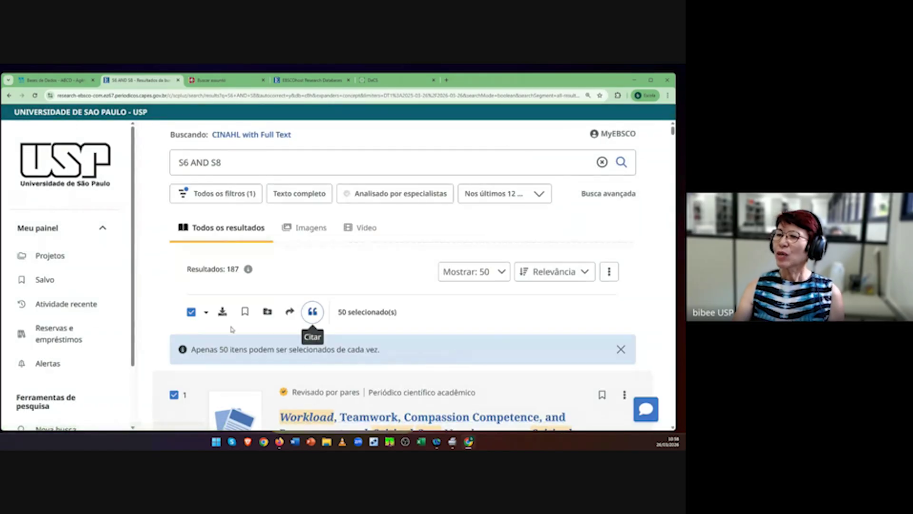
# Step: Deselect all 50 records and choose 'Resultados de exportação (até 25.000)'
pyautogui.scroll(-2, 458, 328)
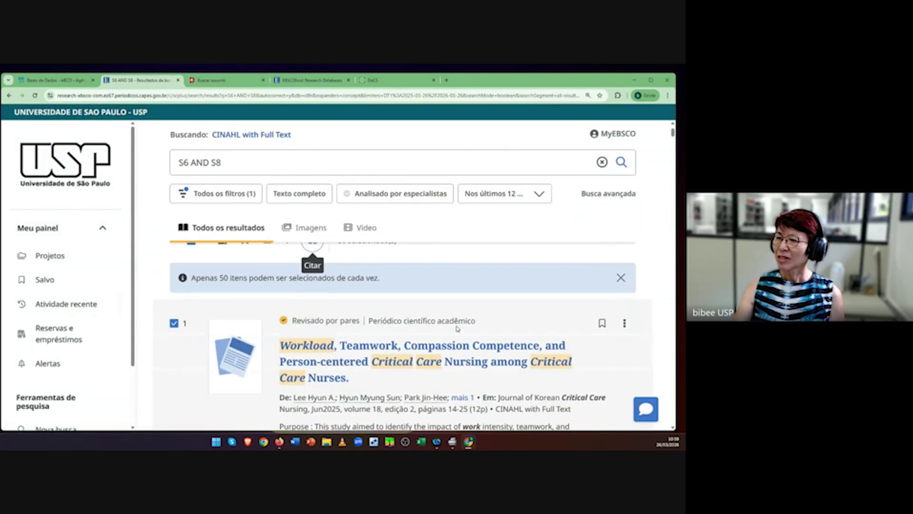
pyautogui.scroll(2, 458, 328)
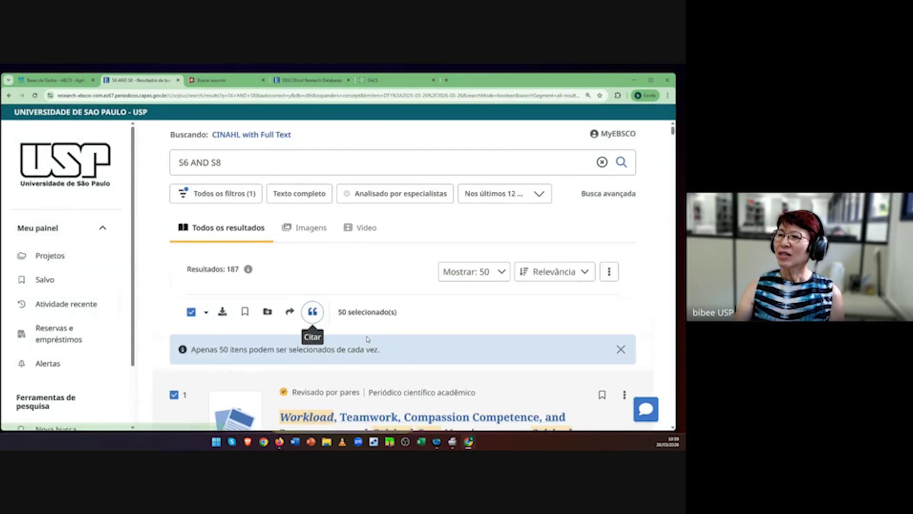
pyautogui.click(191, 312)
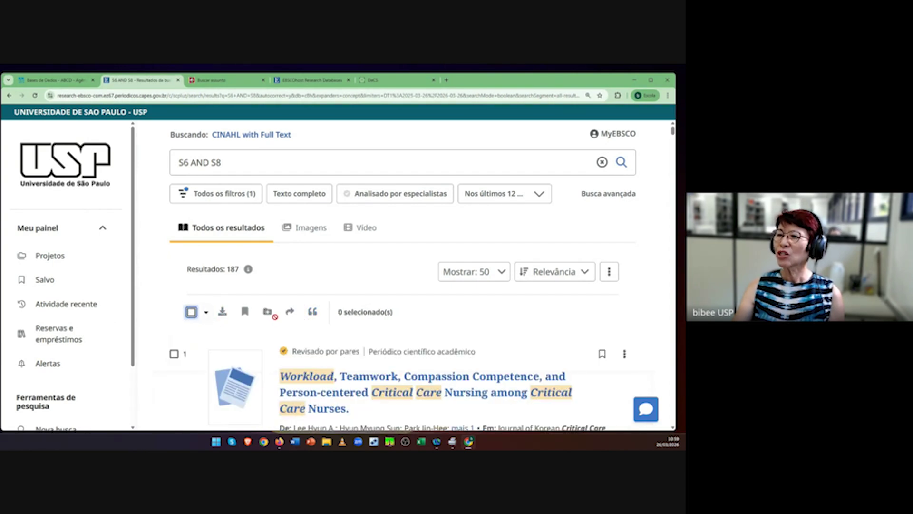
pyautogui.click(207, 314)
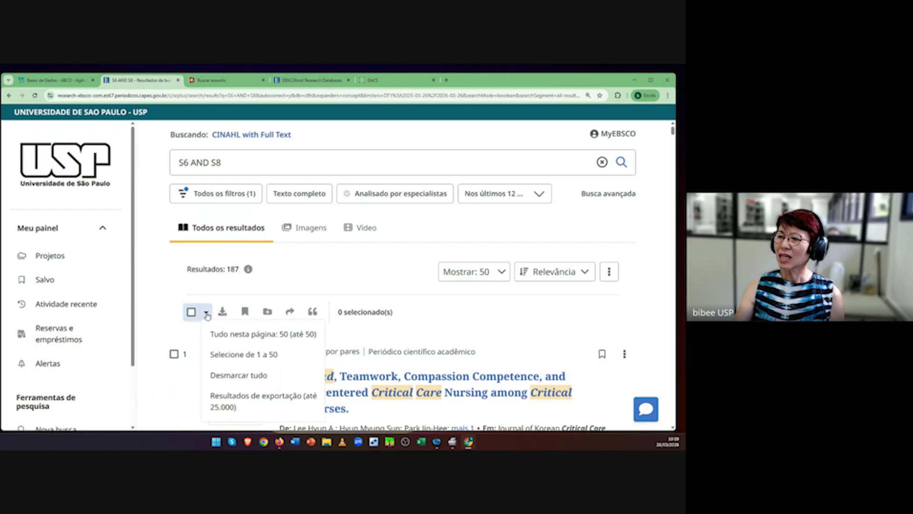
pyautogui.click(245, 405)
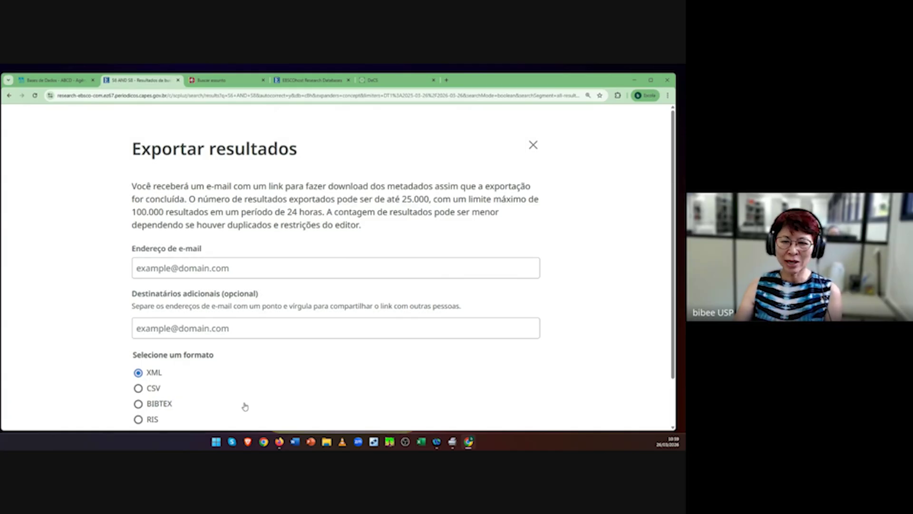
# Step: Fill the export's e-mail and additional recipient fields with the library e-mail address
pyautogui.click(181, 269)
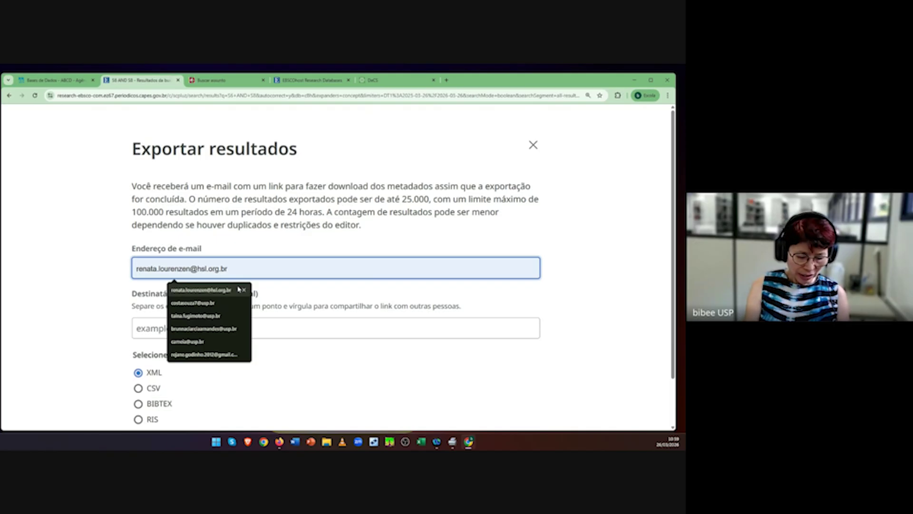
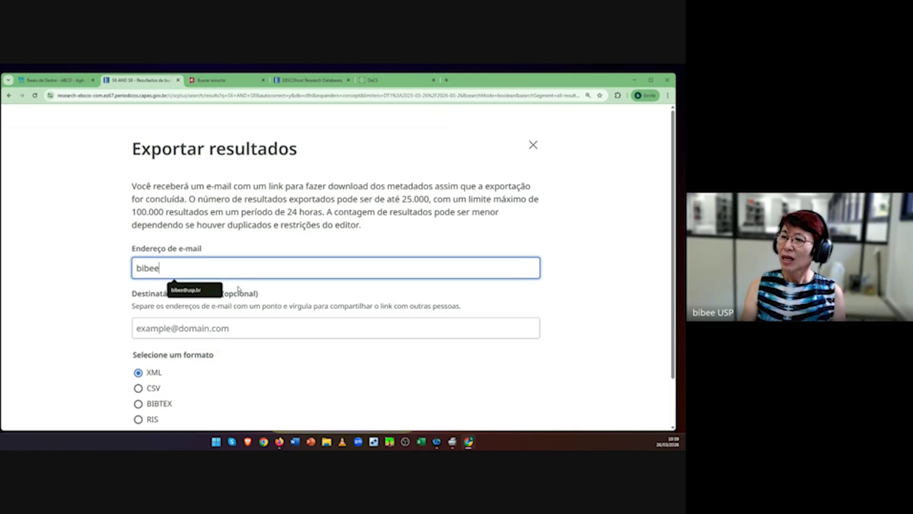
pyautogui.click(200, 291)
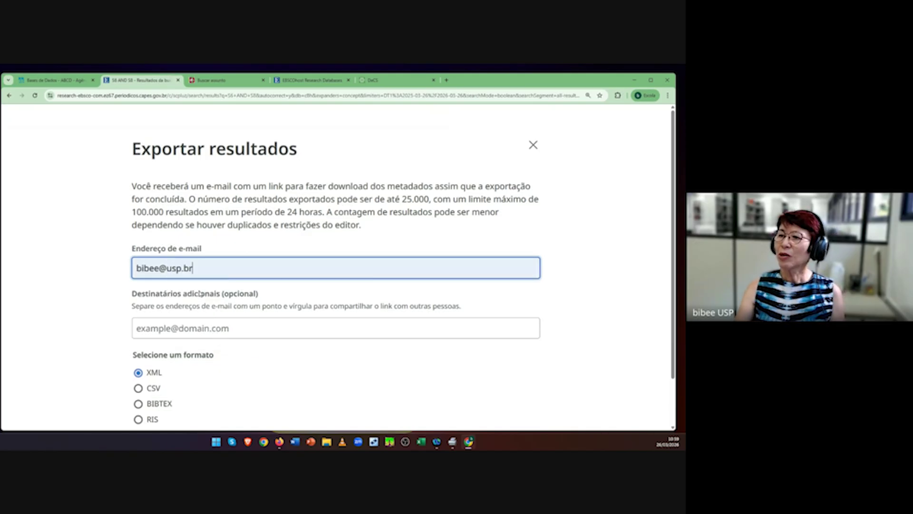
pyautogui.click(173, 331)
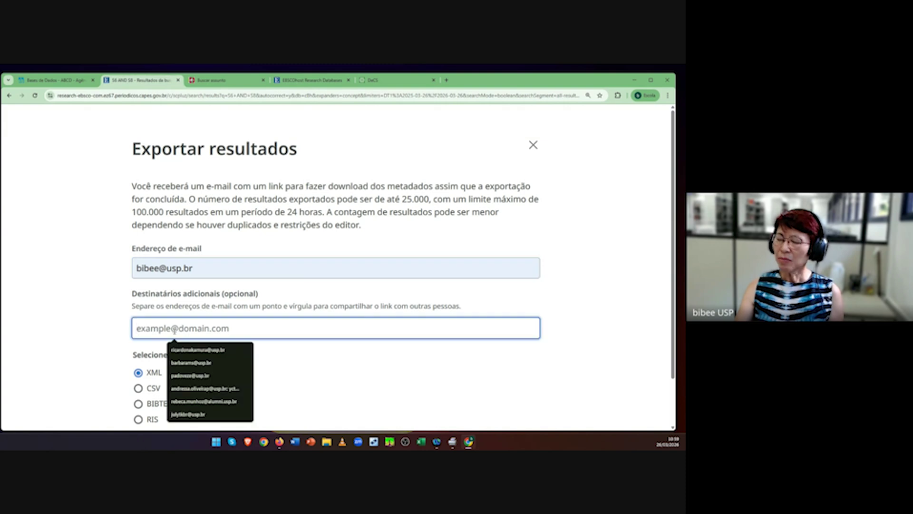
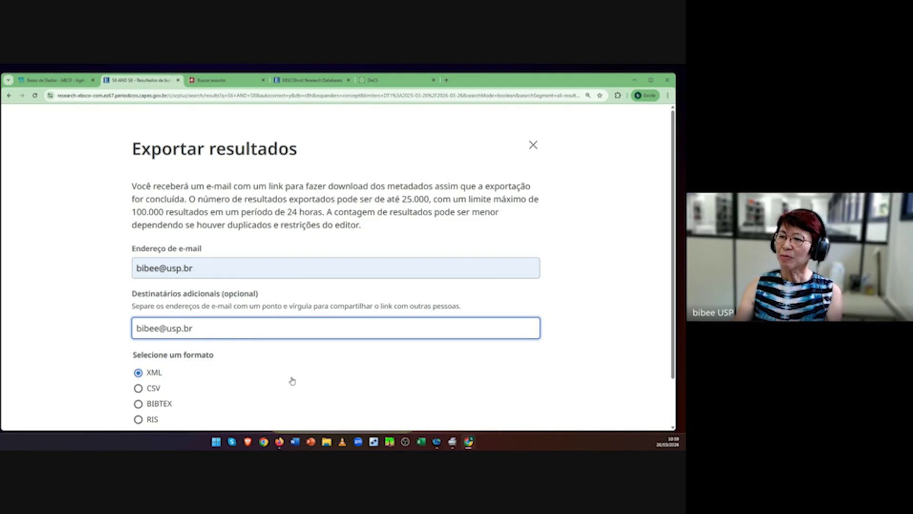
# Step: Send the export request in RIS format and dismiss the confirmation
pyautogui.scroll(-1, 292, 380)
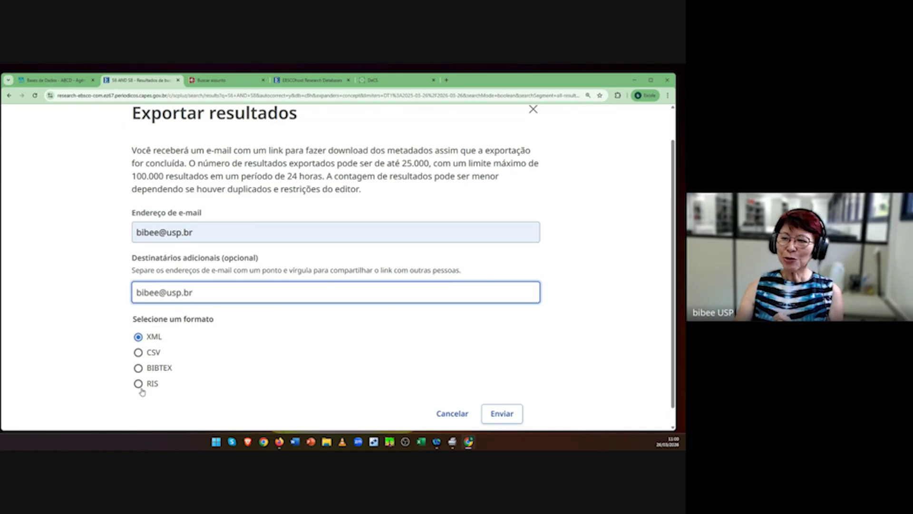
pyautogui.click(137, 386)
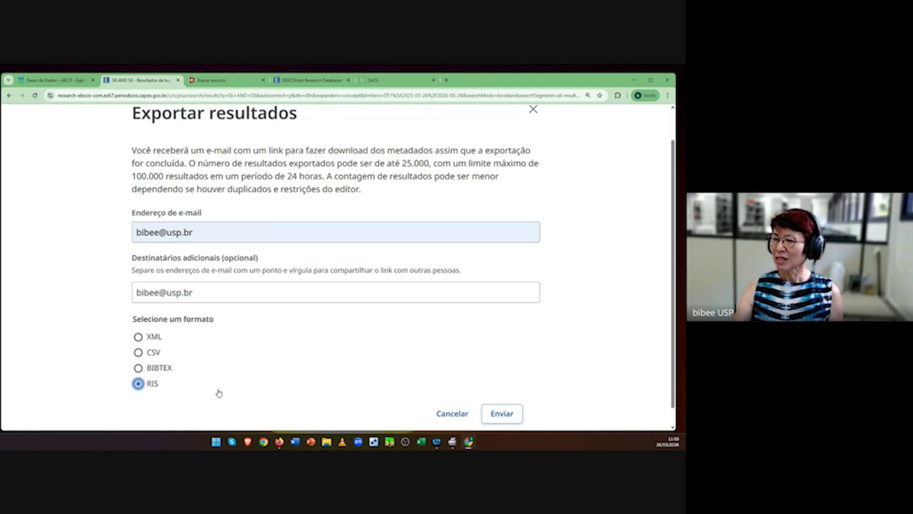
pyautogui.click(510, 420)
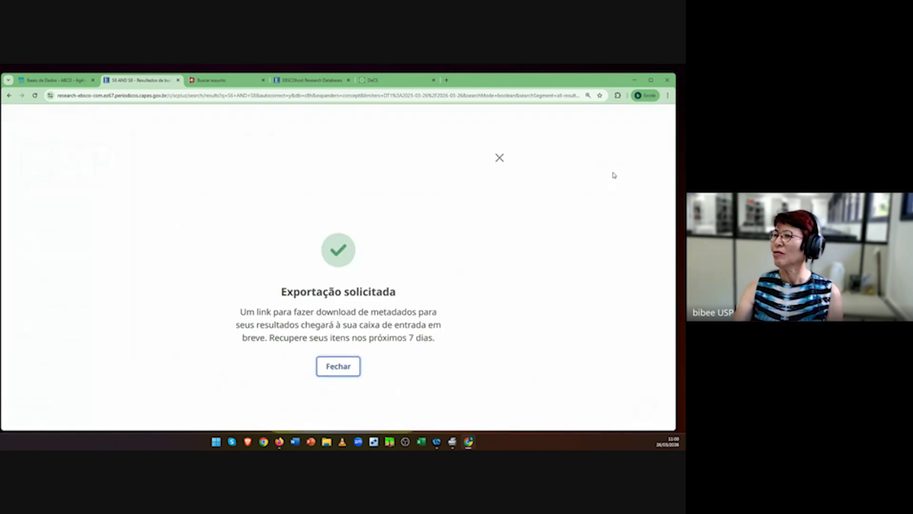
pyautogui.click(339, 366)
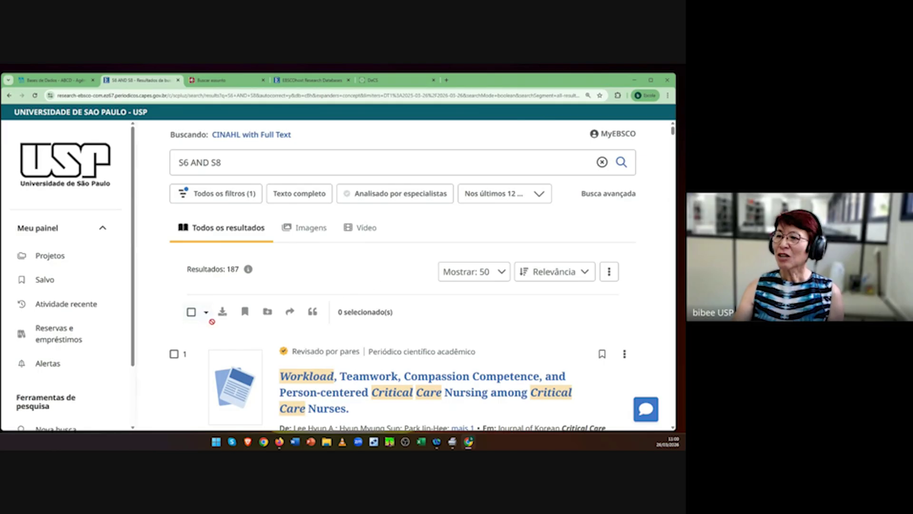
pyautogui.scroll(-3, 521, 335)
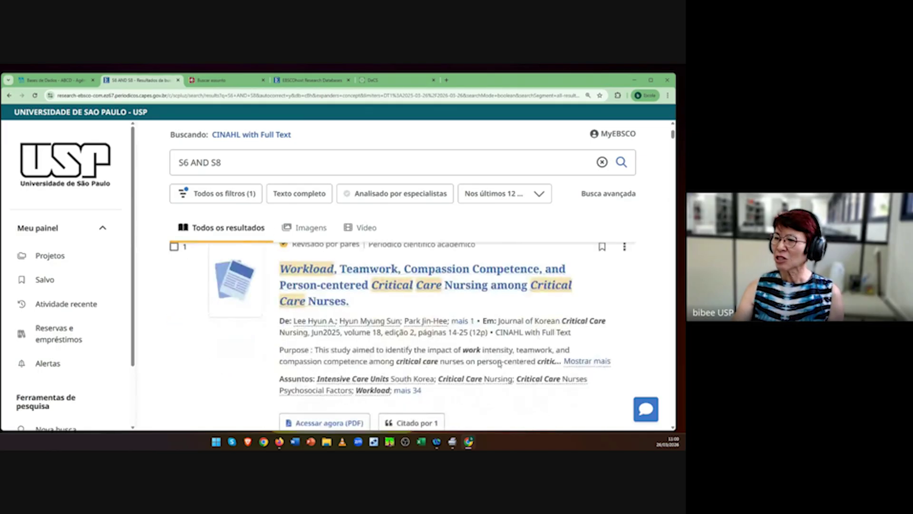
pyautogui.scroll(3, 498, 366)
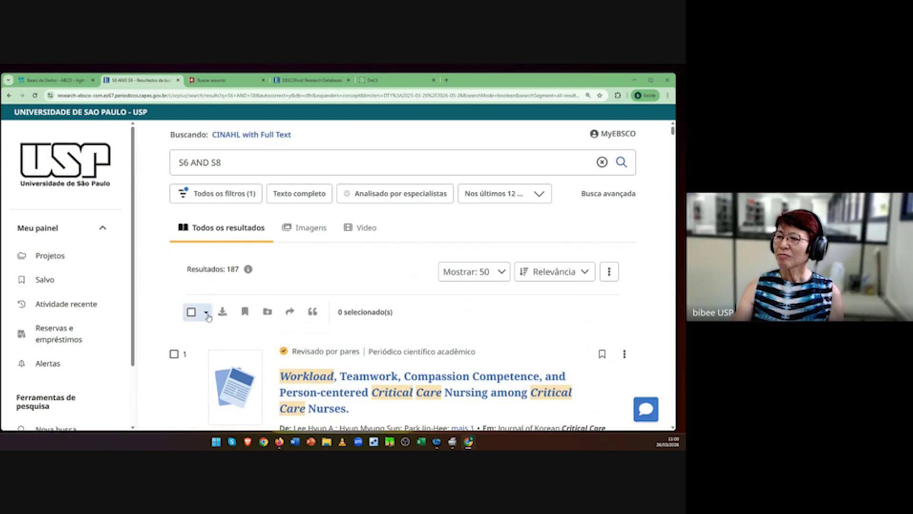
pyautogui.click(207, 314)
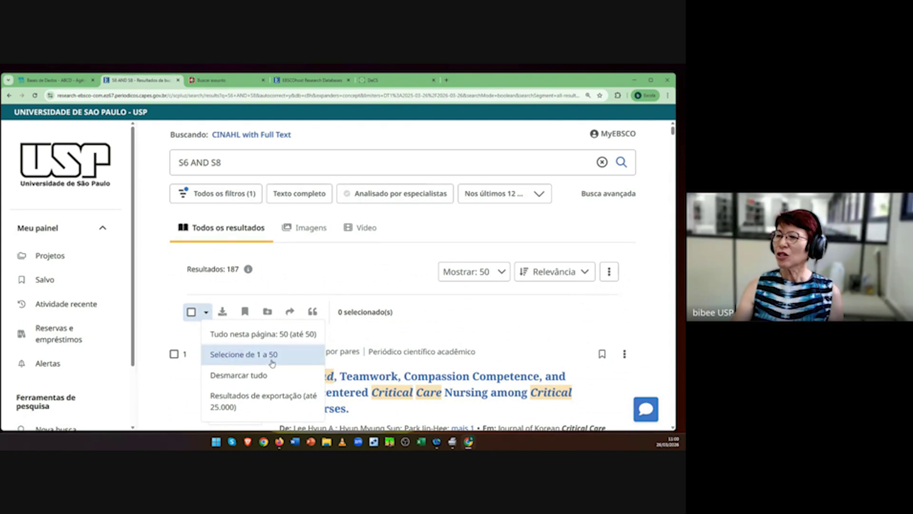
pyautogui.click(265, 404)
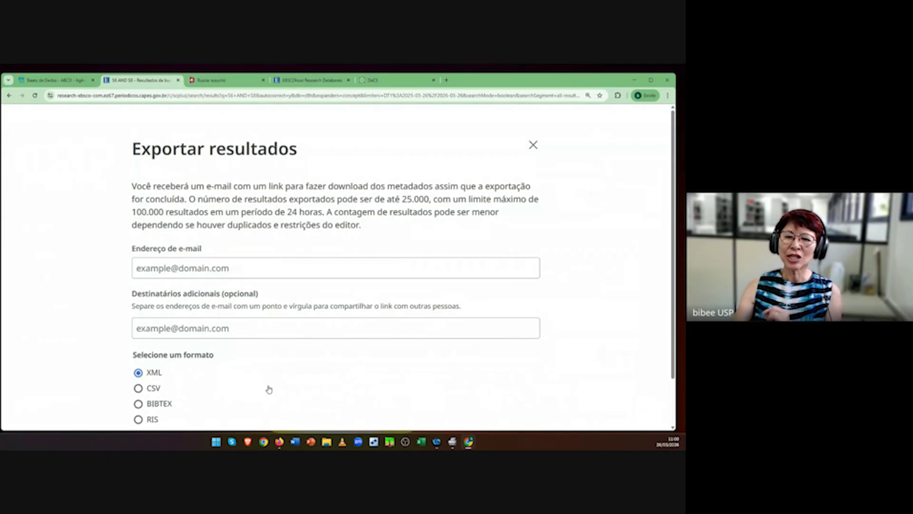
pyautogui.click(161, 268)
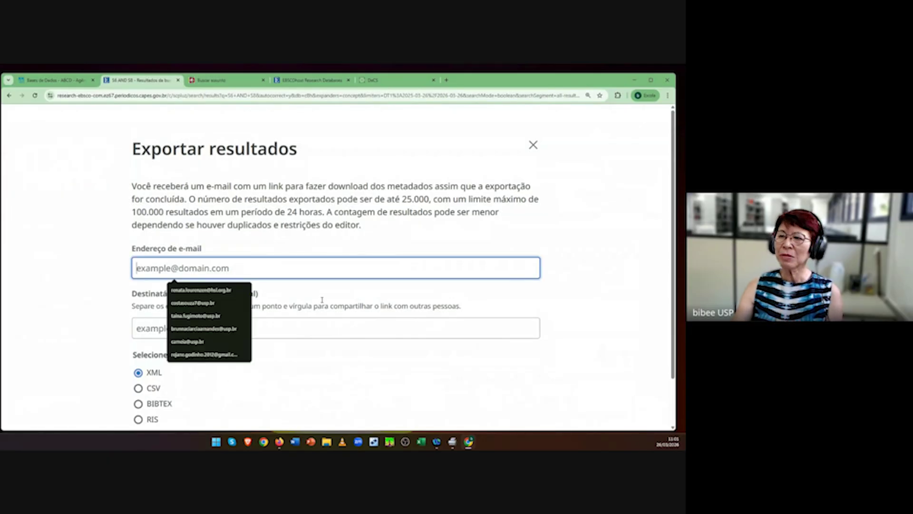
pyautogui.click(234, 405)
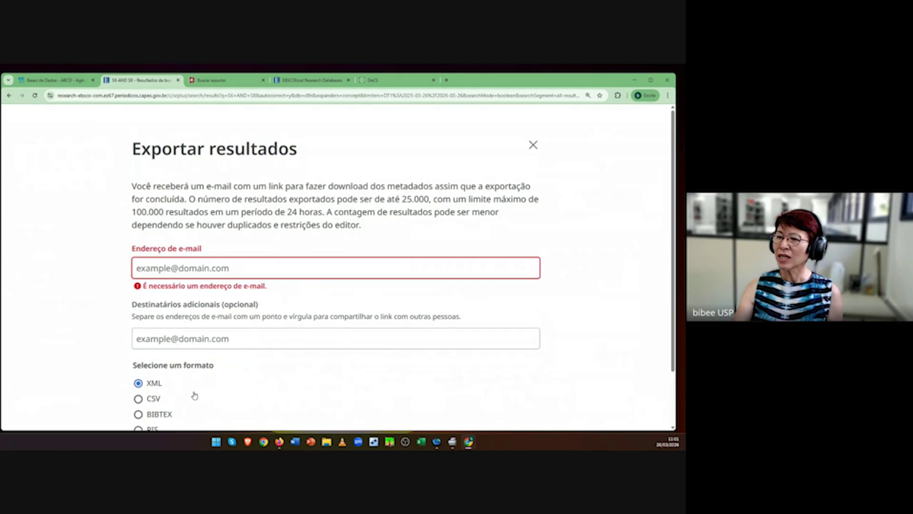
pyautogui.scroll(-1, 194, 396)
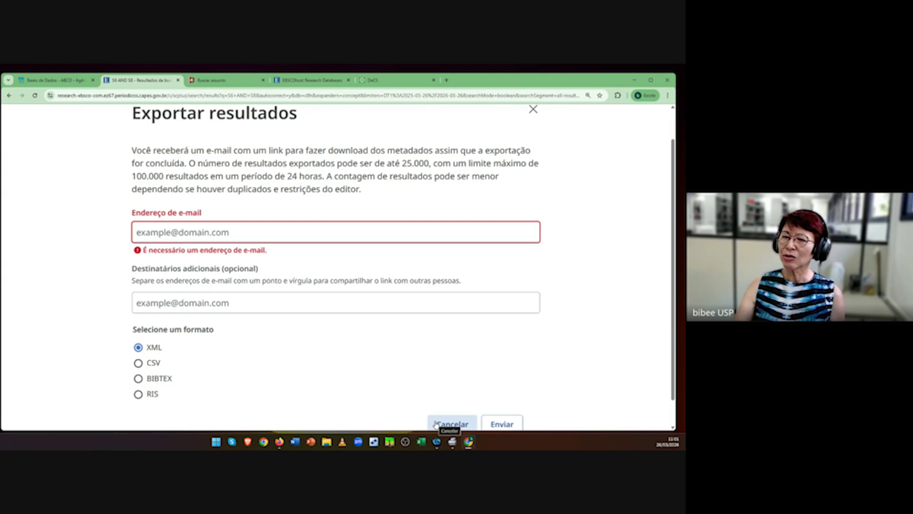
pyautogui.click(138, 395)
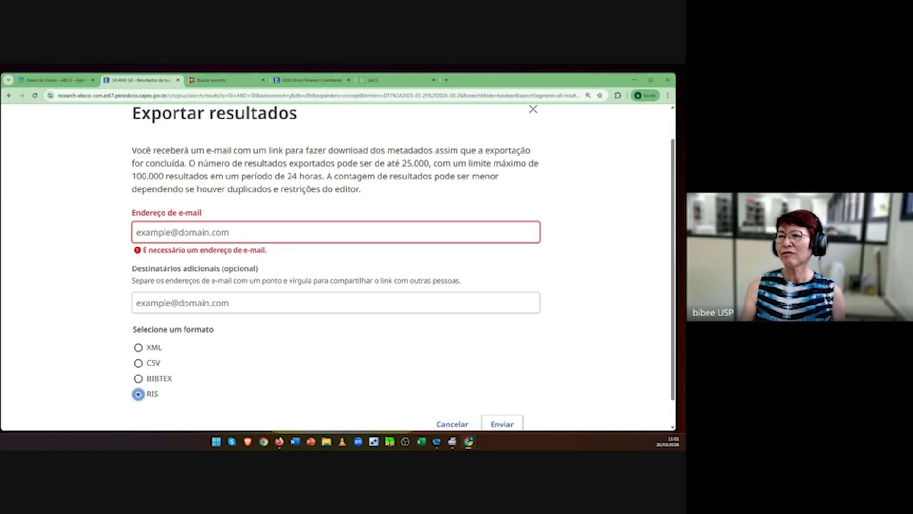
pyautogui.scroll(1, 351, 338)
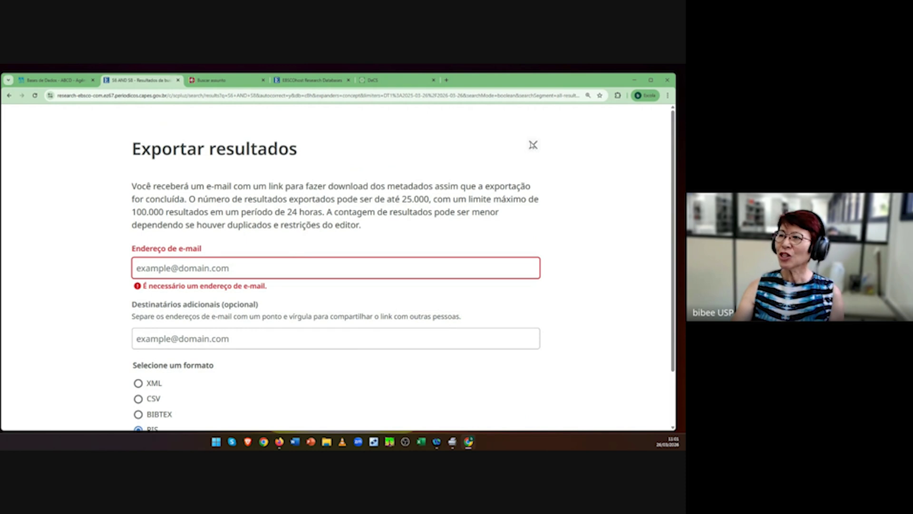
pyautogui.click(533, 145)
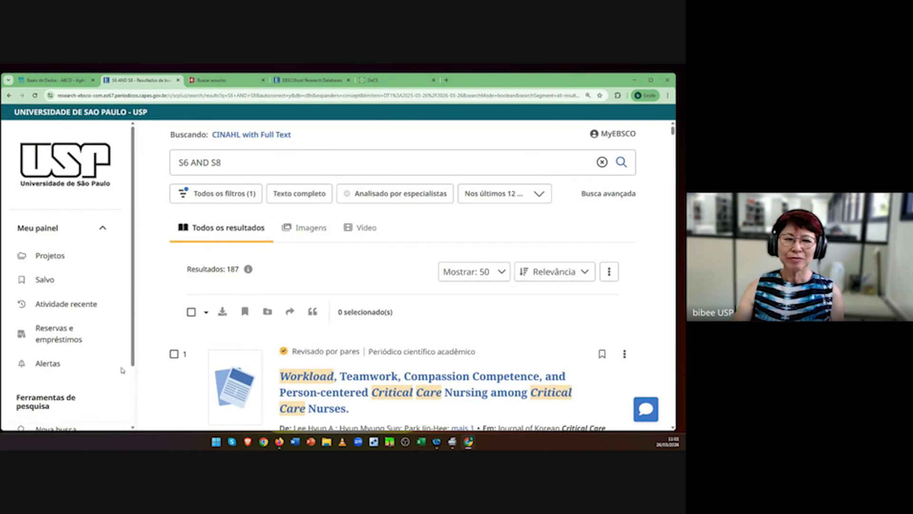
# Step: Check the Alertas page, then open the Salvo saved-items page
pyautogui.scroll(-2, 172, 409)
pyautogui.scroll(1, 175, 421)
pyautogui.scroll(1, 174, 421)
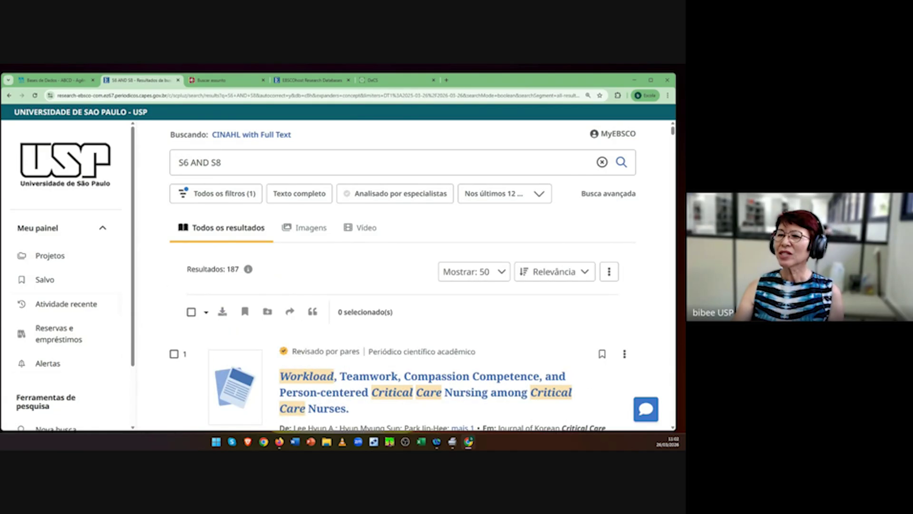
pyautogui.click(50, 366)
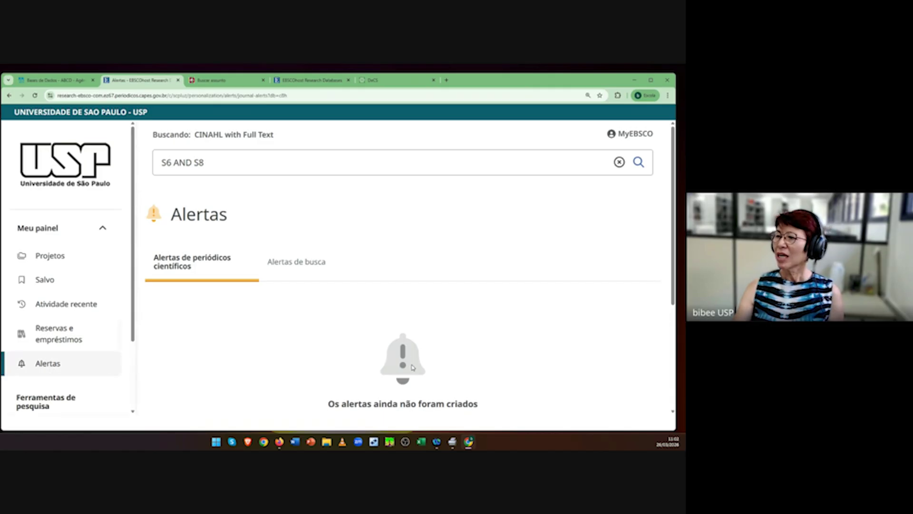
pyautogui.scroll(-3, 413, 363)
pyautogui.scroll(3, 408, 367)
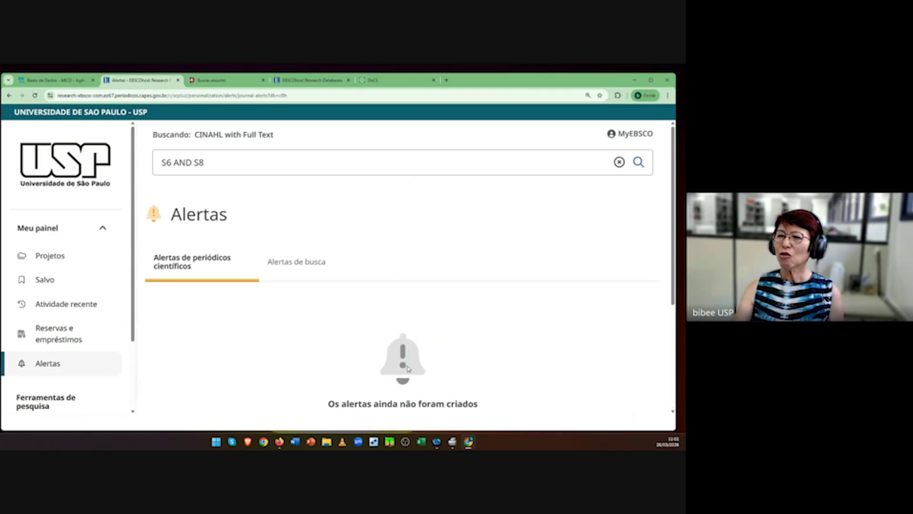
pyautogui.click(49, 282)
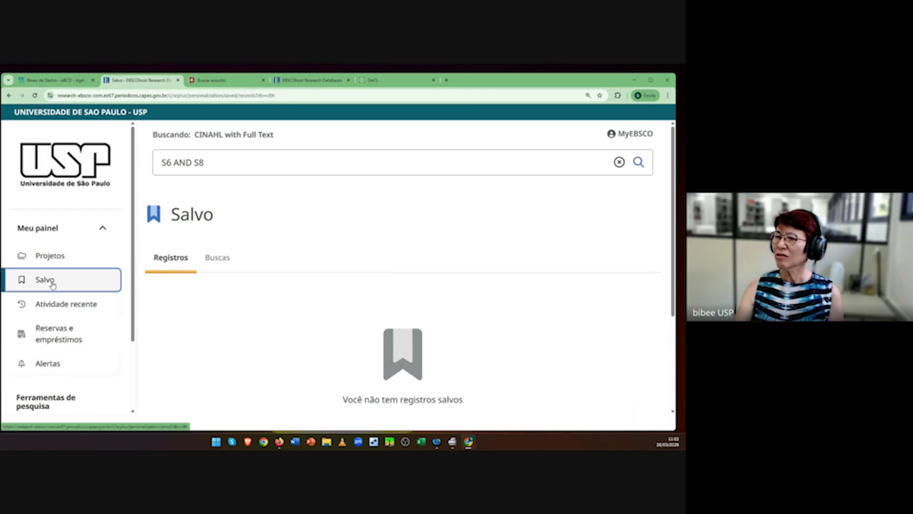
# Step: Rerun search S10 from the recent search history
pyautogui.click(80, 306)
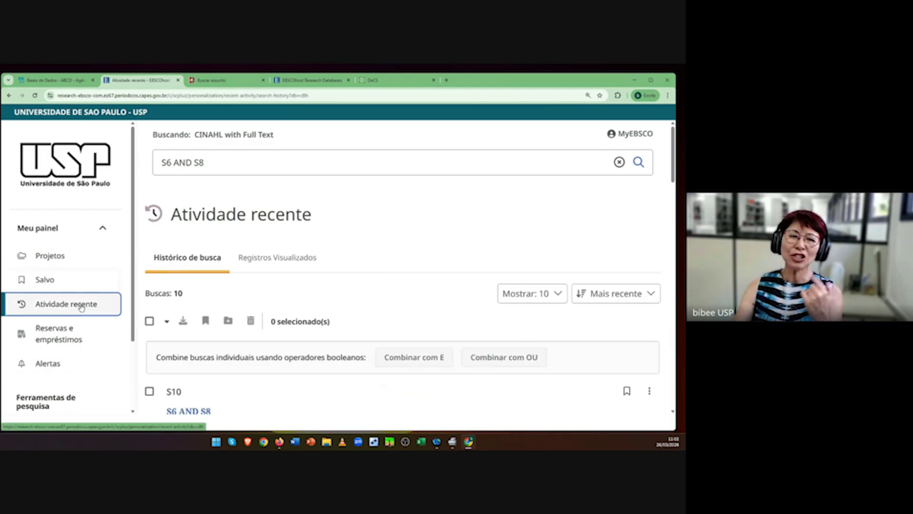
pyautogui.scroll(-3, 417, 343)
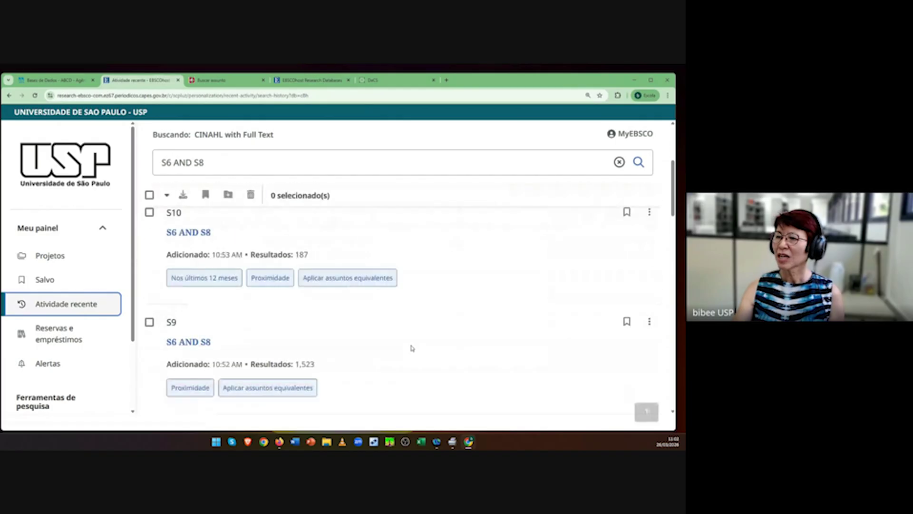
pyautogui.click(182, 234)
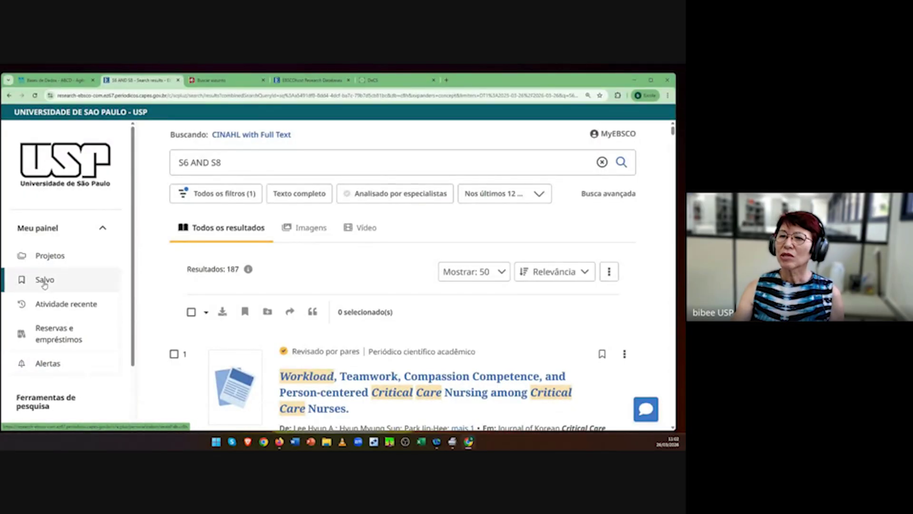
# Step: Revisit the Alertas page, showing no alerts, then return to Salvo
pyautogui.click(56, 365)
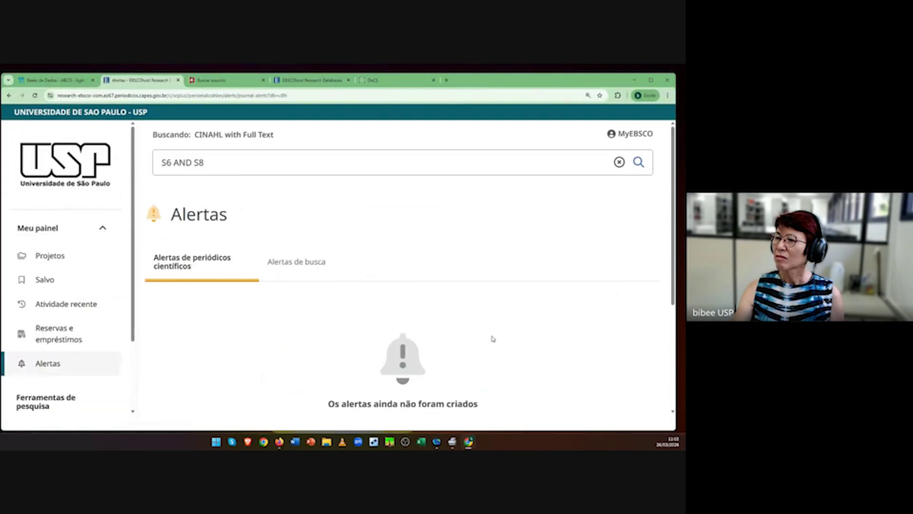
pyautogui.scroll(-2, 497, 345)
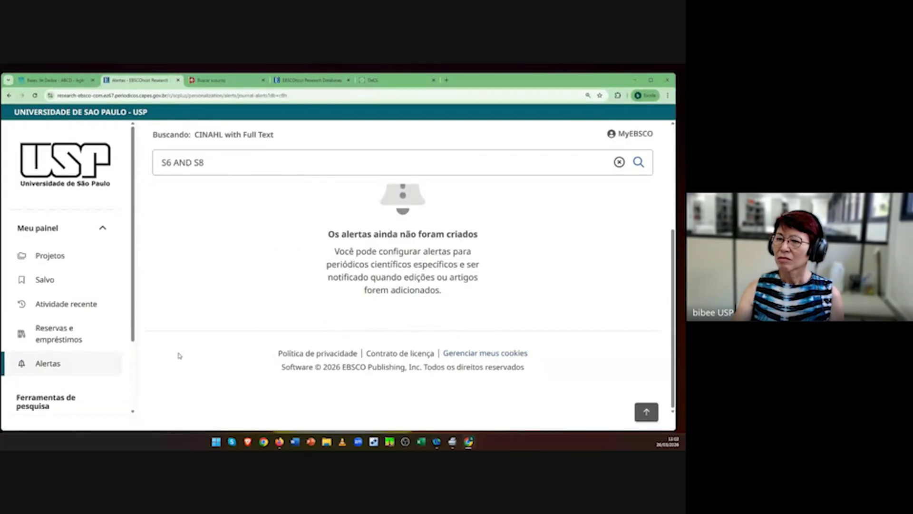
pyautogui.moveTo(134, 332); pyautogui.dragTo(143, 412)
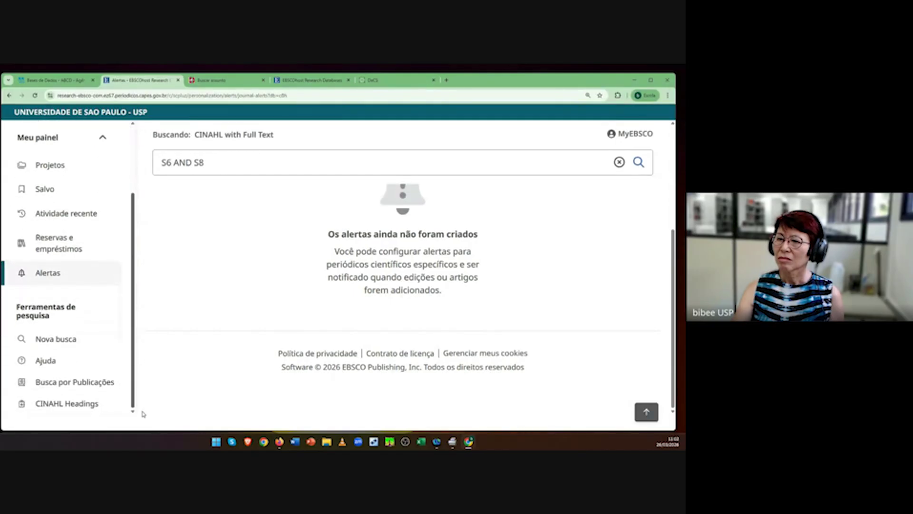
pyautogui.scroll(2, 587, 320)
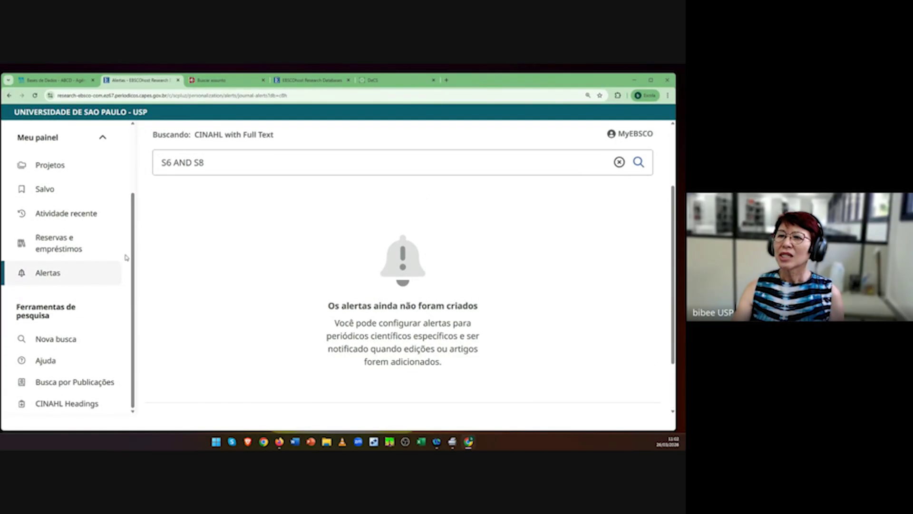
pyautogui.click(222, 163)
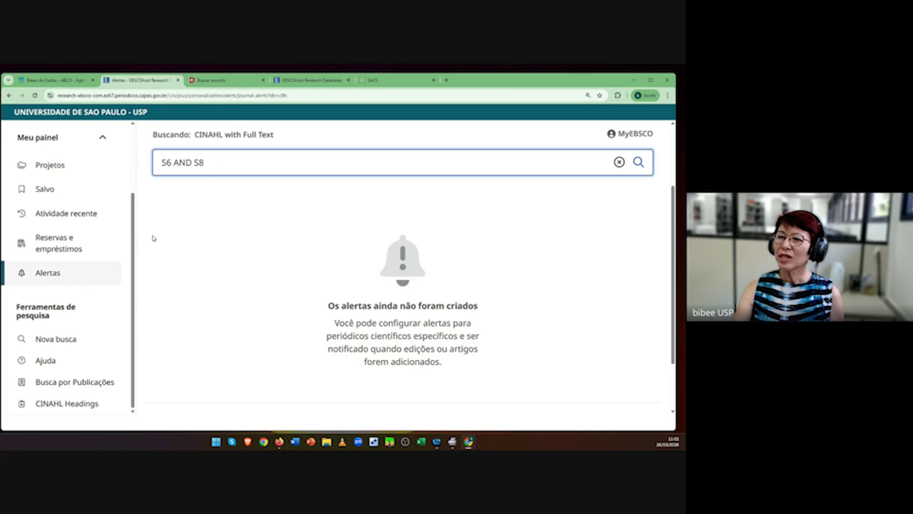
pyautogui.scroll(3, 121, 376)
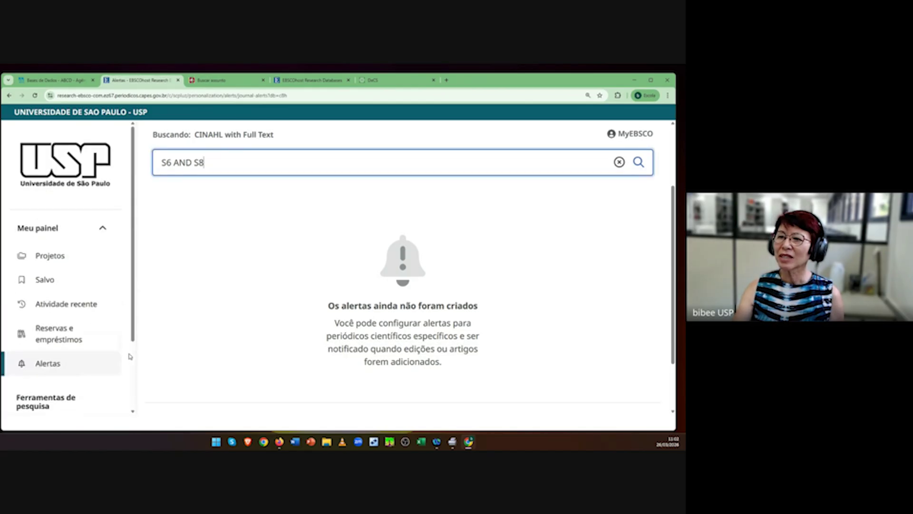
pyautogui.scroll(-3, 127, 355)
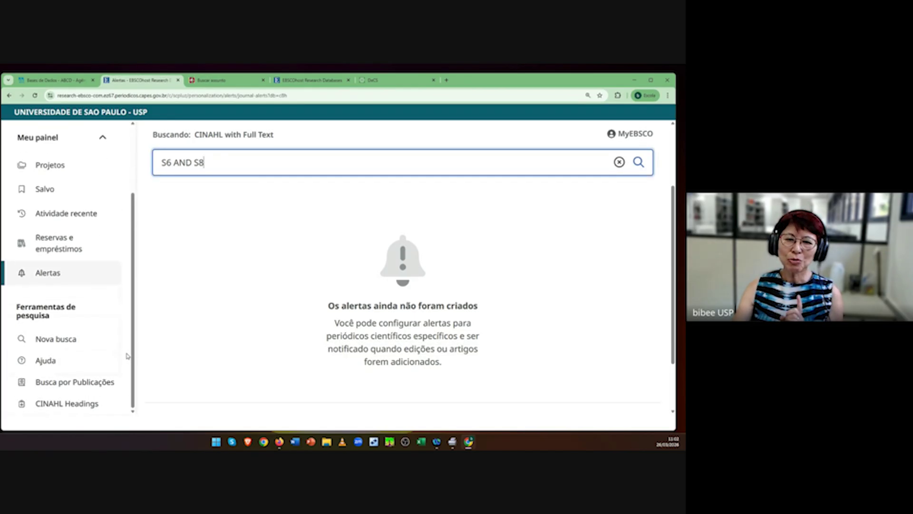
pyautogui.scroll(2, 128, 356)
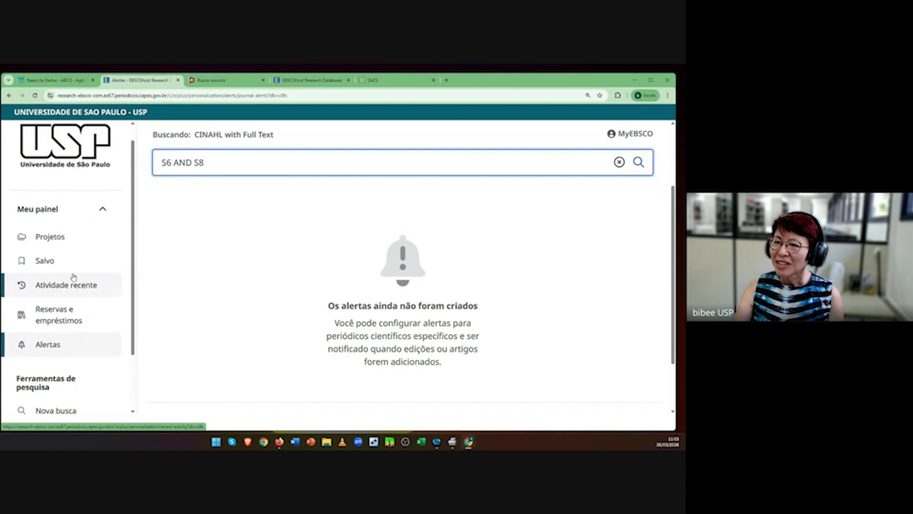
pyautogui.click(49, 262)
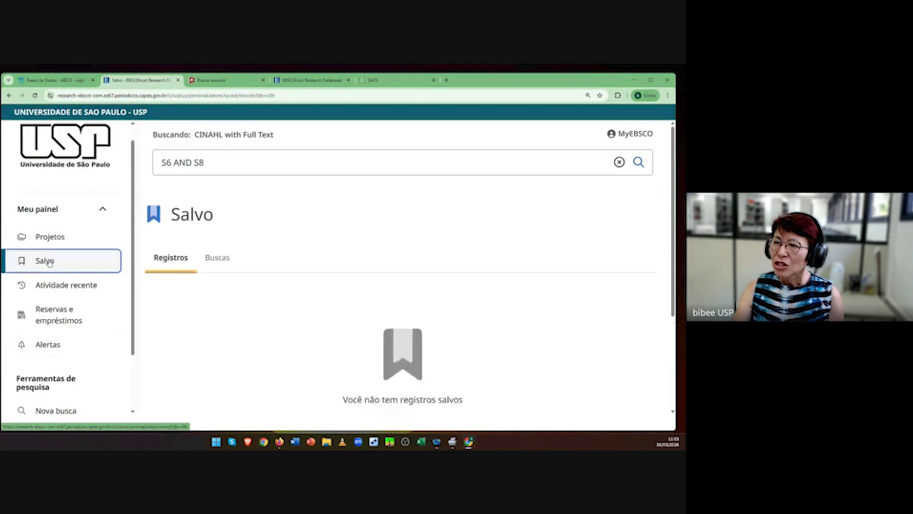
# Step: Check Salvo's saved searches, bookmark S11 in Atividade recente, and return to Salvo
pyautogui.click(216, 259)
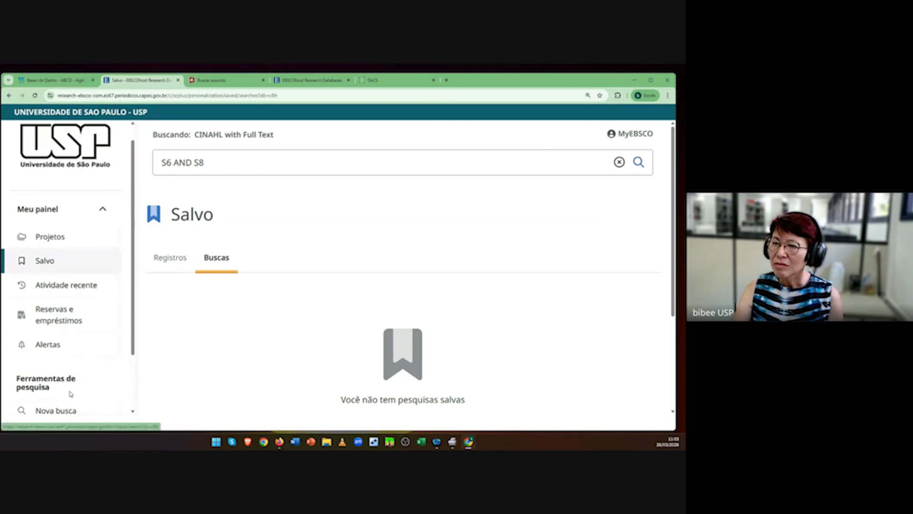
pyautogui.scroll(-2, 79, 355)
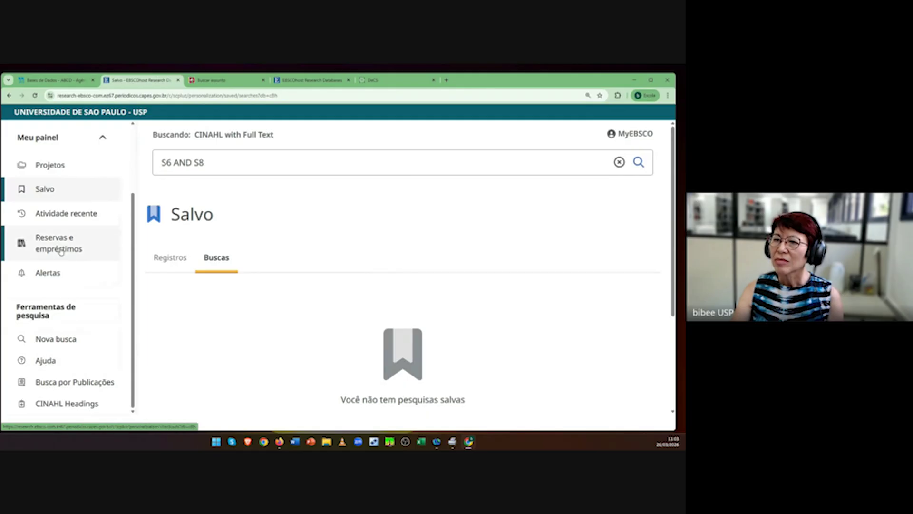
pyautogui.click(81, 215)
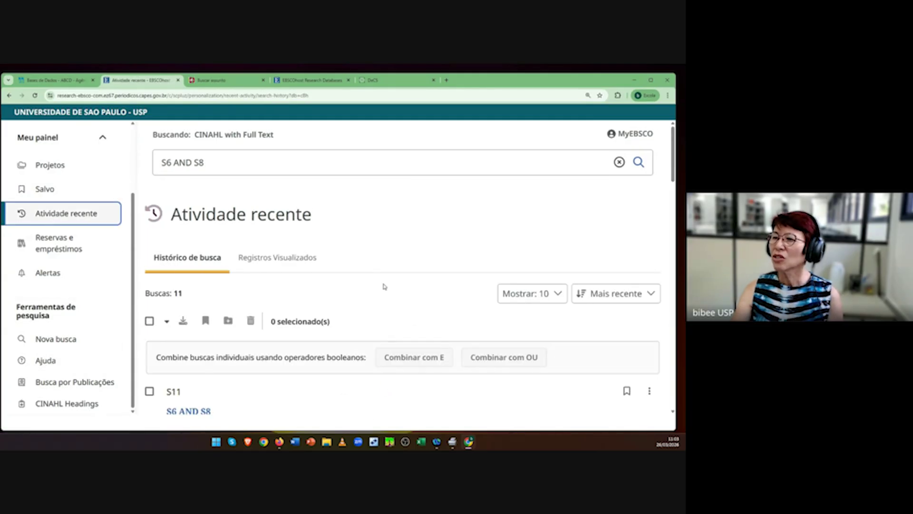
pyautogui.scroll(-1, 374, 286)
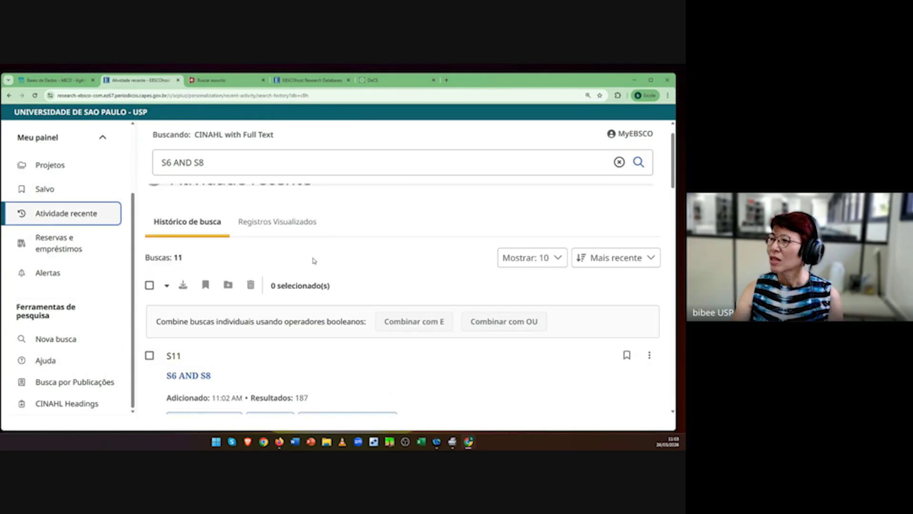
pyautogui.scroll(-1, 314, 348)
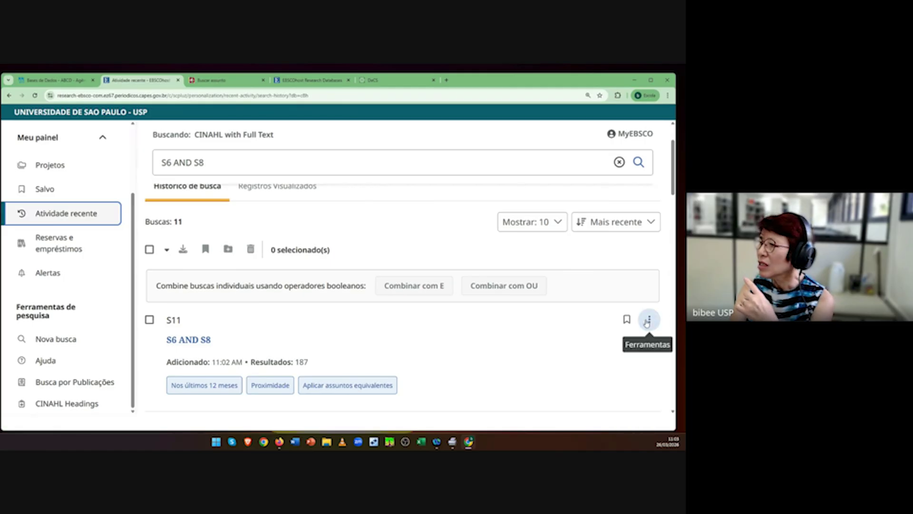
pyautogui.click(627, 320)
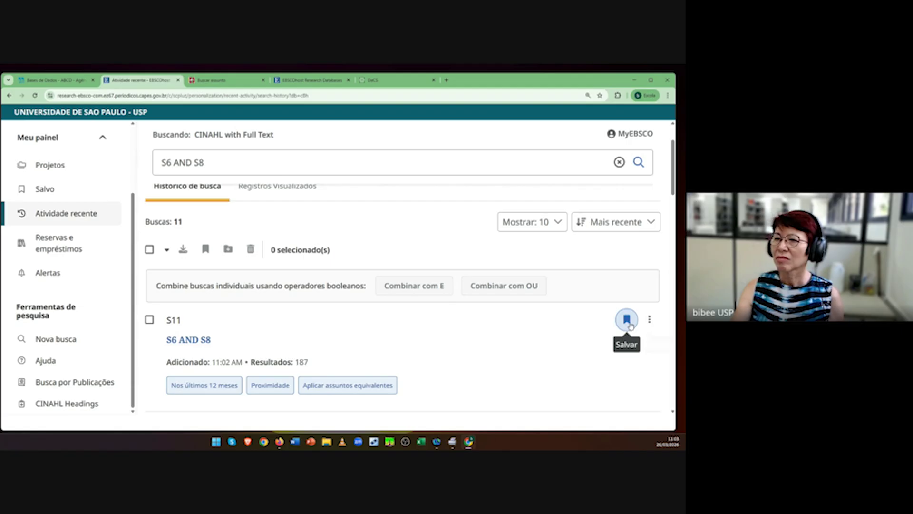
pyautogui.click(50, 189)
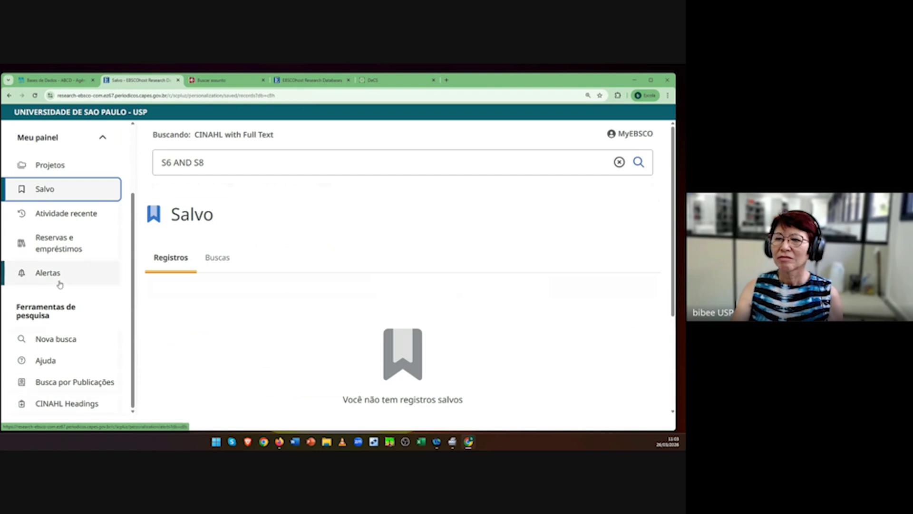
# Step: Return to the recent search history and look over search S11's options menu
pyautogui.click(66, 214)
pyautogui.scroll(-2, 613, 361)
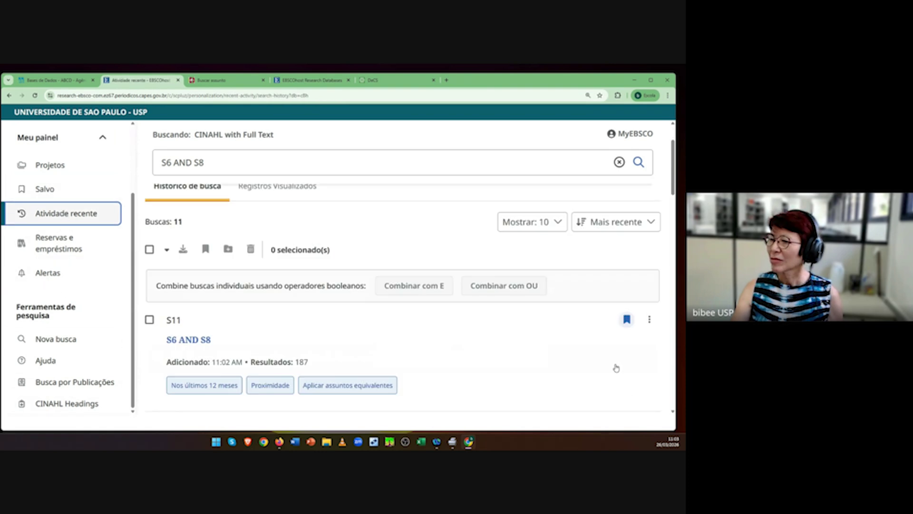
pyautogui.click(650, 320)
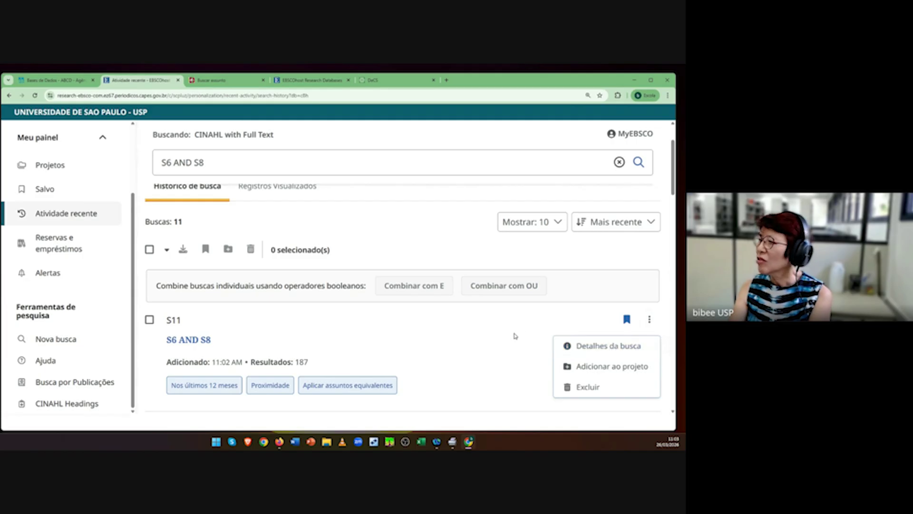
pyautogui.click(554, 327)
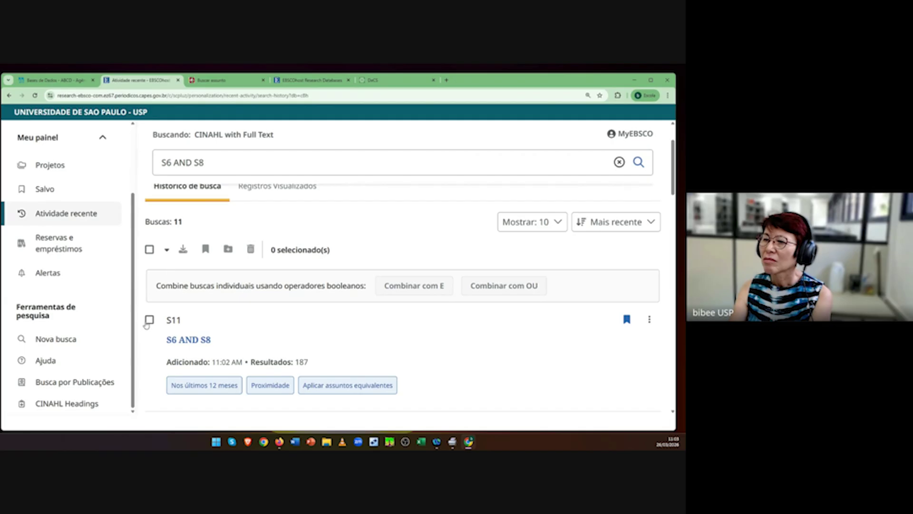
# Step: Select S11 and bring up its remove-from-saved prompt, keeping it saved meanwhile
pyautogui.click(149, 320)
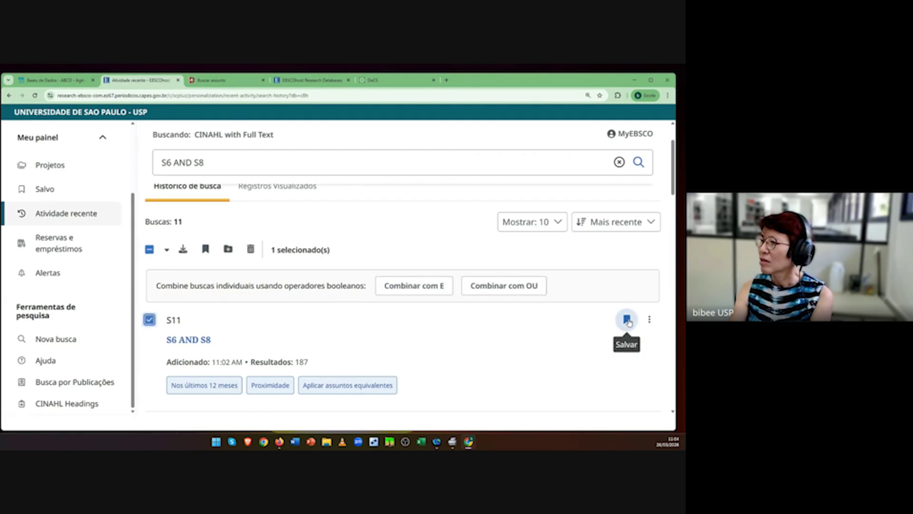
pyautogui.click(628, 321)
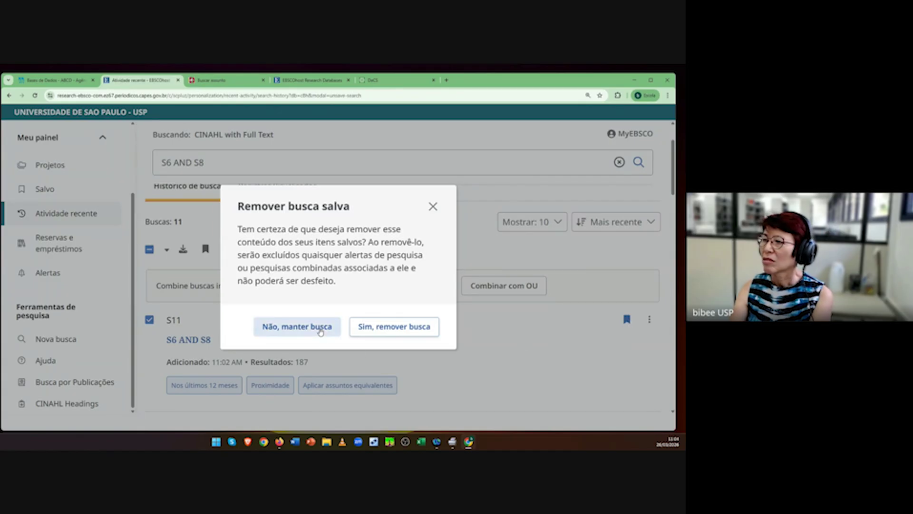
pyautogui.click(321, 330)
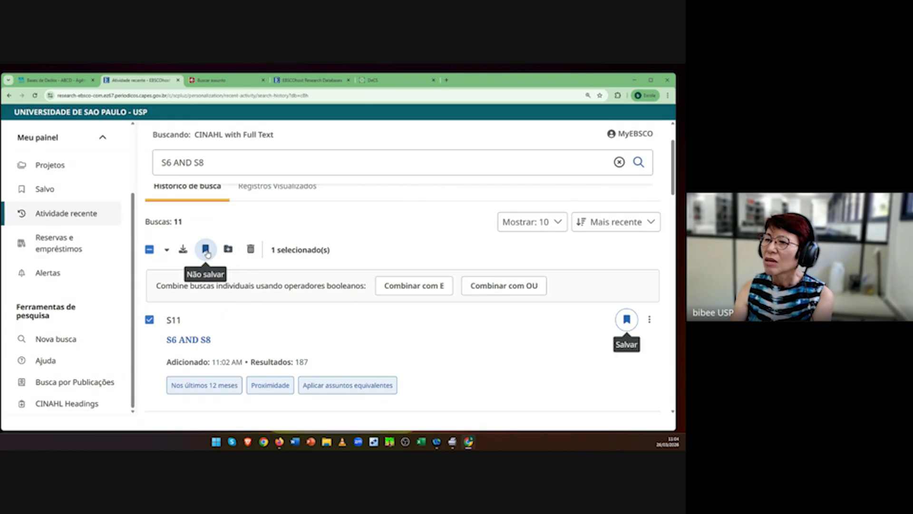
pyautogui.click(626, 323)
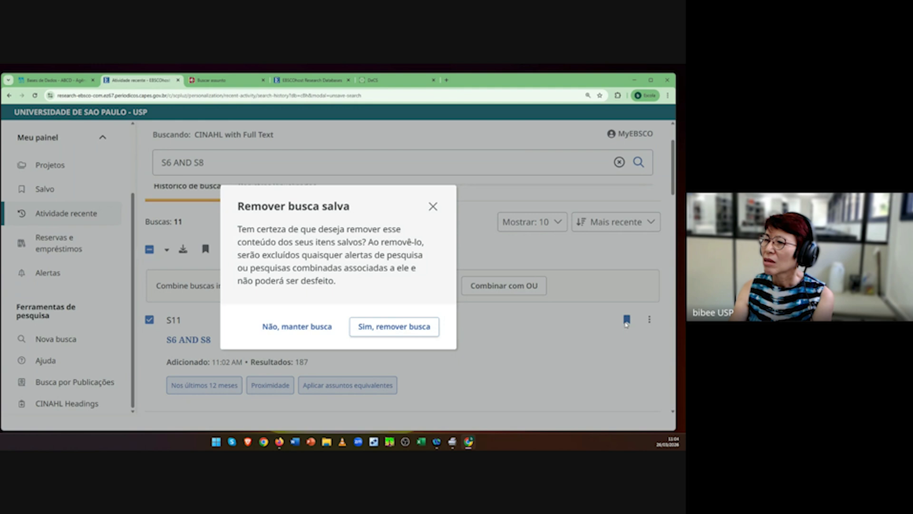
# Step: Dismiss the removal prompt so S11 stays saved, and scroll the history
pyautogui.click(327, 329)
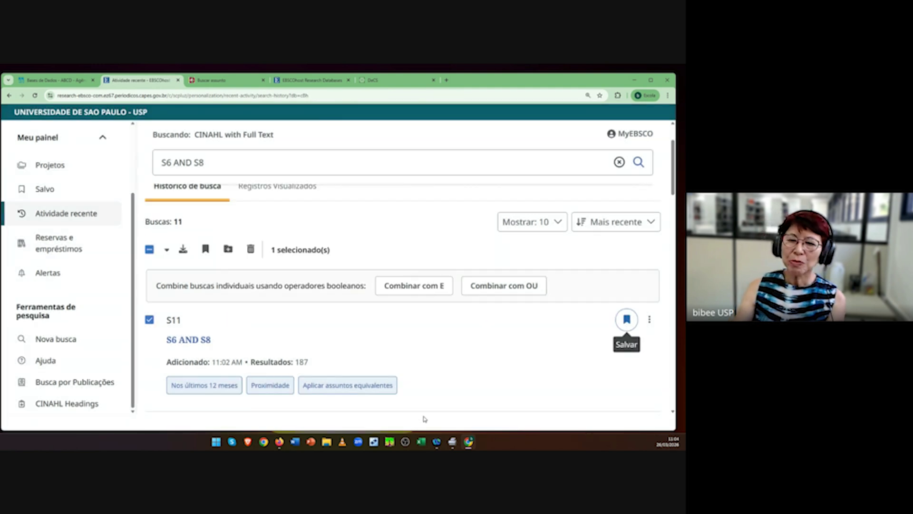
pyautogui.scroll(-5, 471, 395)
pyautogui.scroll(5, 464, 403)
pyautogui.scroll(-2, 464, 404)
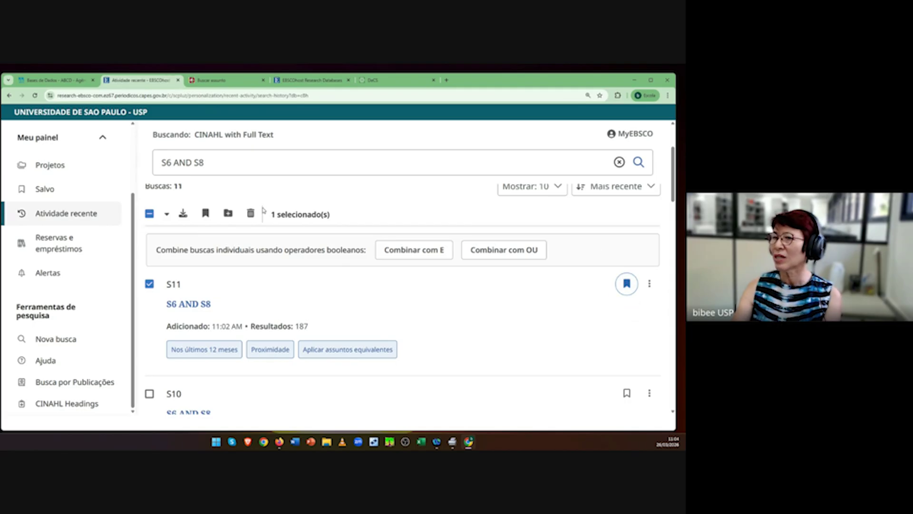
# Step: View the saved 187-result workload AND intensive care search and its actions under Saved > Searches
pyautogui.click(54, 189)
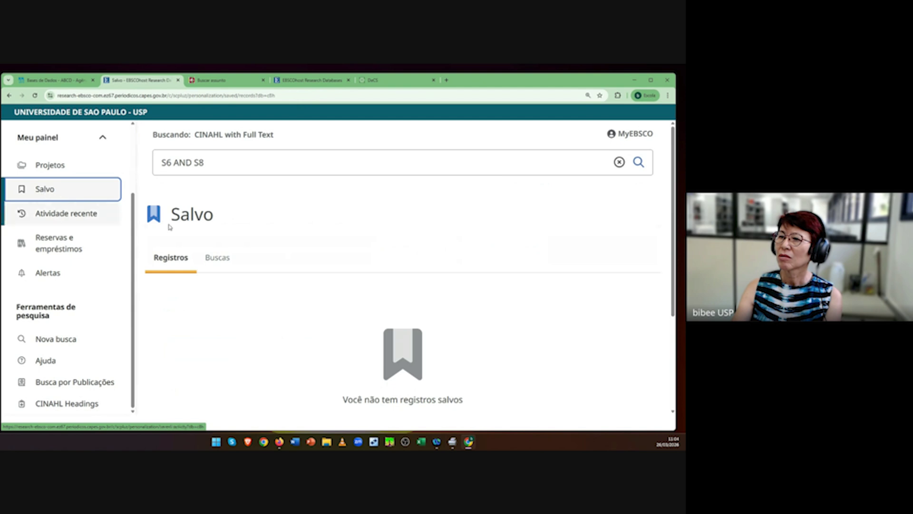
pyautogui.click(215, 259)
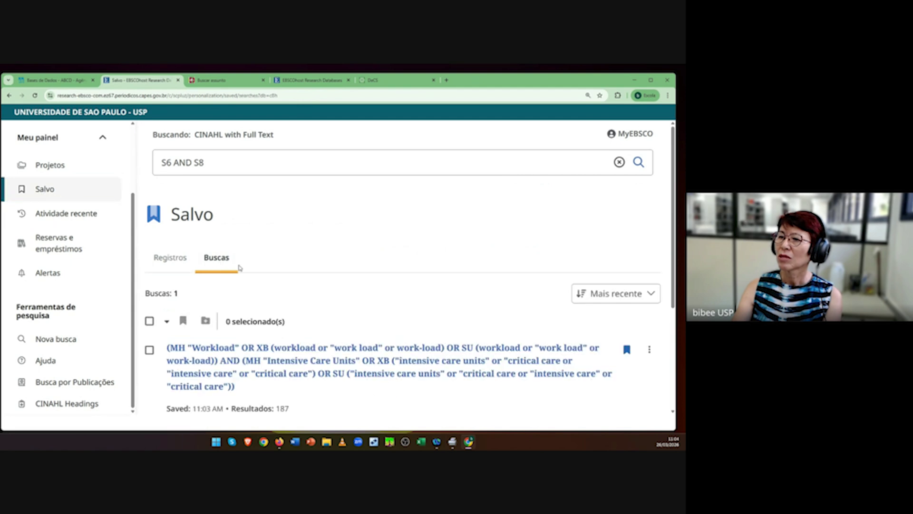
pyautogui.scroll(-3, 432, 386)
pyautogui.scroll(2, 433, 386)
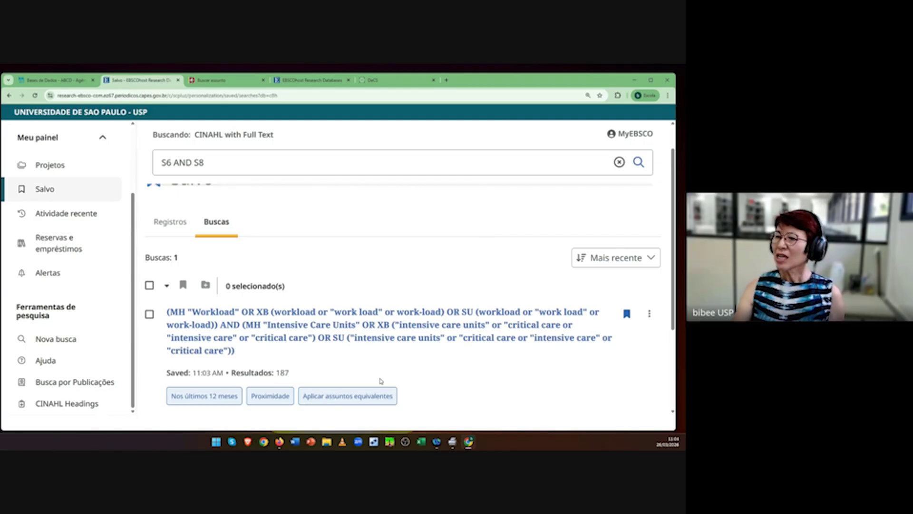
pyautogui.click(150, 284)
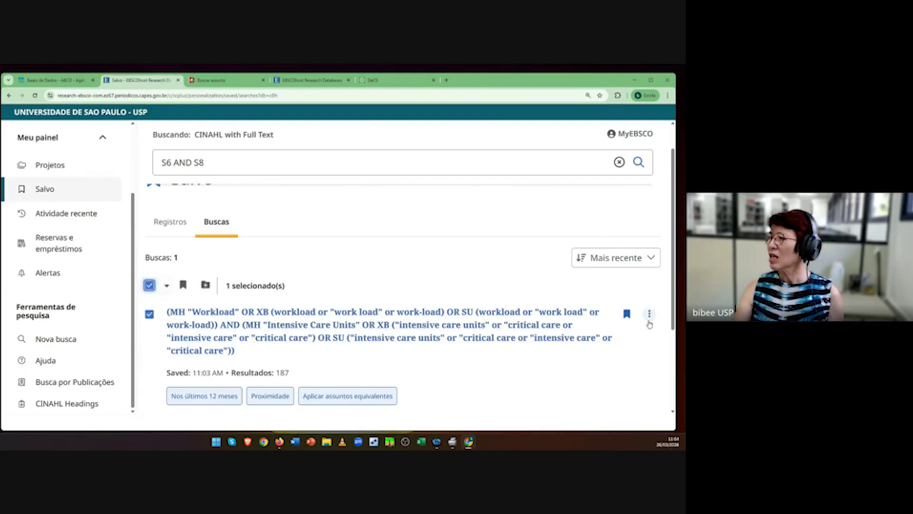
pyautogui.click(649, 318)
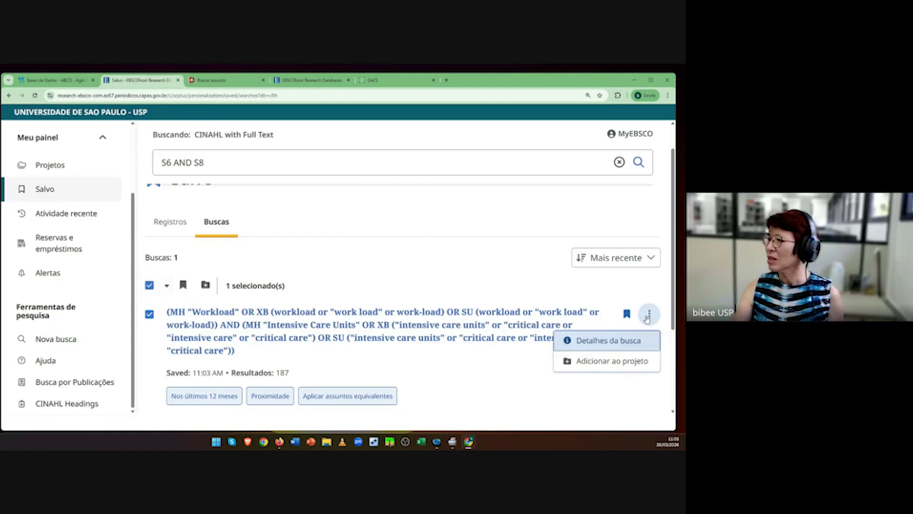
pyautogui.click(565, 401)
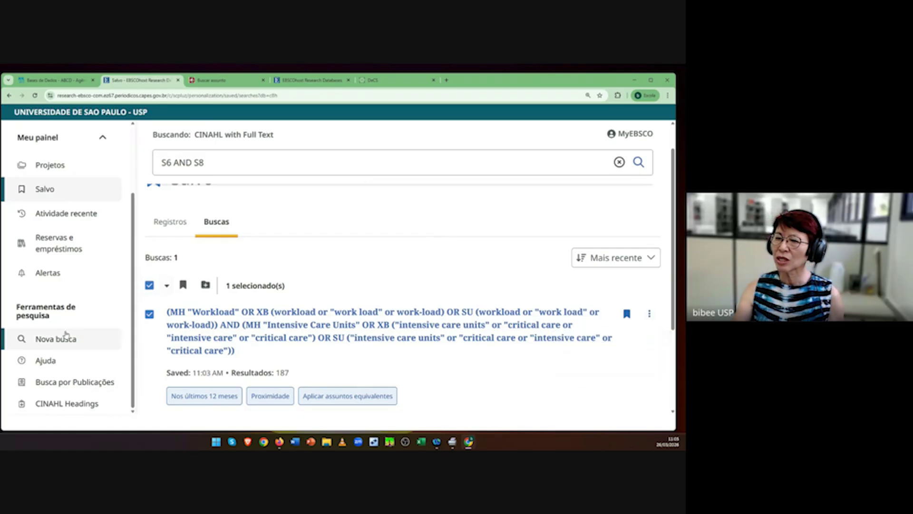
pyautogui.click(48, 278)
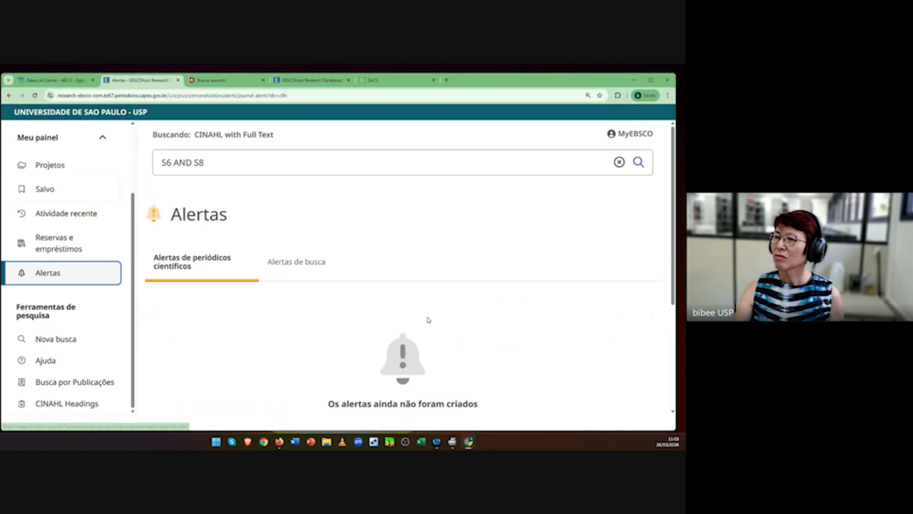
# Step: Confirm the Search and Journal alerts tabs are empty, then return to the 11-search history
pyautogui.click(310, 266)
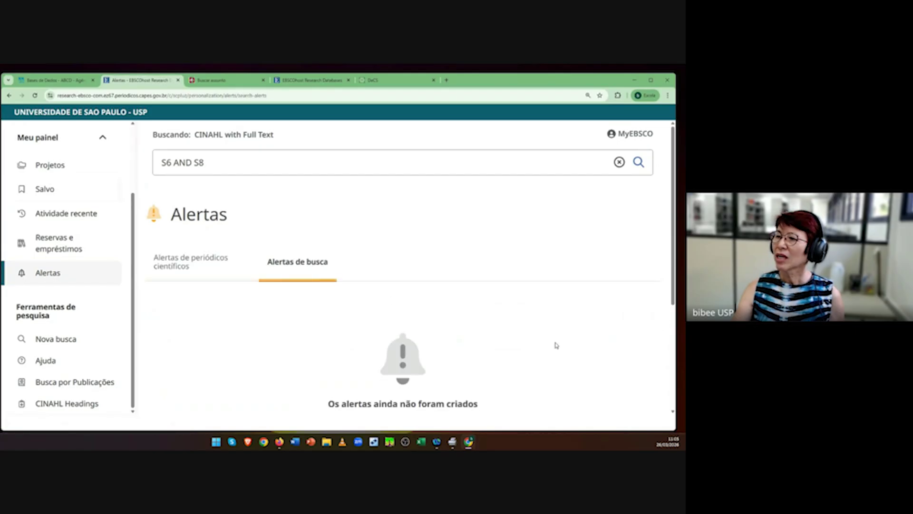
pyautogui.click(181, 261)
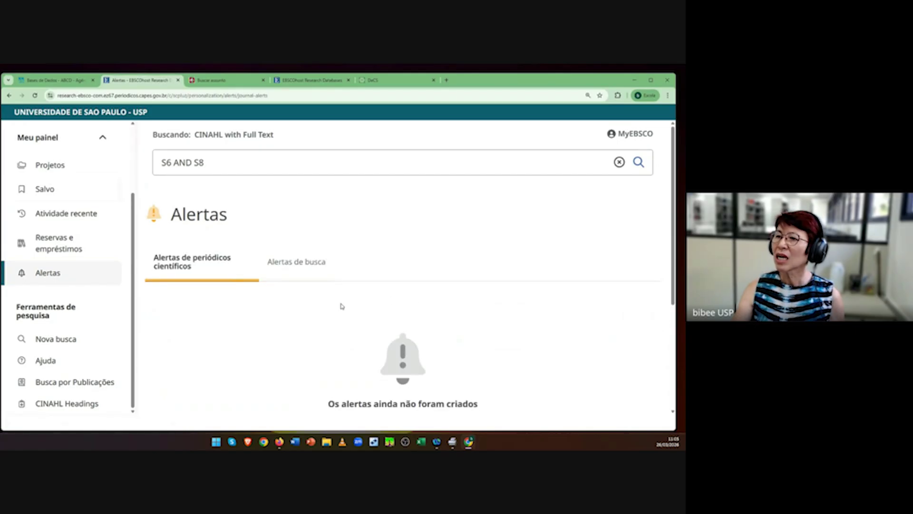
pyautogui.click(302, 265)
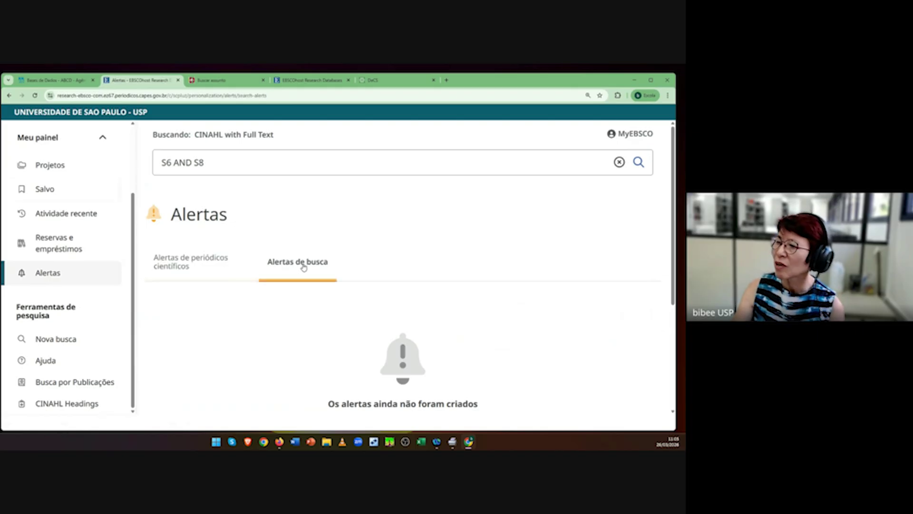
pyautogui.scroll(-3, 211, 325)
pyautogui.scroll(-1, 211, 326)
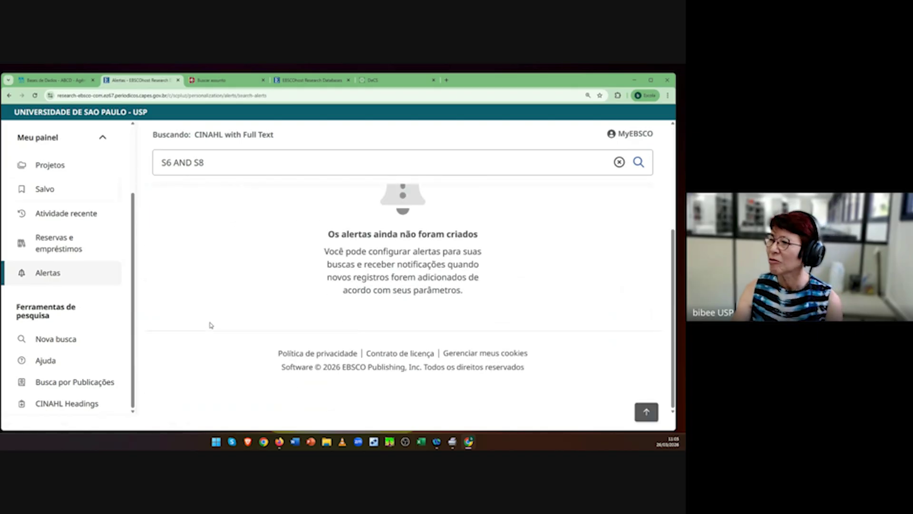
pyautogui.scroll(5, 355, 367)
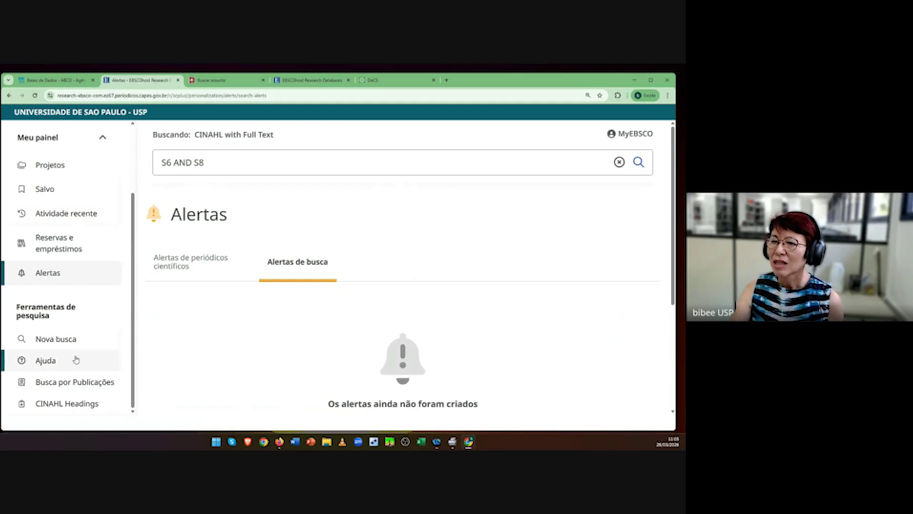
pyautogui.scroll(3, 91, 352)
pyautogui.scroll(-3, 90, 348)
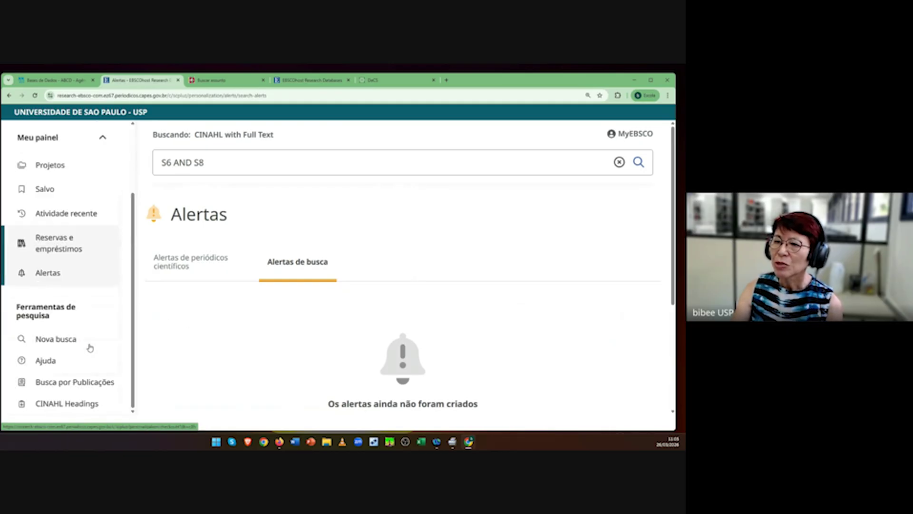
pyautogui.scroll(3, 88, 346)
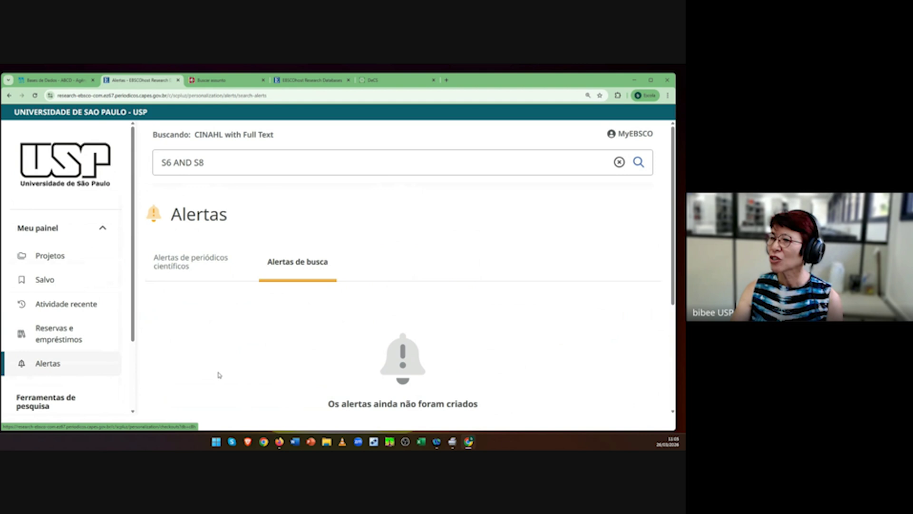
pyautogui.scroll(-3, 217, 376)
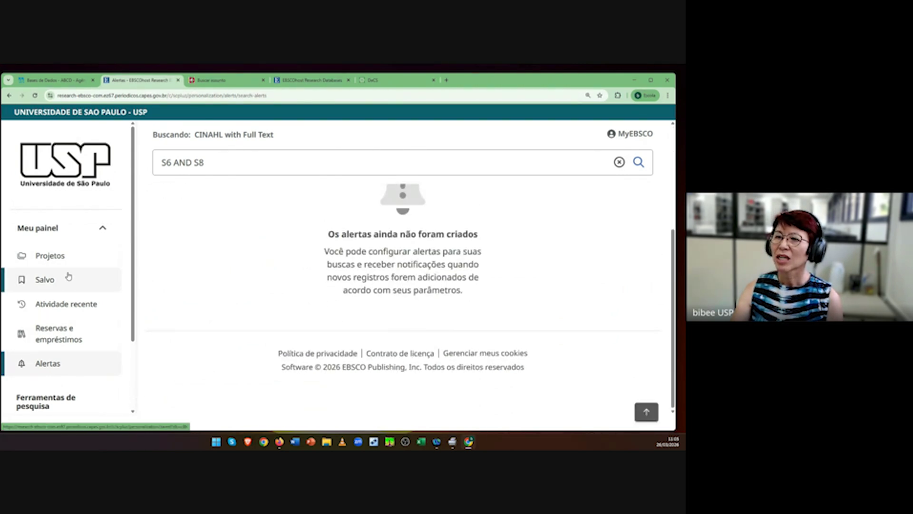
pyautogui.click(57, 308)
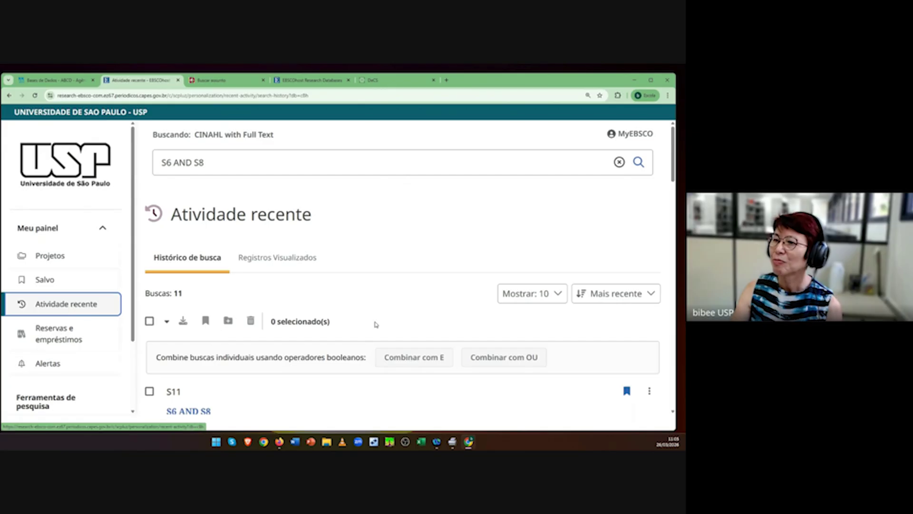
# Step: Review S10 and S11 (187 results each) in the history, then go to CINAHL Headings
pyautogui.scroll(-5, 378, 333)
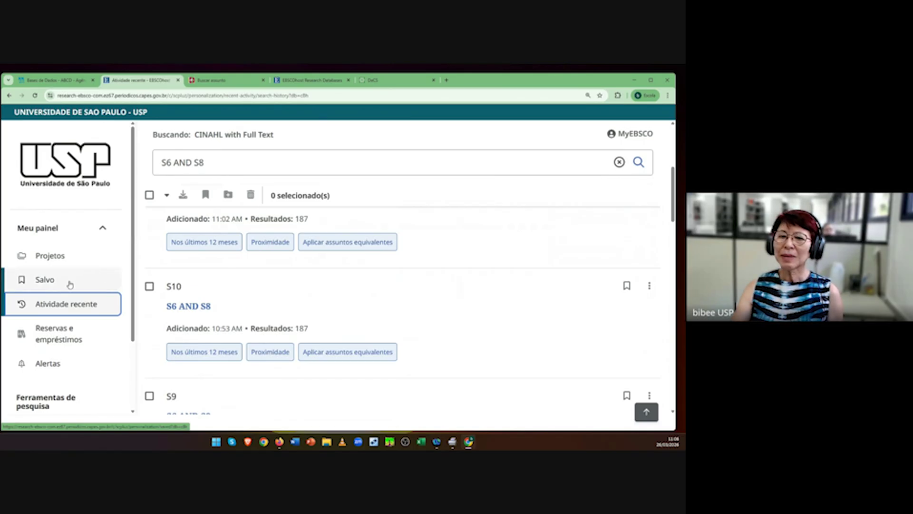
pyautogui.scroll(-2, 93, 366)
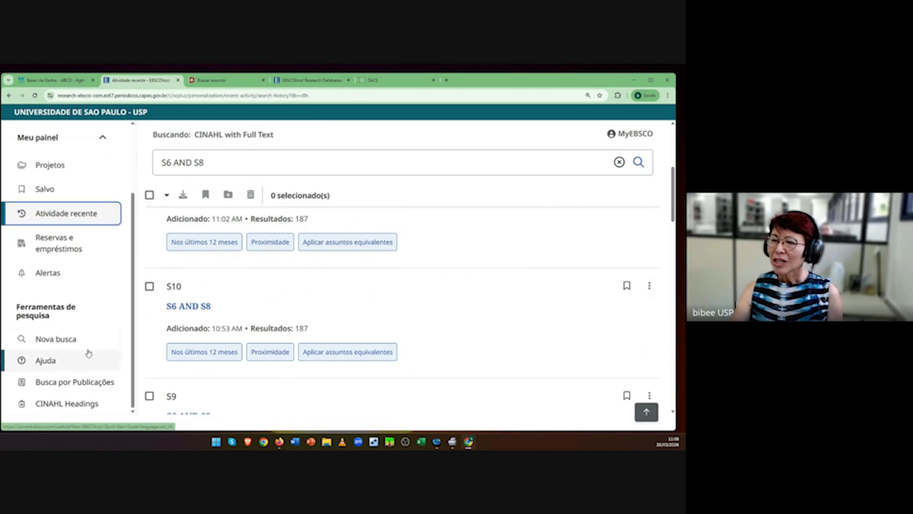
pyautogui.click(70, 407)
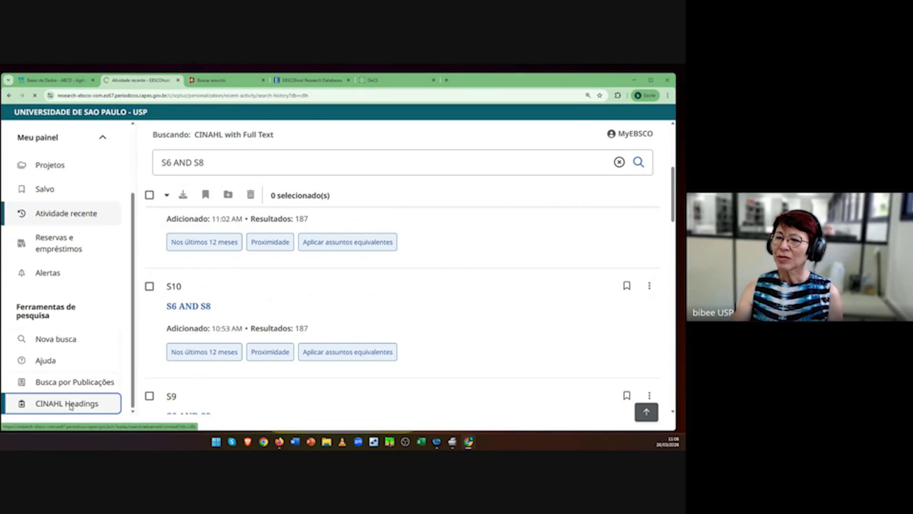
# Step: Search the CINAHL Headings for 'workload'
pyautogui.scroll(-4, 499, 365)
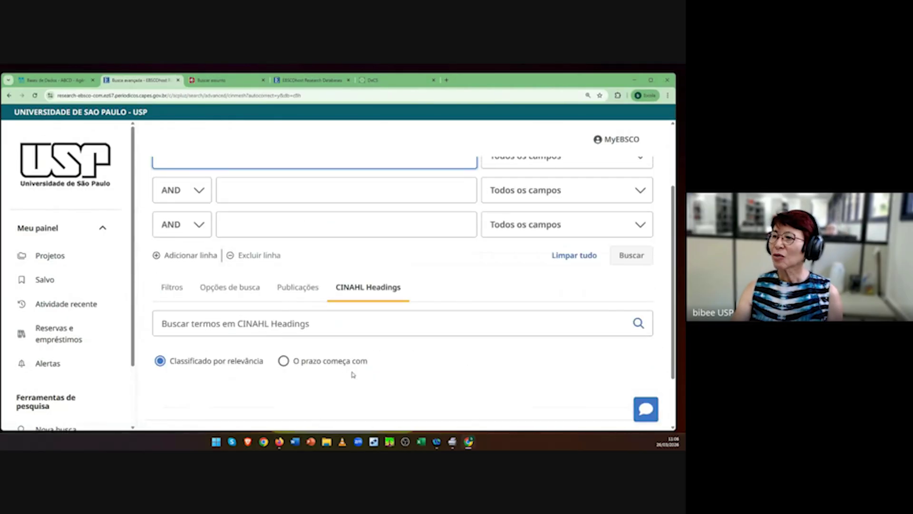
pyautogui.scroll(-2, 354, 324)
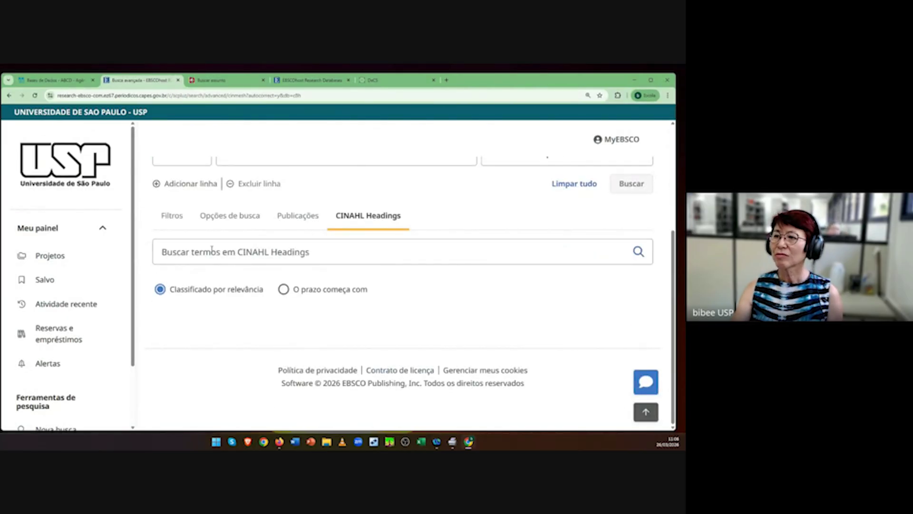
pyautogui.scroll(-3, 113, 377)
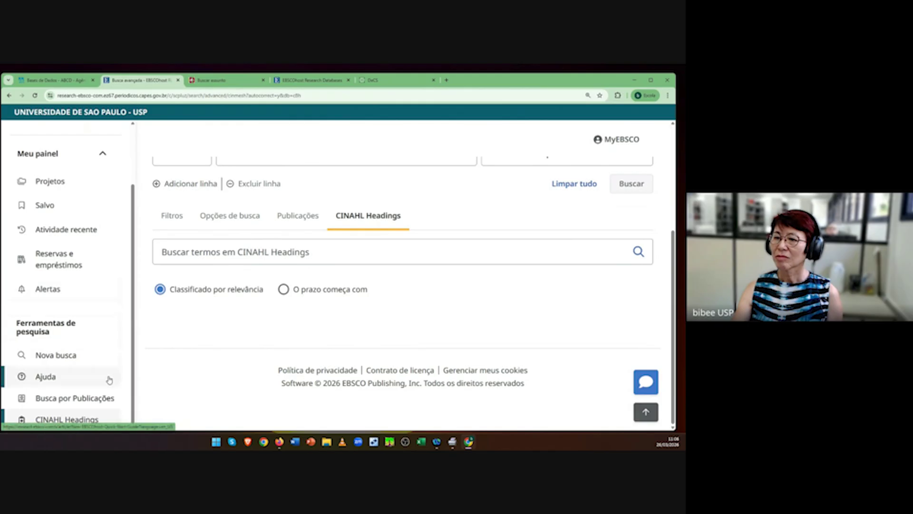
pyautogui.click(61, 422)
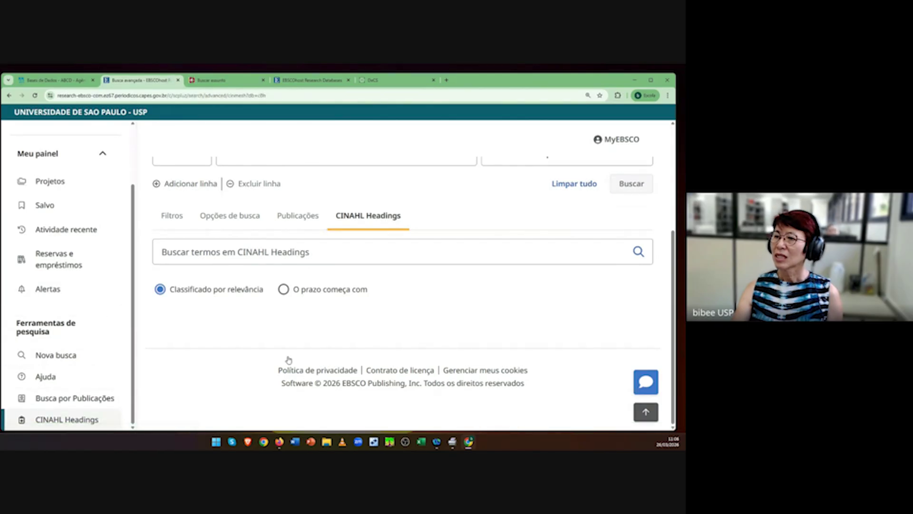
pyautogui.click(265, 252)
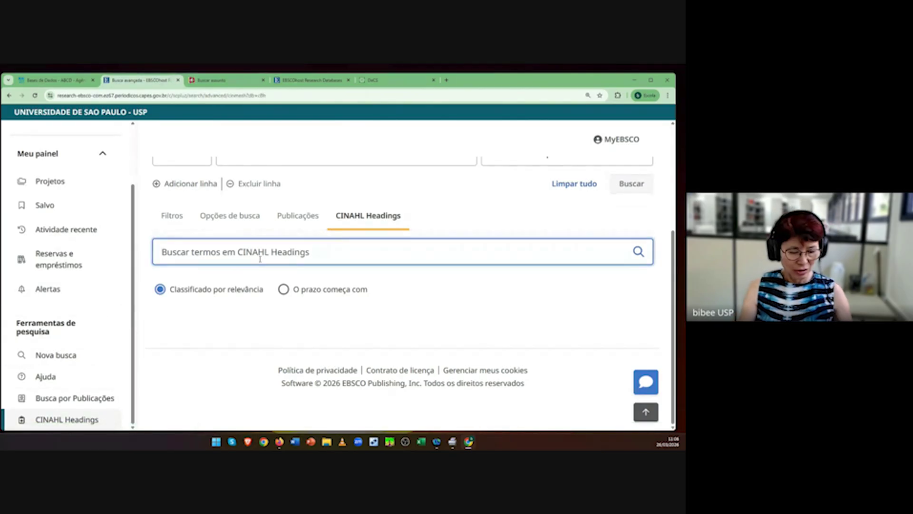
pyautogui.write('work')
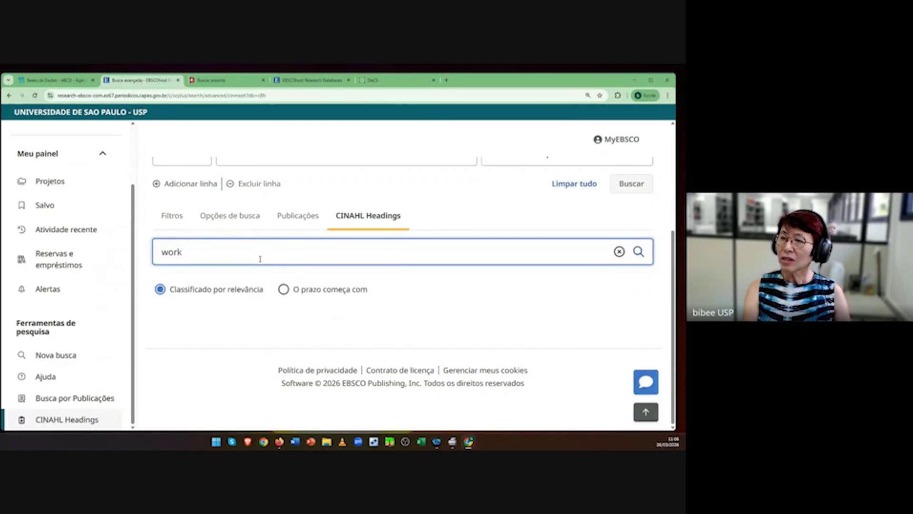
pyautogui.write('load')
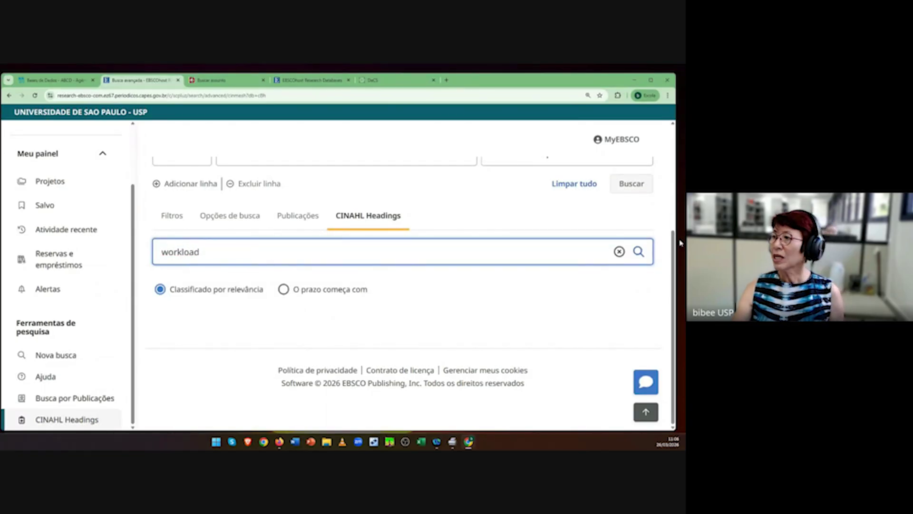
pyautogui.click(639, 251)
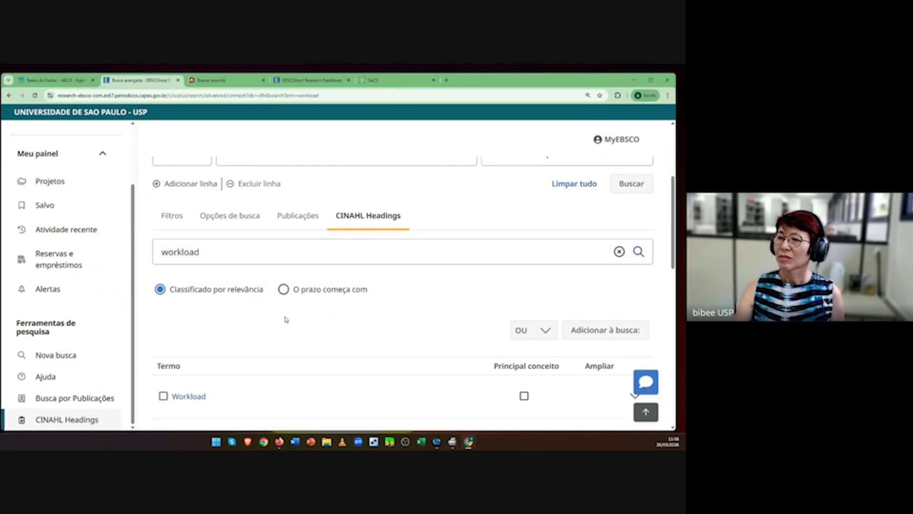
# Step: View the Workload heading's details, then go back to the matching headings list
pyautogui.scroll(-2, 286, 319)
pyautogui.click(192, 323)
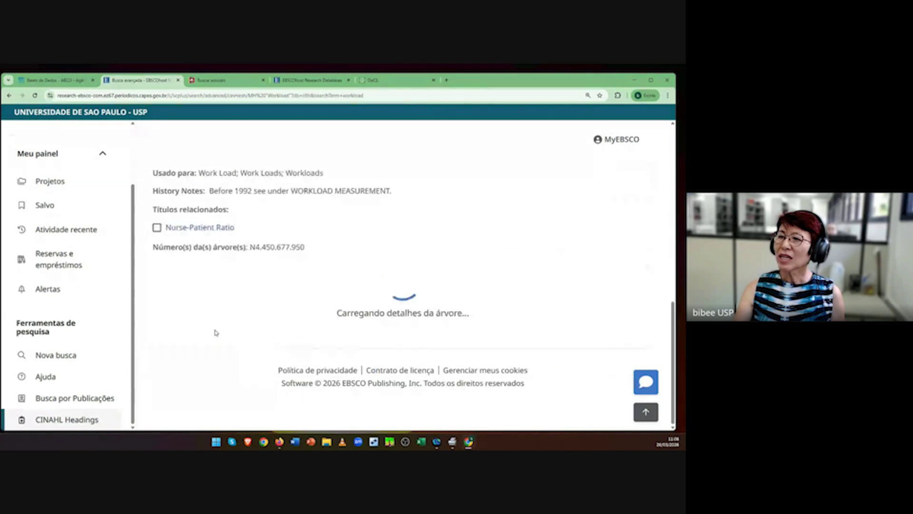
pyautogui.scroll(1, 428, 281)
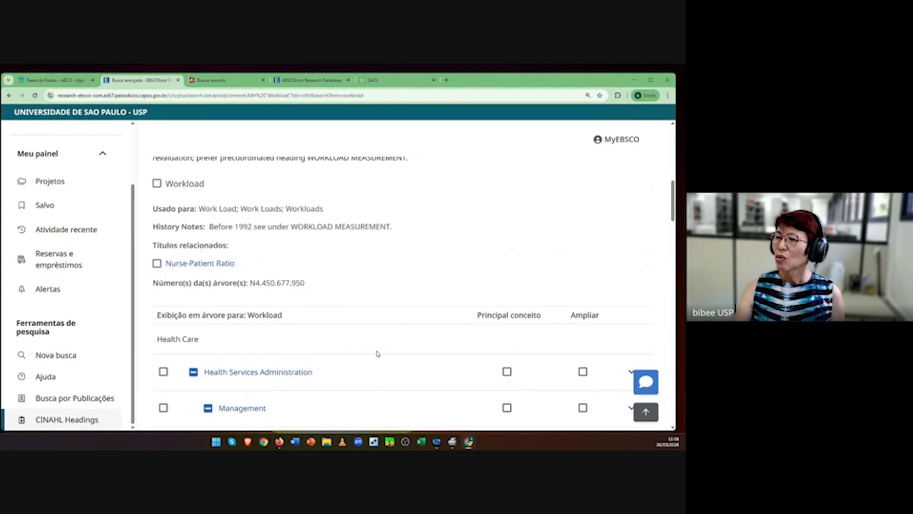
pyautogui.scroll(2, 378, 353)
pyautogui.scroll(2, 378, 353)
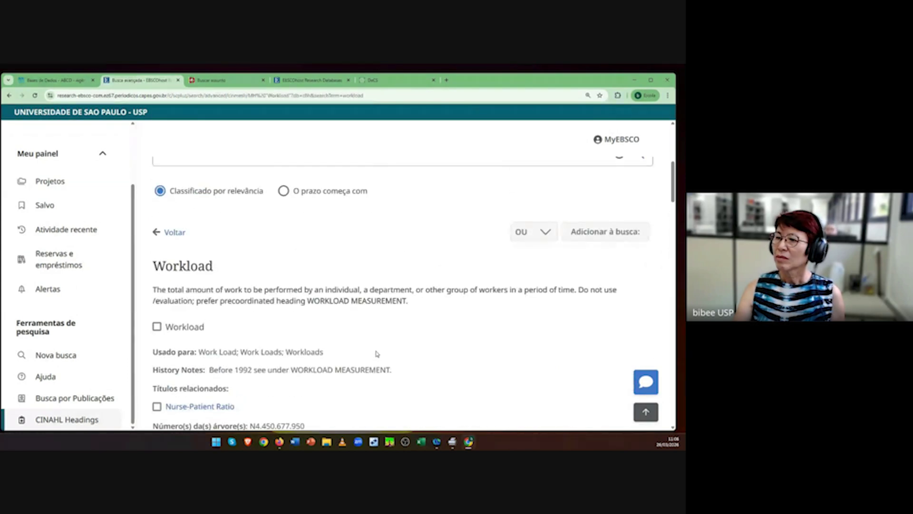
pyautogui.scroll(1, 378, 353)
pyautogui.scroll(-2, 378, 354)
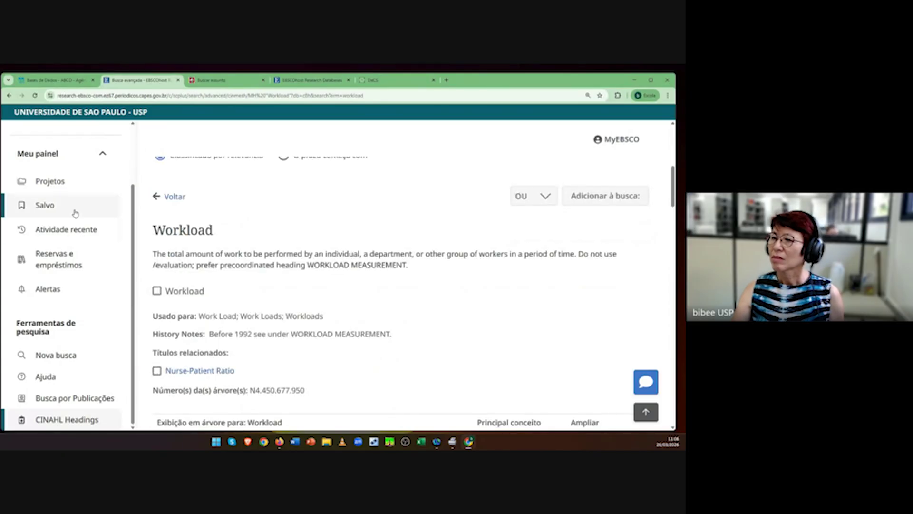
pyautogui.click(169, 196)
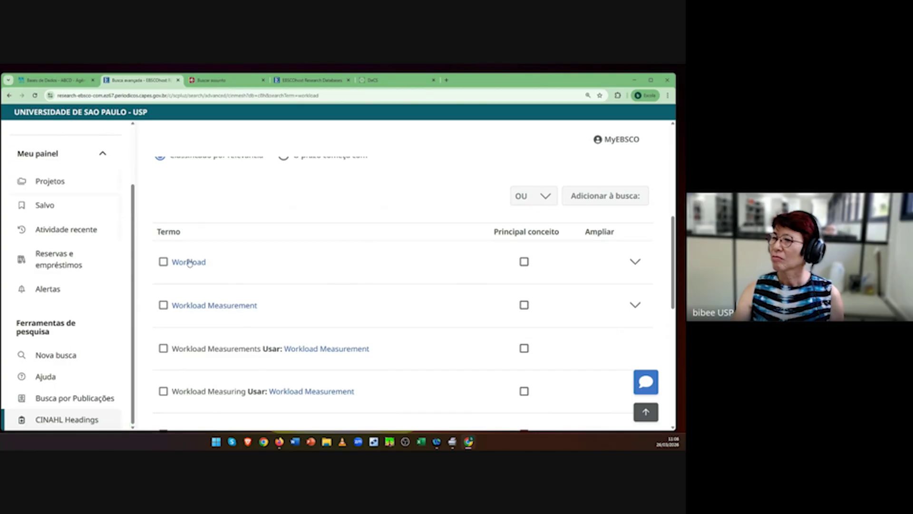
# Step: Tick Workload with only its Administration (AM) subheading and add MH "Workload/AM" to the search
pyautogui.click(163, 262)
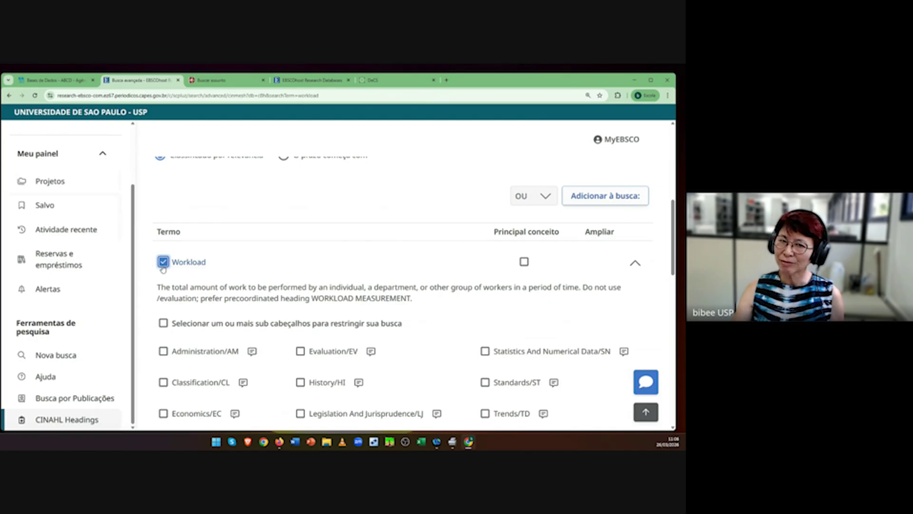
pyautogui.scroll(-1, 400, 295)
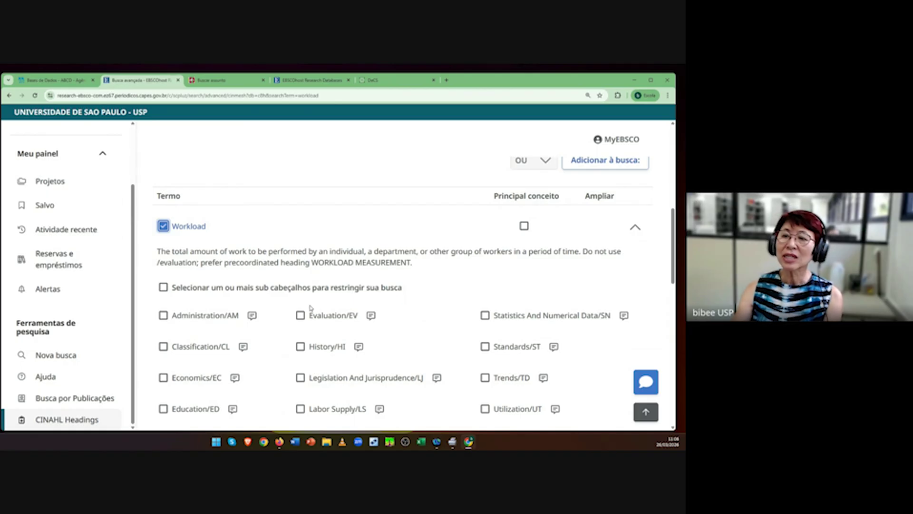
pyautogui.scroll(-2, 378, 352)
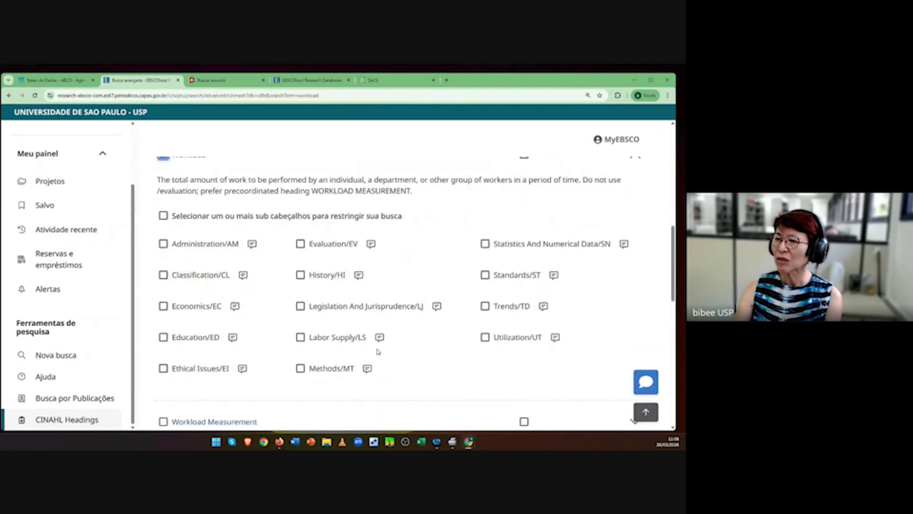
pyautogui.scroll(2, 375, 361)
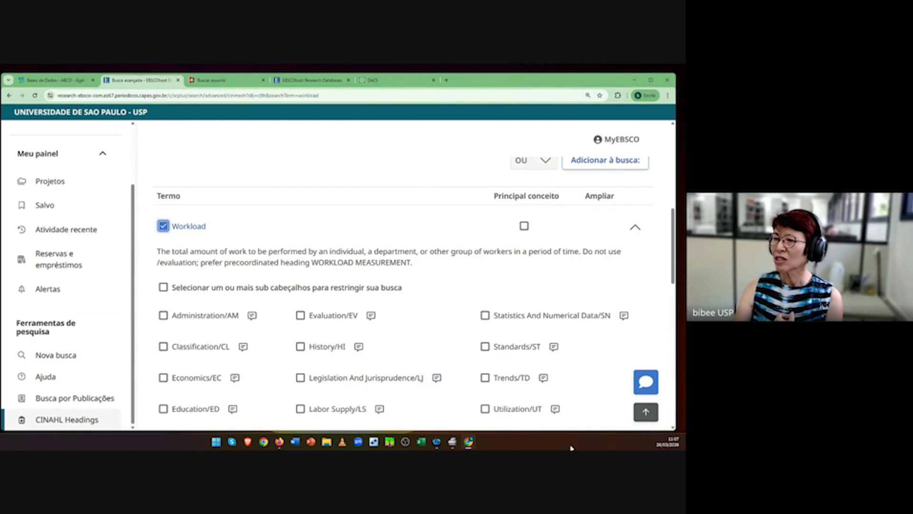
pyautogui.scroll(-1, 450, 412)
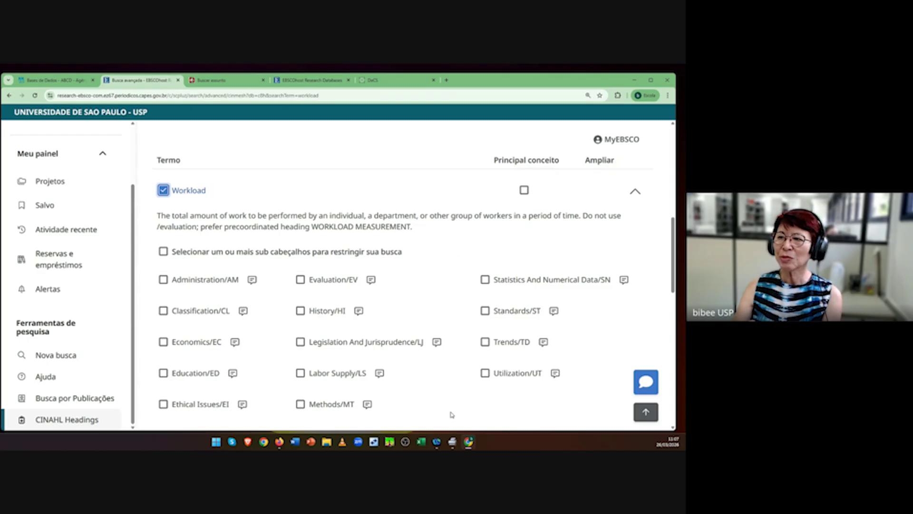
pyautogui.click(164, 280)
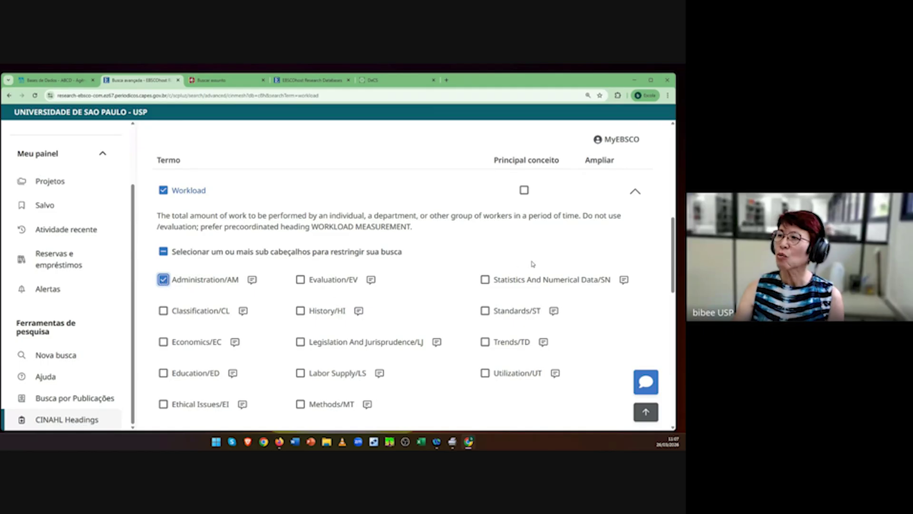
pyautogui.scroll(2, 532, 262)
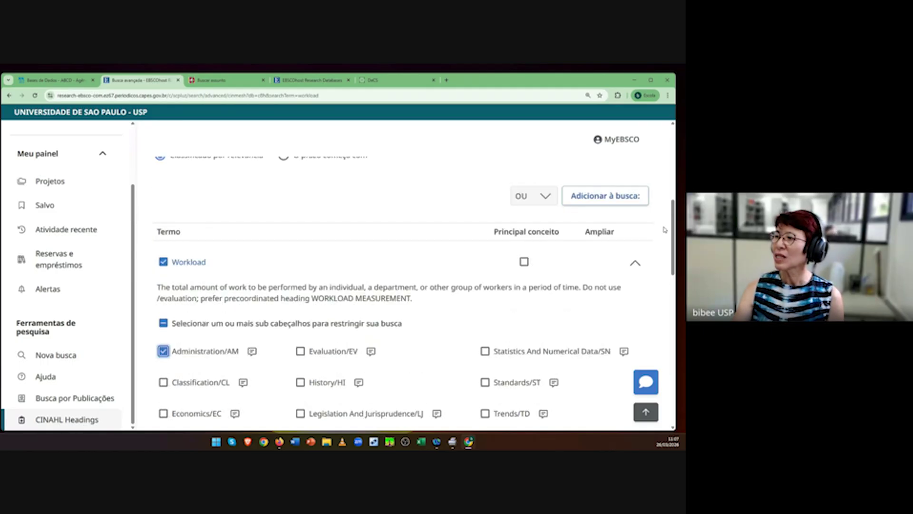
pyautogui.click(603, 196)
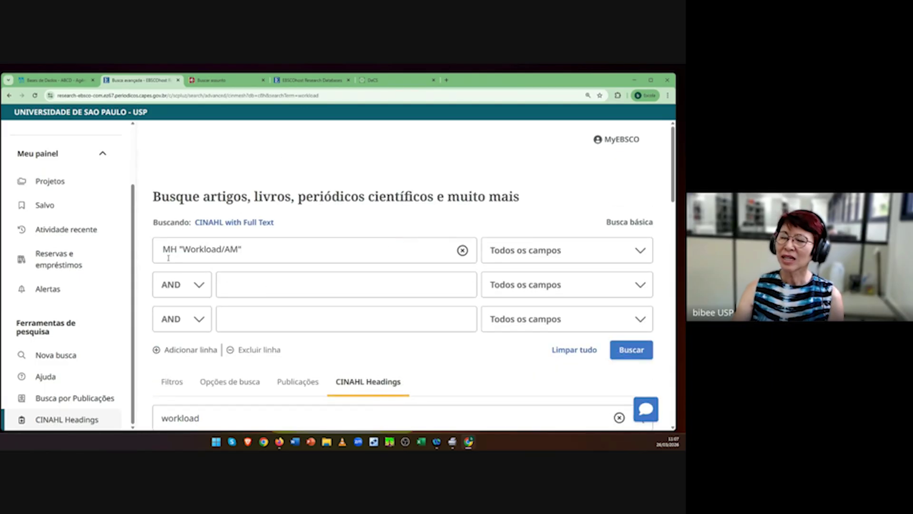
# Step: Run the MH "Workload/AM" search and scroll through its 16 results
pyautogui.click(635, 349)
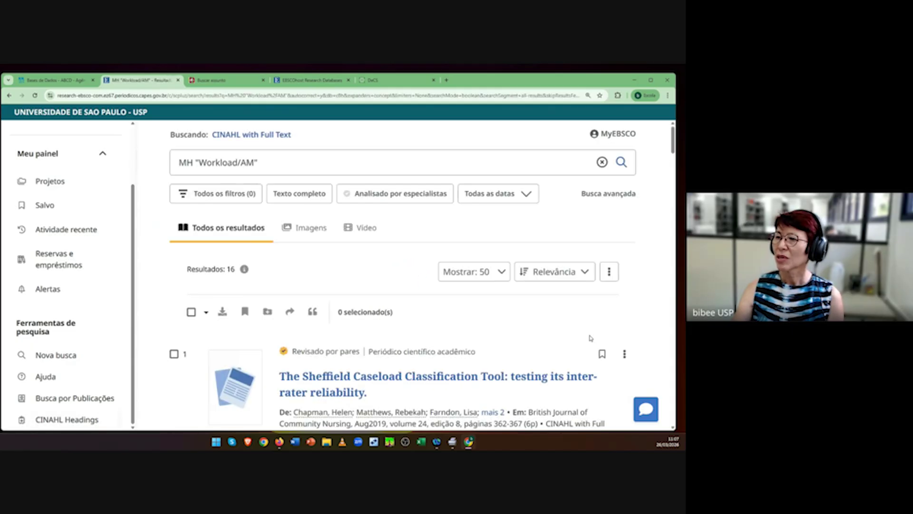
pyautogui.scroll(-3, 572, 337)
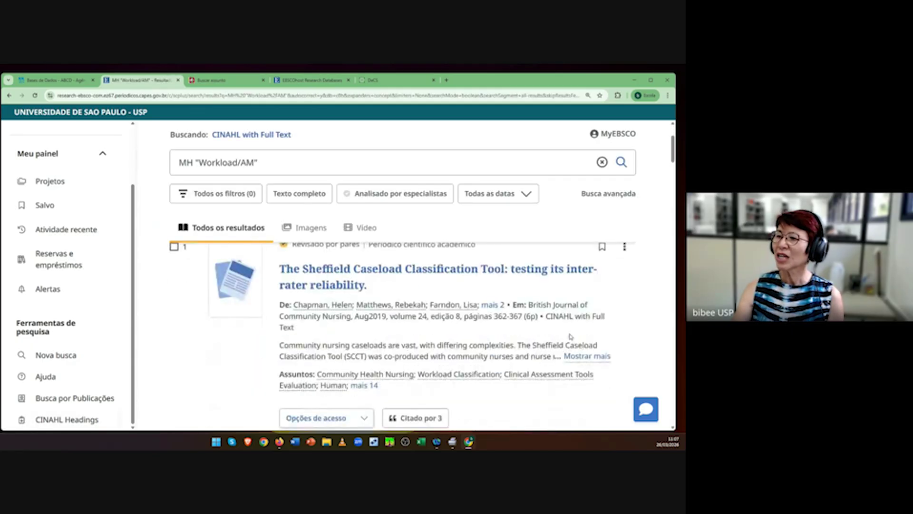
pyautogui.scroll(2, 570, 338)
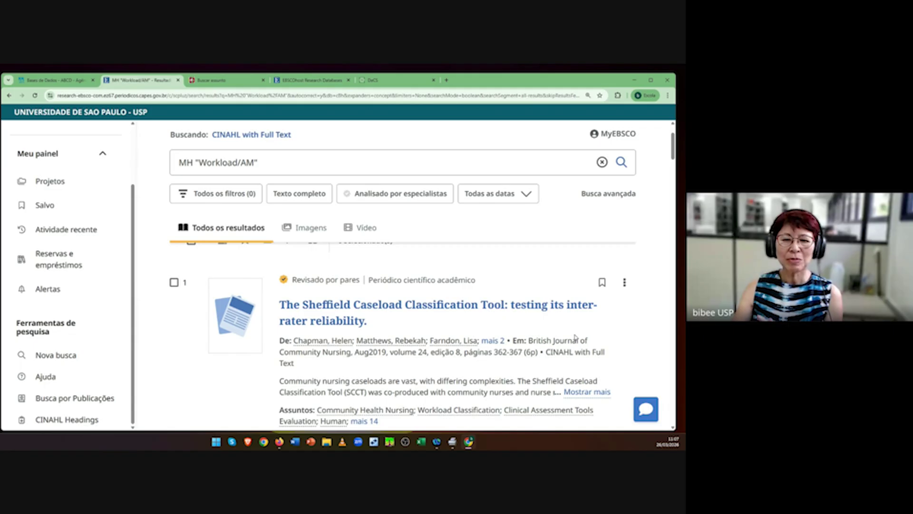
pyautogui.scroll(-1, 564, 347)
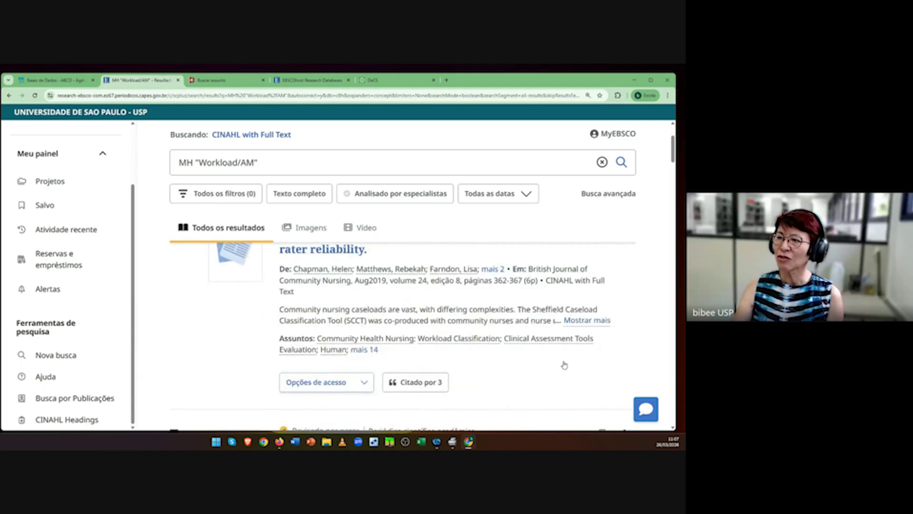
pyautogui.scroll(1, 564, 364)
pyautogui.scroll(-6, 564, 364)
pyautogui.scroll(3, 564, 364)
pyautogui.scroll(3, 563, 364)
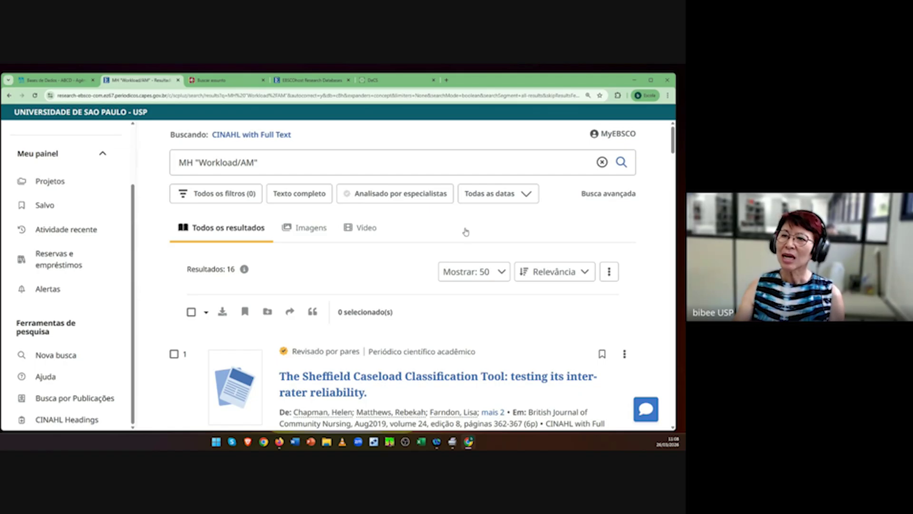
# Step: Select the saved workload and intensive care strategy text under Saved > Searches, then minimize the browser
pyautogui.click(41, 206)
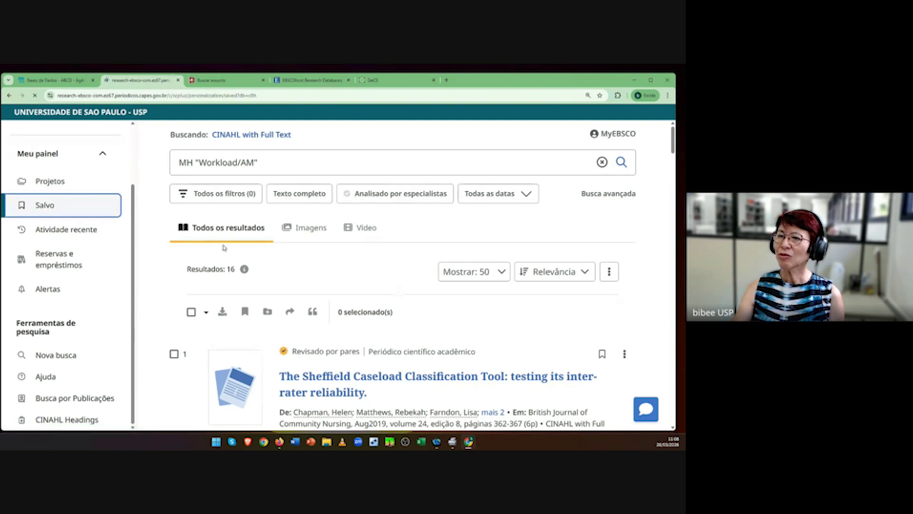
pyautogui.click(217, 258)
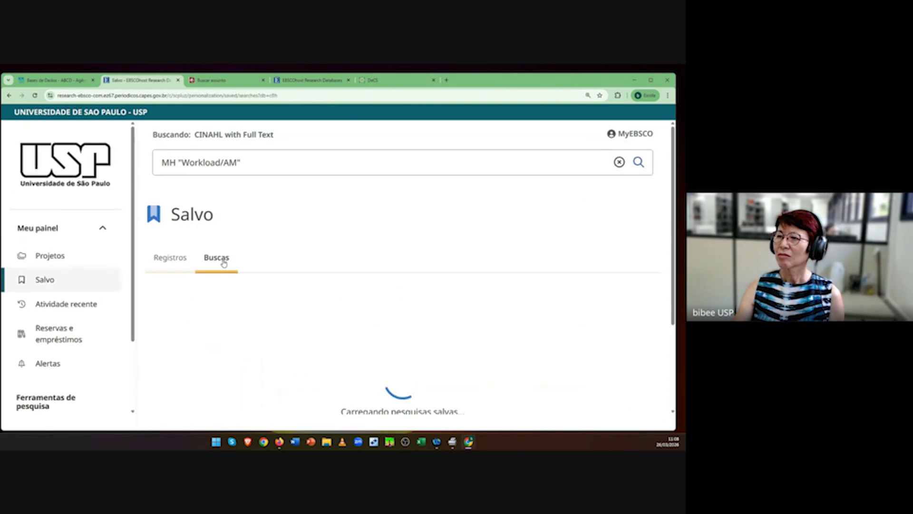
pyautogui.scroll(-3, 445, 325)
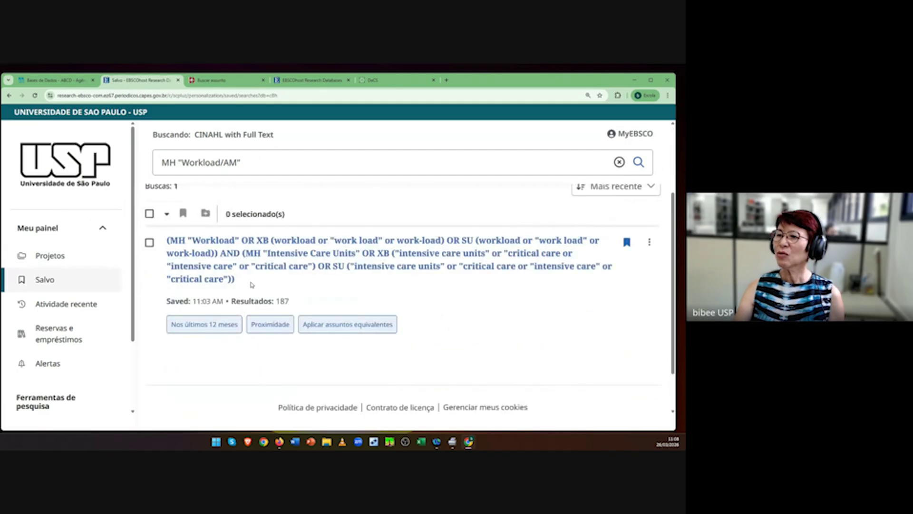
pyautogui.moveTo(250, 283); pyautogui.dragTo(167, 245)
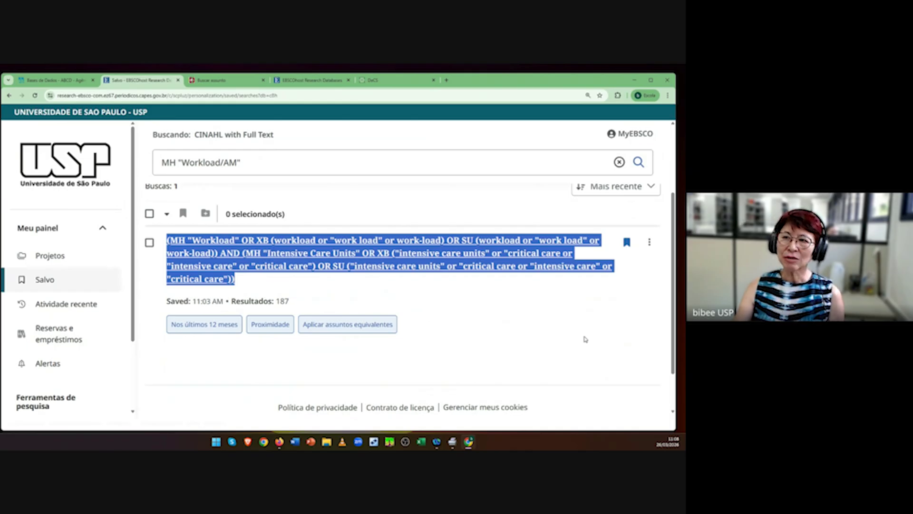
pyautogui.click(635, 82)
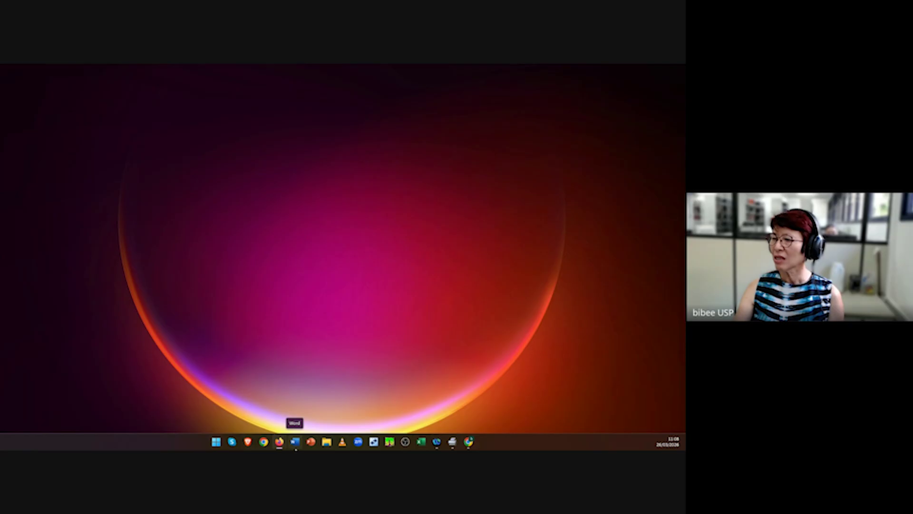
# Step: Launch Excel, create a blank workbook (Pasta1), and maximize its window
pyautogui.click(422, 443)
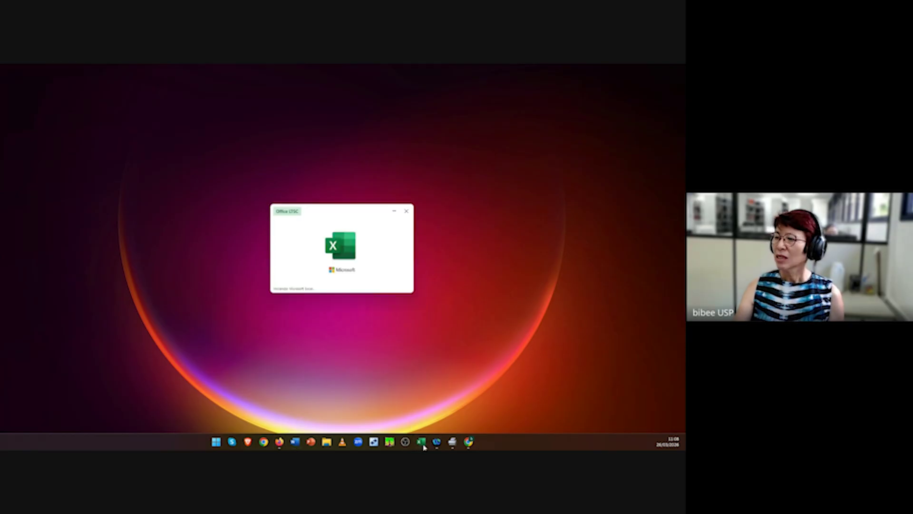
pyautogui.click(254, 169)
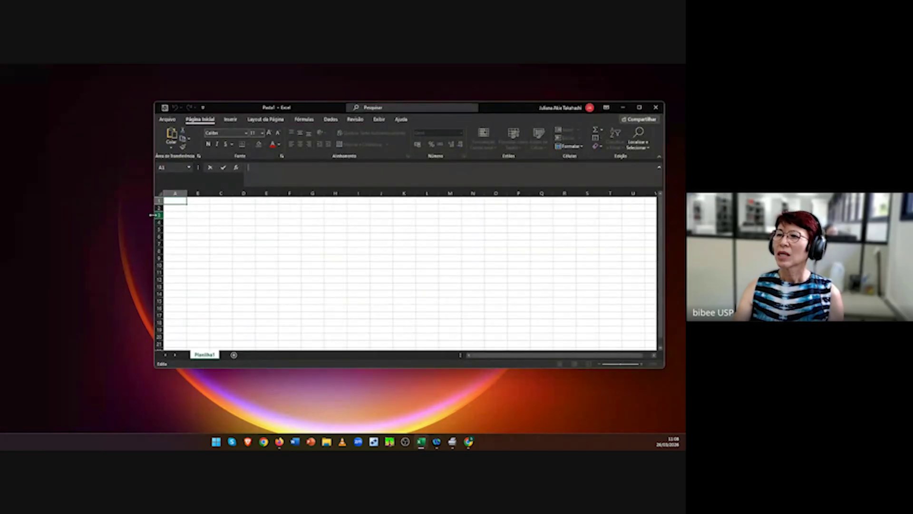
pyautogui.click(639, 108)
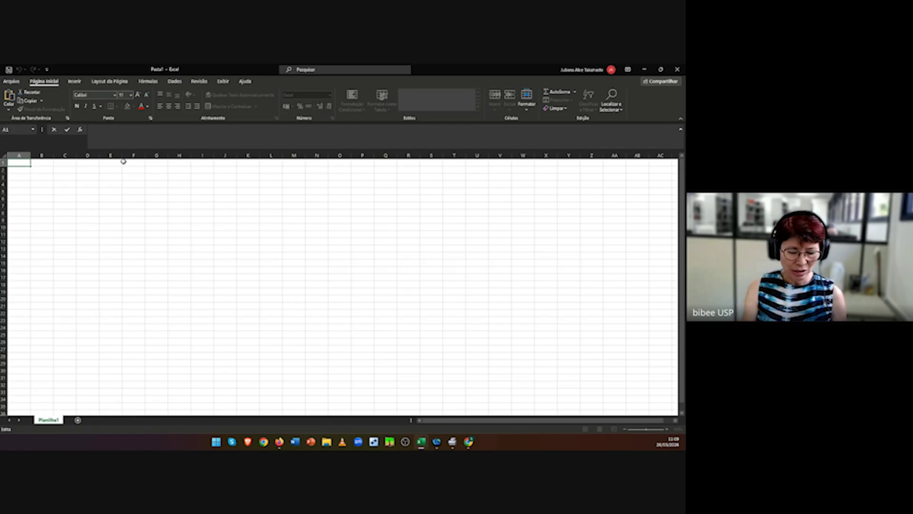
# Step: Enter 'Base de dados e provedor' in A1 and 'Estratégia' in B1, widening columns A and B
pyautogui.write('Base')
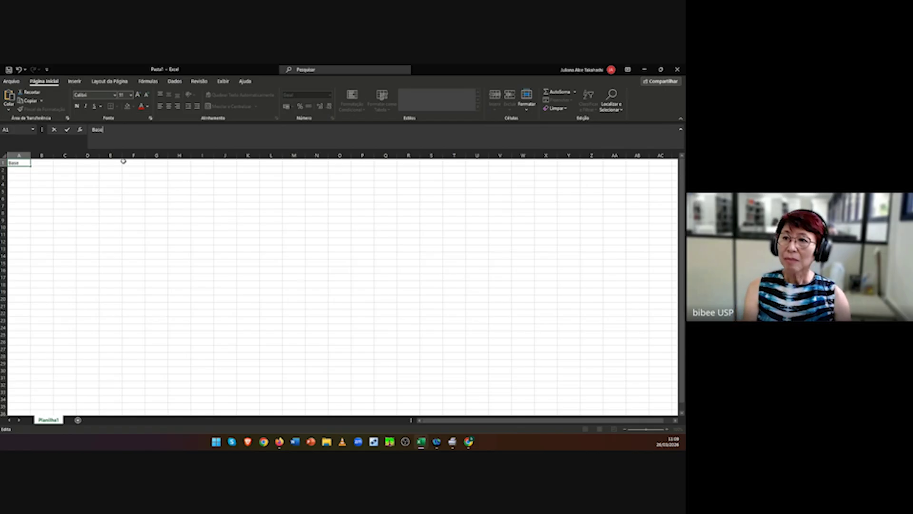
pyautogui.write(' d')
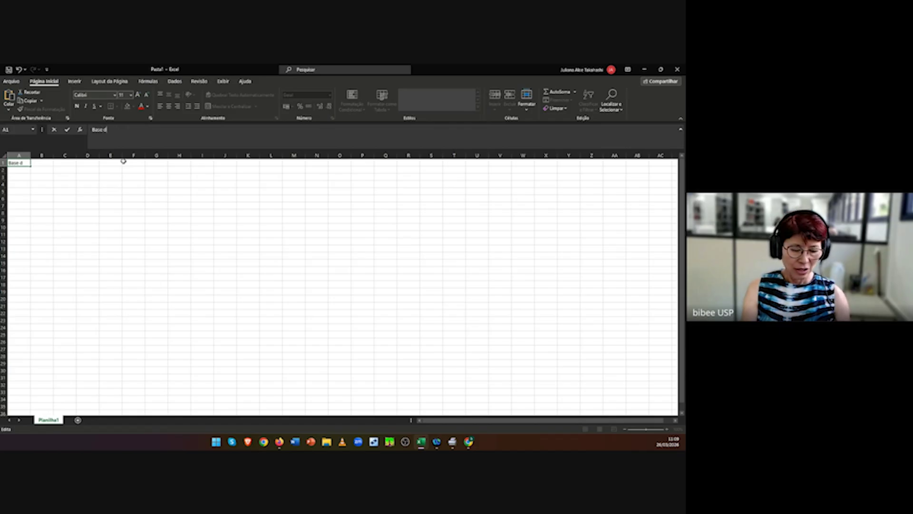
pyautogui.write('e dados e provedor')
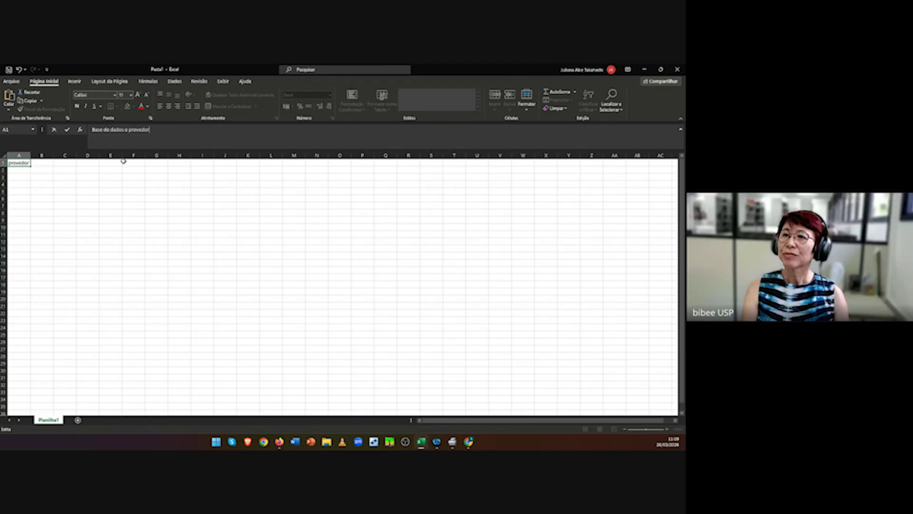
pyautogui.click(28, 155)
pyautogui.moveTo(32, 155); pyautogui.dragTo(95, 156)
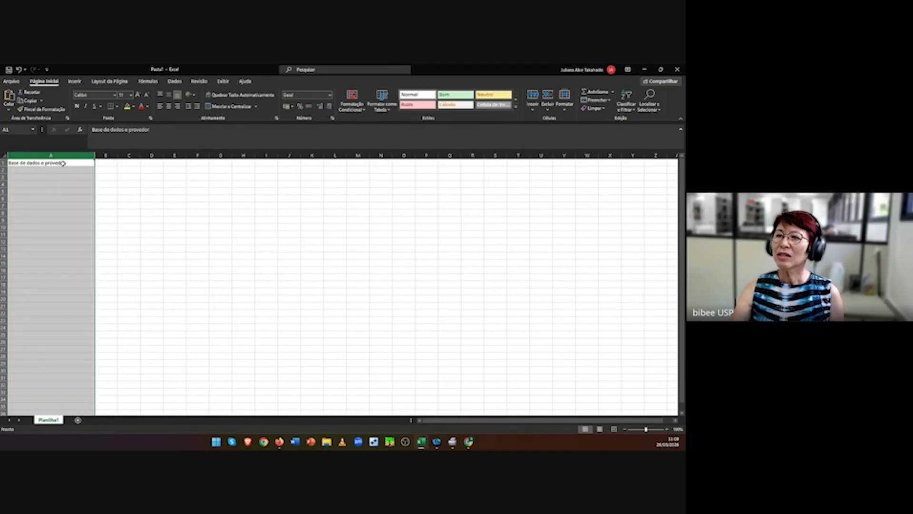
pyautogui.click(107, 162)
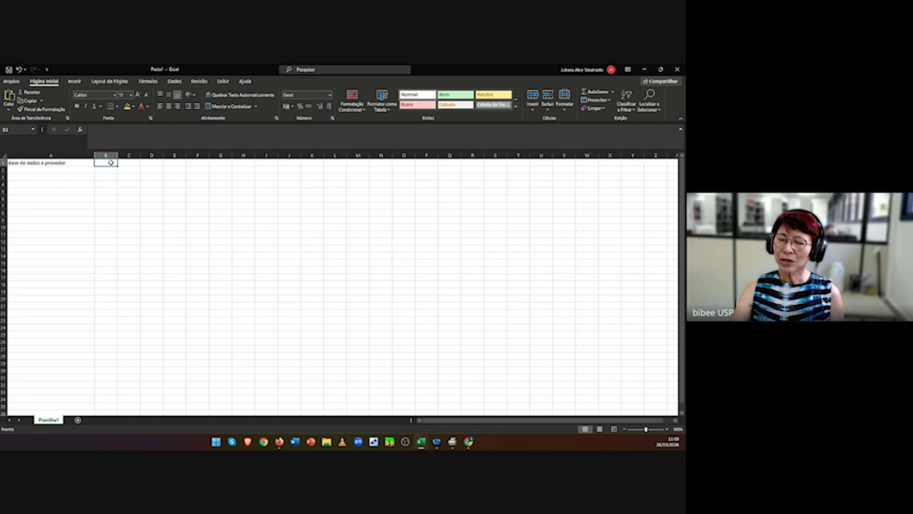
pyautogui.write('Estratégia')
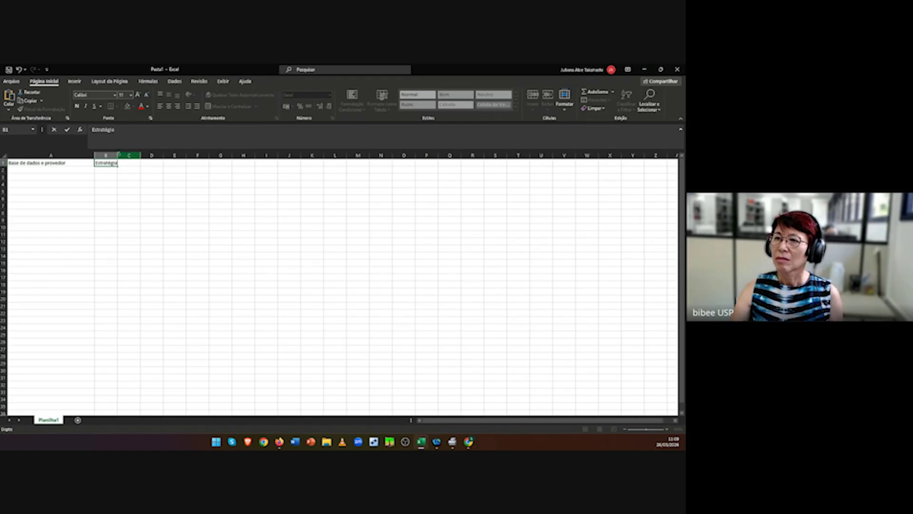
pyautogui.click(120, 155)
pyautogui.moveTo(118, 155); pyautogui.dragTo(262, 163)
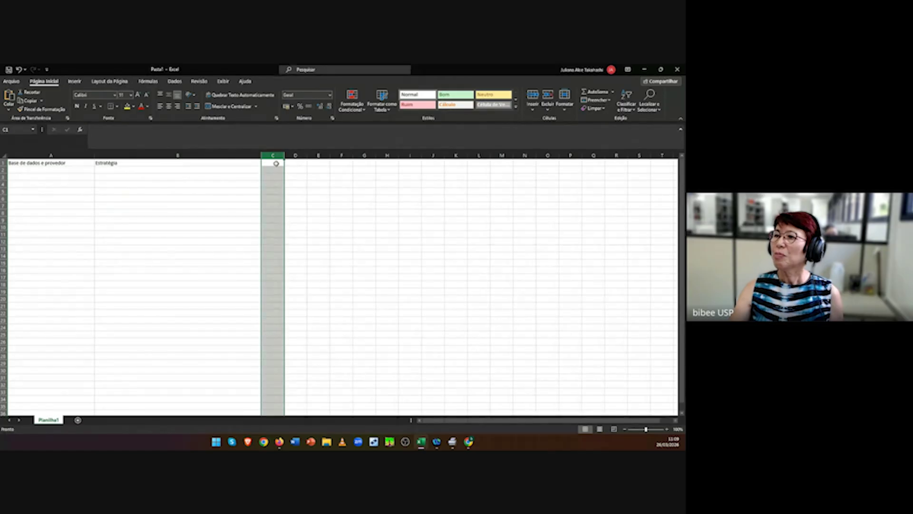
# Step: Enter 'N' in C1 and 'Data de publicação' in D1, then select A1:D1
pyautogui.doubleClick(275, 163)
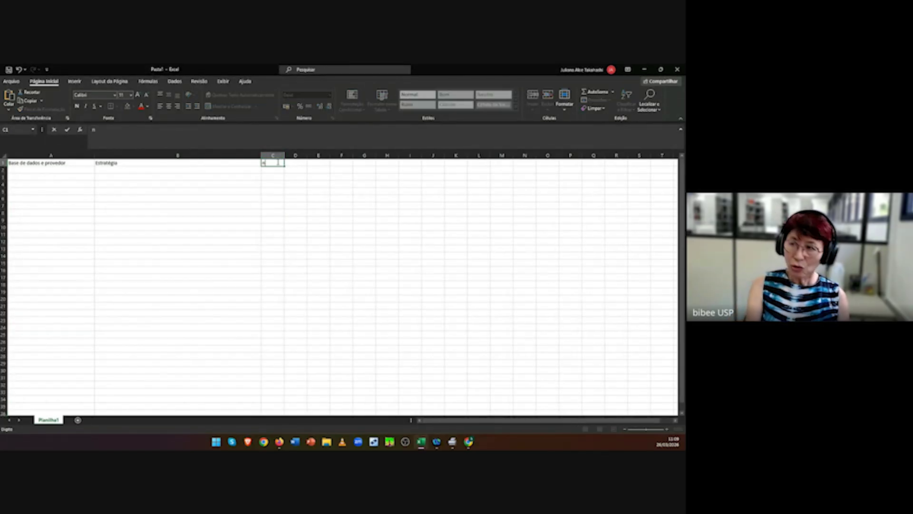
pyautogui.write('N')
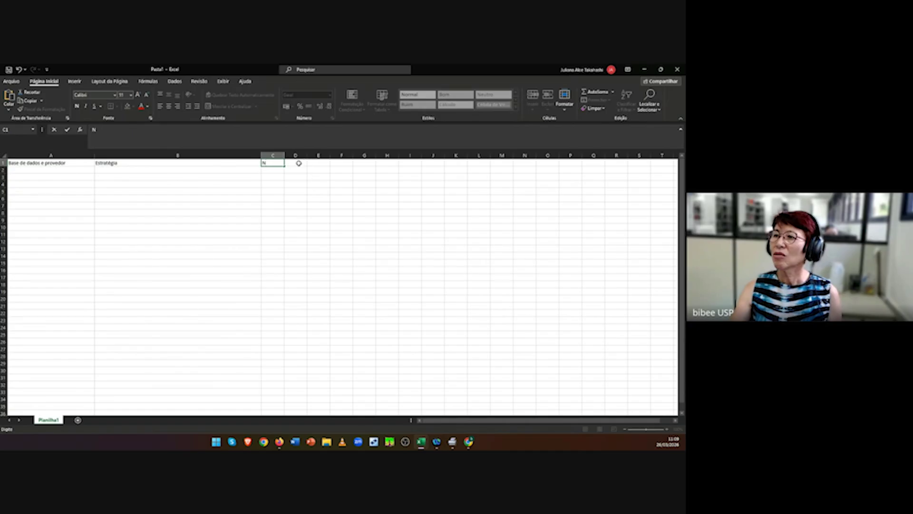
pyautogui.click(298, 163)
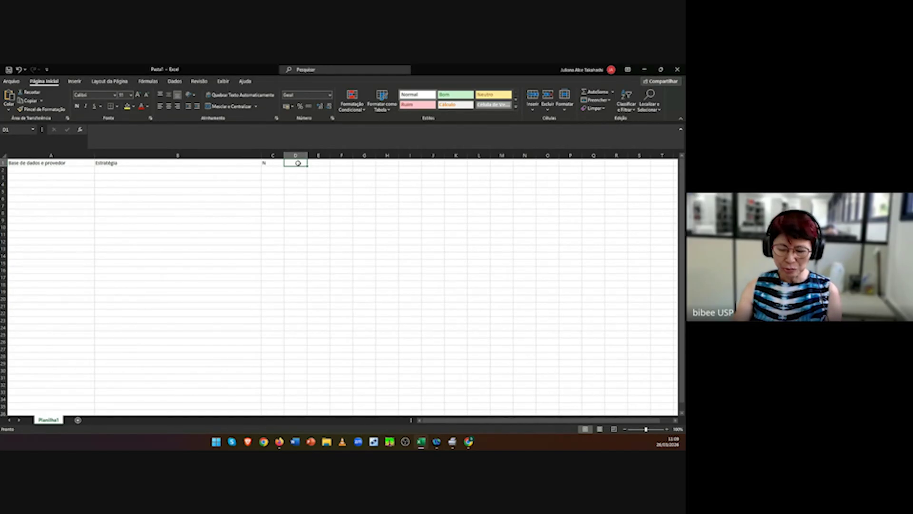
pyautogui.write('Data')
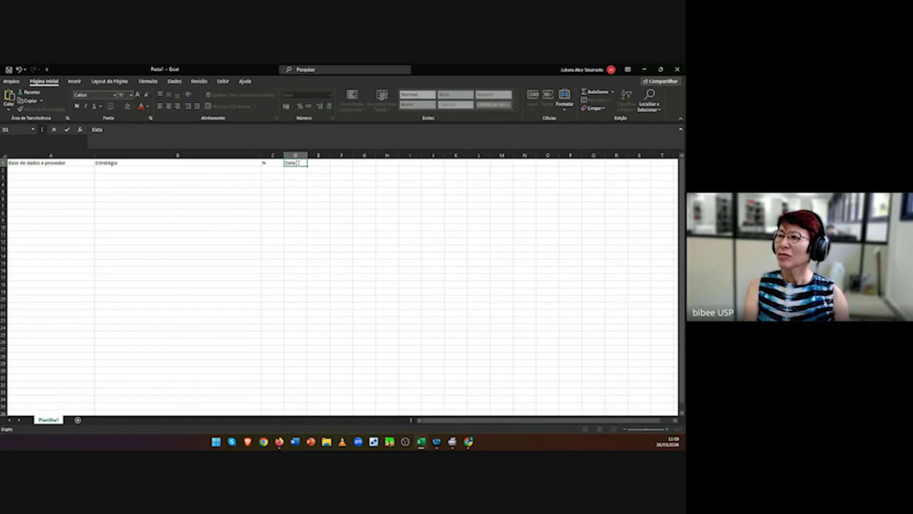
pyautogui.write(' de publicação')
pyautogui.moveTo(298, 155); pyautogui.dragTo(316, 156)
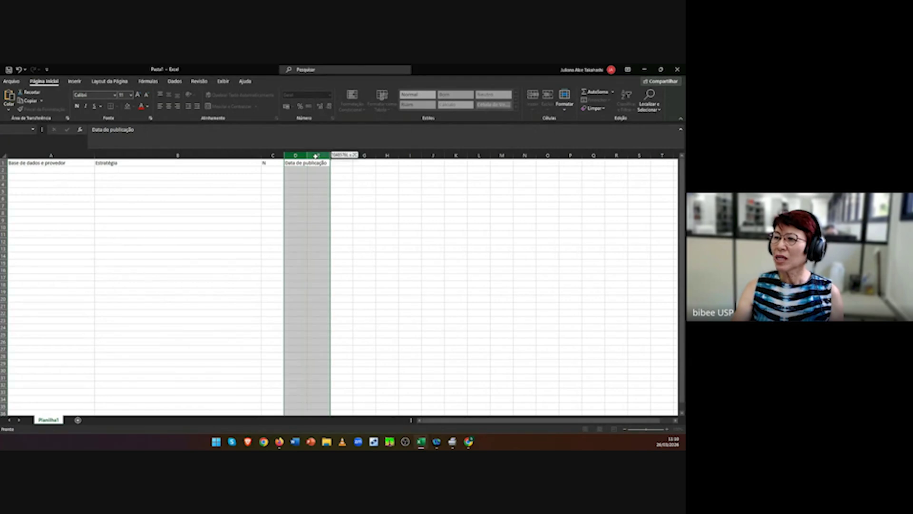
pyautogui.click(349, 205)
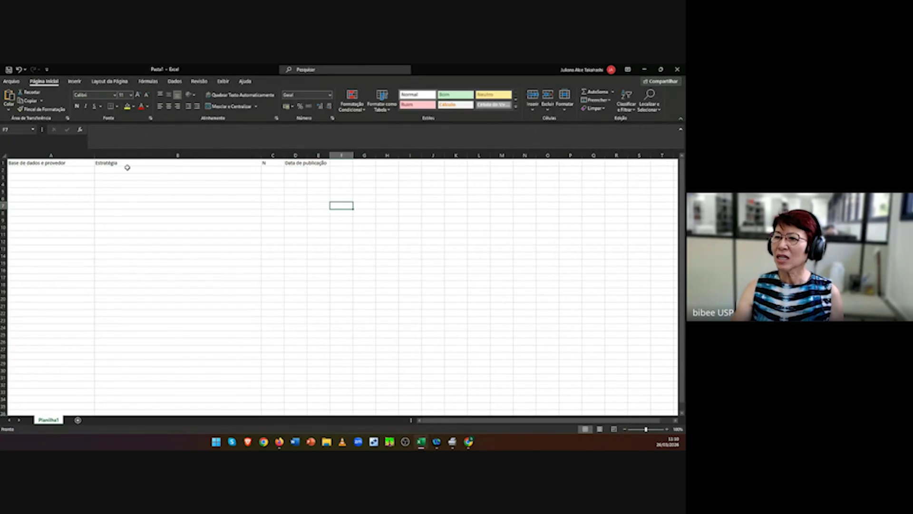
pyautogui.moveTo(61, 163); pyautogui.dragTo(291, 162)
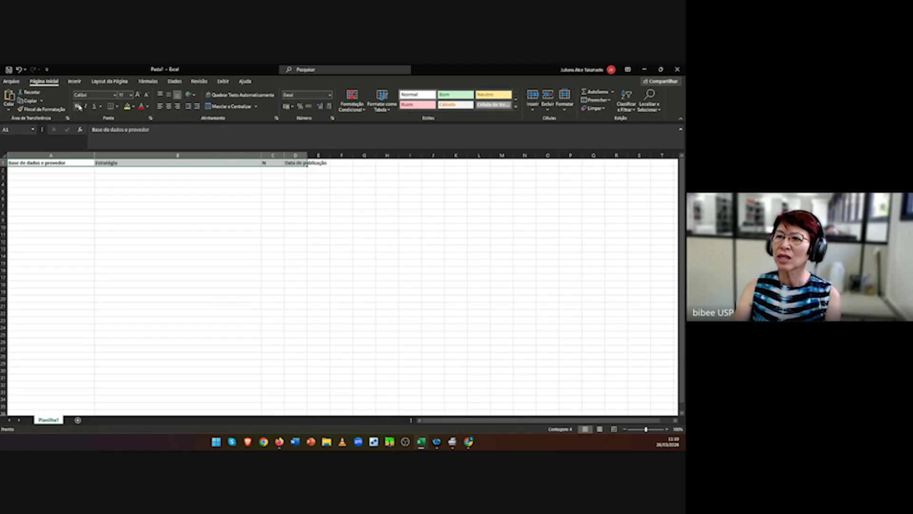
# Step: Make the four row 1 header titles bold and centred
pyautogui.click(79, 107)
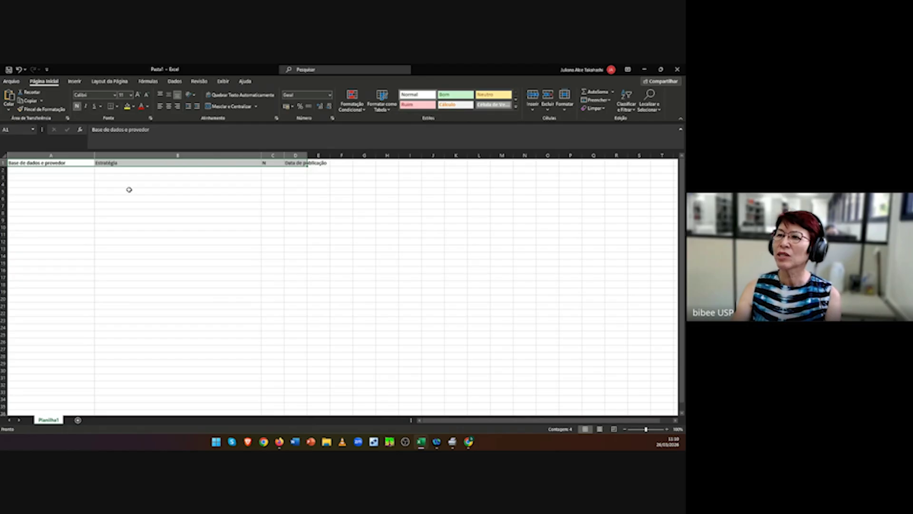
pyautogui.click(171, 107)
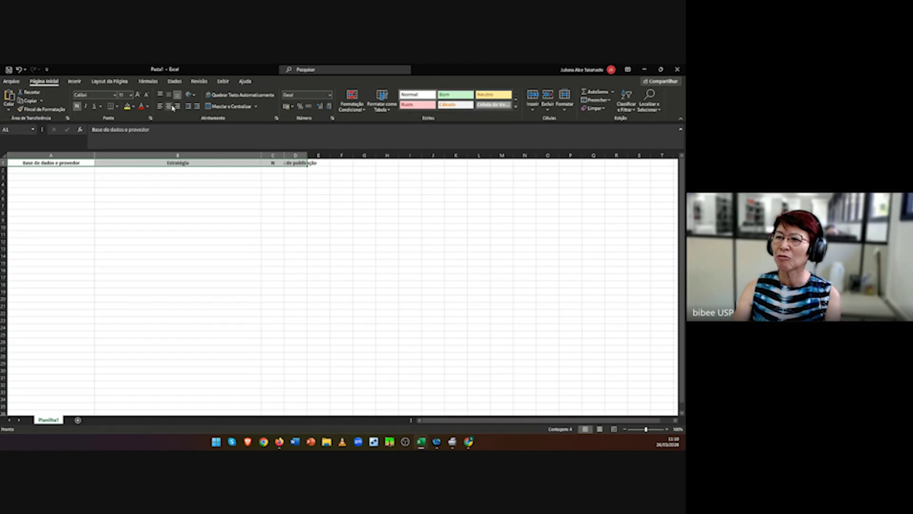
pyautogui.click(275, 218)
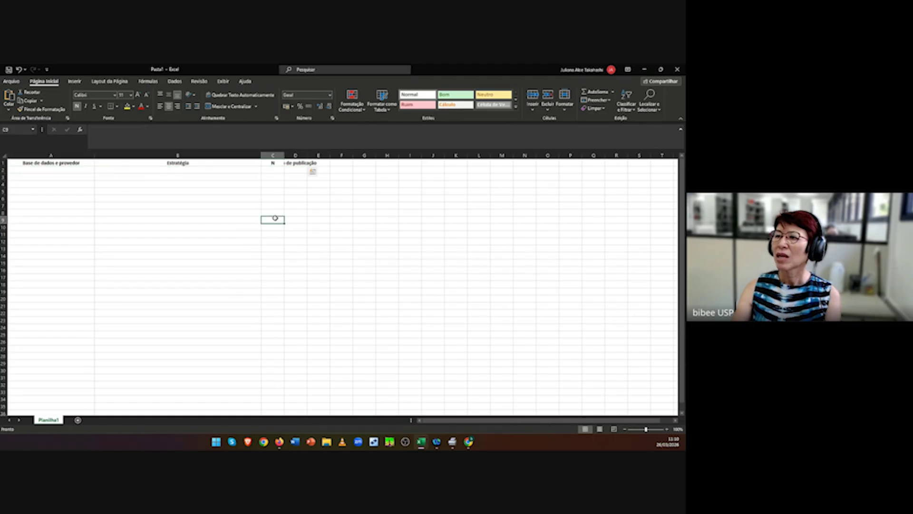
# Step: Autofit column D so the 'Data de publicação' header fits fully
pyautogui.click(299, 164)
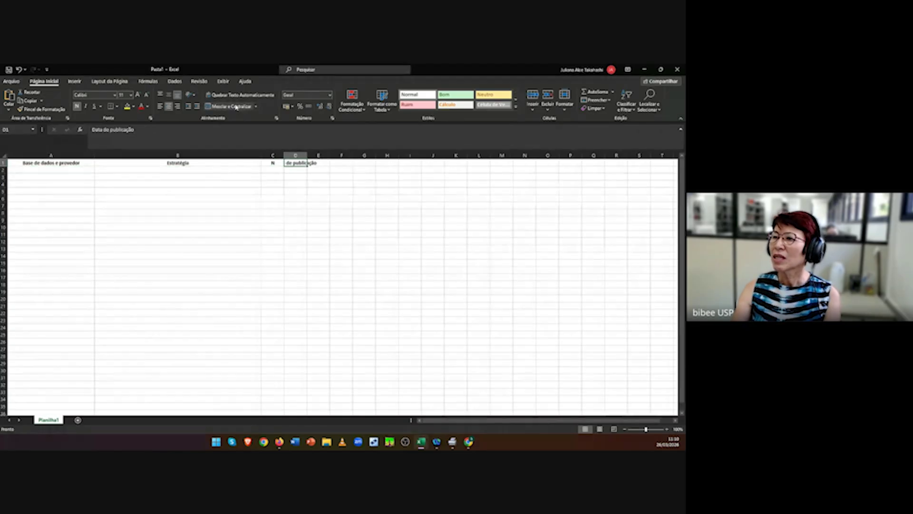
pyautogui.click(312, 208)
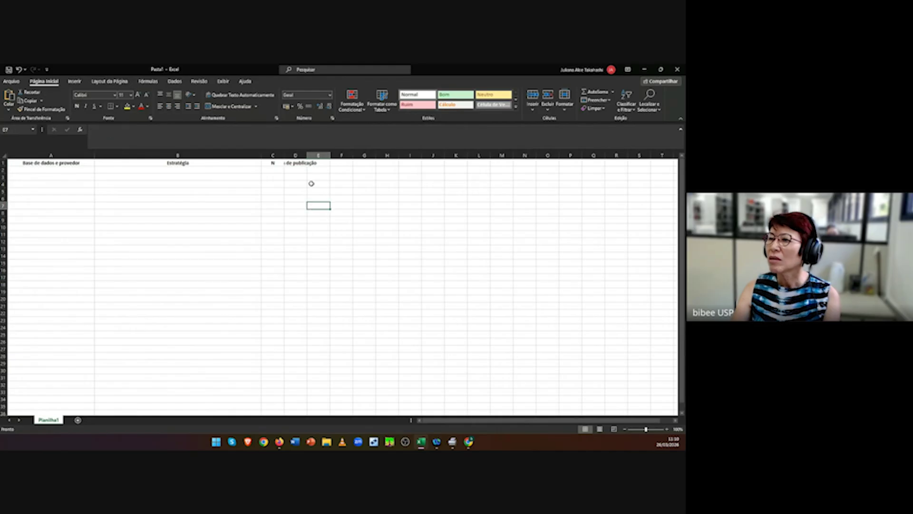
pyautogui.doubleClick(307, 155)
pyautogui.click(298, 163)
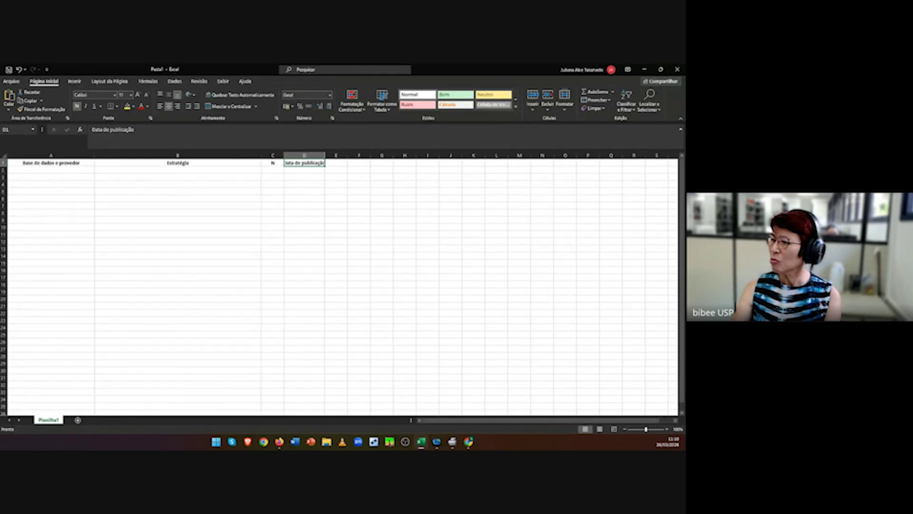
# Step: Zoom the sheet view in to 140%
pyautogui.click(667, 429)
pyautogui.click(666, 429)
pyautogui.click(667, 429)
pyautogui.click(667, 429)
pyautogui.click(667, 429)
pyautogui.click(667, 429)
pyautogui.click(667, 429)
pyautogui.click(667, 429)
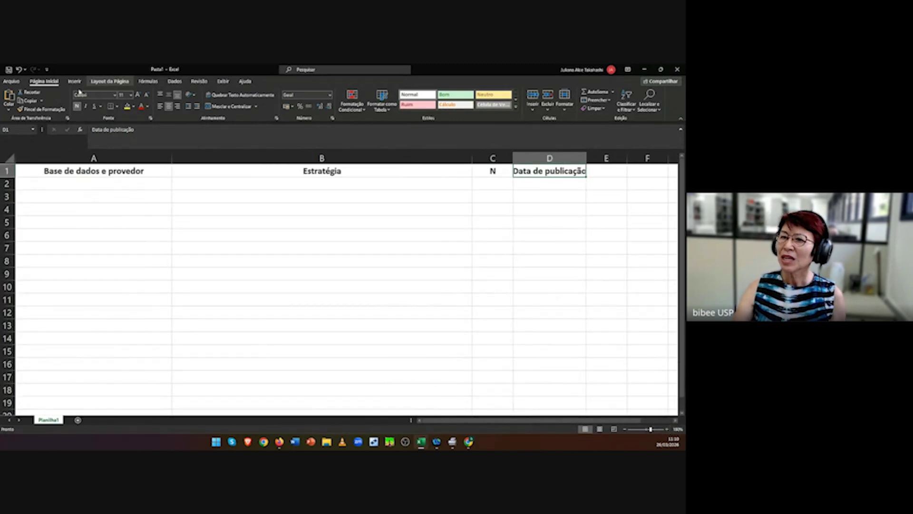
# Step: Enter 'CINAHL (Ebscohost)' in A2 and paste the search strategy into B2
pyautogui.click(59, 186)
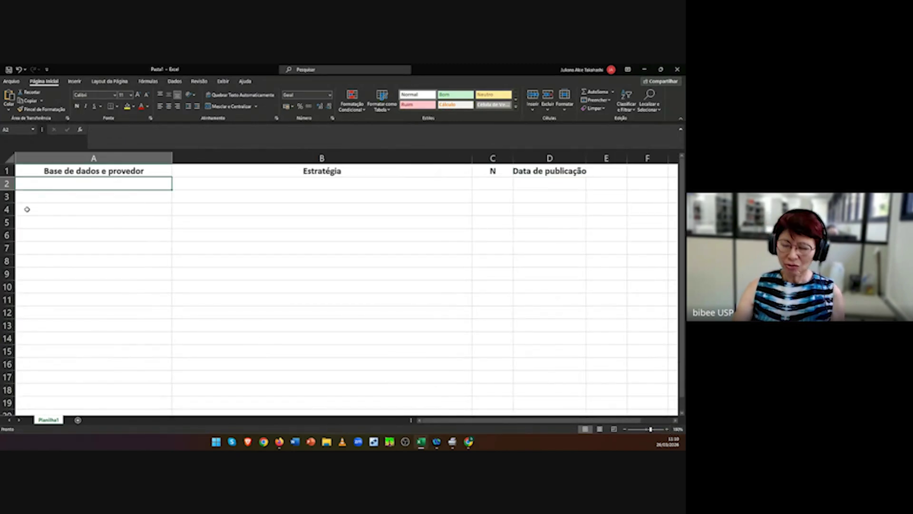
pyautogui.write('CINH')
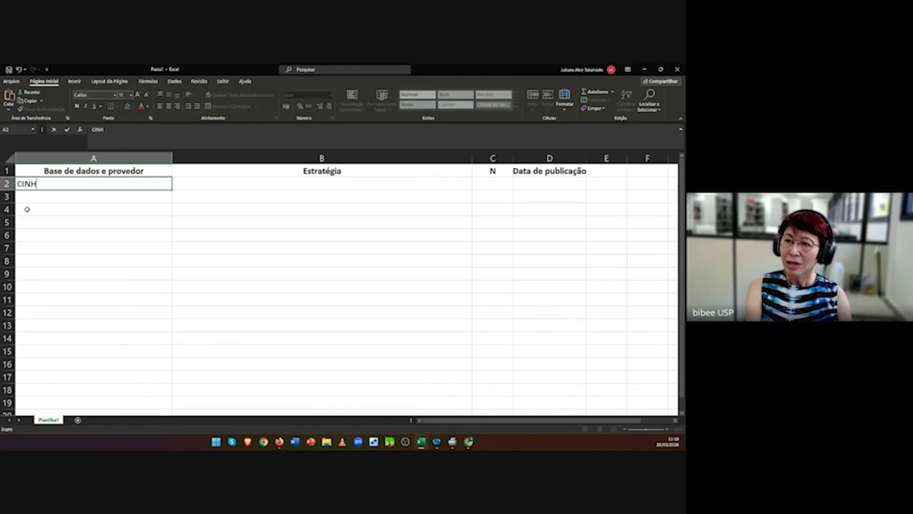
pyautogui.press('BackSpace')
pyautogui.write('AHL ')
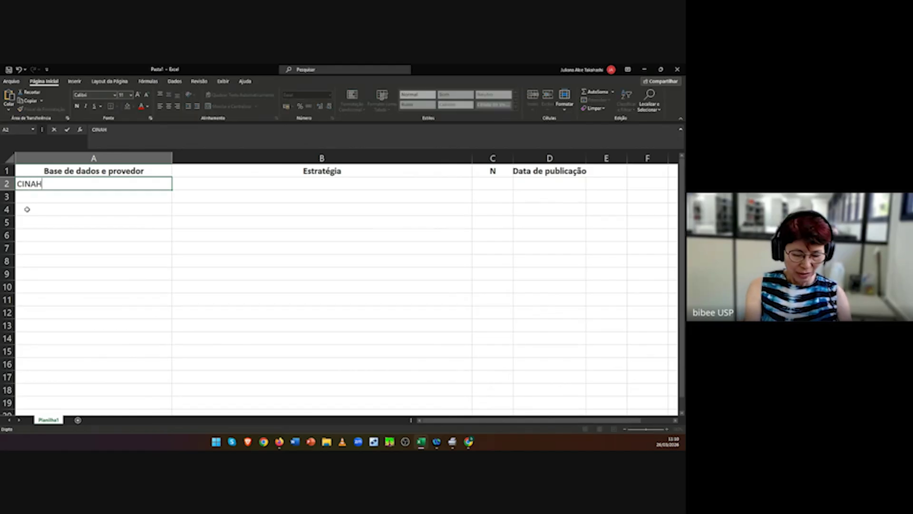
pyautogui.write('(')
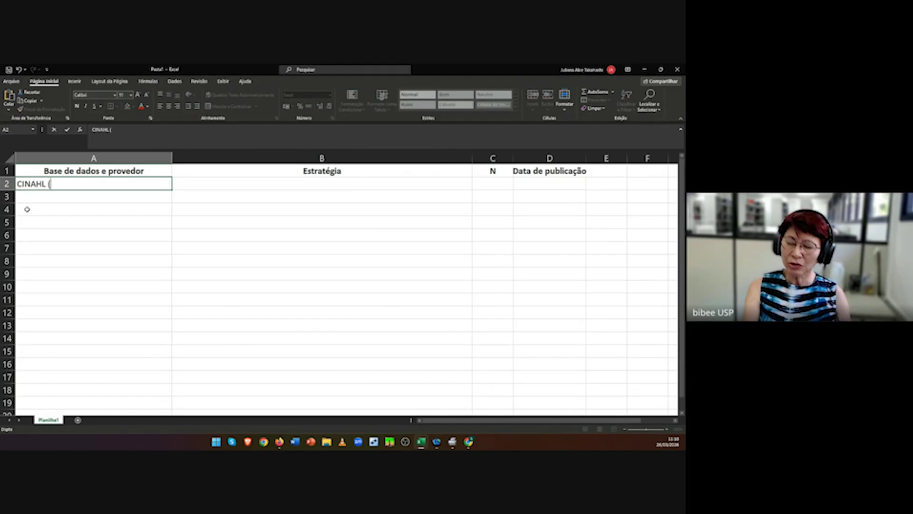
pyautogui.write('EB')
pyautogui.press('BackSpace')
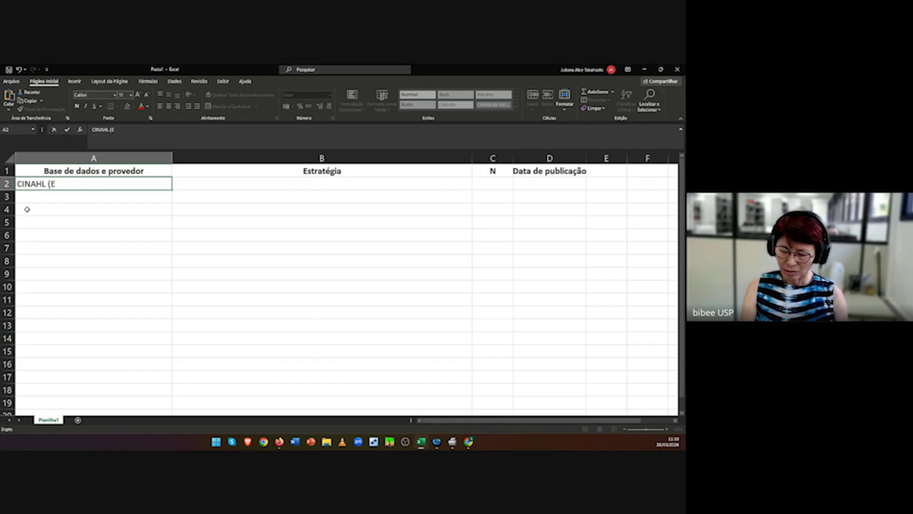
pyautogui.write('bsco')
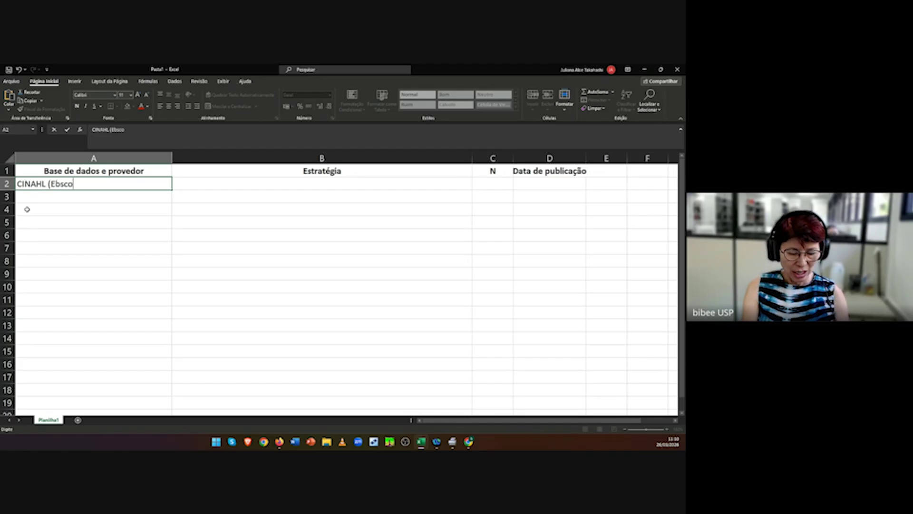
pyautogui.write('host)')
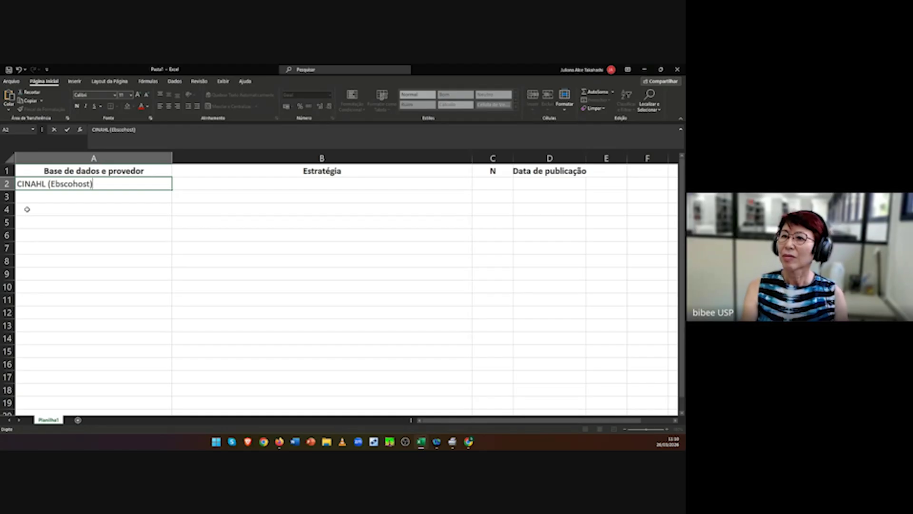
pyautogui.click(239, 183)
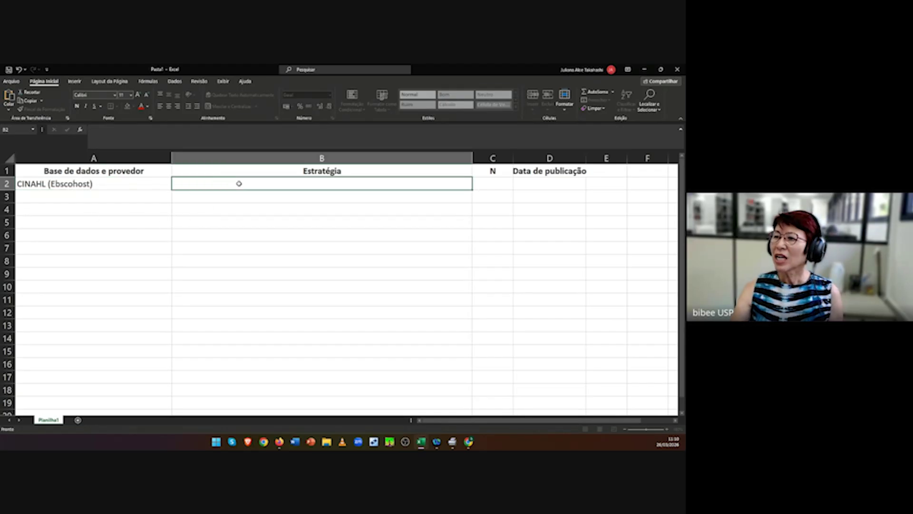
pyautogui.write('intensive care units or "critical care or "intensive care" or "critical care"')
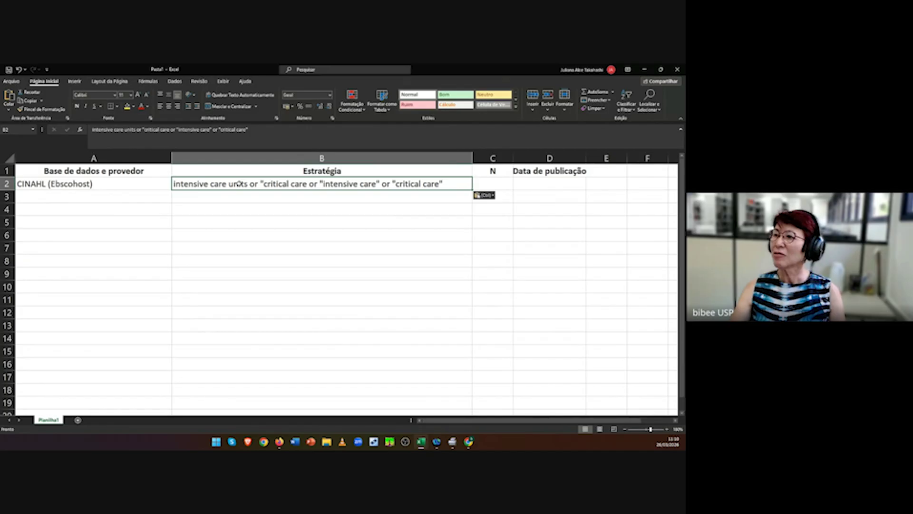
pyautogui.click(366, 289)
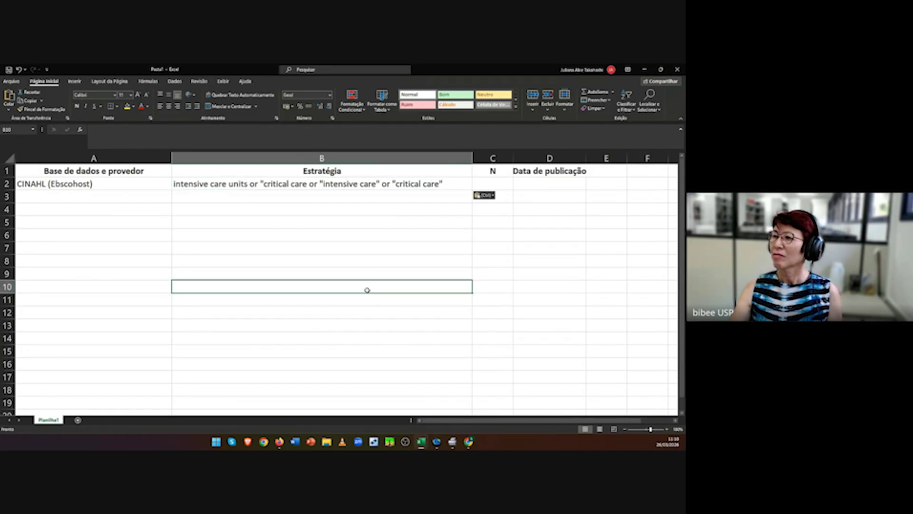
# Step: Enter 178 as the result count in C2
pyautogui.click(492, 184)
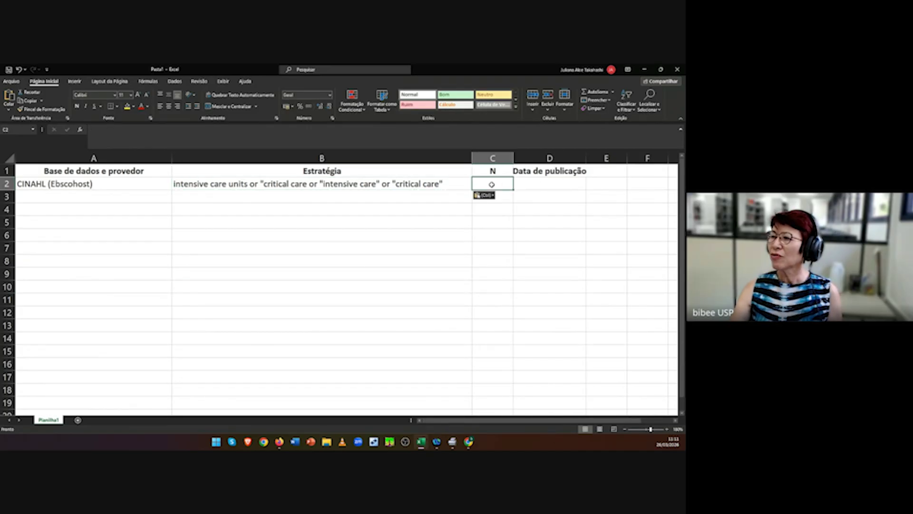
pyautogui.write('917')
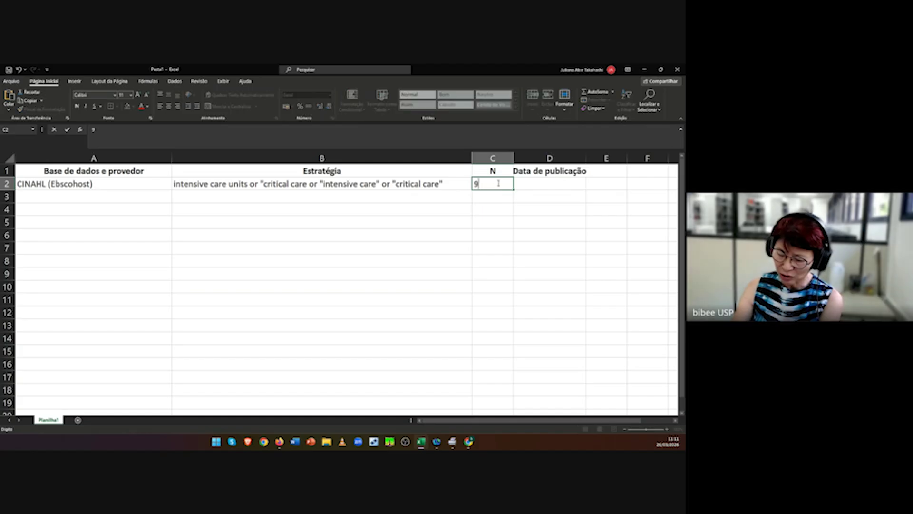
pyautogui.press('BackSpace')
pyautogui.press('BackSpace')
pyautogui.press('BackSpace')
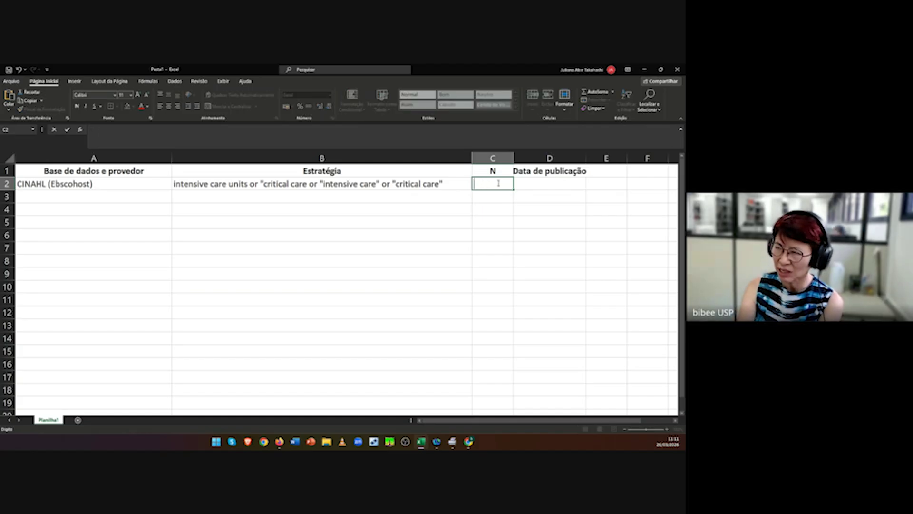
pyautogui.write('178')
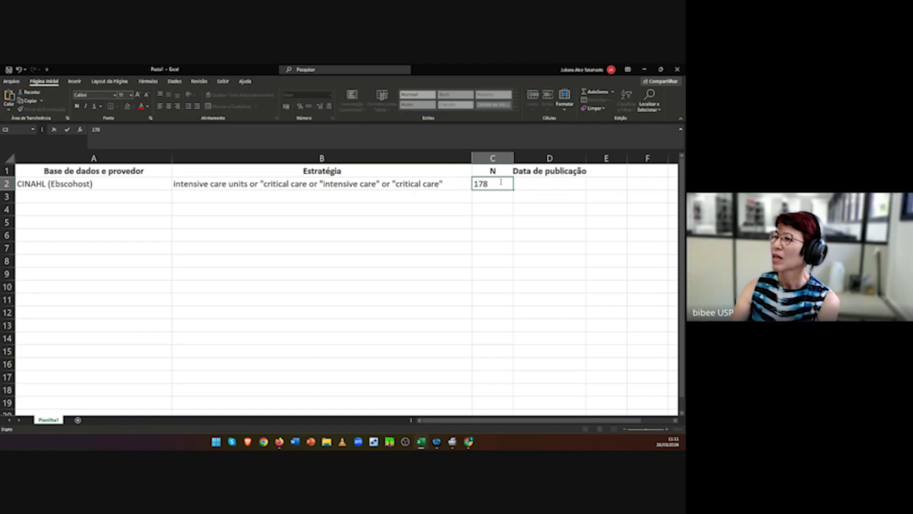
pyautogui.click(542, 185)
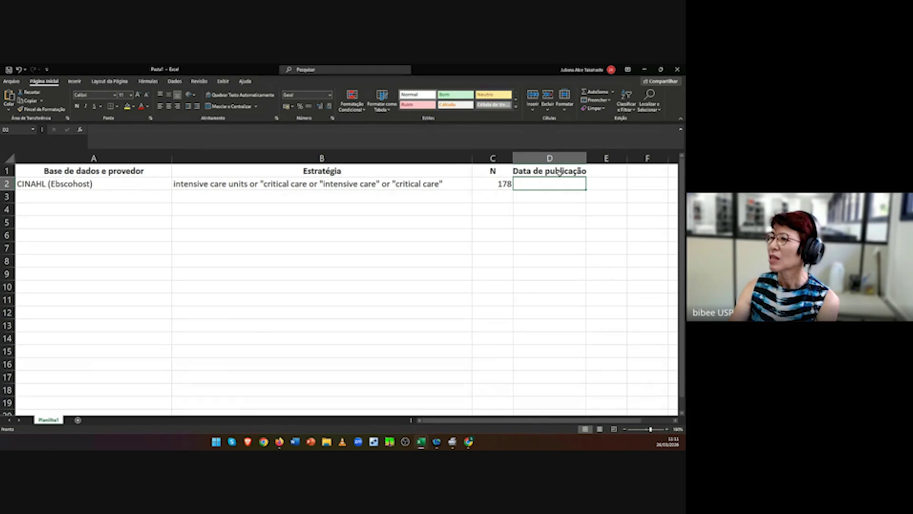
# Step: Rename the D1 header from 'Data de publicação' to 'Data de busca'
pyautogui.click(557, 172)
pyautogui.click(167, 128)
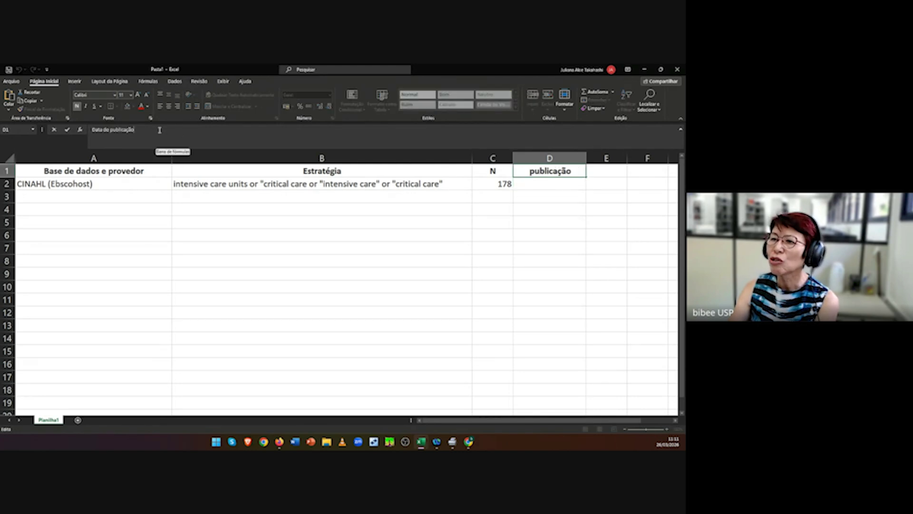
pyautogui.press('BackSpace')
pyautogui.press('BackSpace')
pyautogui.press('BackSpace')
pyautogui.press('BackSpace')
pyautogui.press('BackSpace')
pyautogui.press('BackSpace')
pyautogui.press('BackSpace')
pyautogui.press('BackSpace')
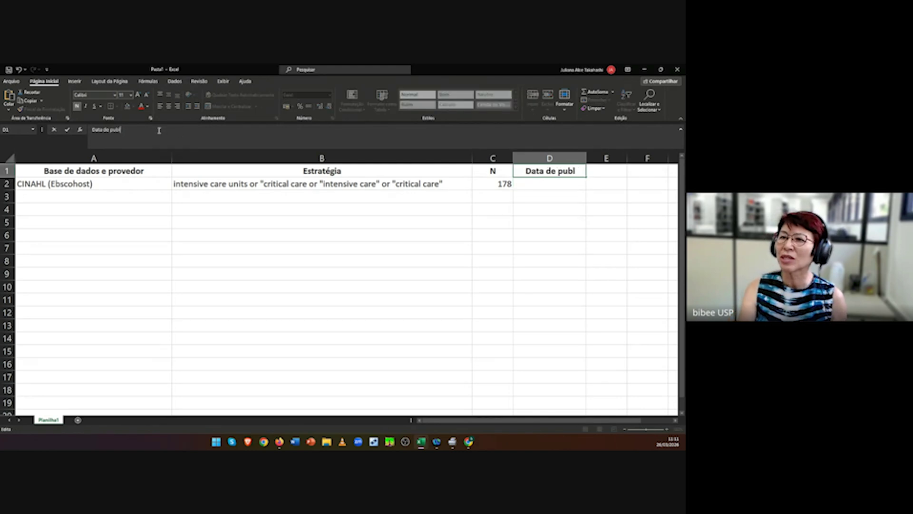
pyautogui.write('busca')
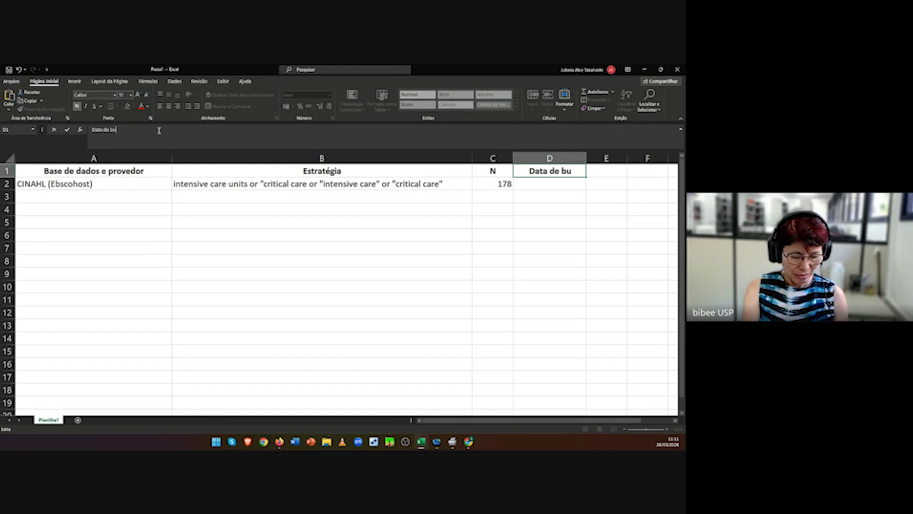
pyautogui.click(337, 235)
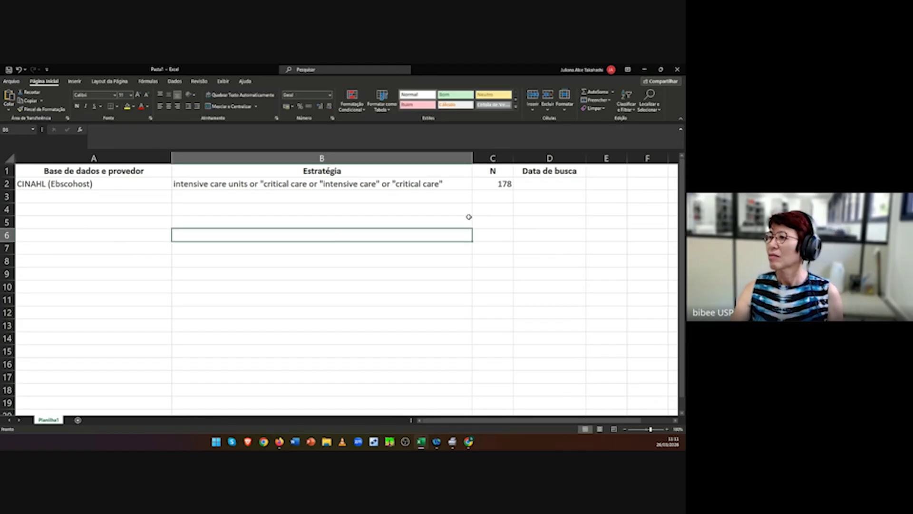
# Step: Enter the search date 26/03/2026 in D2 and minimize Excel
pyautogui.click(545, 183)
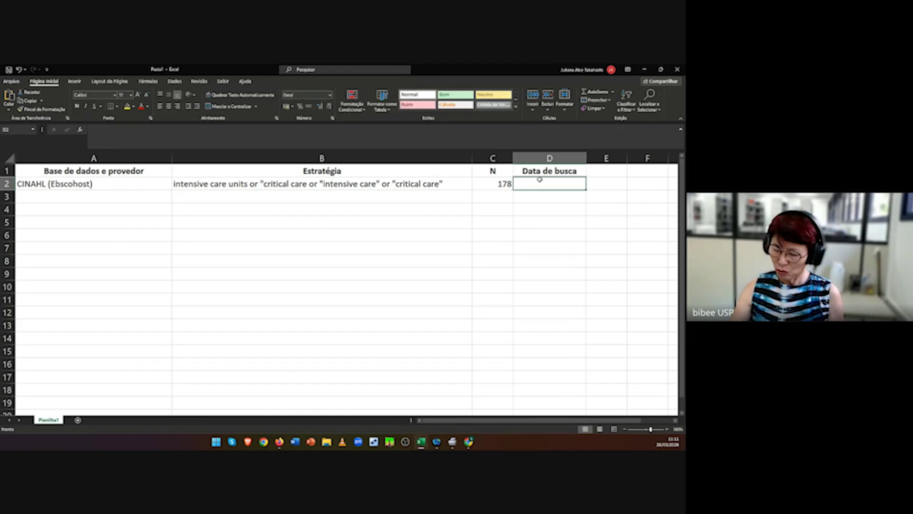
pyautogui.write('26/0')
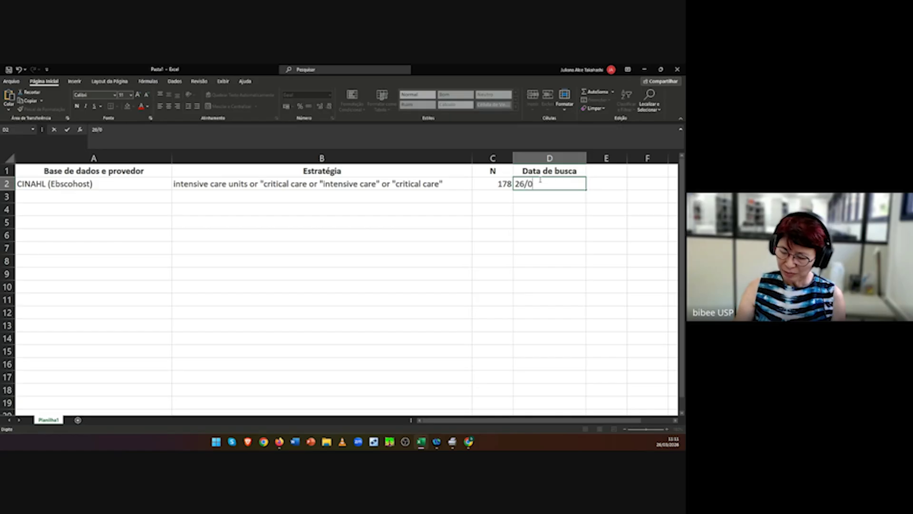
pyautogui.write('3/2026')
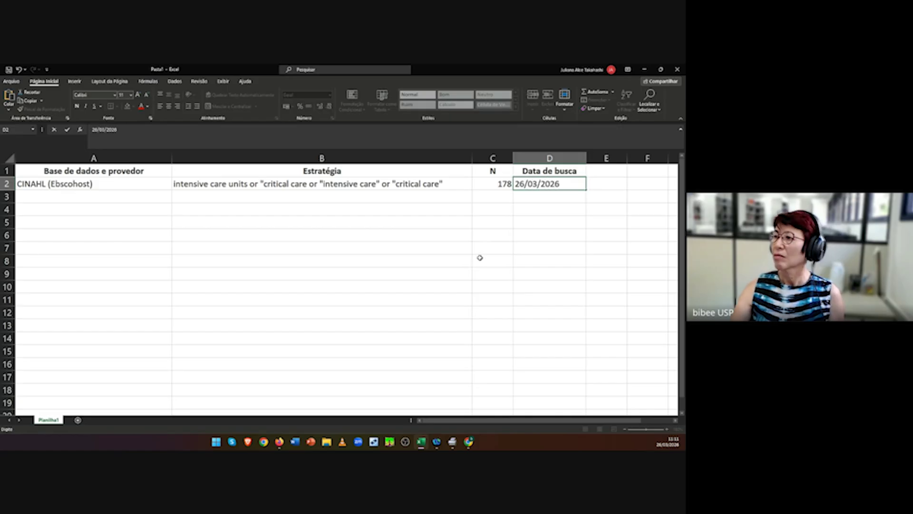
pyautogui.click(436, 285)
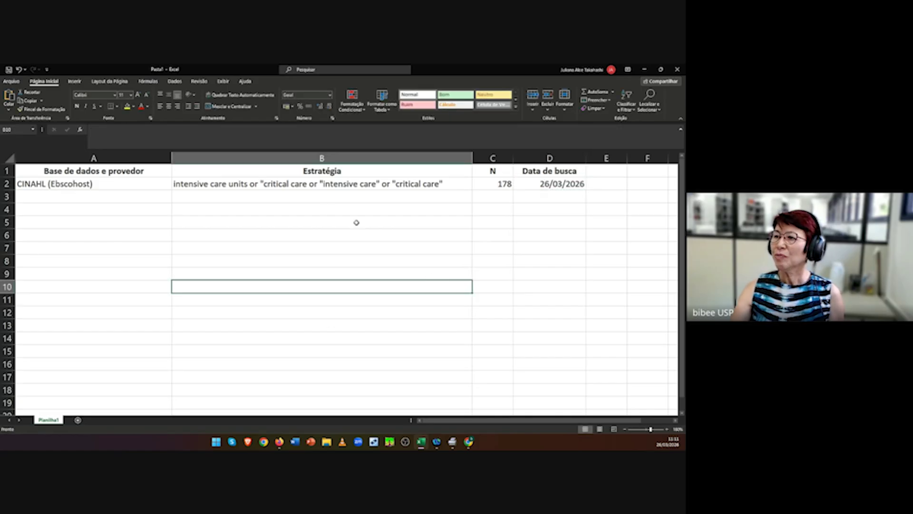
pyautogui.click(371, 184)
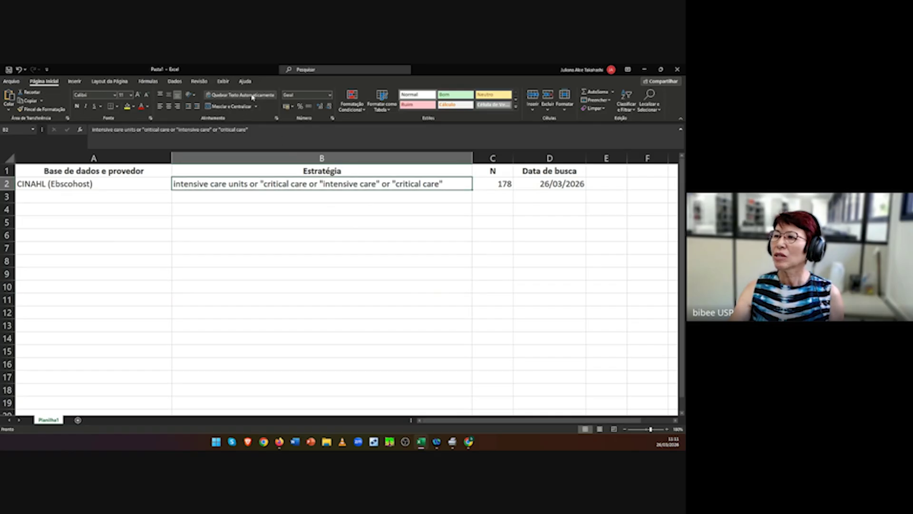
pyautogui.click(295, 255)
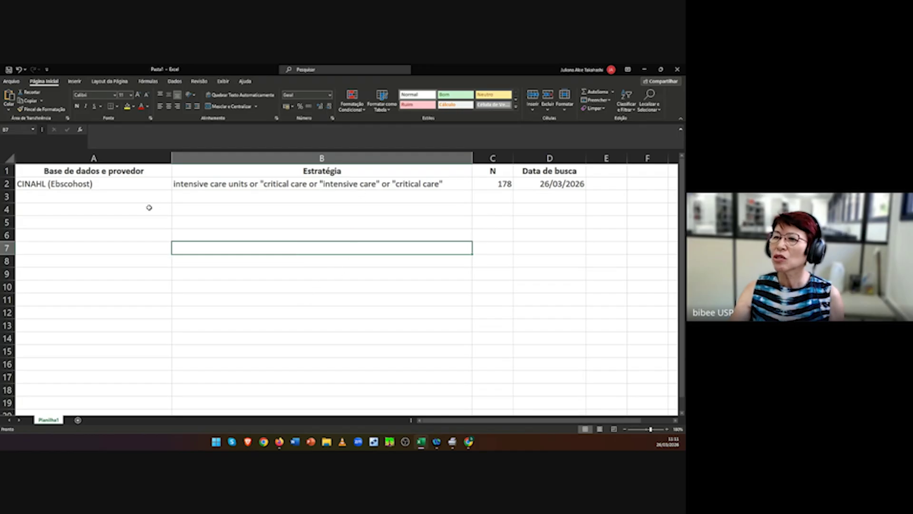
pyautogui.click(645, 70)
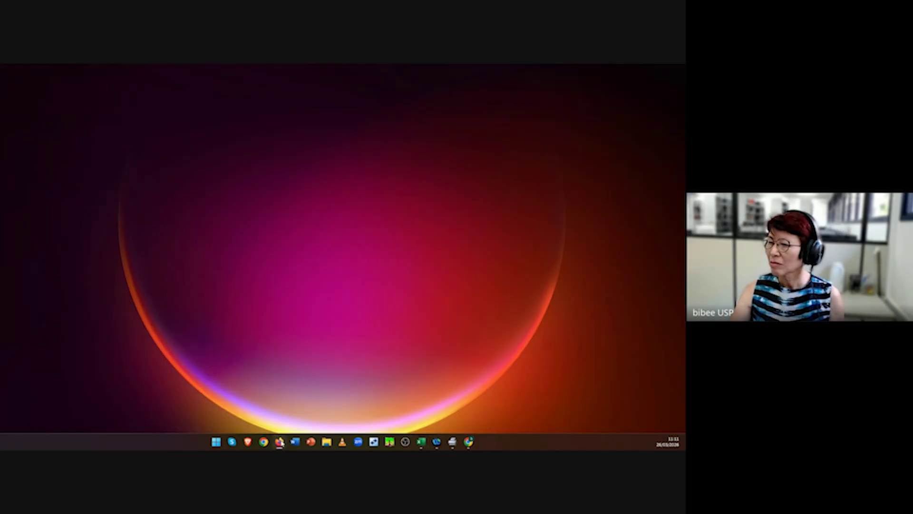
# Step: Select and copy the full saved workload and intensive care units strategy from EBSCOhost
pyautogui.moveTo(280, 442)
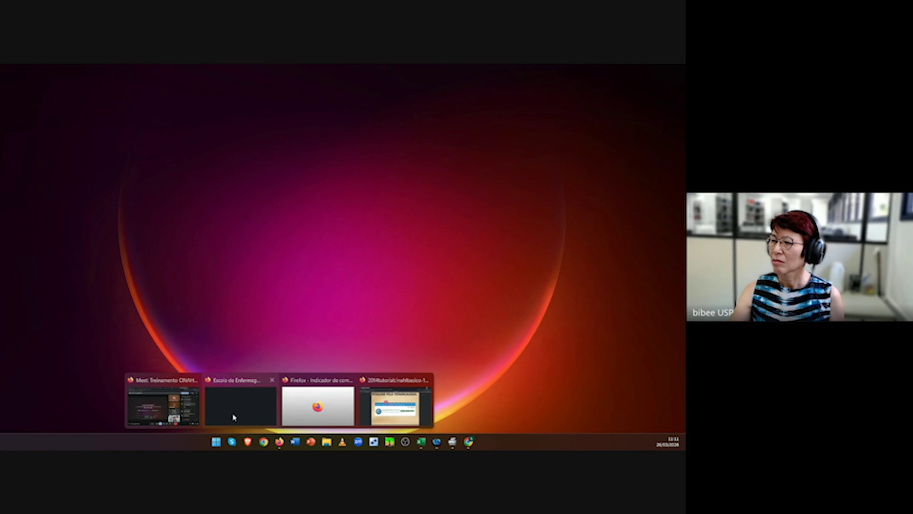
pyautogui.click(400, 412)
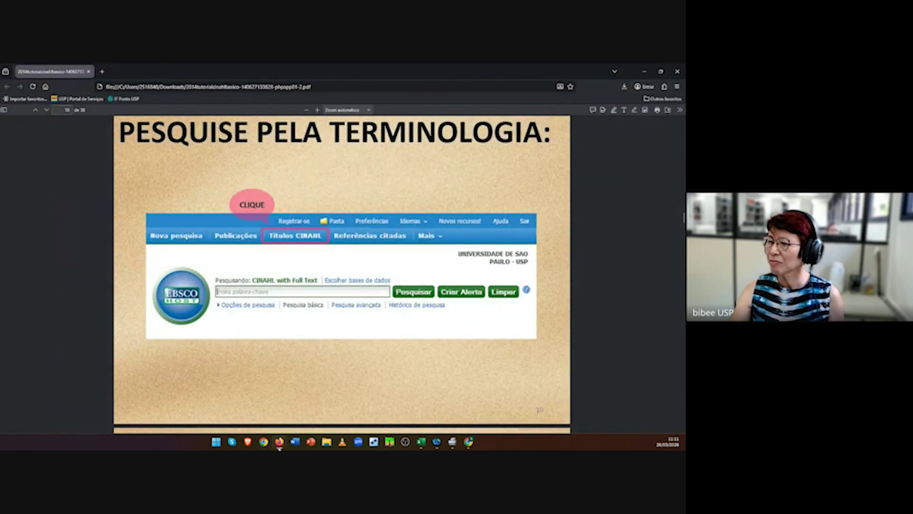
pyautogui.moveTo(282, 445)
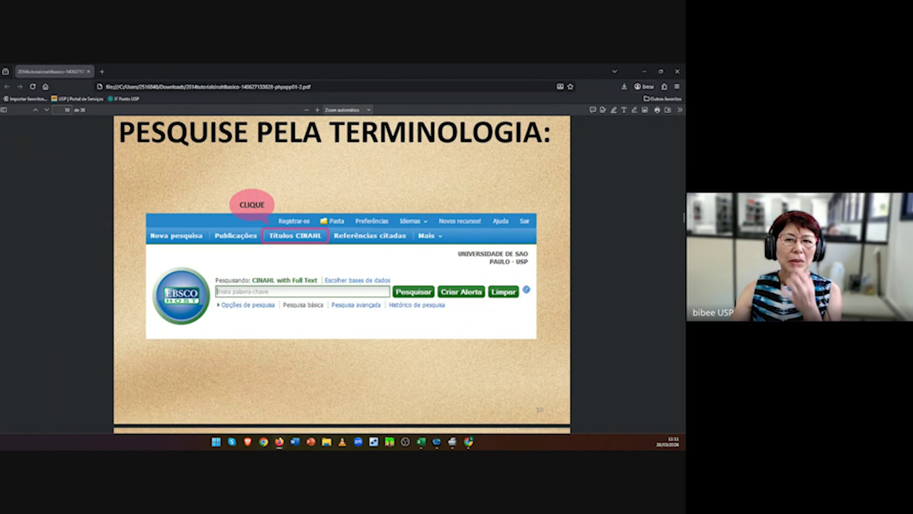
pyautogui.click(469, 443)
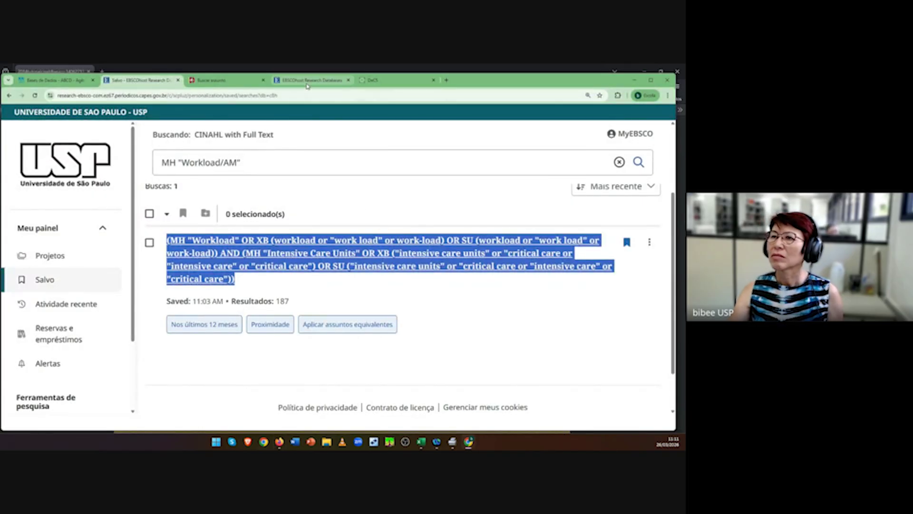
pyautogui.click(258, 286)
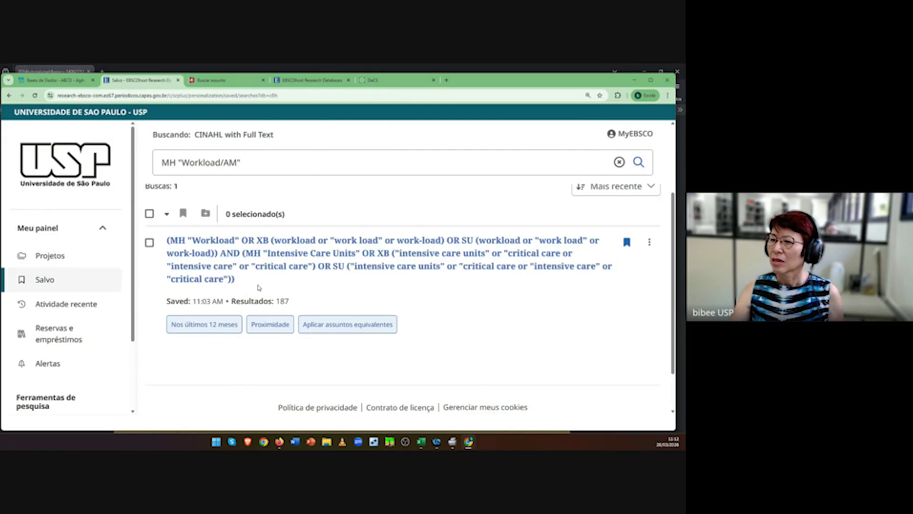
pyautogui.moveTo(243, 284); pyautogui.dragTo(166, 245)
pyautogui.hotkey('ctrl', 'c')
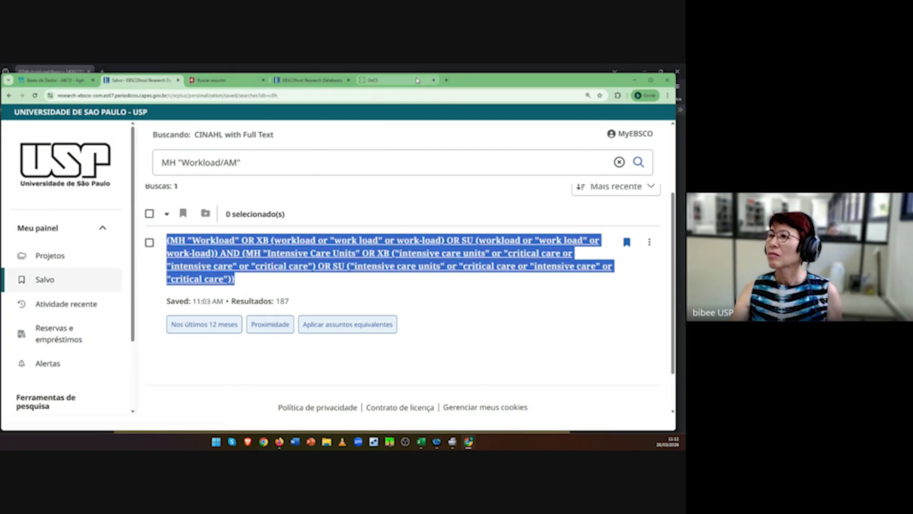
pyautogui.click(634, 80)
pyautogui.click(644, 72)
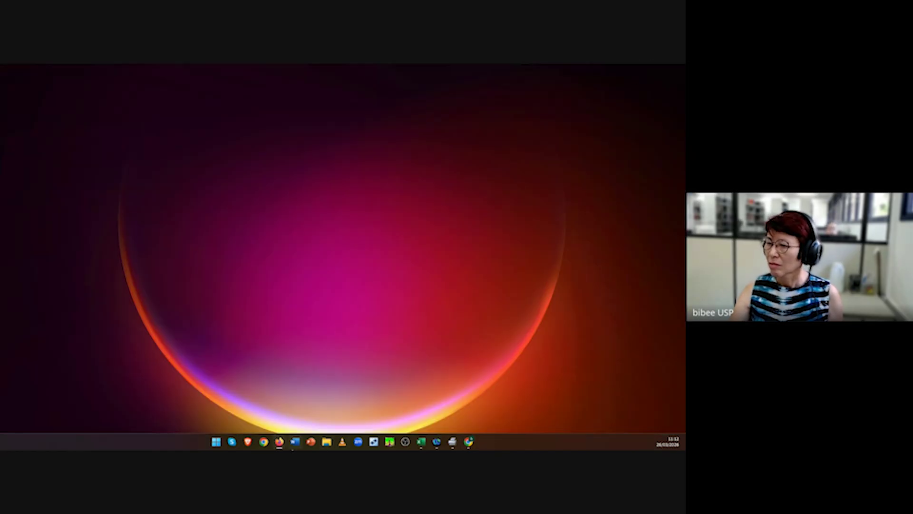
# Step: Replace the truncated strategy in B2 with the full pasted CINAHL strategy
pyautogui.click(421, 442)
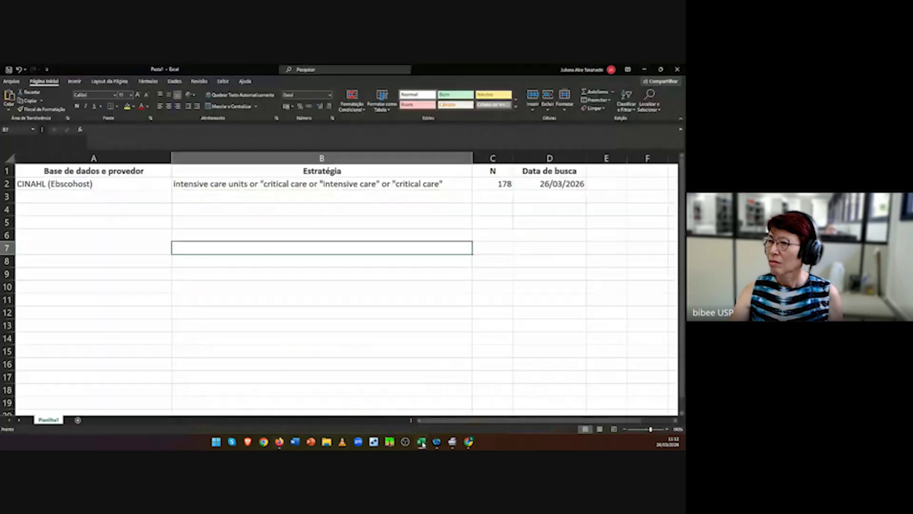
pyautogui.click(285, 183)
pyautogui.press('Delete')
pyautogui.hotkey('ctrl', 'v')
pyautogui.click(345, 340)
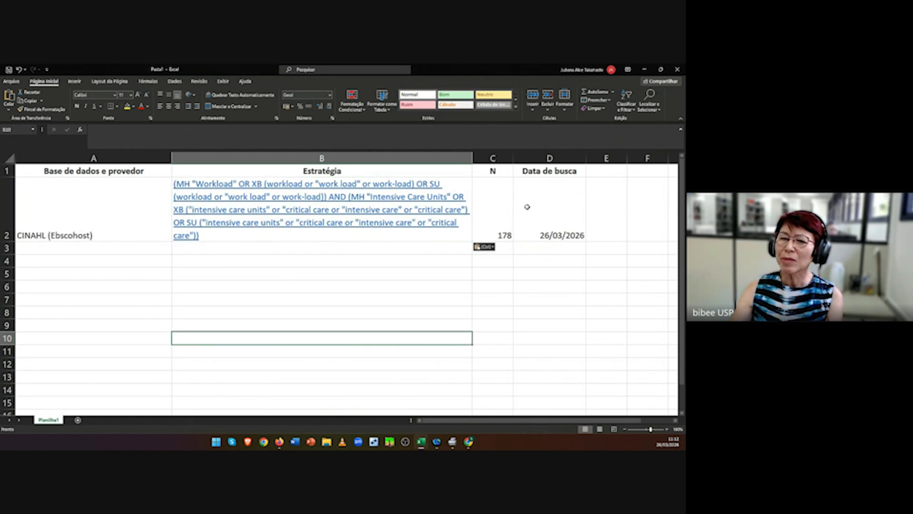
# Step: Apply Todas as Bordas (all borders) to the A1:D2 log table
pyautogui.moveTo(52, 170); pyautogui.dragTo(559, 228)
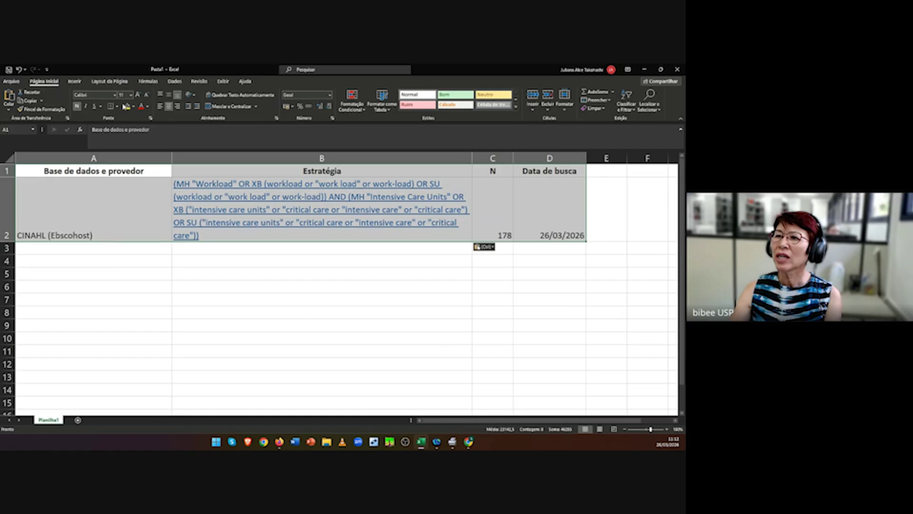
pyautogui.click(117, 106)
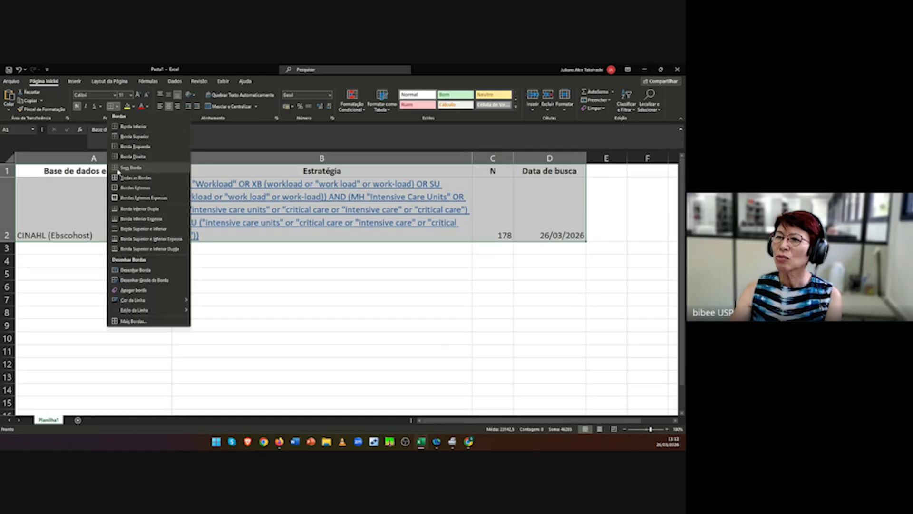
pyautogui.click(114, 182)
pyautogui.click(239, 333)
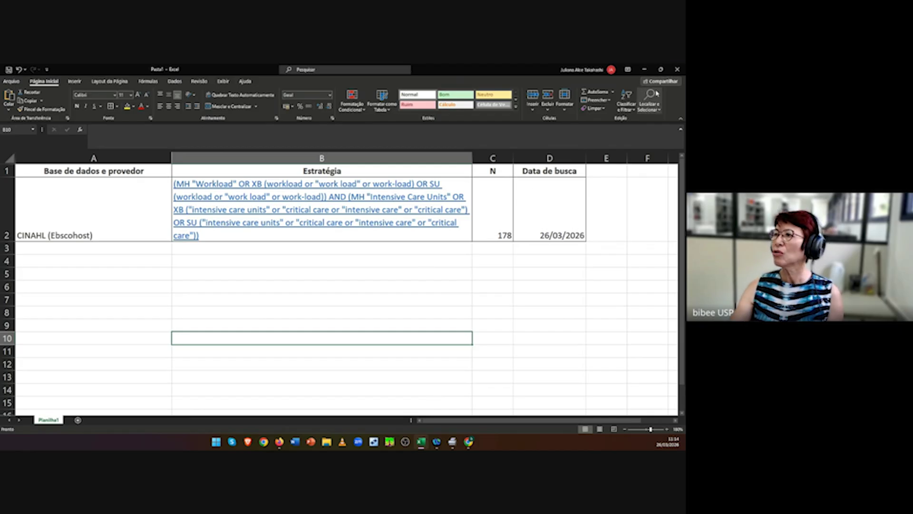
# Step: Minimize the Excel window holding the bordered CINAHL search log
pyautogui.click(645, 70)
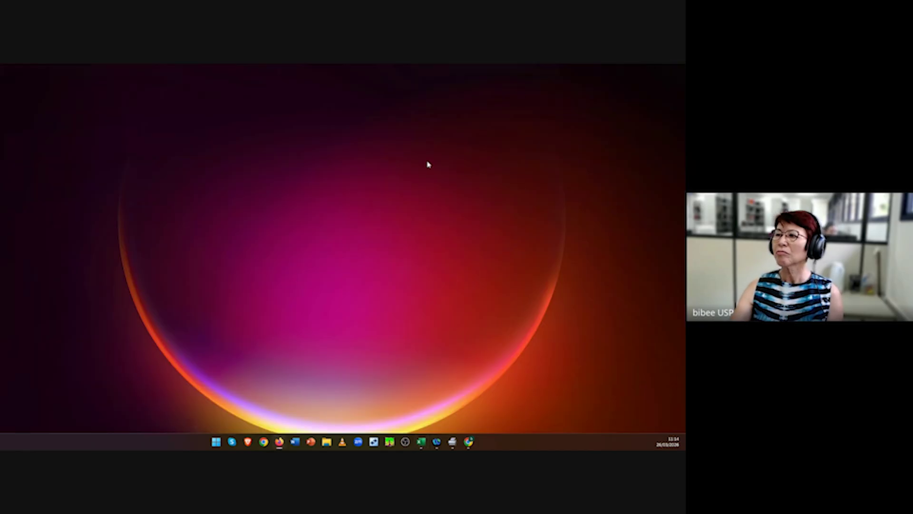
# Step: Search 'youtube escola de enfermagem da usp' in a new tab and open the channel
pyautogui.click(469, 441)
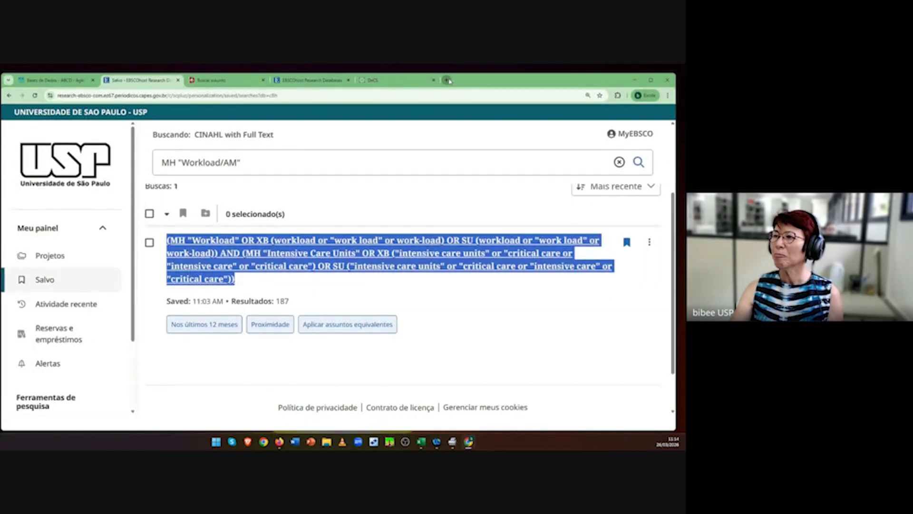
pyautogui.click(447, 80)
pyautogui.click(111, 96)
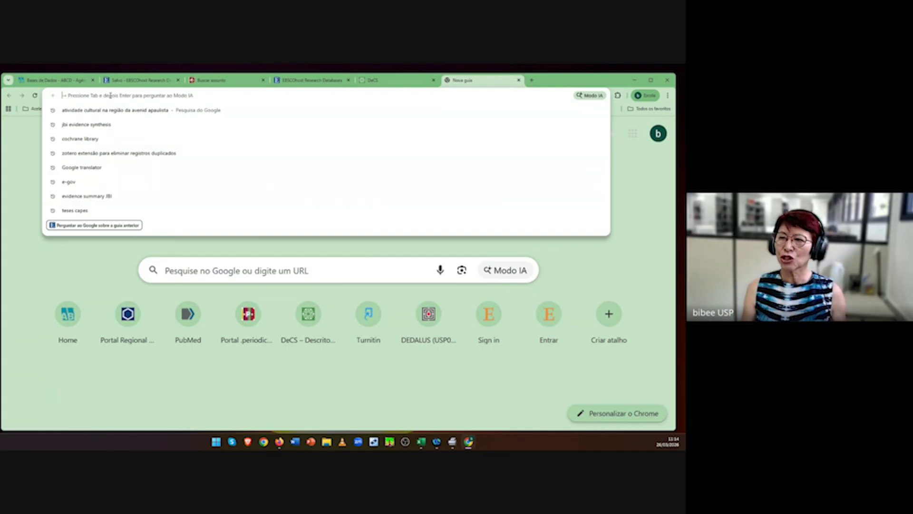
pyautogui.write('yo')
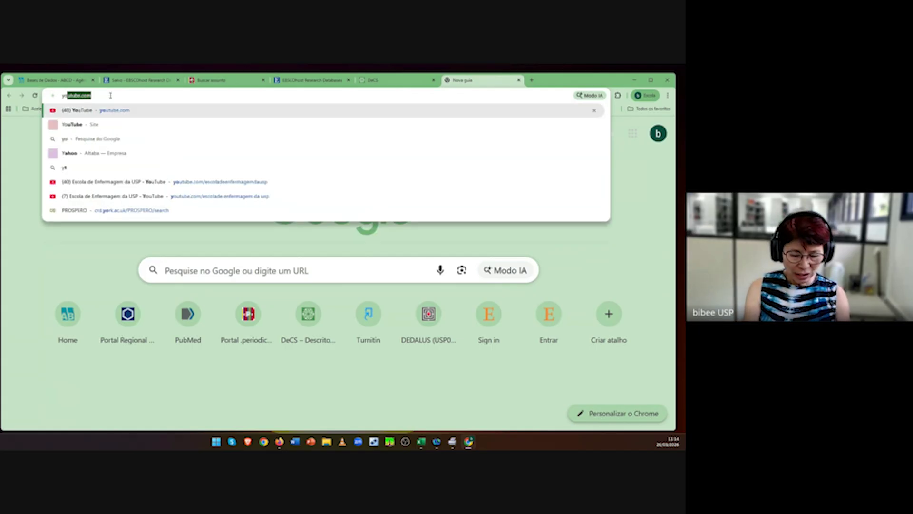
pyautogui.write('utube escola de')
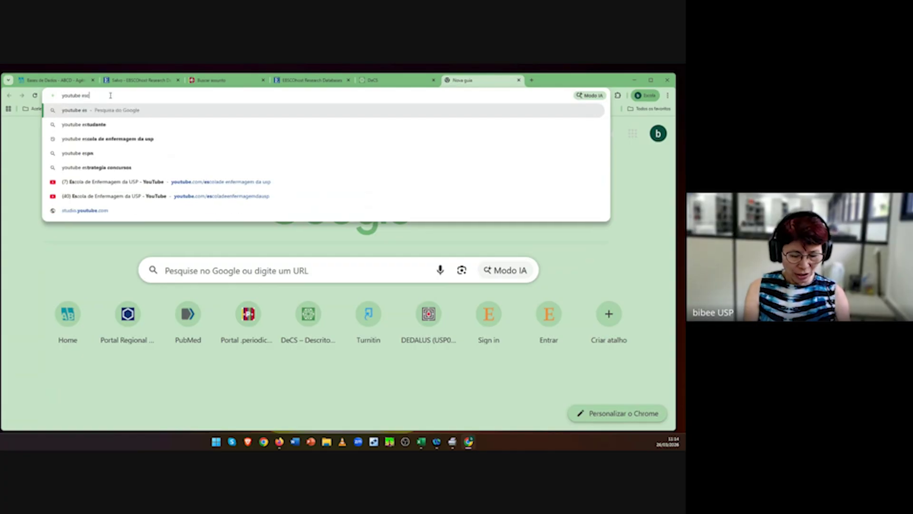
pyautogui.write('magem da usp')
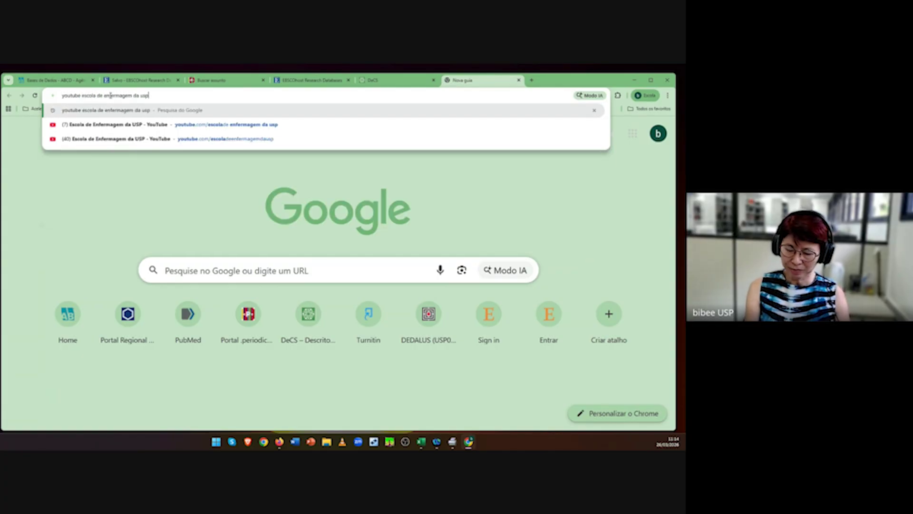
pyautogui.press('Return')
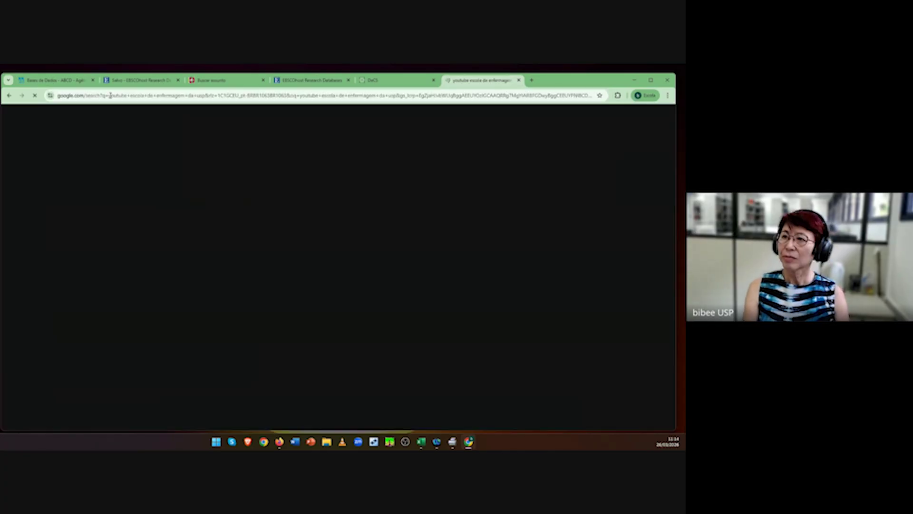
pyautogui.click(155, 185)
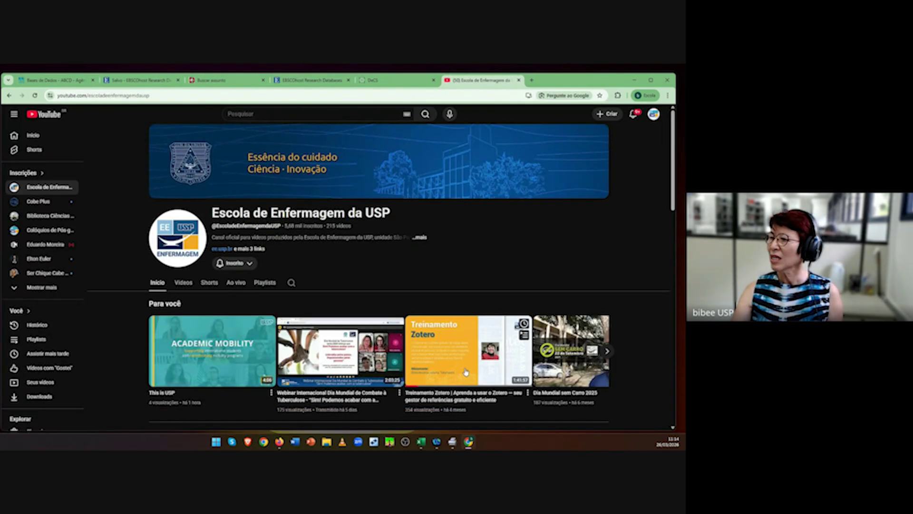
# Step: Open the 'Treinamento: PubMed básico e intermediário' video from the channel's Vídeos list
pyautogui.moveTo(461, 371)
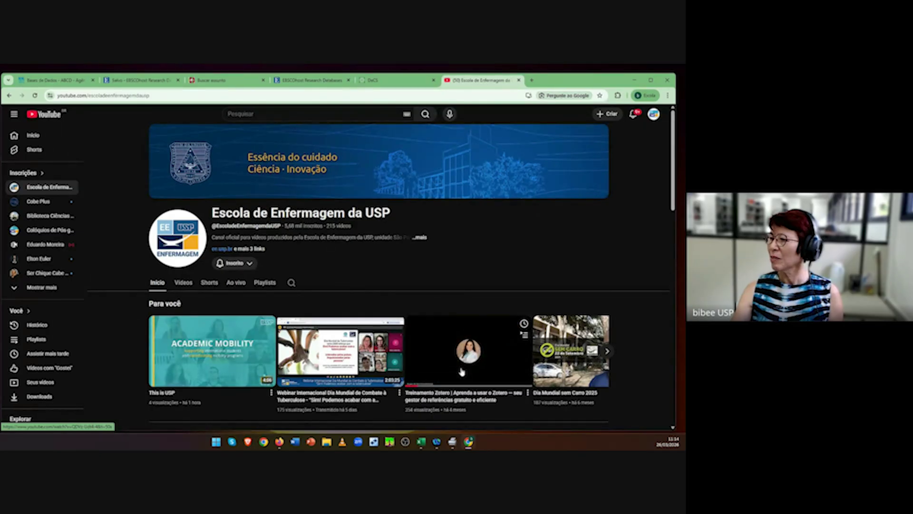
pyautogui.scroll(-3, 461, 371)
pyautogui.click(183, 175)
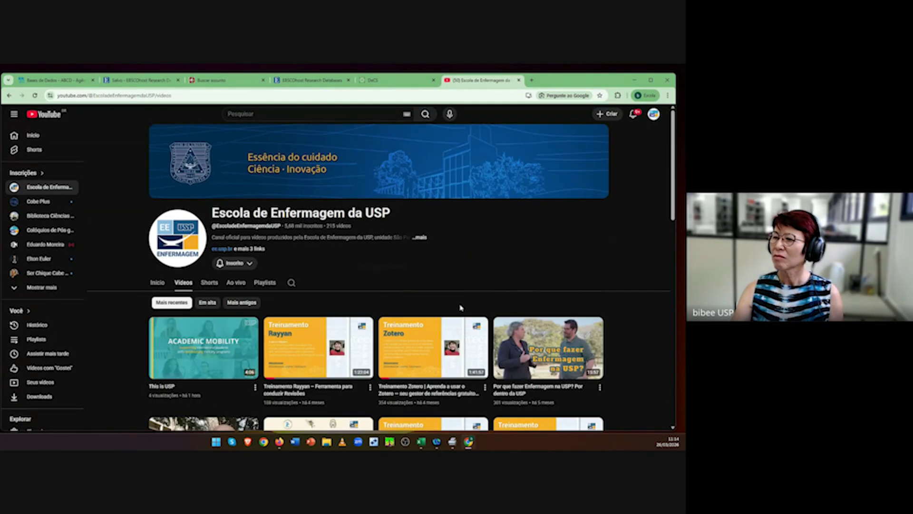
pyautogui.scroll(-3, 461, 308)
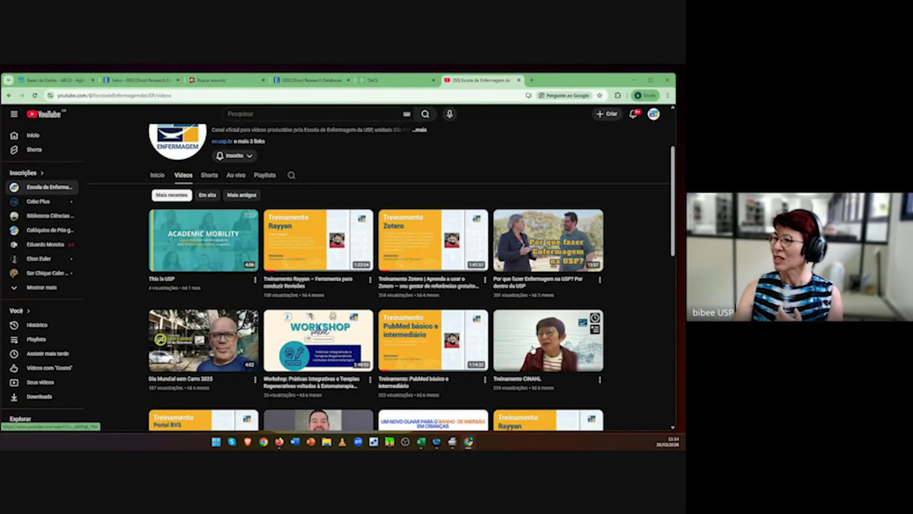
pyautogui.click(424, 363)
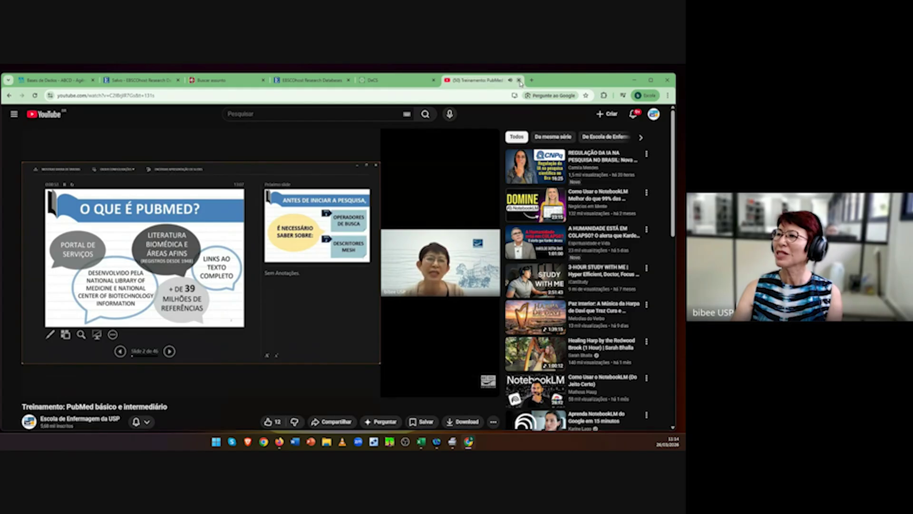
# Step: Close the YouTube tab to return to the EBSCOhost saved search, then Alt+Tab away
pyautogui.click(519, 80)
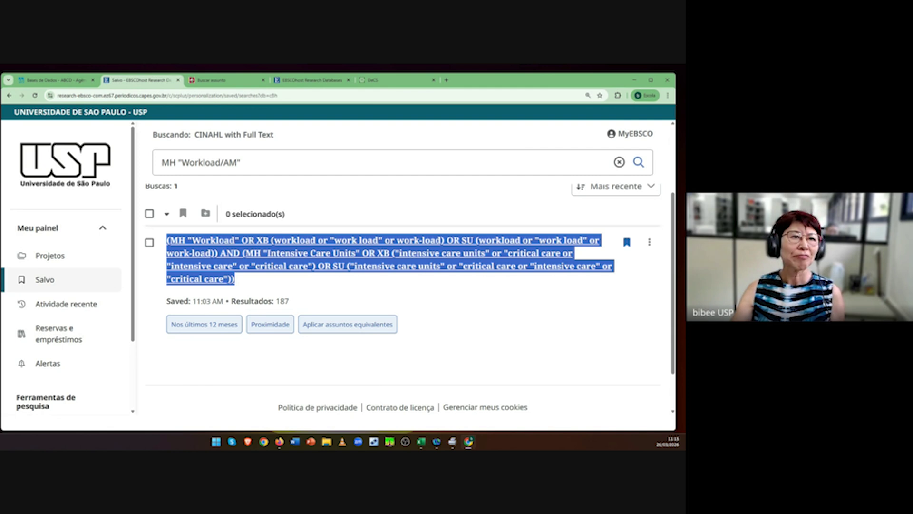
pyautogui.hotkey('alt', 'Tab')
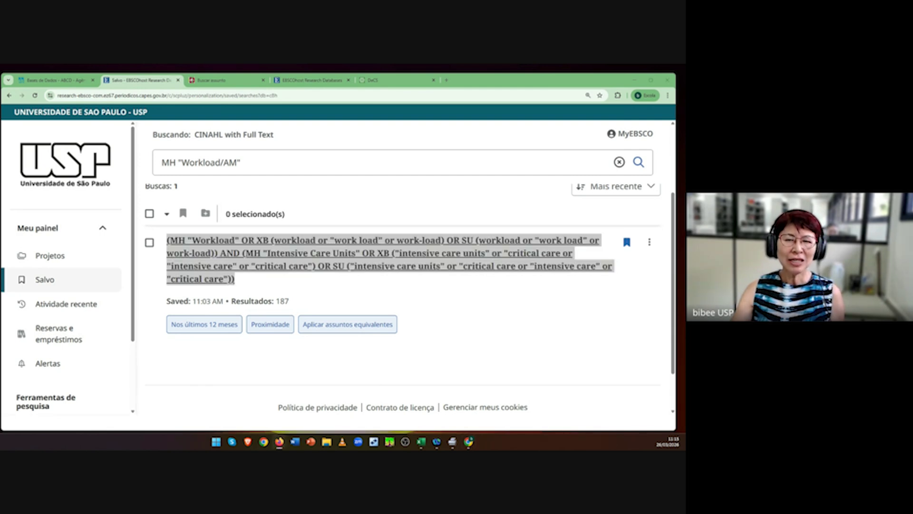